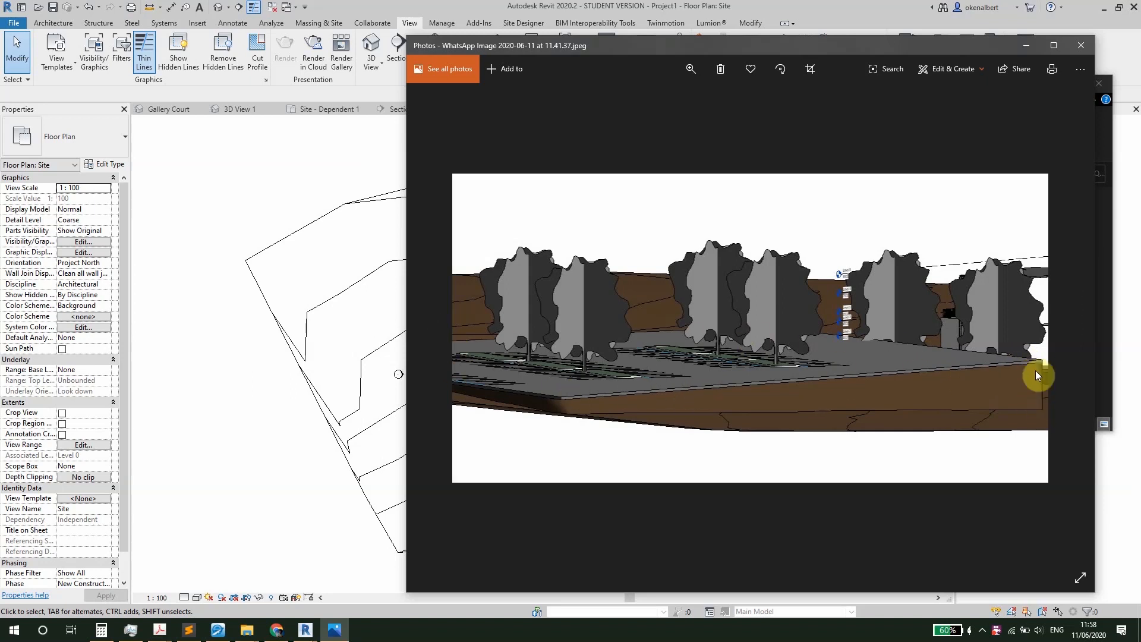
- Switch to Revit and examine the site topography from several angles in the default 3D view
{"action": "key", "text": "alt+Tab"}
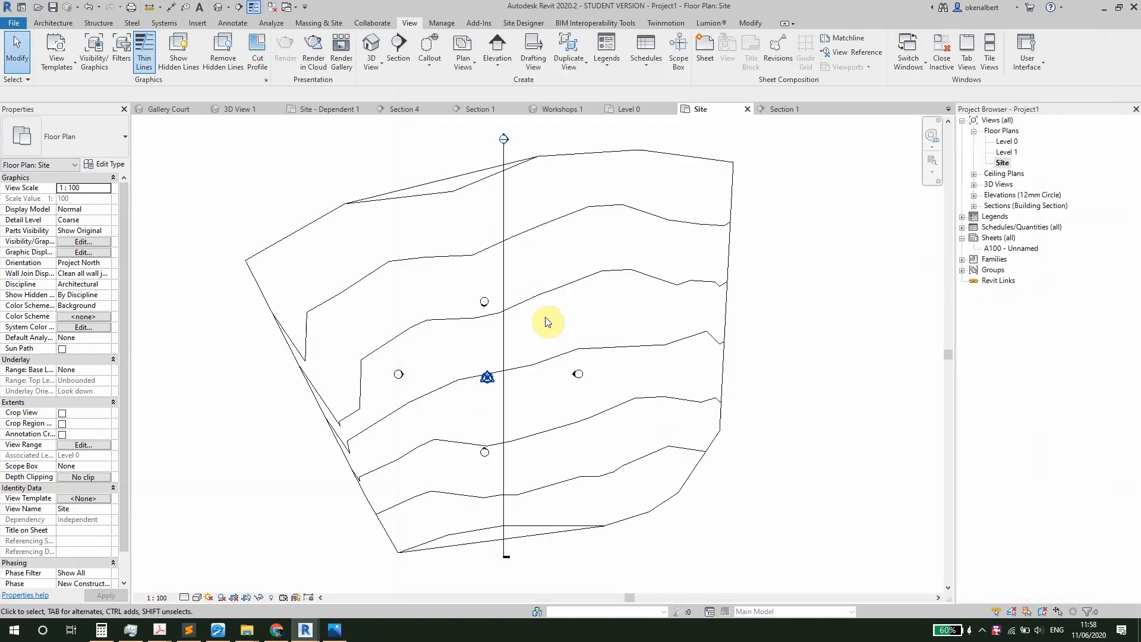
{"action": "middle_click_drag", "start_coordinate": [549, 319], "coordinate": [611, 298]}
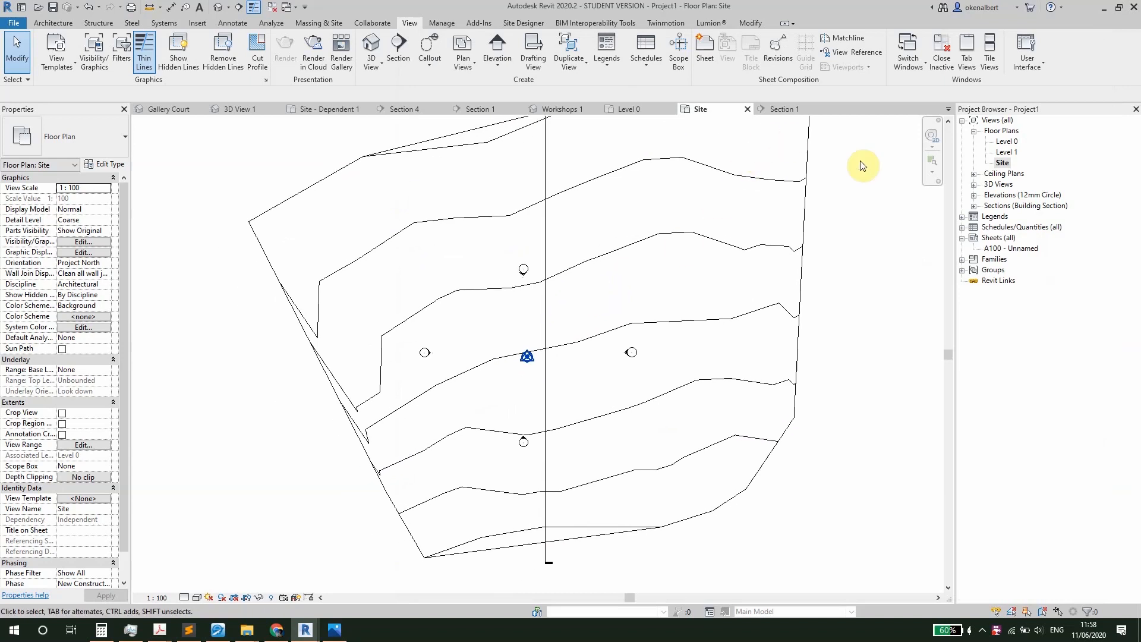
{"action": "left_click", "coordinate": [974, 185]}
{"action": "double_click", "coordinate": [1004, 195]}
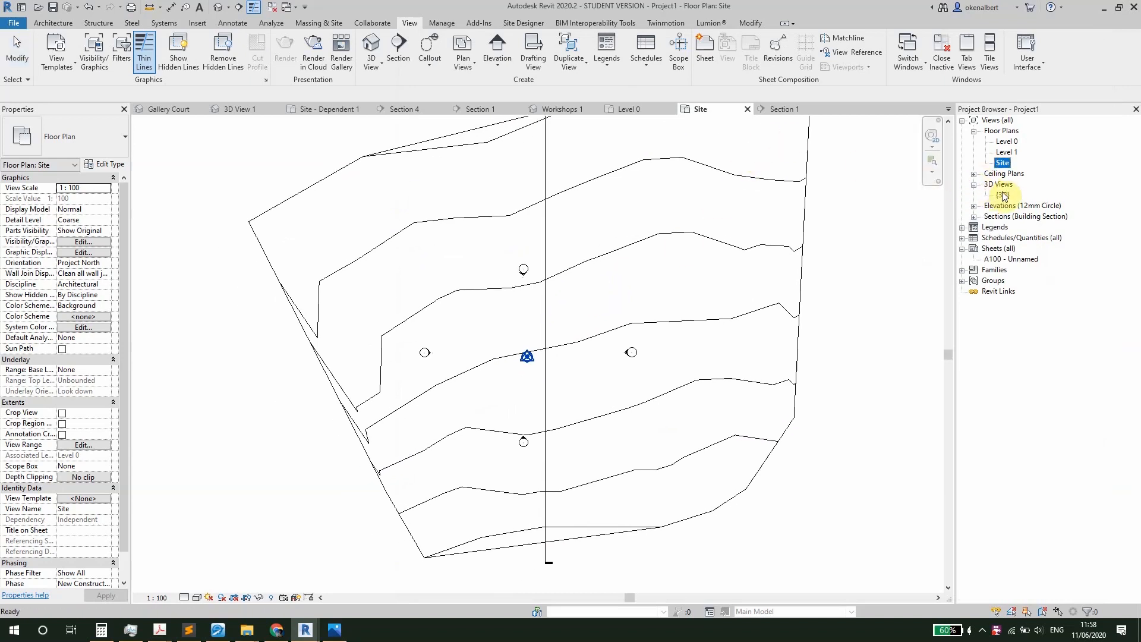
{"action": "middle_click_drag", "start_coordinate": [439, 369], "coordinate": [751, 352], "text": "shift"}
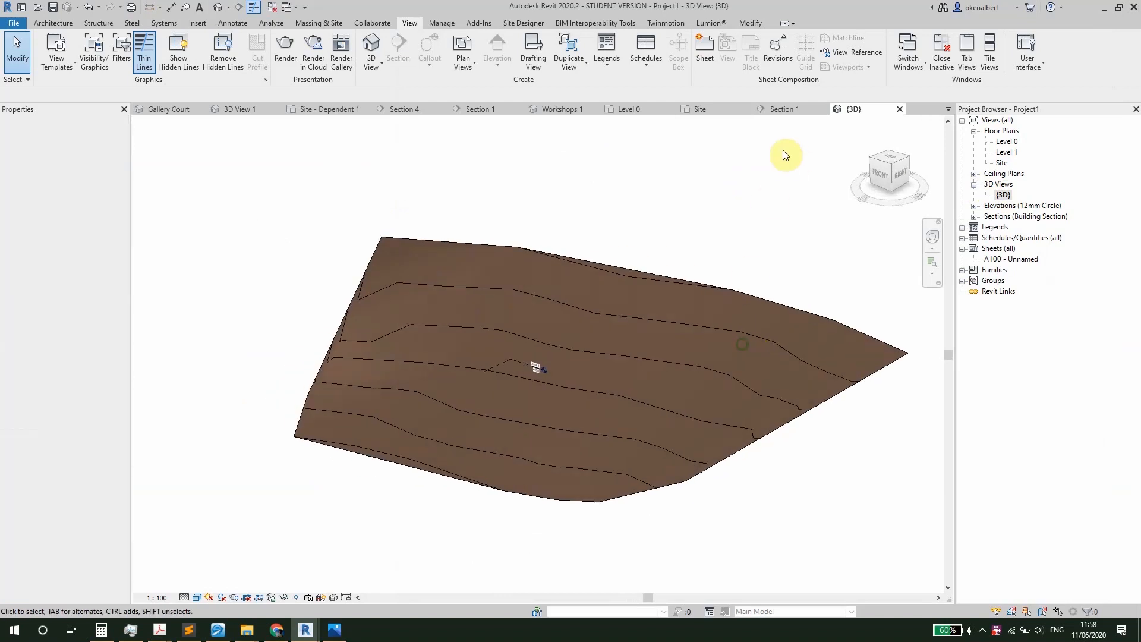
- Return to the Site plan and open the section view of its section line to examine the slope profile
{"action": "left_click", "coordinate": [717, 112]}
{"action": "left_click", "coordinate": [545, 309]}
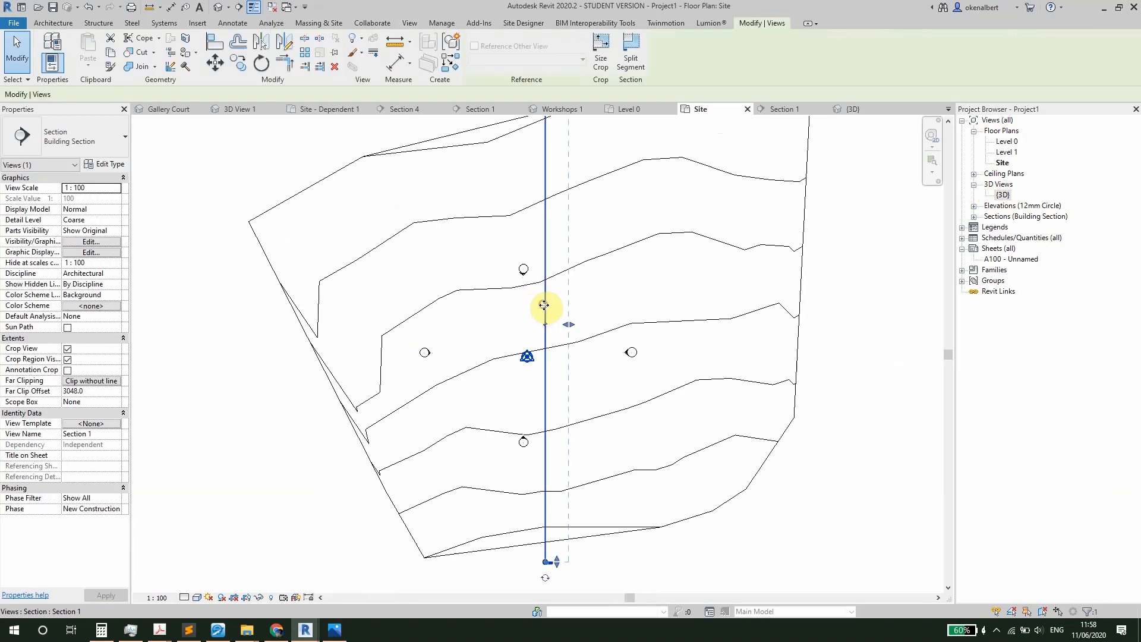
{"action": "right_click", "coordinate": [545, 308]}
{"action": "left_click", "coordinate": [556, 375]}
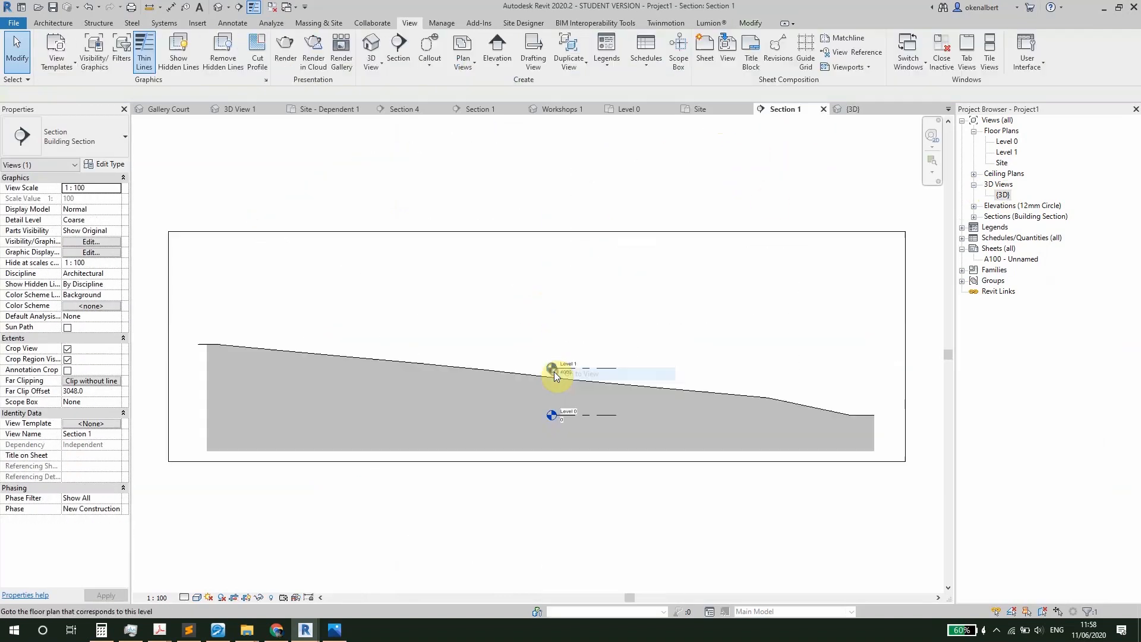
- Draw a horizontal detail line across the section line in the Site plan, near the upper elevation marker
{"action": "left_click", "coordinate": [713, 113]}
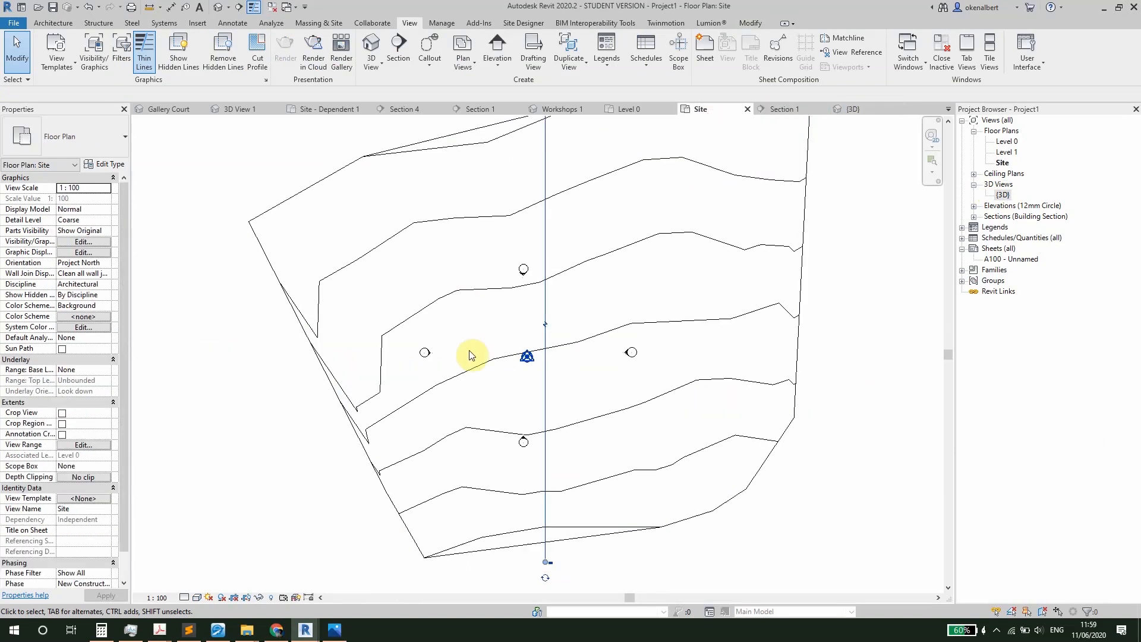
{"action": "scroll", "coordinate": [479, 299], "scroll_direction": "up", "scroll_amount": 2}
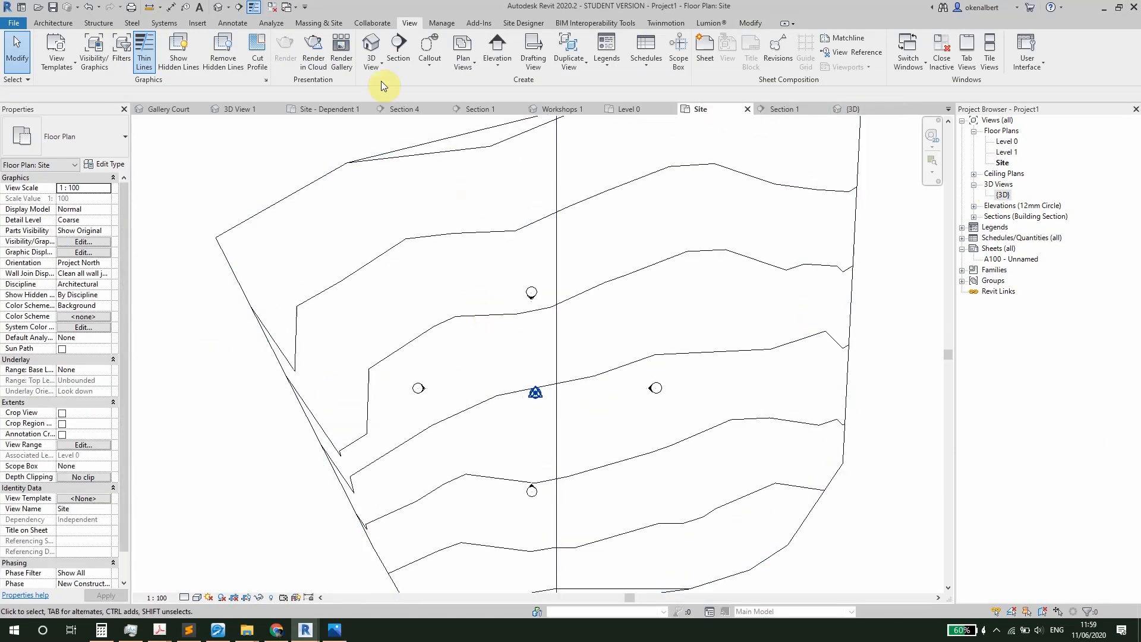
{"action": "left_click", "coordinate": [233, 24]}
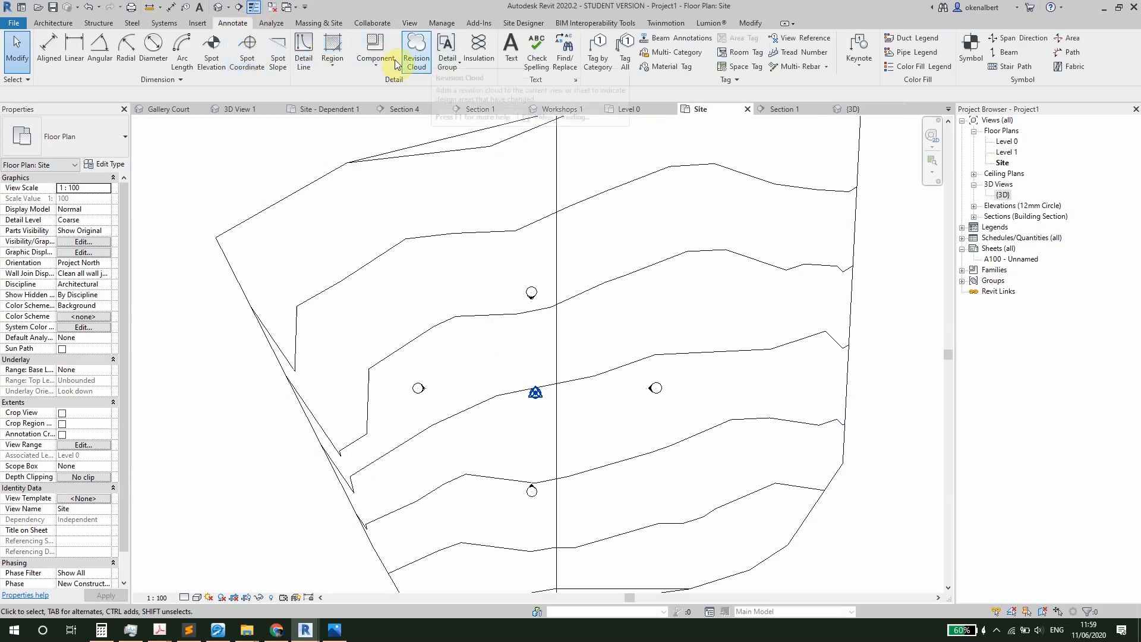
{"action": "left_click", "coordinate": [304, 53]}
{"action": "scroll", "coordinate": [496, 367], "scroll_direction": "up", "scroll_amount": 1}
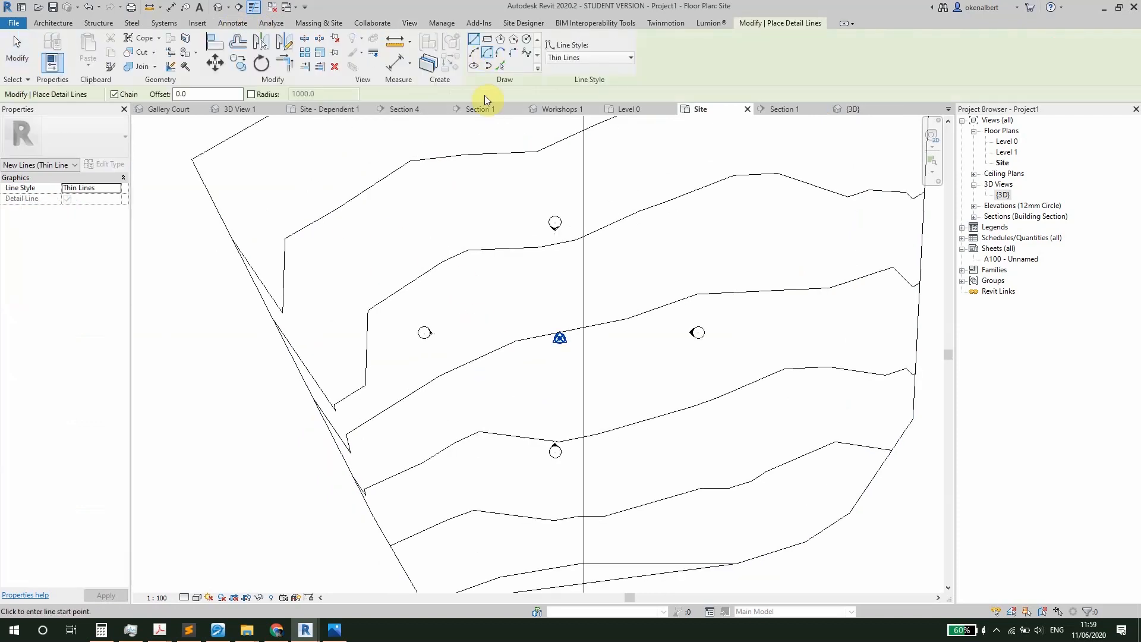
{"action": "scroll", "coordinate": [504, 234], "scroll_direction": "up", "scroll_amount": 1}
{"action": "middle_click_drag", "start_coordinate": [492, 232], "coordinate": [458, 311]}
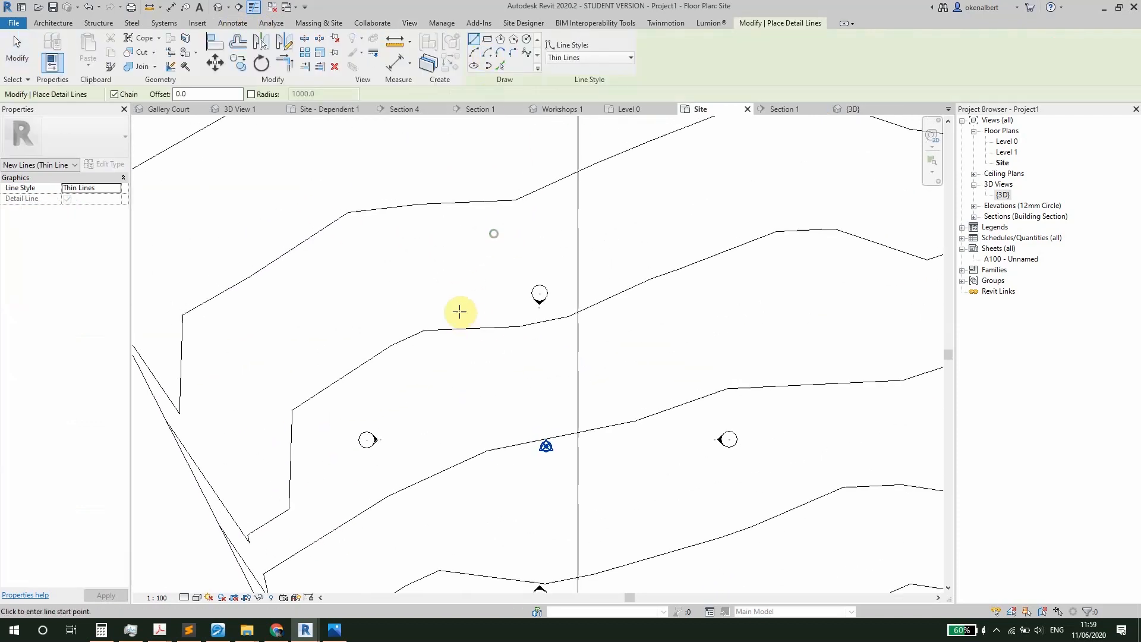
{"action": "left_click", "coordinate": [374, 314]}
{"action": "left_click", "coordinate": [806, 314]}
{"action": "scroll", "coordinate": [514, 353], "scroll_direction": "down", "scroll_amount": 1}
{"action": "middle_click_drag", "start_coordinate": [513, 355], "coordinate": [547, 305]}
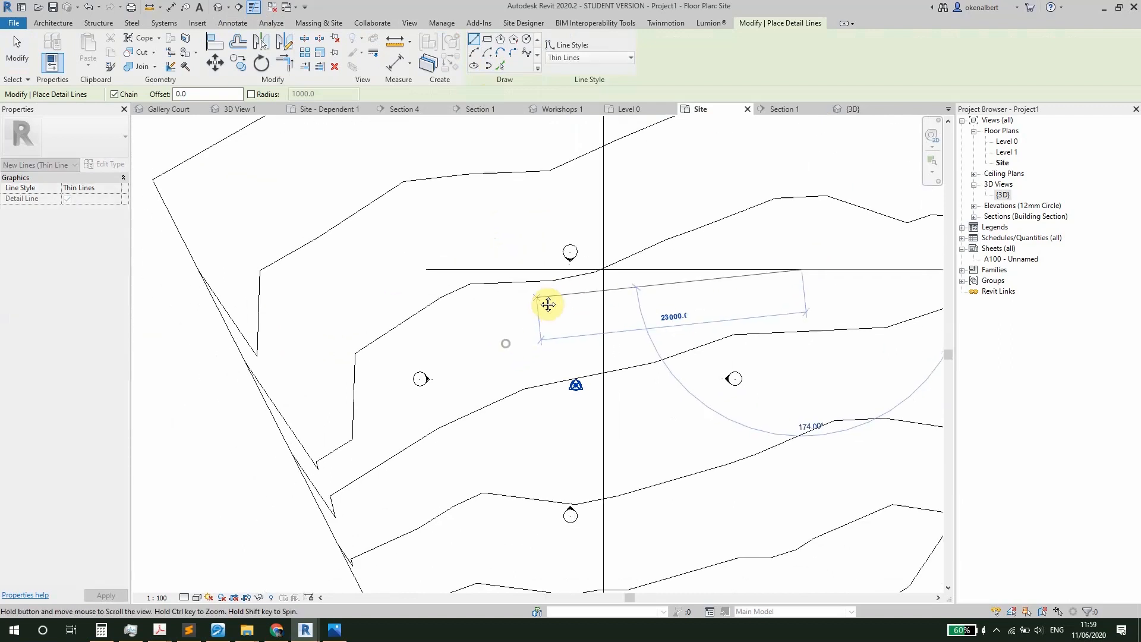
{"action": "key", "text": "Escape"}
{"action": "key", "text": "Escape"}
- Move the horizontal detail line further up the slope, above the upper elevation marker
{"action": "scroll", "coordinate": [377, 244], "scroll_direction": "up", "scroll_amount": 2}
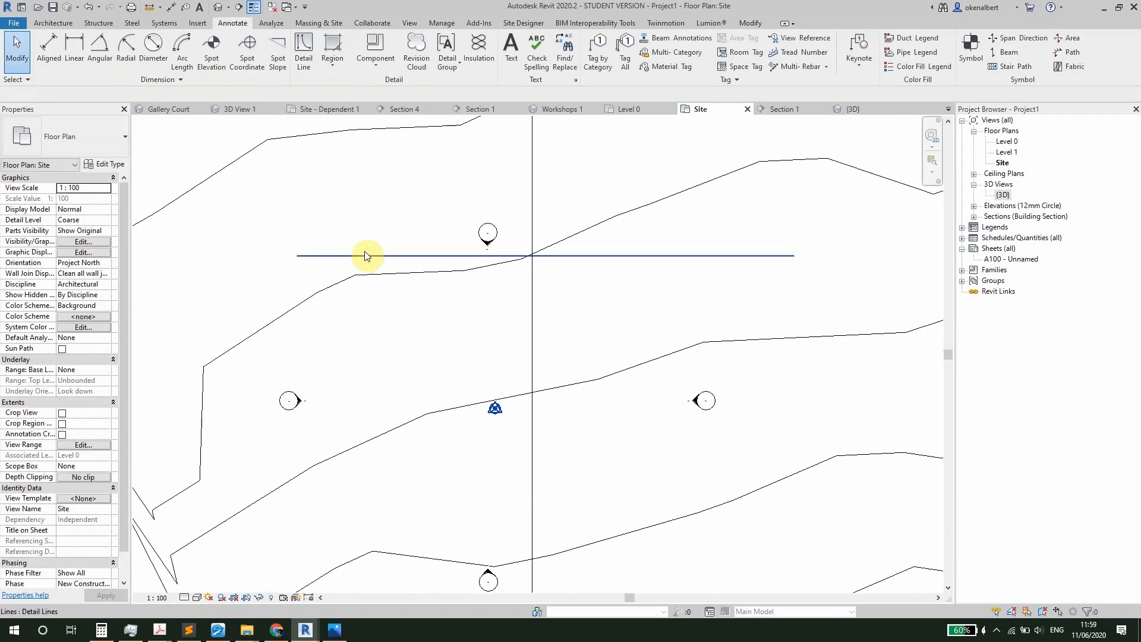
{"action": "left_click", "coordinate": [368, 256]}
{"action": "middle_click_drag", "start_coordinate": [418, 296], "coordinate": [567, 300]}
{"action": "scroll", "coordinate": [538, 334], "scroll_direction": "down", "scroll_amount": 1}
{"action": "left_click_drag", "start_coordinate": [632, 278], "coordinate": [649, 223]}
{"action": "key", "text": "Escape"}
{"action": "scroll", "coordinate": [700, 248], "scroll_direction": "up", "scroll_amount": 1}
{"action": "middle_click_drag", "start_coordinate": [700, 248], "coordinate": [620, 322]}
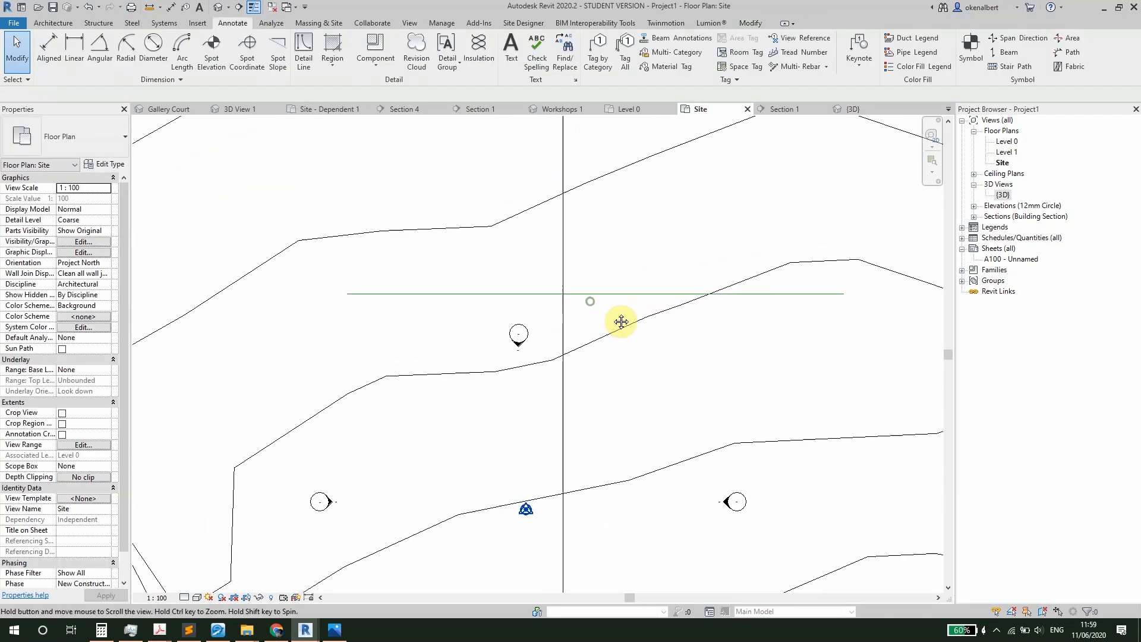
- Offset a copy of the detail line 5000 downward, and offset a copy of that line another 6000 downward
{"action": "key", "text": "o"}
{"action": "key", "text": "f"}
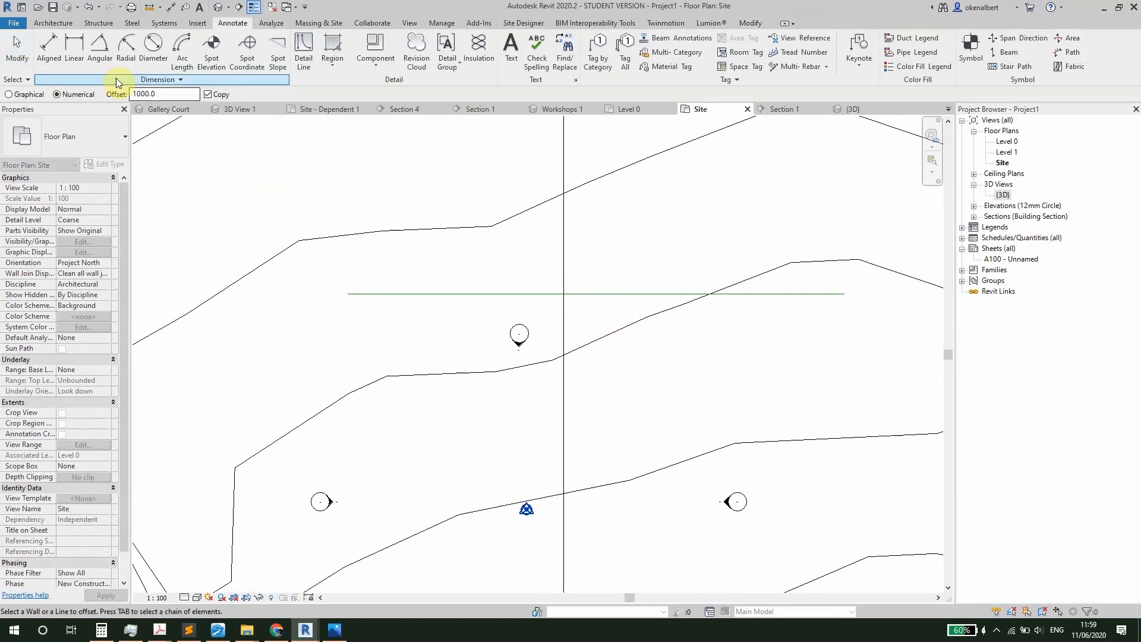
{"action": "left_click_drag", "start_coordinate": [159, 95], "coordinate": [99, 100]}
{"action": "type", "text": "50"}
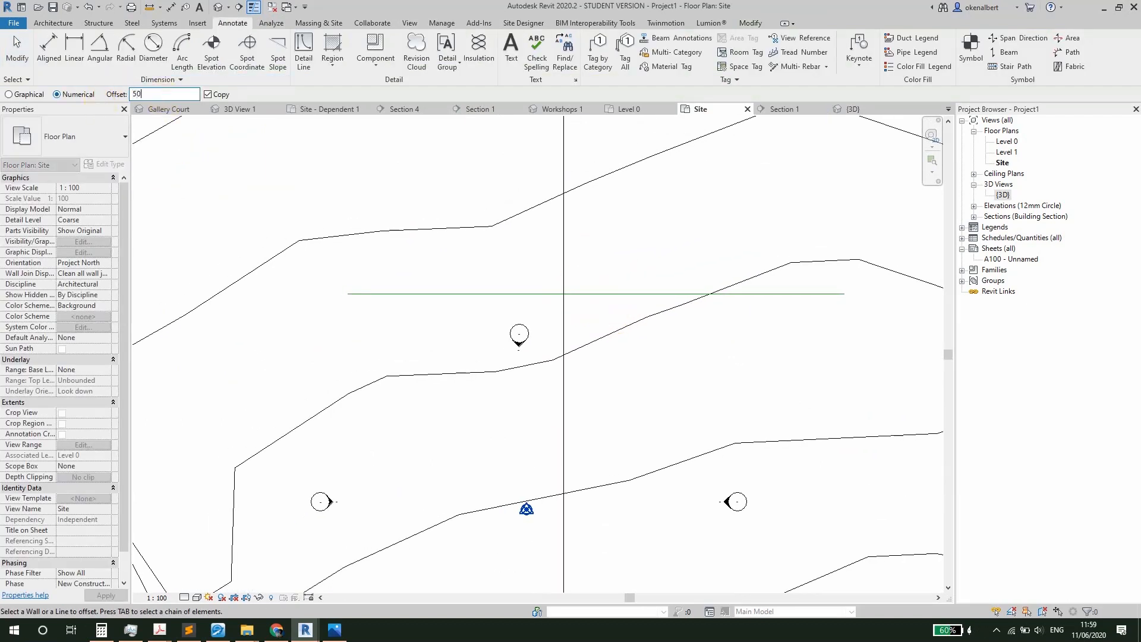
{"action": "type", "text": "00"}
{"action": "left_click", "coordinate": [597, 299]}
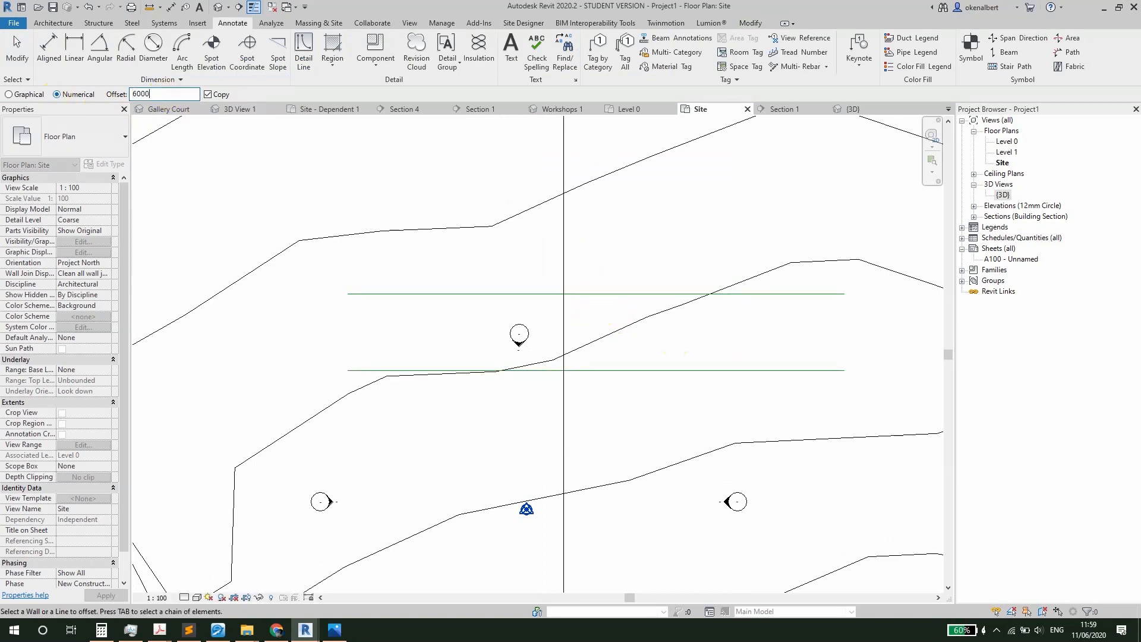
{"action": "left_click", "coordinate": [683, 374]}
- Offset four more copies of the line successively downward, each from the lowest one, by 5000, 5000, 6000 and 5000
{"action": "scroll", "coordinate": [684, 375], "scroll_direction": "down", "scroll_amount": 3}
{"action": "middle_click_drag", "start_coordinate": [629, 379], "coordinate": [598, 302]}
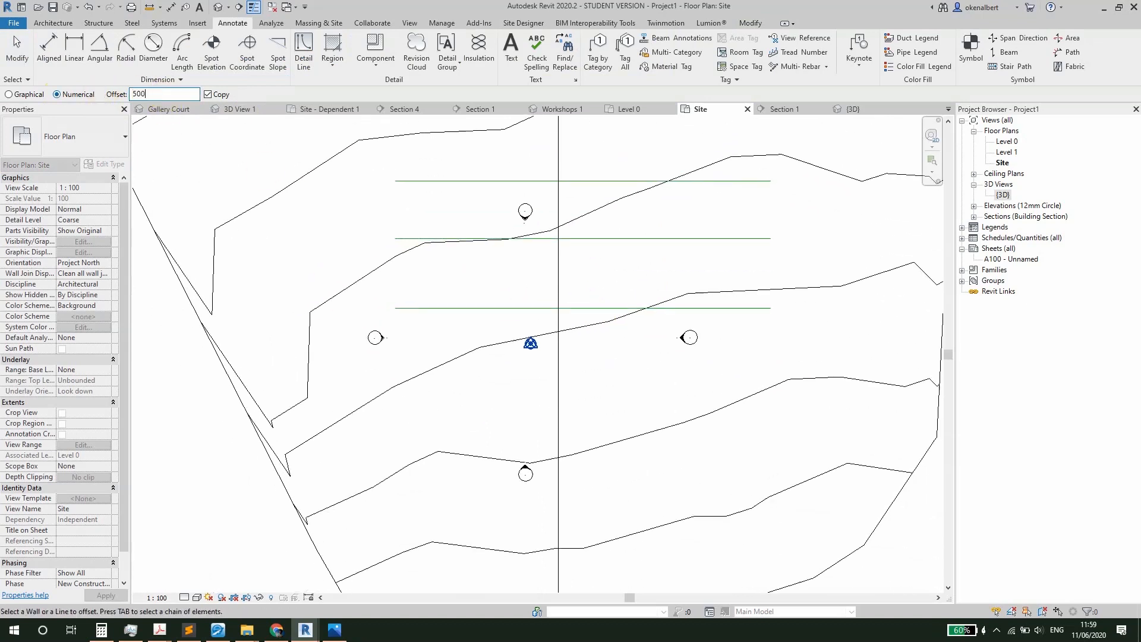
{"action": "left_click", "coordinate": [569, 308]}
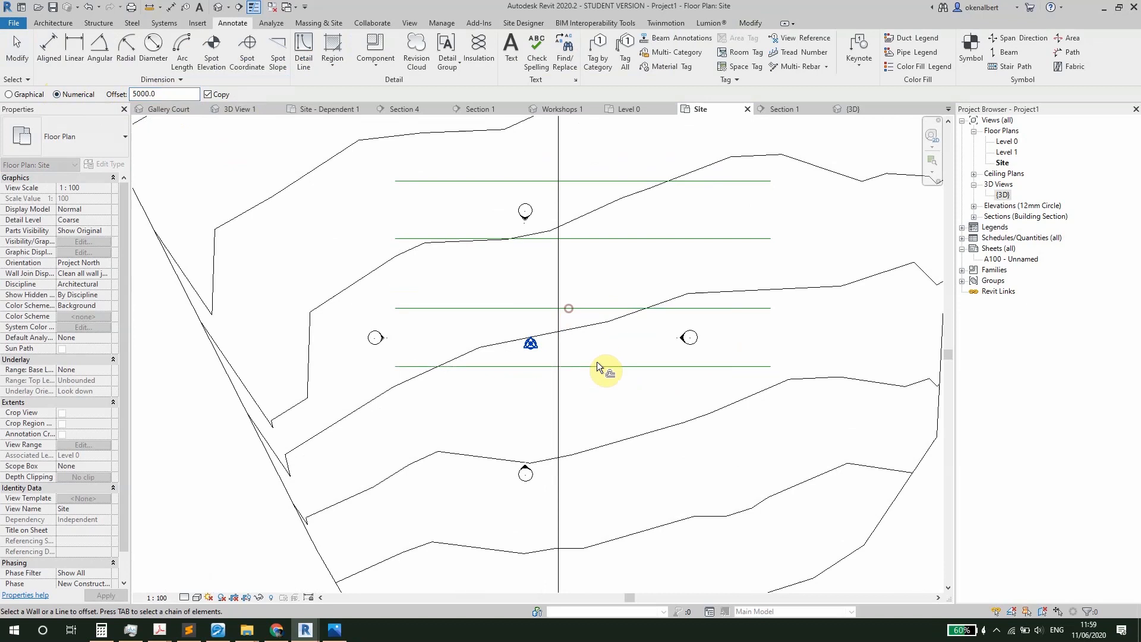
{"action": "left_click", "coordinate": [596, 367]}
{"action": "scroll", "coordinate": [613, 361], "scroll_direction": "down", "scroll_amount": 1}
{"action": "middle_click_drag", "start_coordinate": [613, 361], "coordinate": [598, 284]}
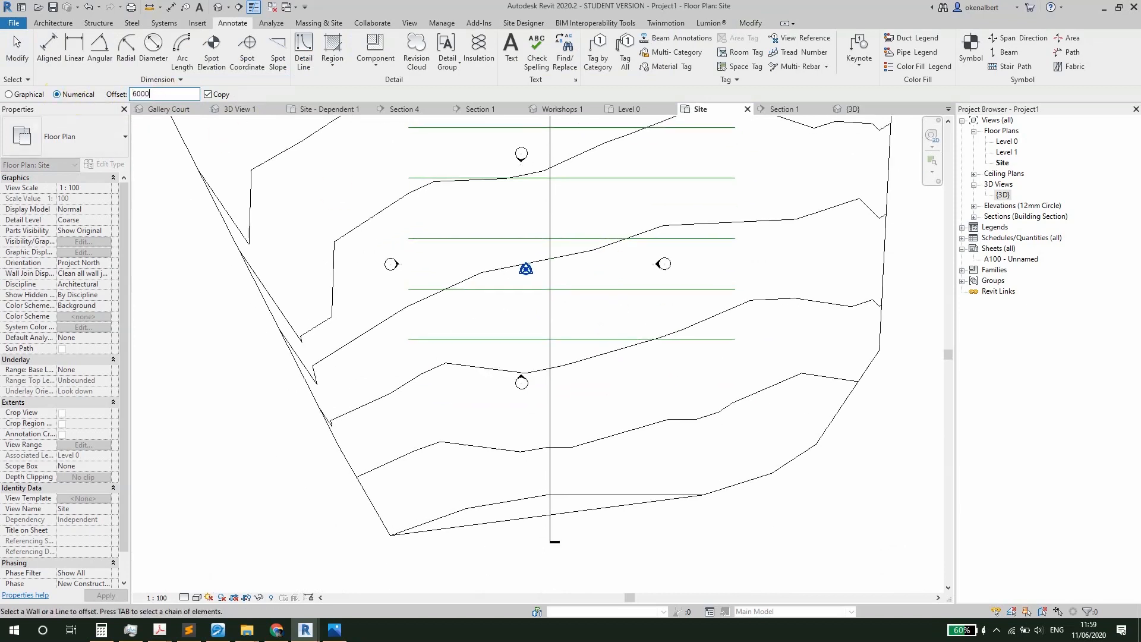
{"action": "left_click", "coordinate": [583, 343]}
{"action": "left_click", "coordinate": [599, 407]}
{"action": "middle_click_drag", "start_coordinate": [599, 408], "coordinate": [593, 487]}
{"action": "key", "text": "Escape"}
{"action": "scroll", "coordinate": [454, 202], "scroll_direction": "down", "scroll_amount": 2}
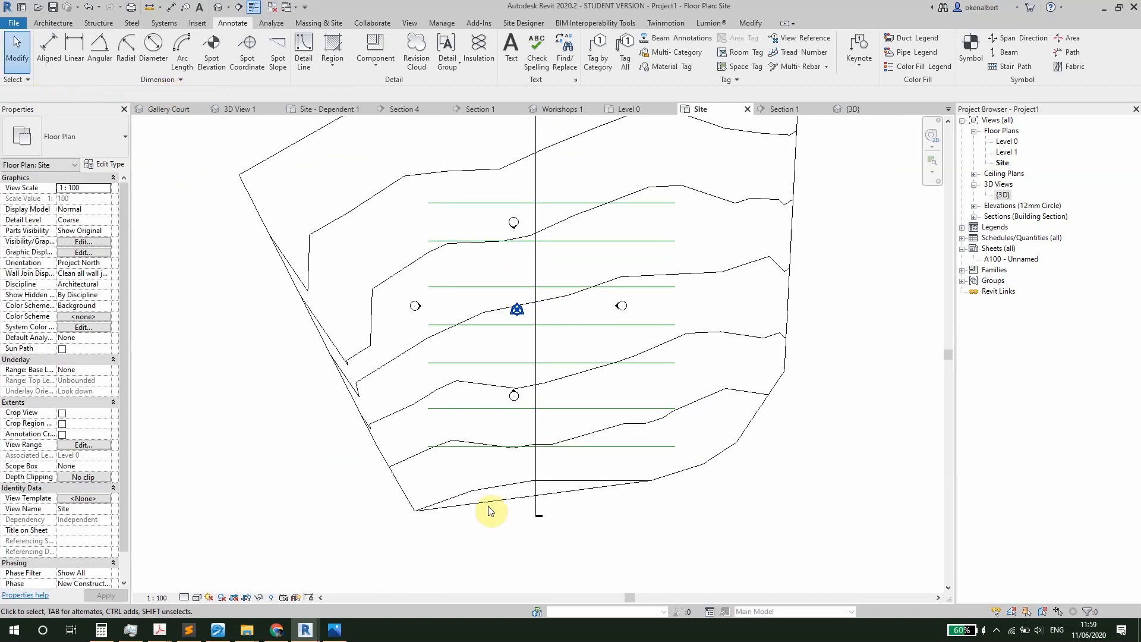
- Place a text note "cars" in the uppermost strip between the detail lines and "drive way" in the strip below it
{"action": "scroll", "coordinate": [670, 209], "scroll_direction": "up", "scroll_amount": 1}
{"action": "middle_click_drag", "start_coordinate": [654, 214], "coordinate": [703, 196]}
{"action": "scroll", "coordinate": [431, 180], "scroll_direction": "up", "scroll_amount": 2}
{"action": "middle_click_drag", "start_coordinate": [428, 180], "coordinate": [453, 244]}
{"action": "key", "text": "t"}
{"action": "key", "text": "x"}
{"action": "scroll", "coordinate": [465, 275], "scroll_direction": "up", "scroll_amount": 1}
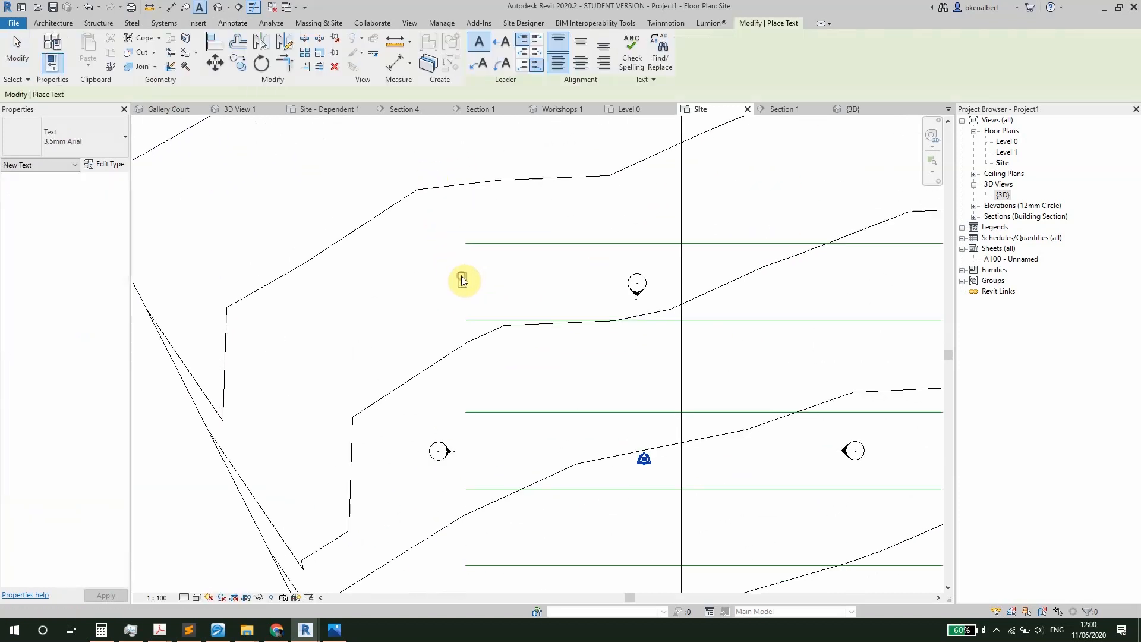
{"action": "left_click", "coordinate": [463, 281]}
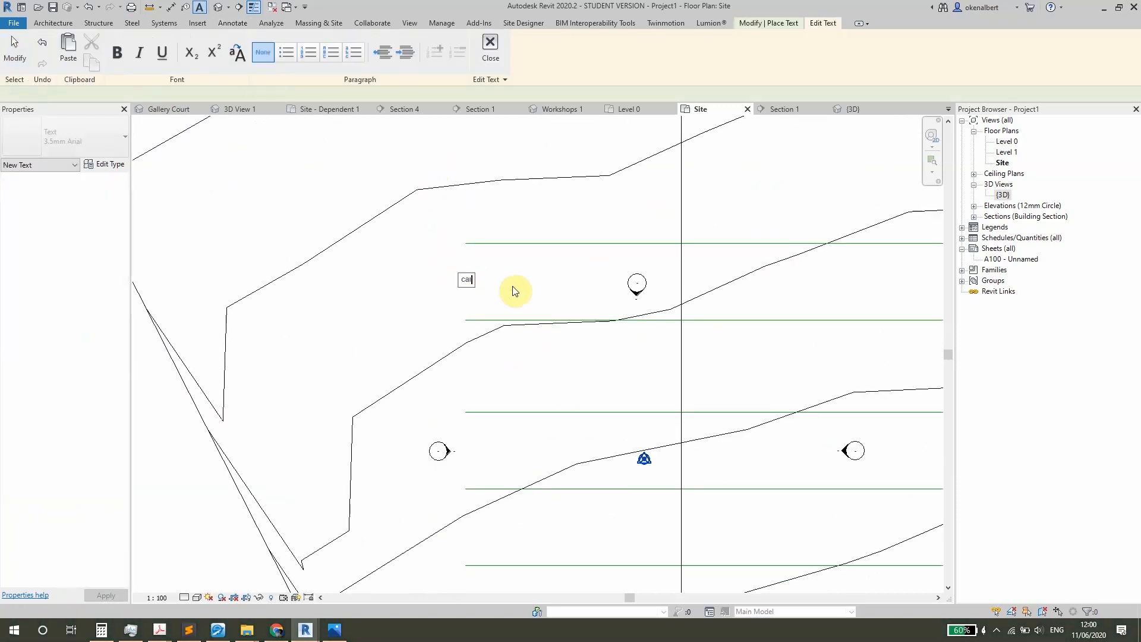
{"action": "type", "text": "cars"}
{"action": "left_click", "coordinate": [482, 369]}
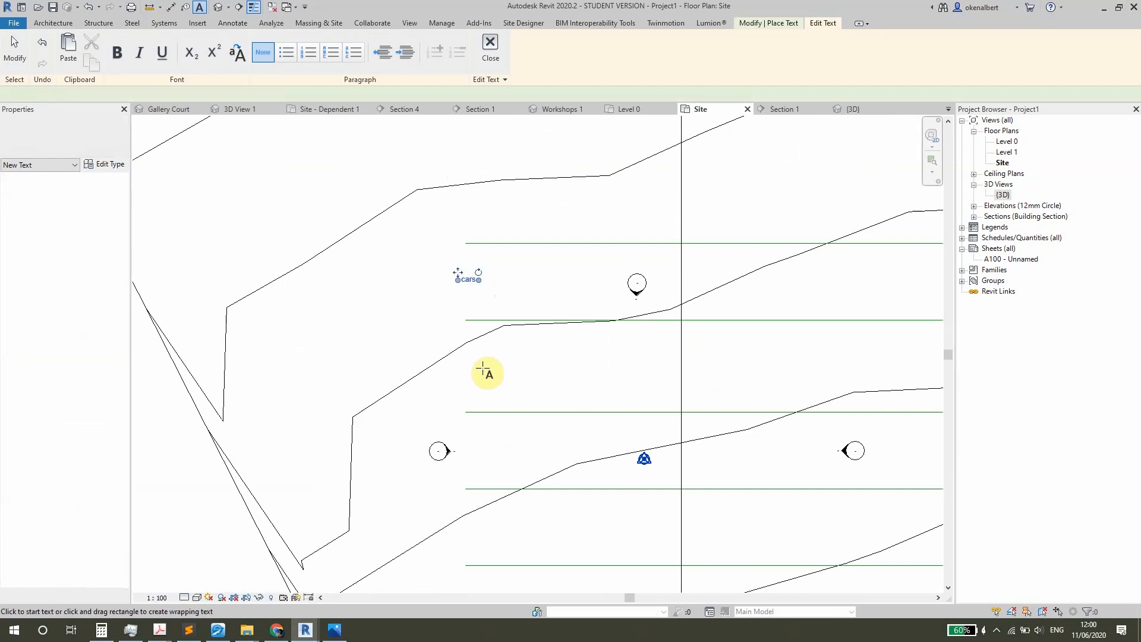
{"action": "left_click", "coordinate": [460, 370]}
{"action": "type", "text": "drive way"}
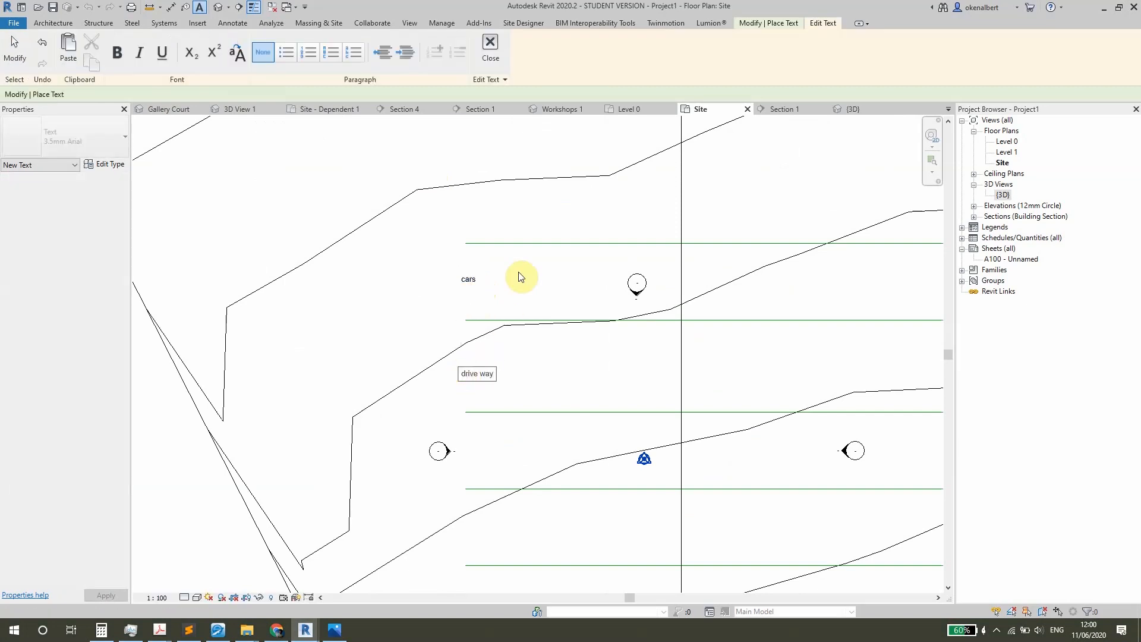
- Change the text of the "cars" note to "parking"
{"action": "left_click", "coordinate": [468, 279]}
{"action": "key", "text": "Escape"}
{"action": "key", "text": "Escape"}
{"action": "left_click", "coordinate": [470, 282]}
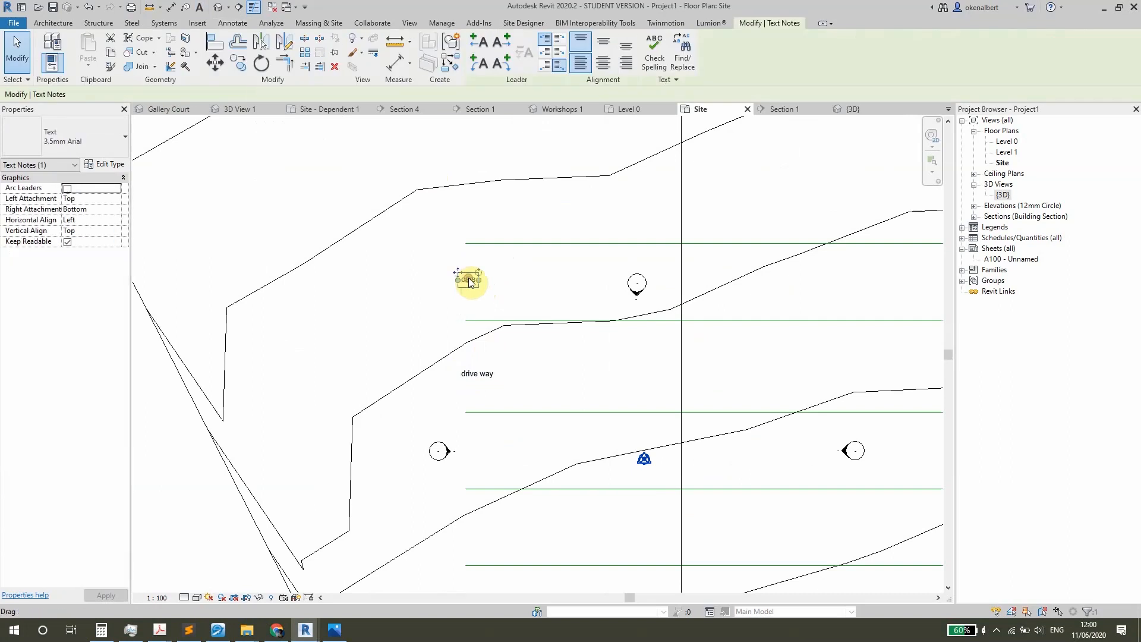
{"action": "scroll", "coordinate": [469, 280], "scroll_direction": "up", "scroll_amount": 3}
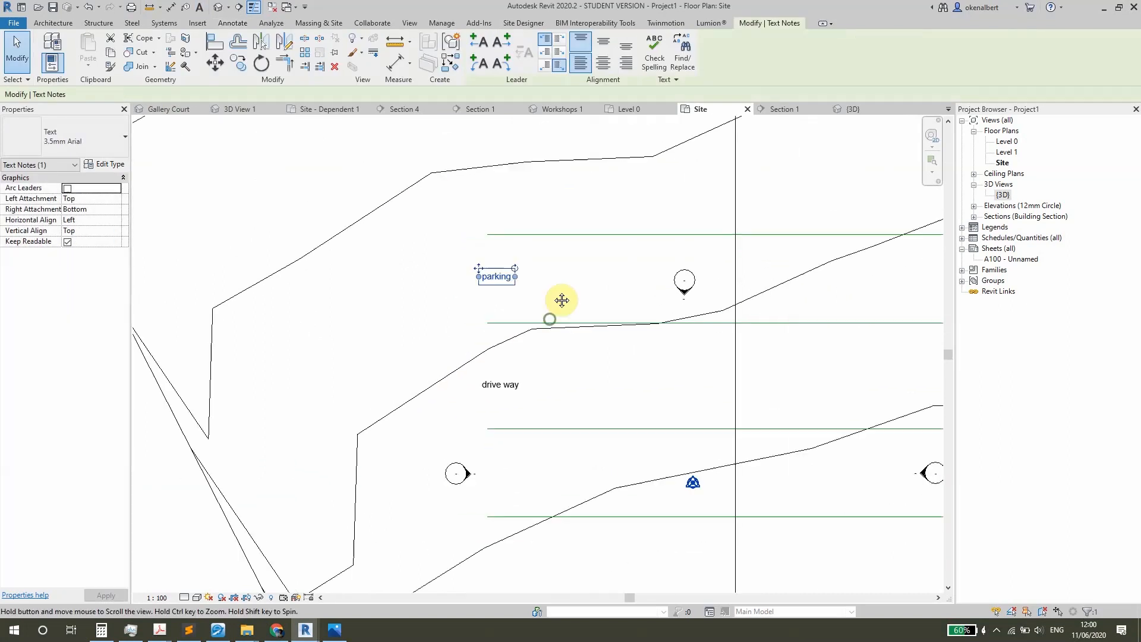
- Copy the "parking" note straight down into the third and fourth strips between the detail lines
{"action": "middle_click_drag", "start_coordinate": [559, 298], "coordinate": [557, 241]}
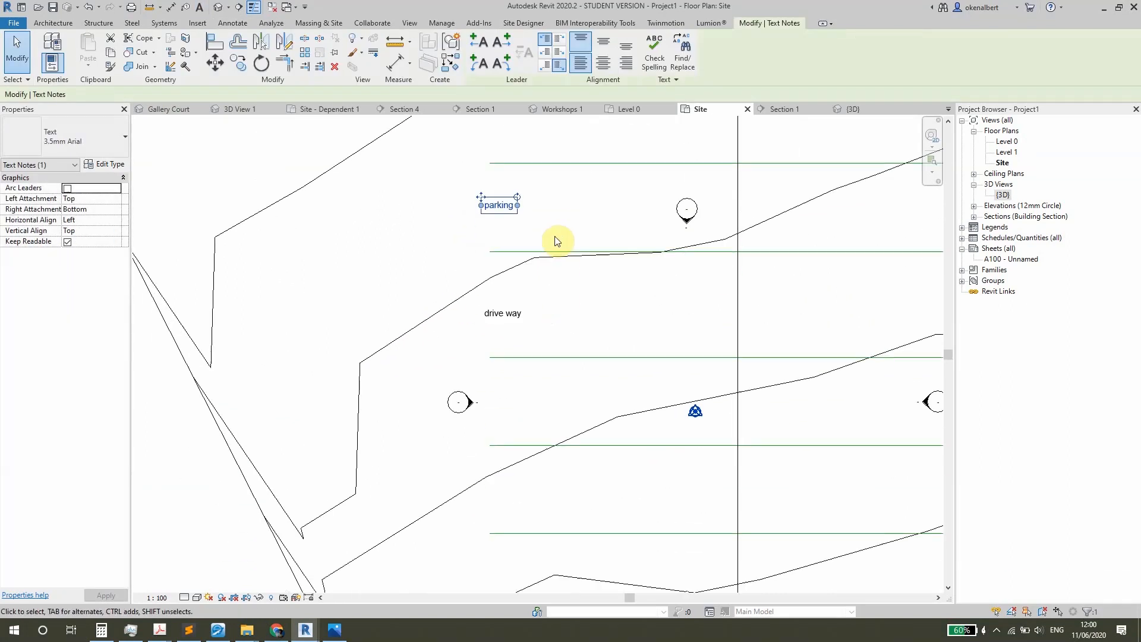
{"action": "key", "text": "c"}
{"action": "key", "text": "o"}
{"action": "left_click", "coordinate": [520, 205]}
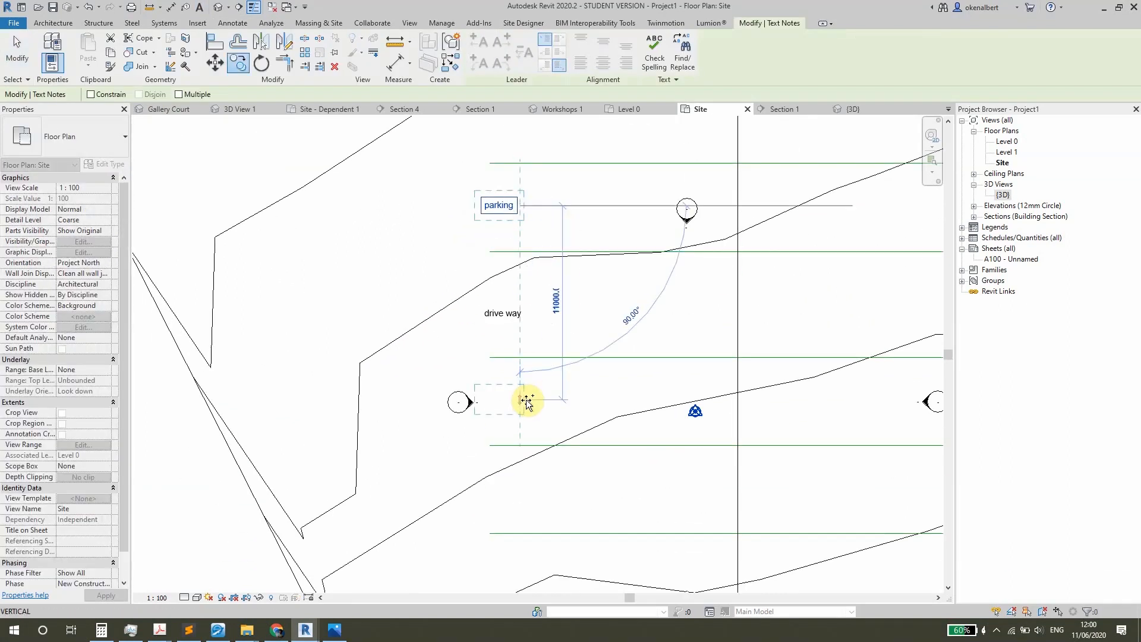
{"action": "left_click", "coordinate": [526, 401]}
{"action": "key", "text": "c"}
{"action": "key", "text": "o"}
{"action": "left_click", "coordinate": [524, 404]}
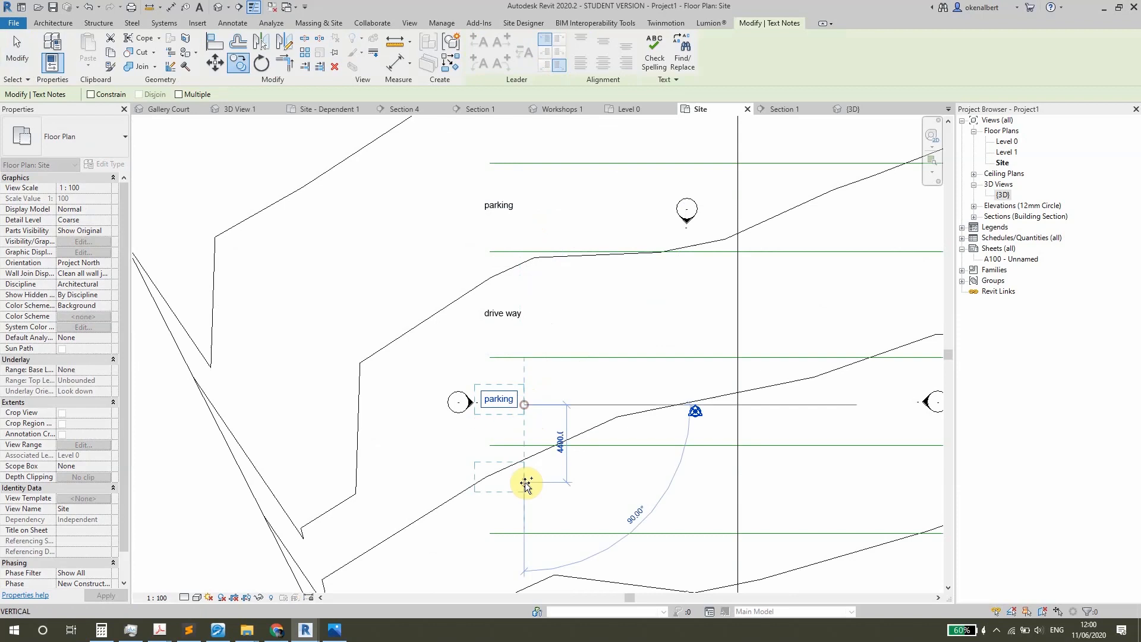
{"action": "left_click", "coordinate": [523, 482]}
- Copy the "parking" note from the fourth strip straight down into the sixth, lowest strip
{"action": "middle_click_drag", "start_coordinate": [532, 496], "coordinate": [523, 306]}
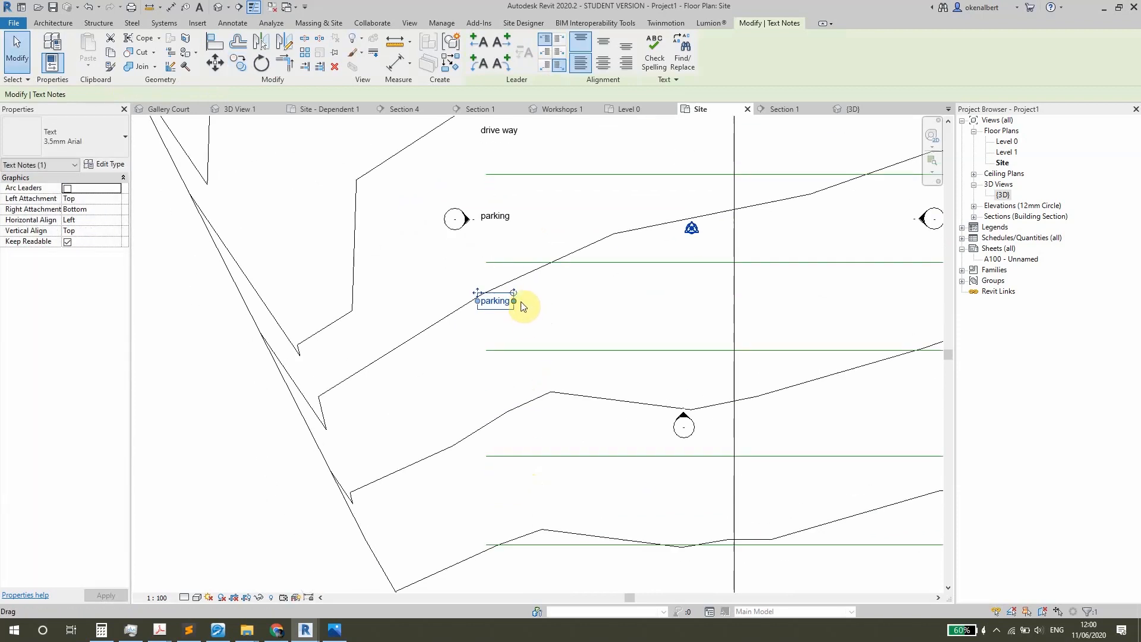
{"action": "key", "text": "c"}
{"action": "key", "text": "o"}
{"action": "left_click", "coordinate": [522, 300]}
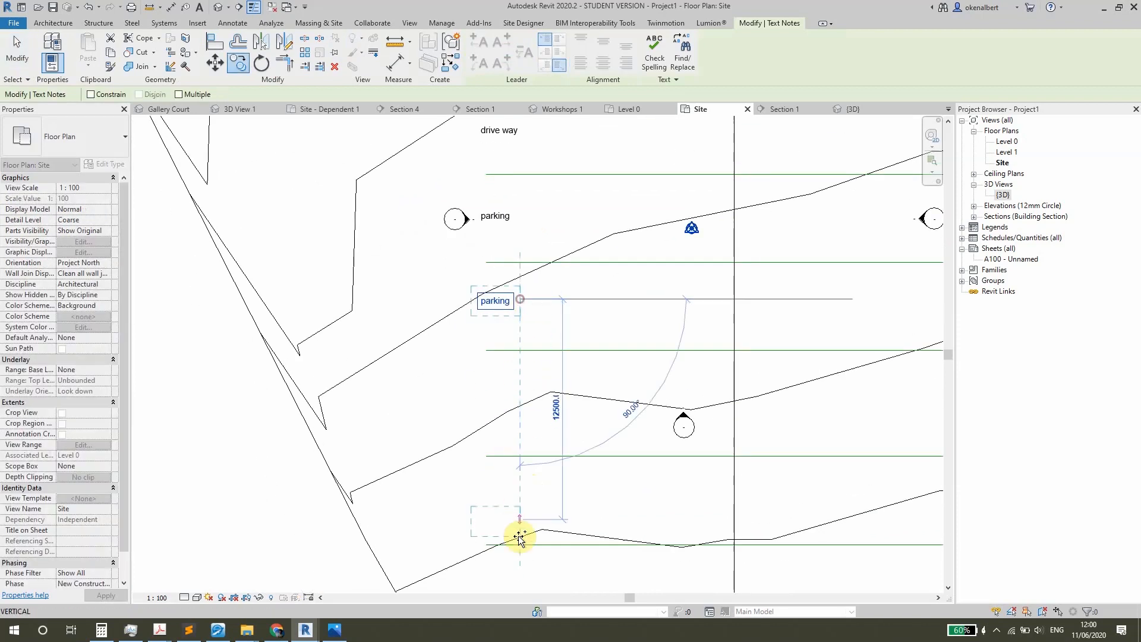
{"action": "left_click", "coordinate": [515, 505]}
- Copy the "drive way" note into the empty fifth strip between the lower "parking" notes
{"action": "left_click", "coordinate": [510, 142]}
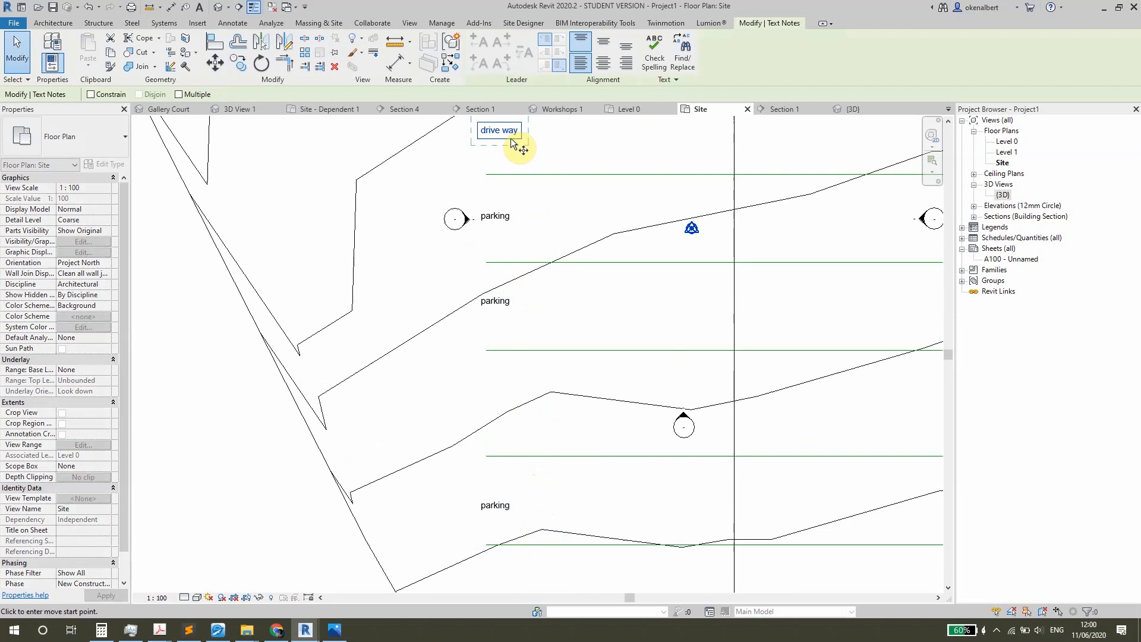
{"action": "left_click", "coordinate": [511, 143]}
{"action": "left_click", "coordinate": [509, 479]}
{"action": "scroll", "coordinate": [510, 440], "scroll_direction": "down", "scroll_amount": 2}
{"action": "mouse_move", "coordinate": [510, 402]}
{"action": "middle_mouse_down"}
{"action": "mouse_move", "coordinate": [548, 480]}
{"action": "mouse_move", "coordinate": [541, 297]}
{"action": "middle_mouse_up"}
{"action": "key", "text": "Escape"}
{"action": "scroll", "coordinate": [505, 284], "scroll_direction": "up", "scroll_amount": 2}
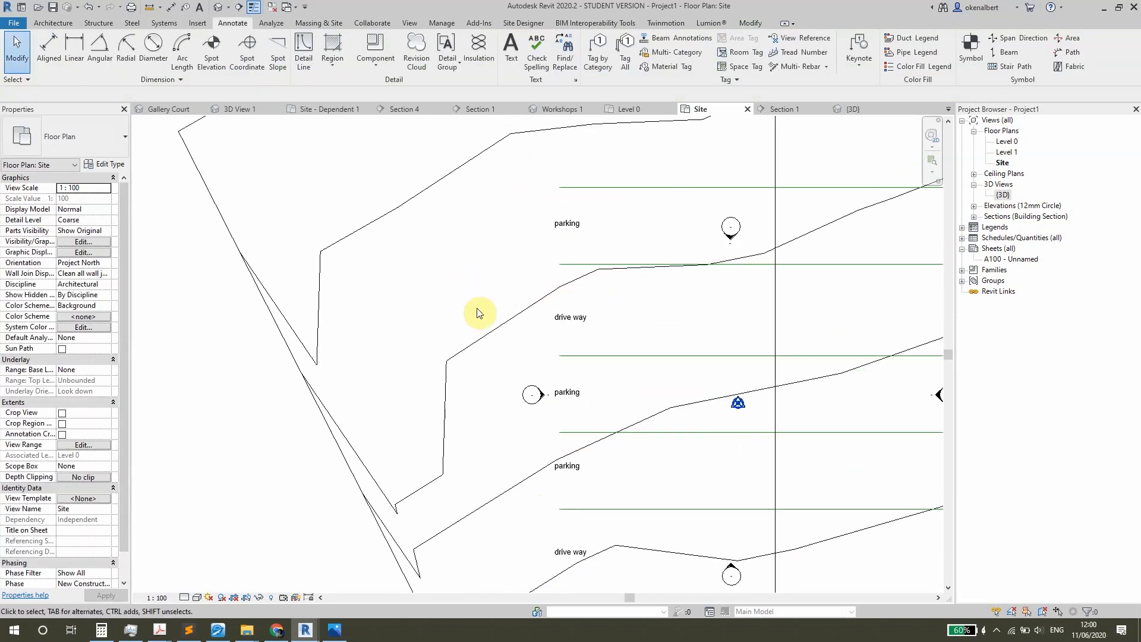
{"action": "scroll", "coordinate": [454, 274], "scroll_direction": "down", "scroll_amount": 2}
{"action": "scroll", "coordinate": [425, 267], "scroll_direction": "up", "scroll_amount": 1}
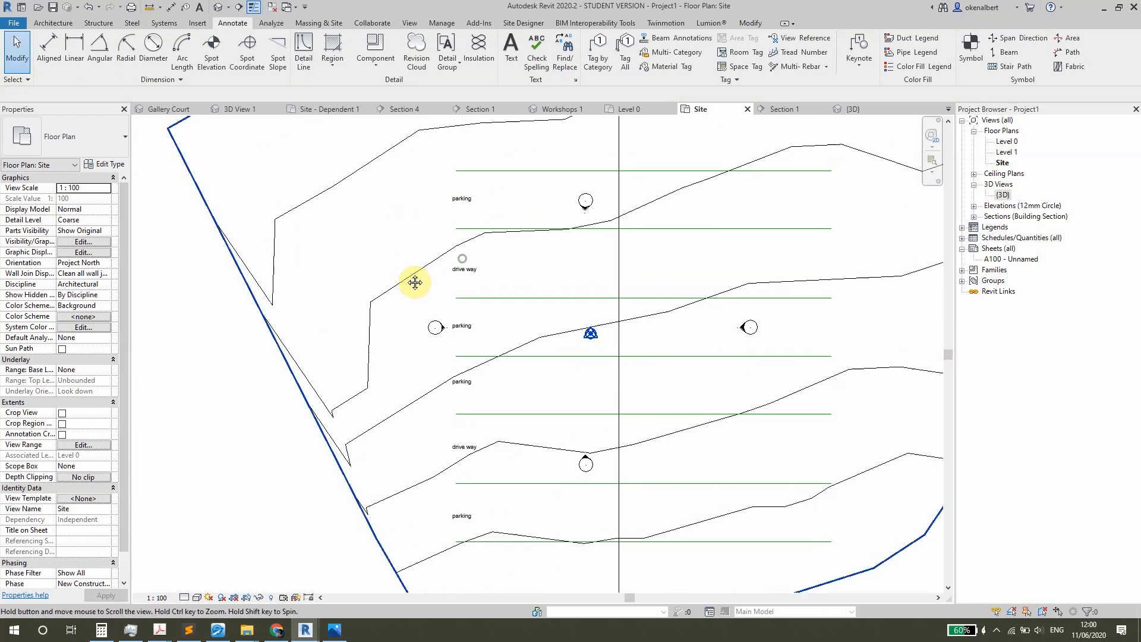
- Create a rectangular building pad on Level 0 covering all six parking and driveway strips, 32400 mm wide
{"action": "scroll", "coordinate": [616, 364], "scroll_direction": "down", "scroll_amount": 2}
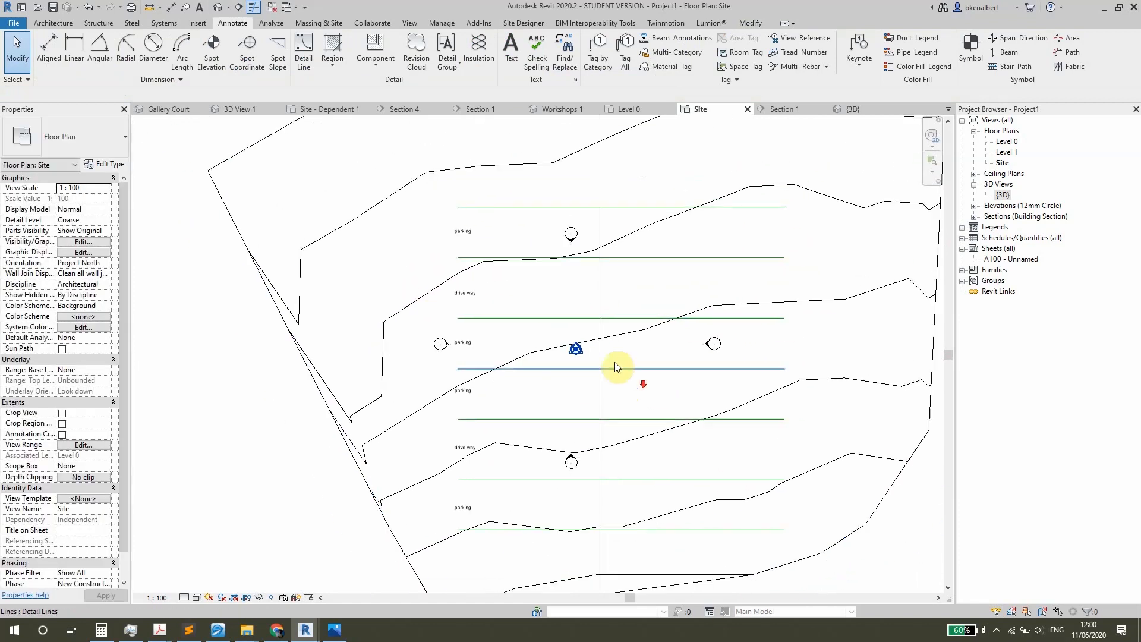
{"action": "scroll", "coordinate": [511, 333], "scroll_direction": "up", "scroll_amount": 1}
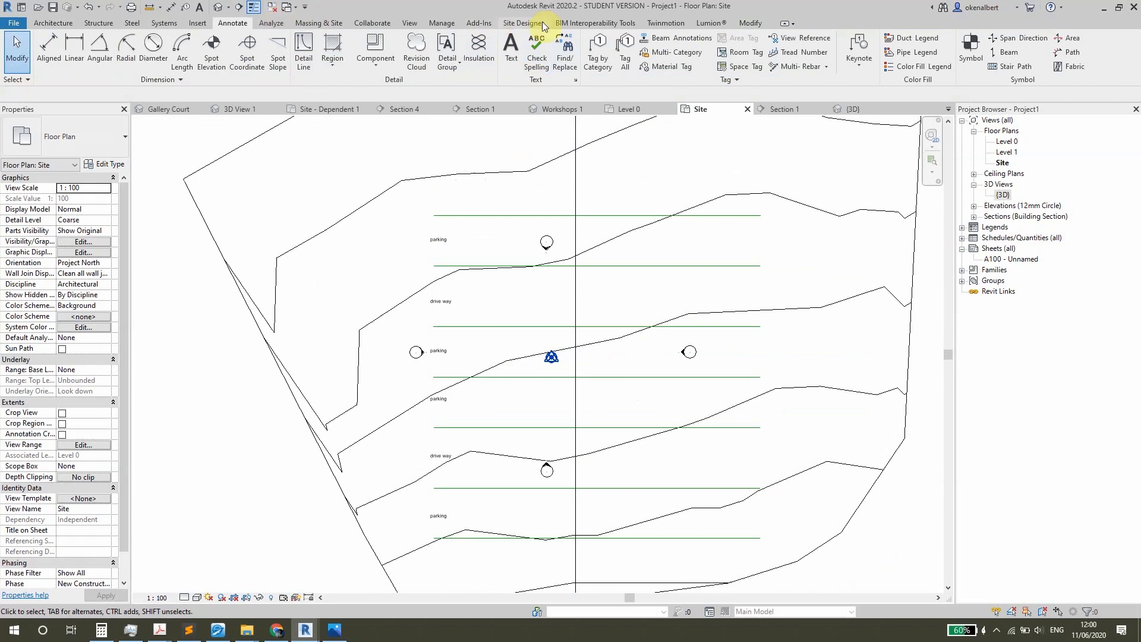
{"action": "left_click", "coordinate": [444, 24]}
{"action": "left_click", "coordinate": [319, 22]}
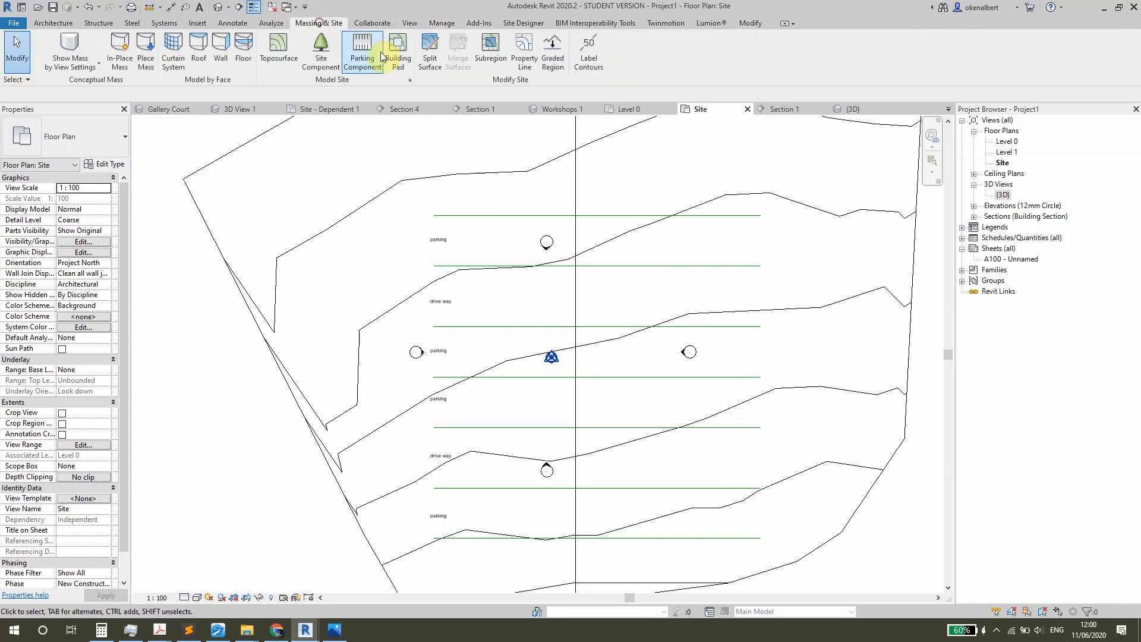
{"action": "left_click", "coordinate": [390, 51]}
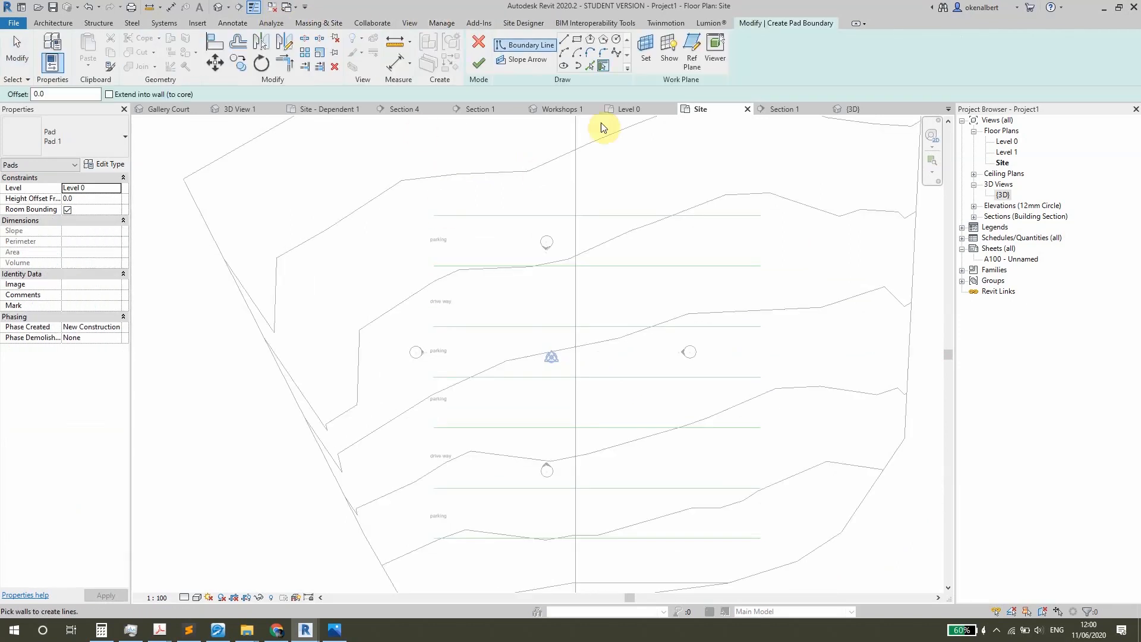
{"action": "left_click", "coordinate": [565, 40]}
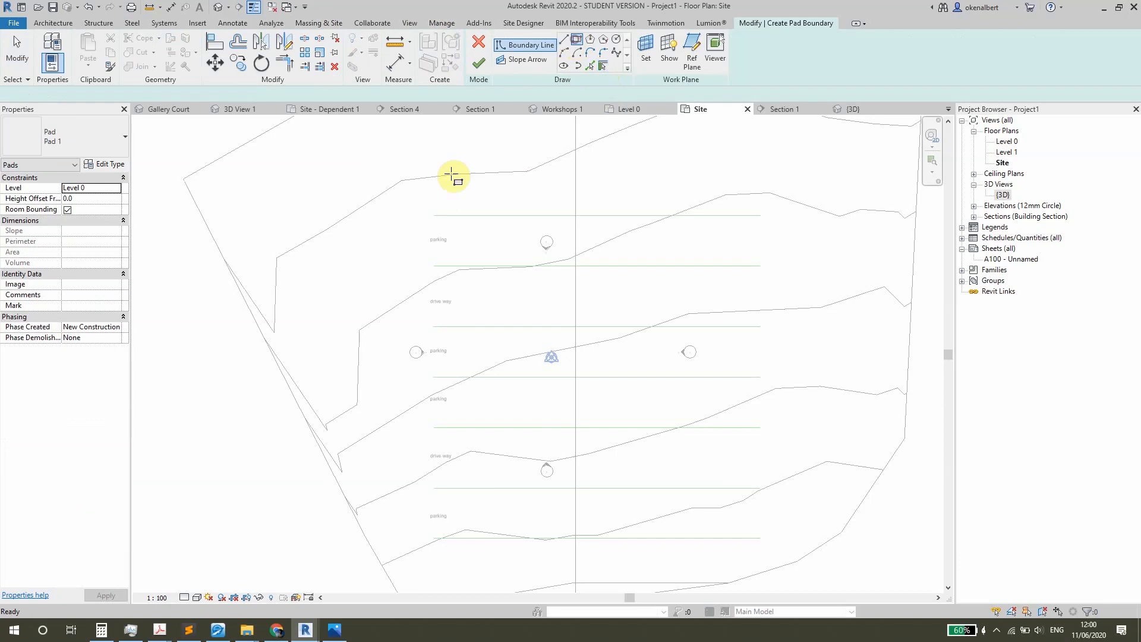
{"action": "left_click", "coordinate": [434, 216]}
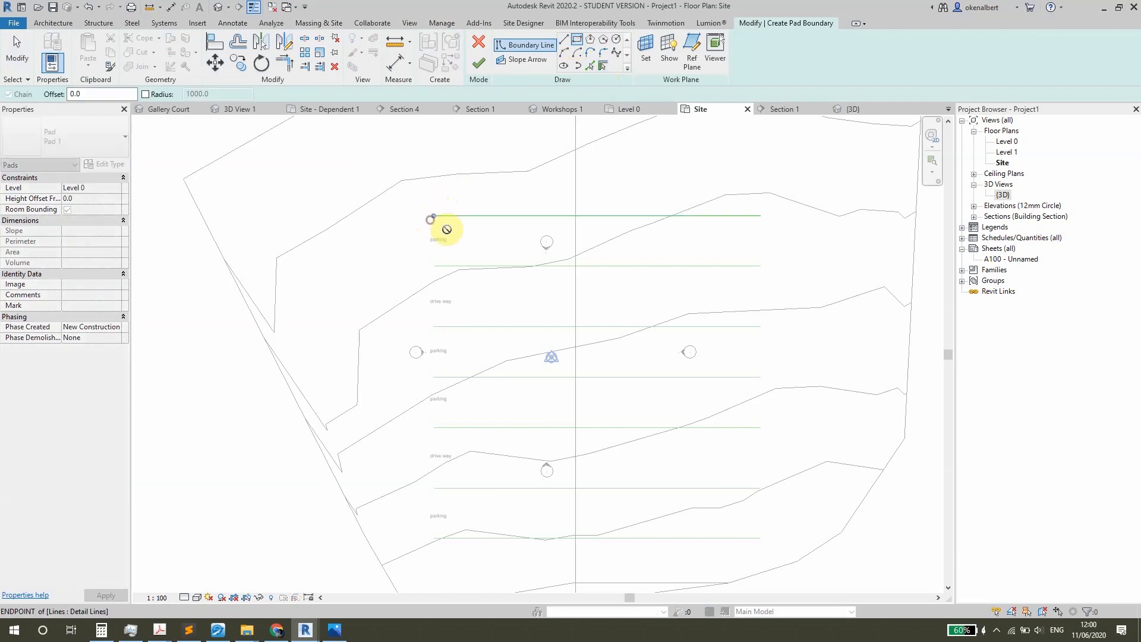
{"action": "left_click", "coordinate": [759, 538]}
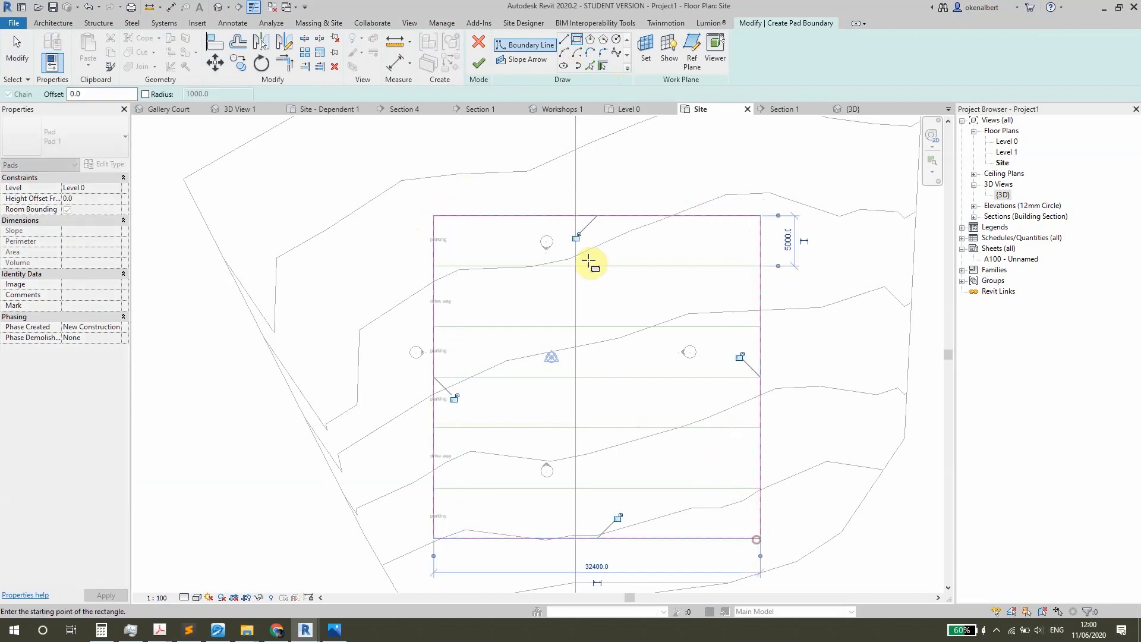
{"action": "left_click", "coordinate": [481, 69]}
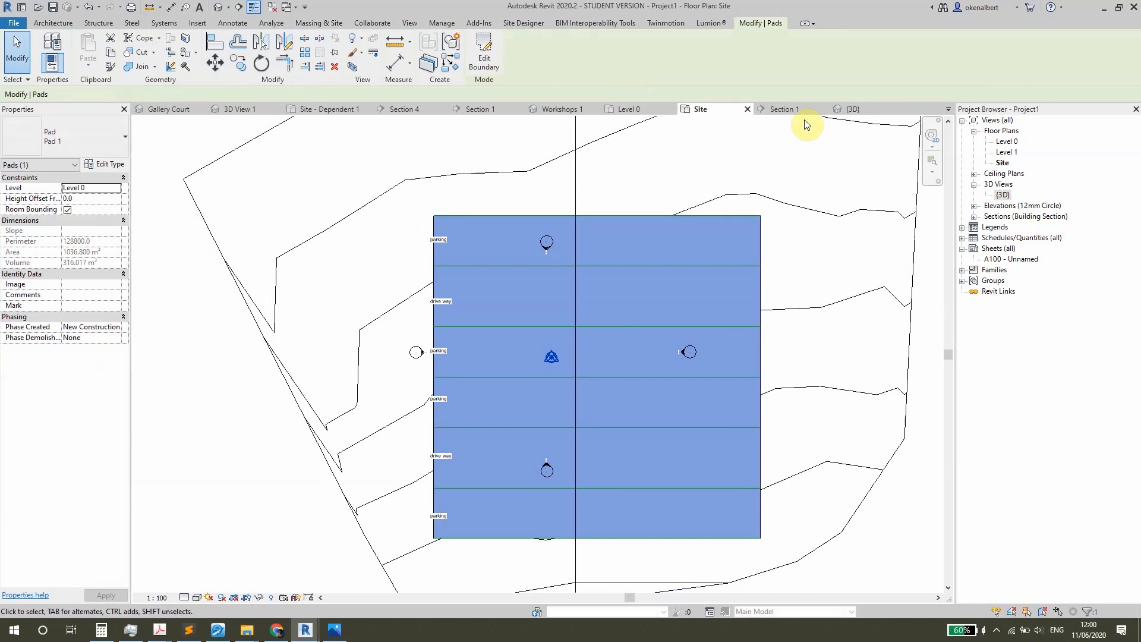
- Examine how the new pad cuts into the topography in 3D, and compare it with the site plan
{"action": "left_click", "coordinate": [850, 108]}
{"action": "middle_click_drag", "start_coordinate": [541, 394], "coordinate": [846, 407], "text": "shift"}
{"action": "scroll", "coordinate": [541, 315], "scroll_direction": "up", "scroll_amount": 5}
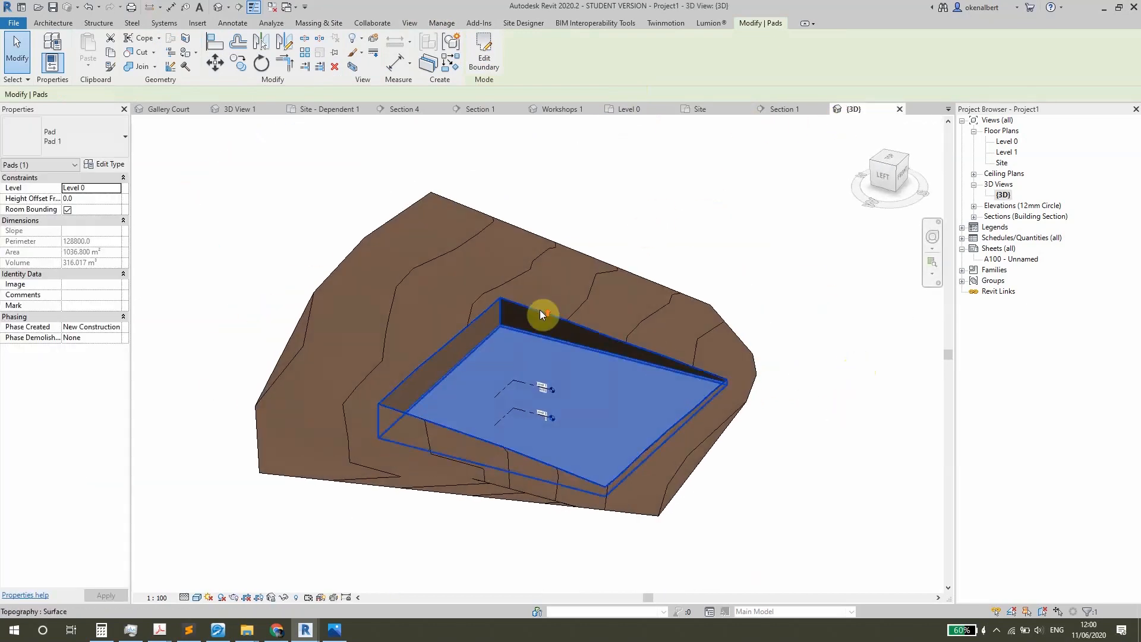
{"action": "scroll", "coordinate": [547, 347], "scroll_direction": "down", "scroll_amount": 2}
{"action": "middle_click_drag", "start_coordinate": [547, 347], "coordinate": [543, 248]}
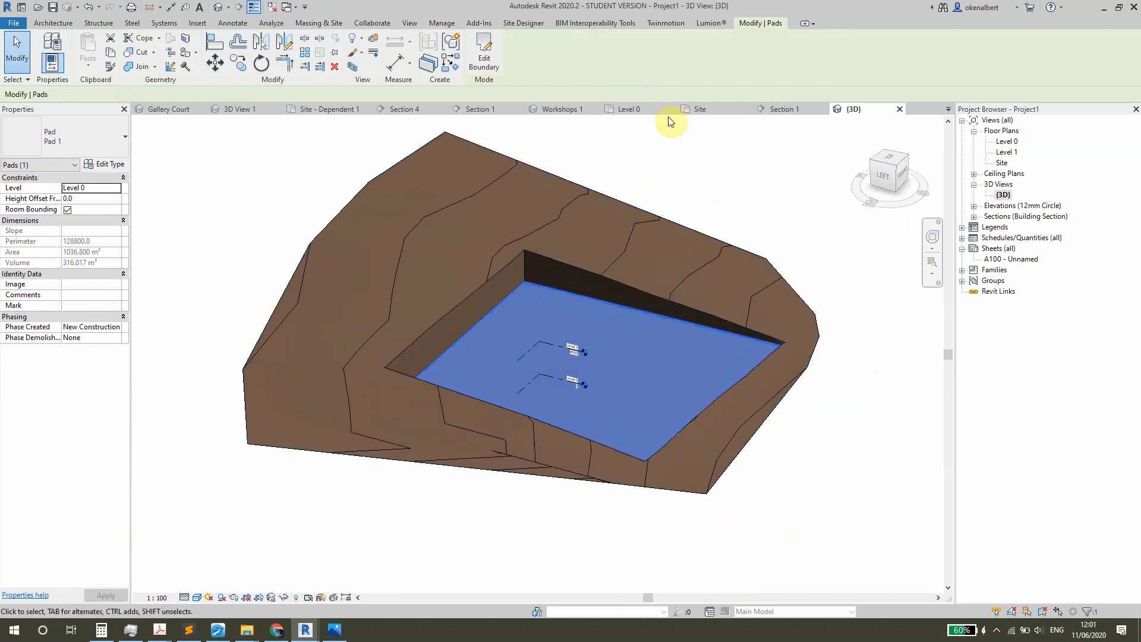
{"action": "left_click", "coordinate": [715, 109]}
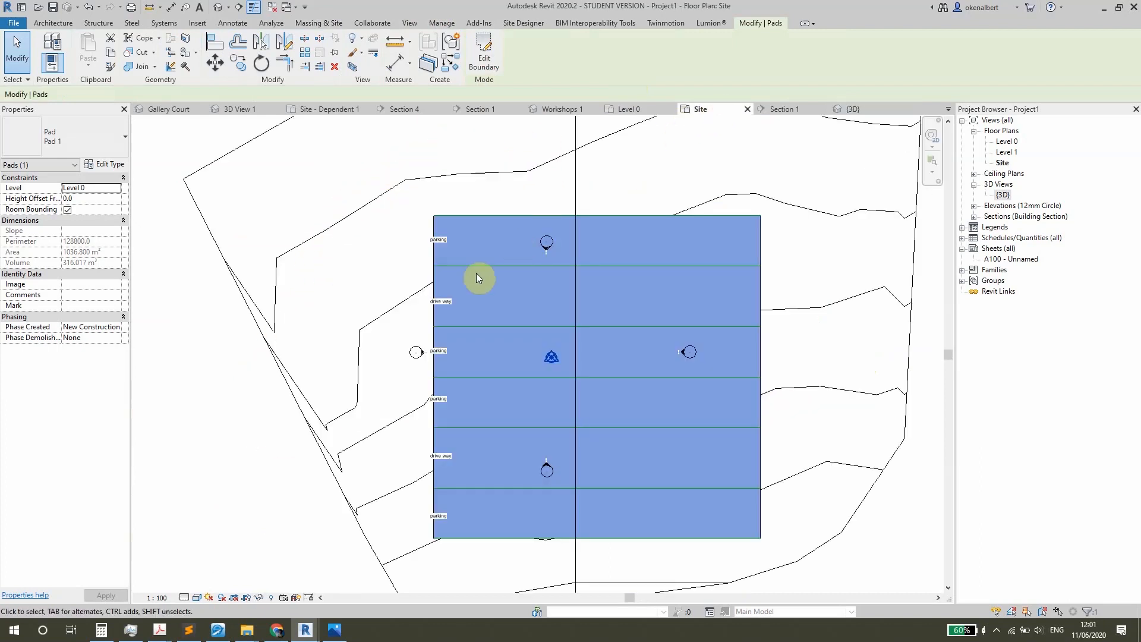
- In Section 1, move the topography straight down 4000 mm from Level 1 to Level 0 and extend the crop region downward
{"action": "left_click", "coordinate": [784, 110]}
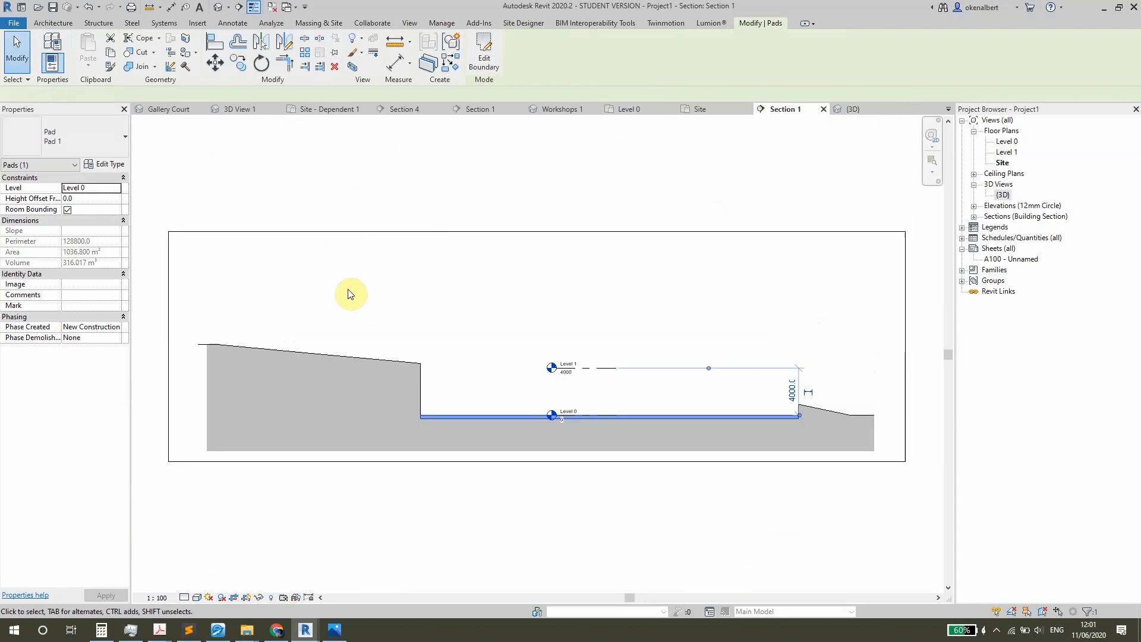
{"action": "left_click", "coordinate": [289, 354]}
{"action": "key", "text": "m"}
{"action": "key", "text": "v"}
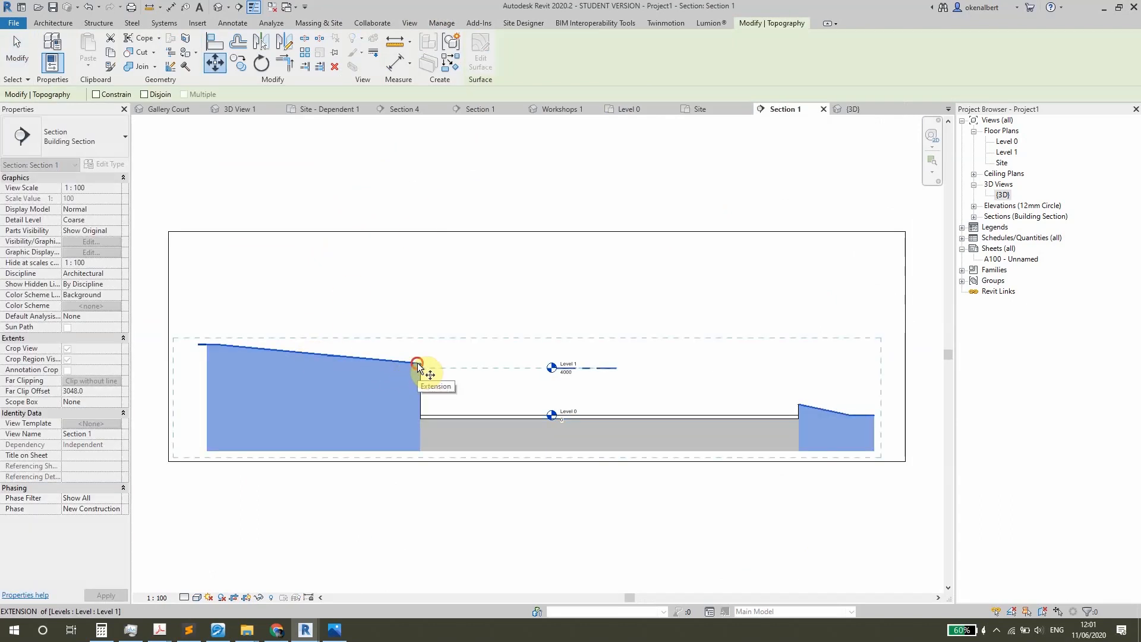
{"action": "left_click", "coordinate": [420, 364]}
{"action": "left_click", "coordinate": [417, 415]}
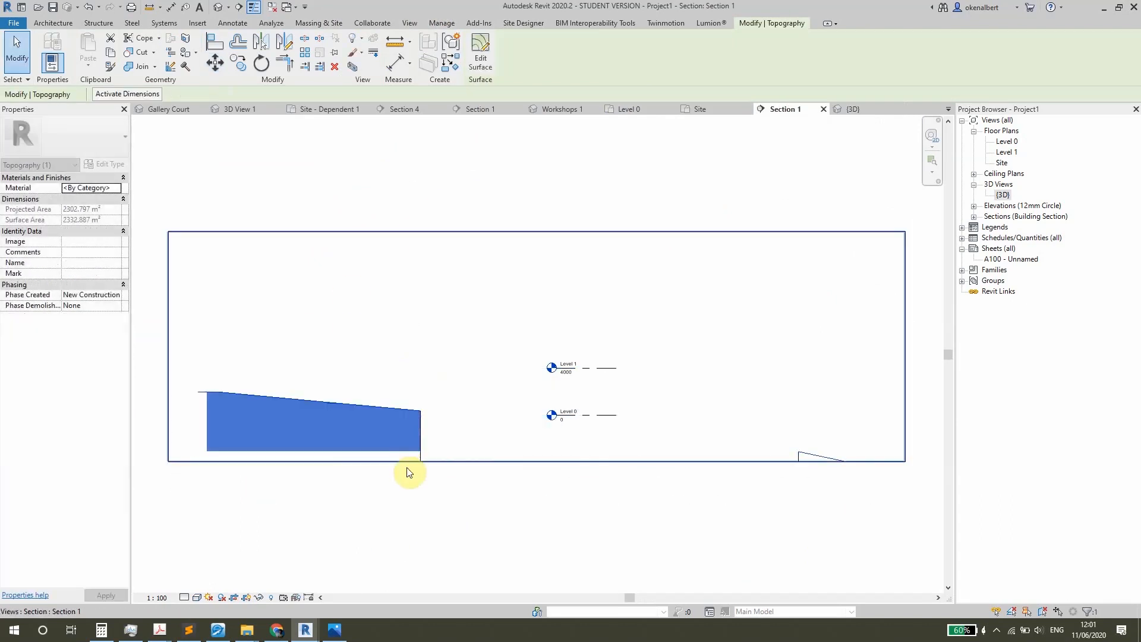
{"action": "left_click", "coordinate": [413, 462]}
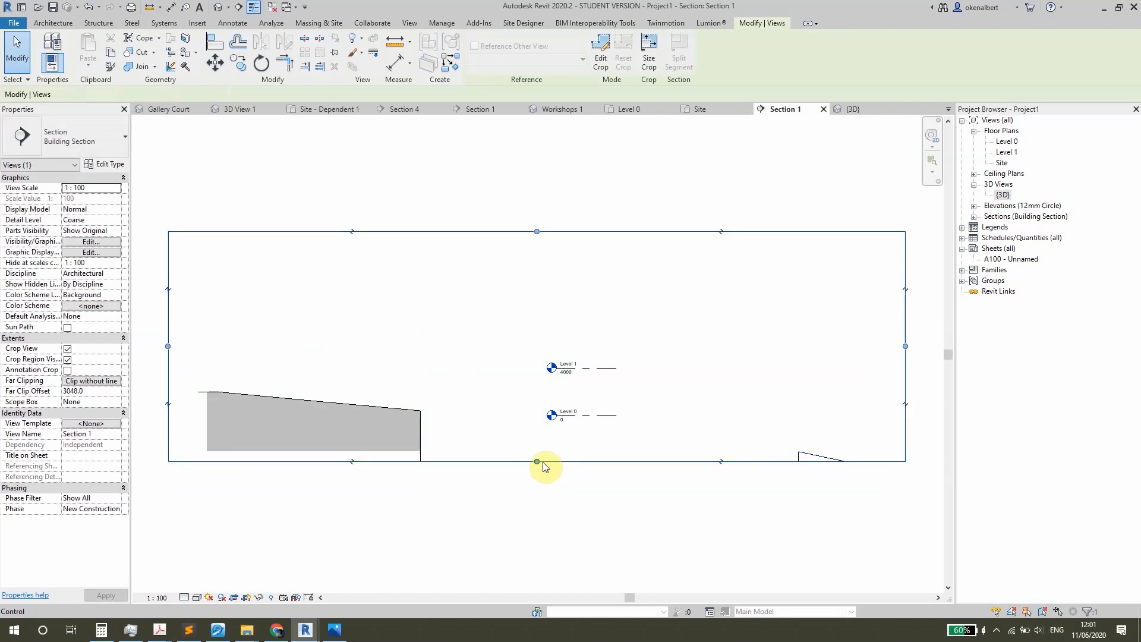
{"action": "left_click_drag", "start_coordinate": [538, 461], "coordinate": [536, 566]}
- Set the pad's height offset from Level 0 to 0
{"action": "left_click", "coordinate": [561, 464]}
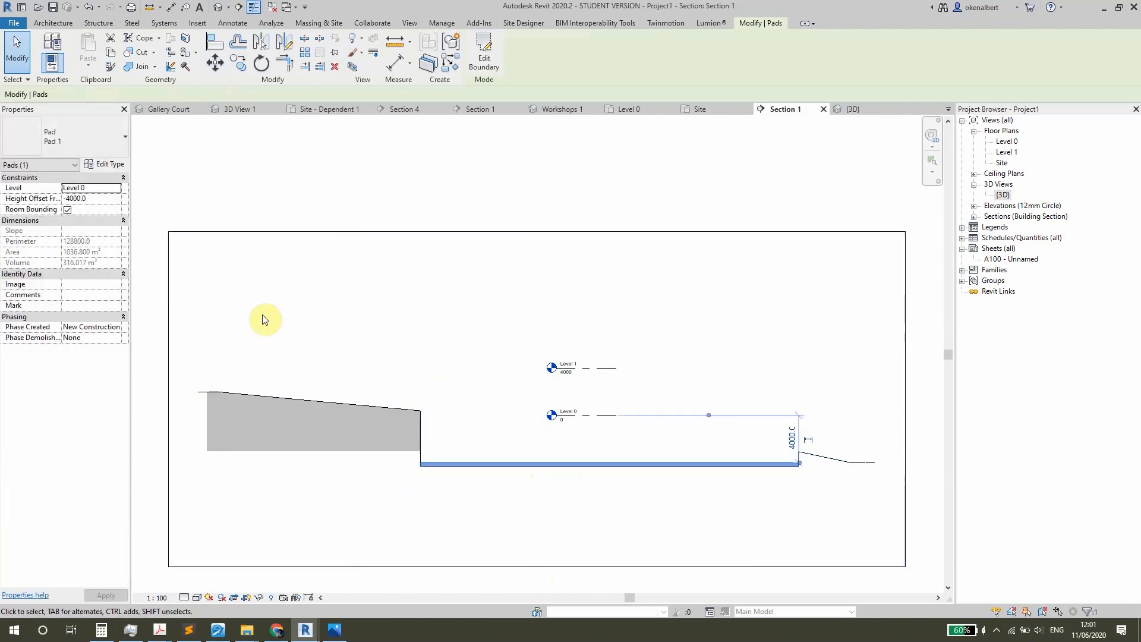
{"action": "left_click", "coordinate": [114, 188]}
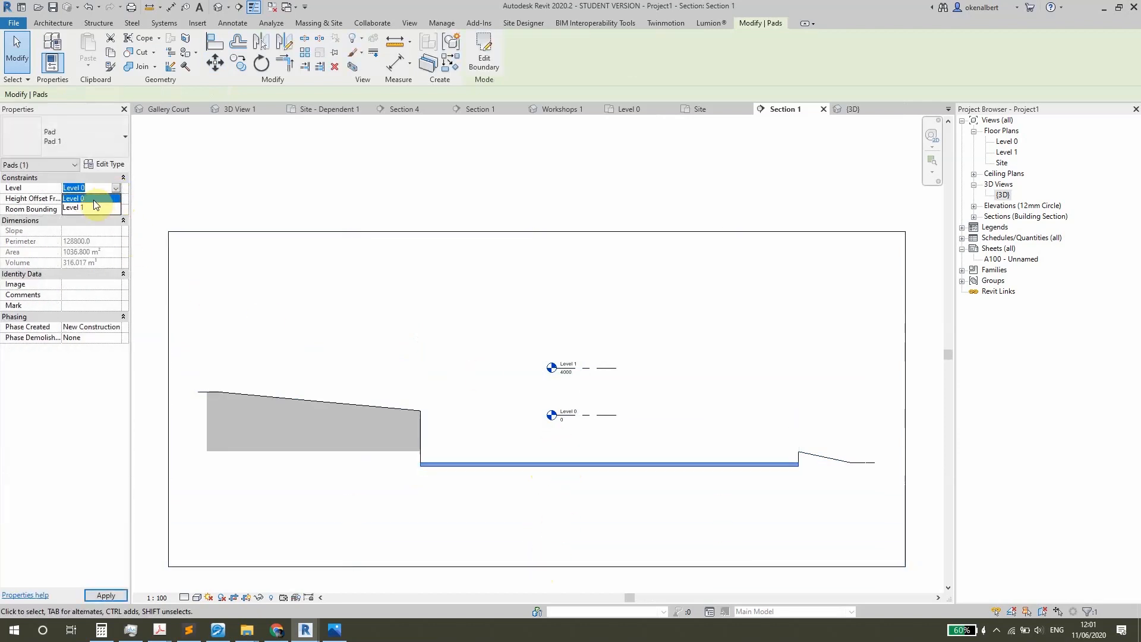
{"action": "key", "text": "Return"}
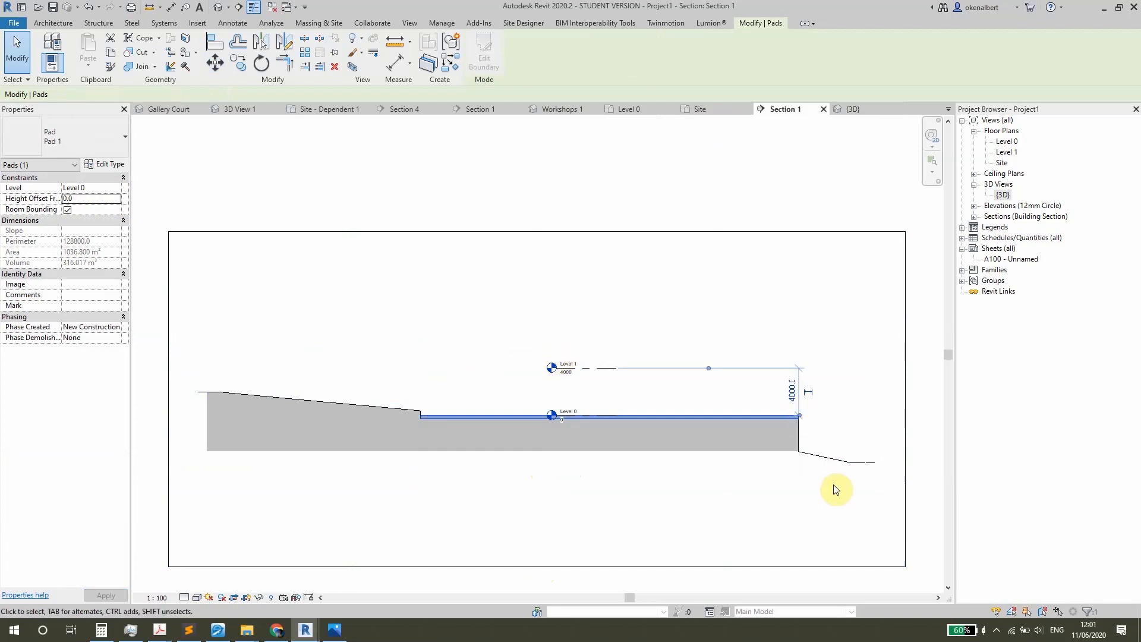
{"action": "left_click", "coordinate": [842, 462]}
{"action": "left_click", "coordinate": [759, 472]}
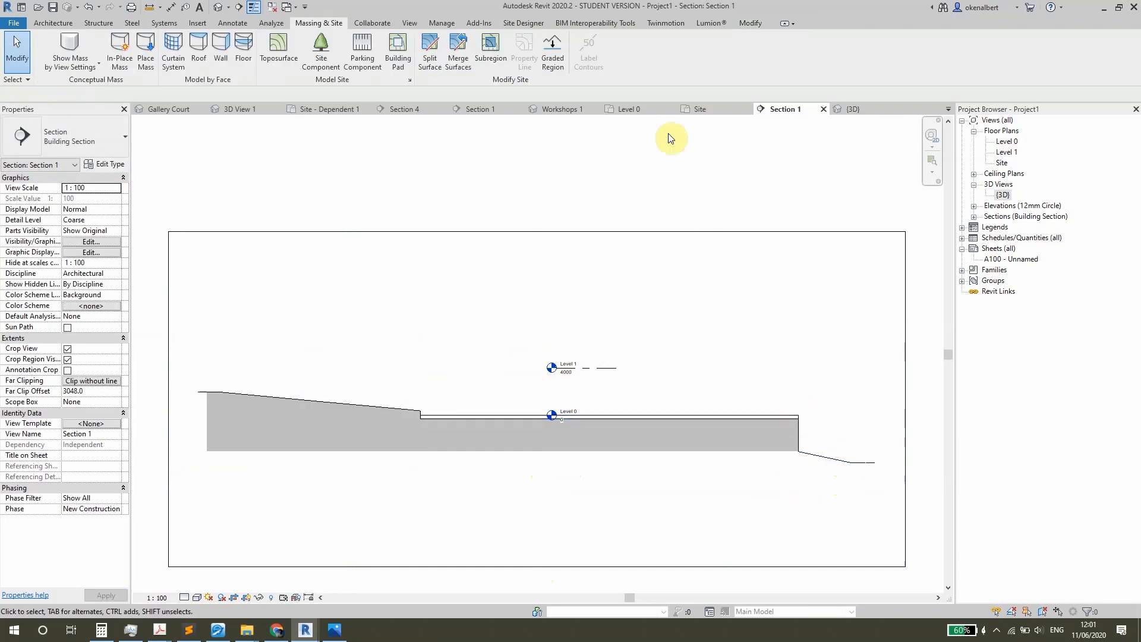
- Examine the pad against the lowered topography in the site plan, the 3D view and Section 1
{"action": "left_click", "coordinate": [712, 109]}
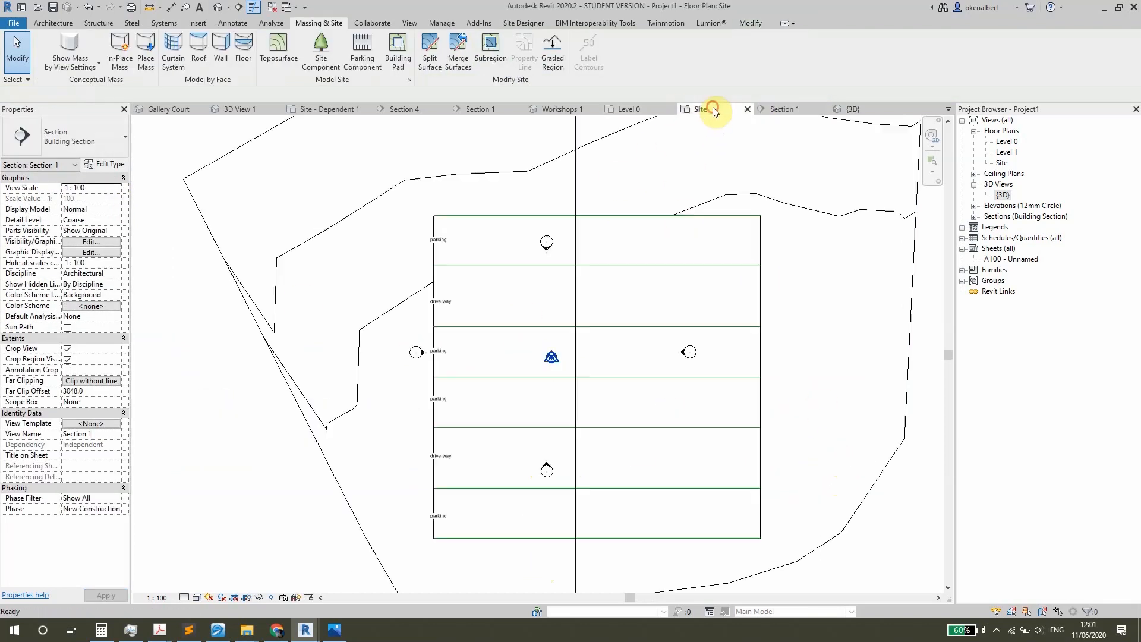
{"action": "left_click", "coordinate": [853, 109]}
{"action": "middle_click_drag", "start_coordinate": [598, 387], "coordinate": [630, 208], "text": "shift"}
{"action": "left_click", "coordinate": [779, 109]}
{"action": "scroll", "coordinate": [527, 364], "scroll_direction": "up", "scroll_amount": 2}
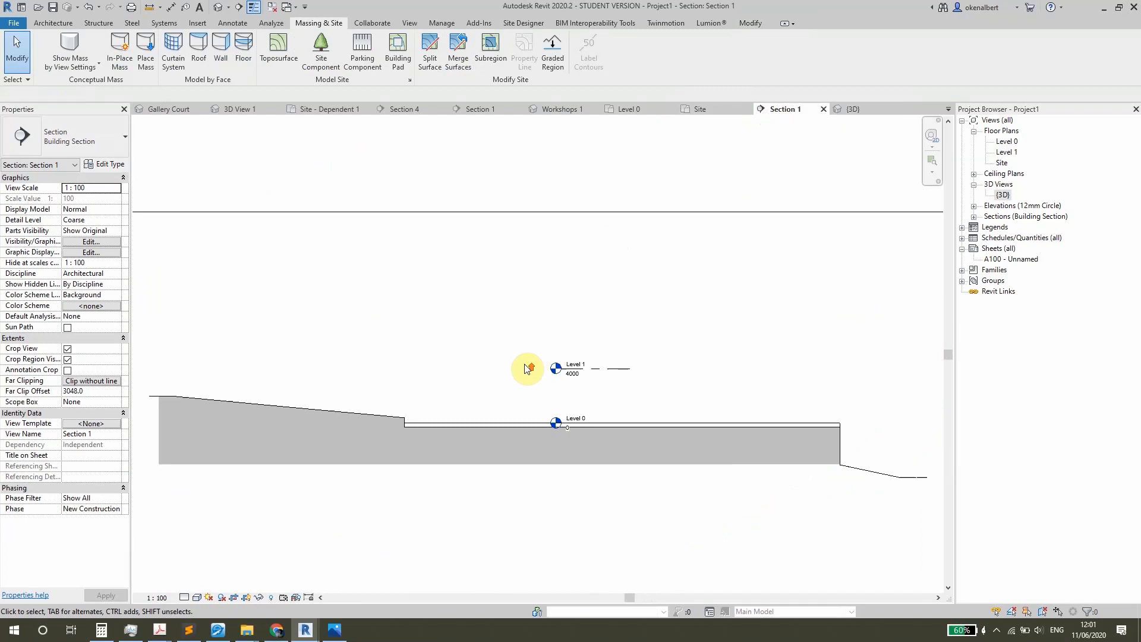
{"action": "scroll", "coordinate": [522, 395], "scroll_direction": "down", "scroll_amount": 3}
{"action": "left_click", "coordinate": [504, 392]}
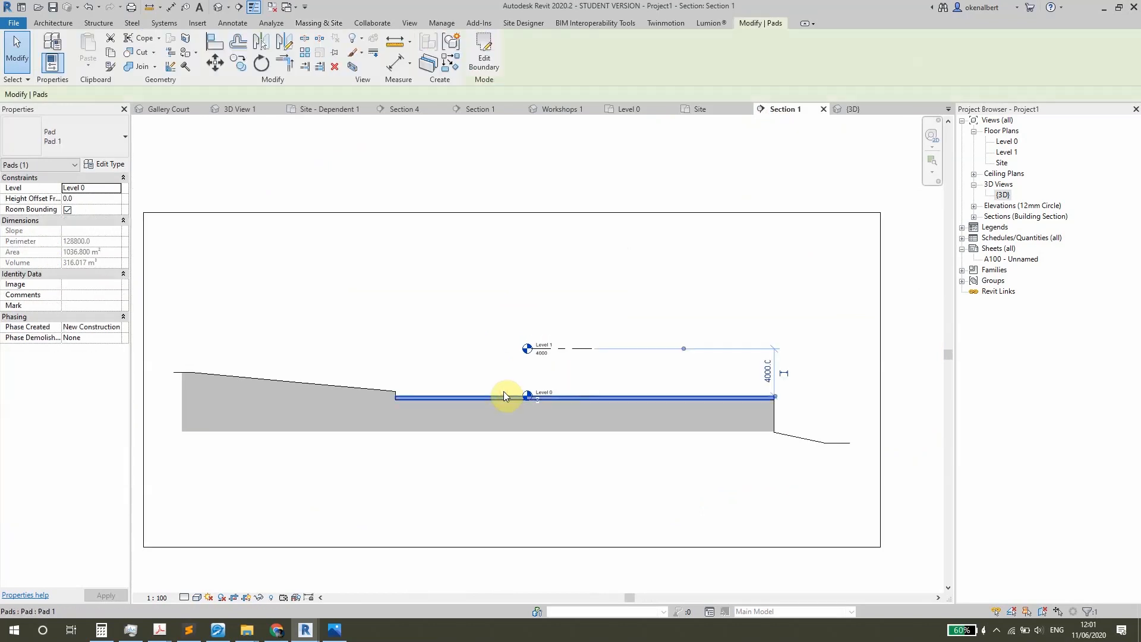
{"action": "left_click", "coordinate": [432, 333]}
- Draw vertical detail lines upward from both ends of the pad in Section 1, the uphill one about 9000 mm long
{"action": "key", "text": "l"}
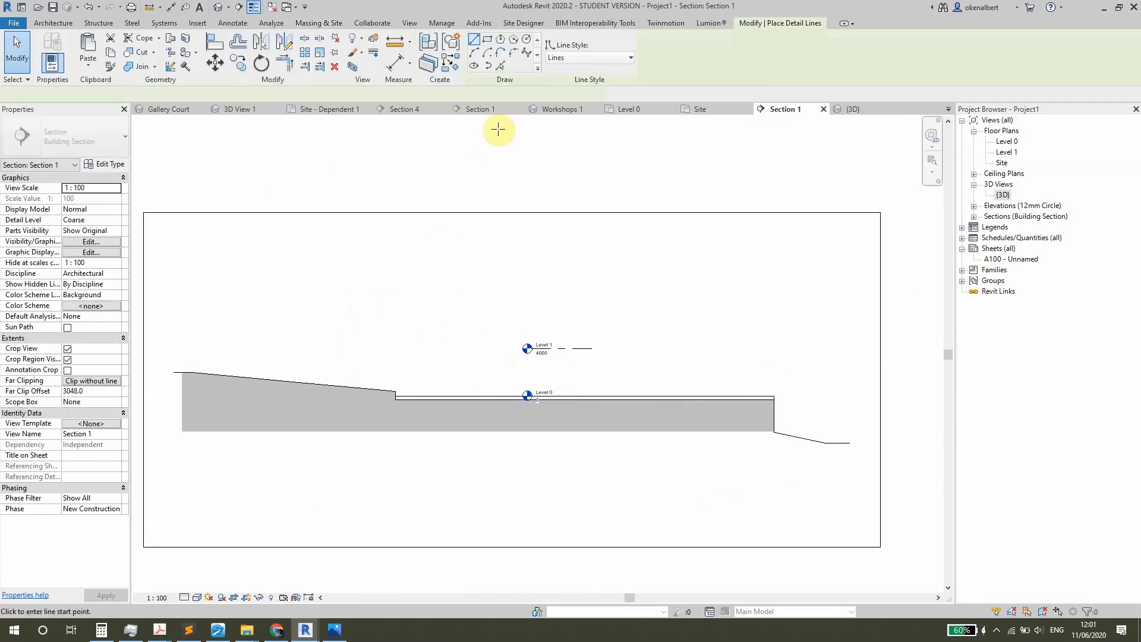
{"action": "left_click", "coordinate": [590, 58]}
{"action": "left_click", "coordinate": [564, 146]}
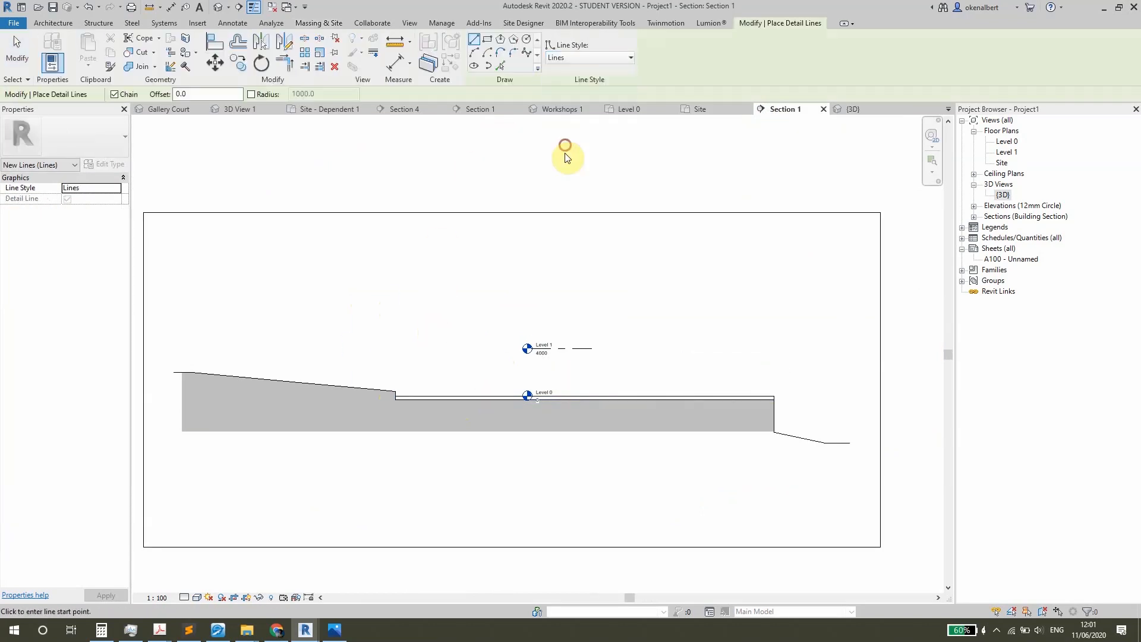
{"action": "left_click", "coordinate": [393, 399]}
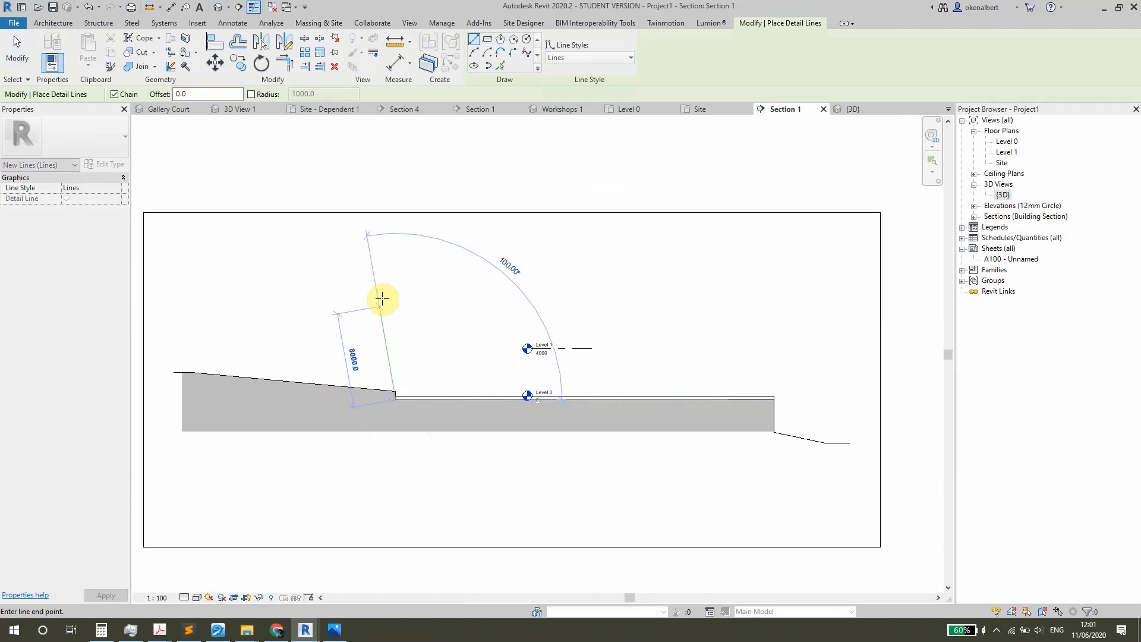
{"action": "left_click", "coordinate": [396, 291]}
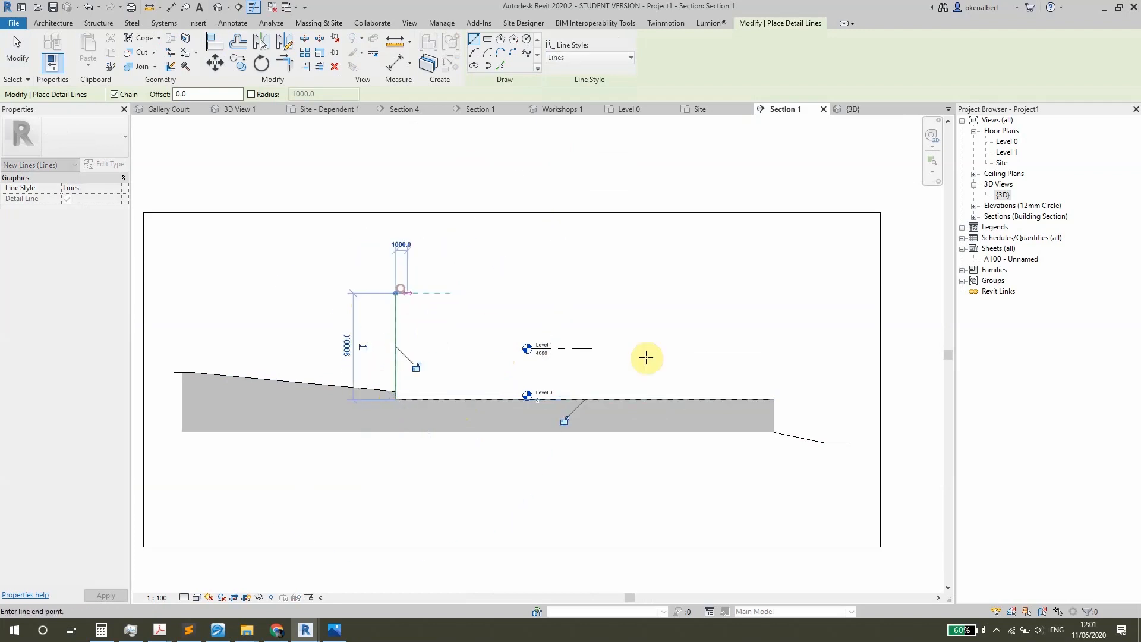
{"action": "left_click", "coordinate": [774, 397]}
{"action": "left_click", "coordinate": [772, 306]}
{"action": "key", "text": "Escape"}
{"action": "key", "text": "Escape"}
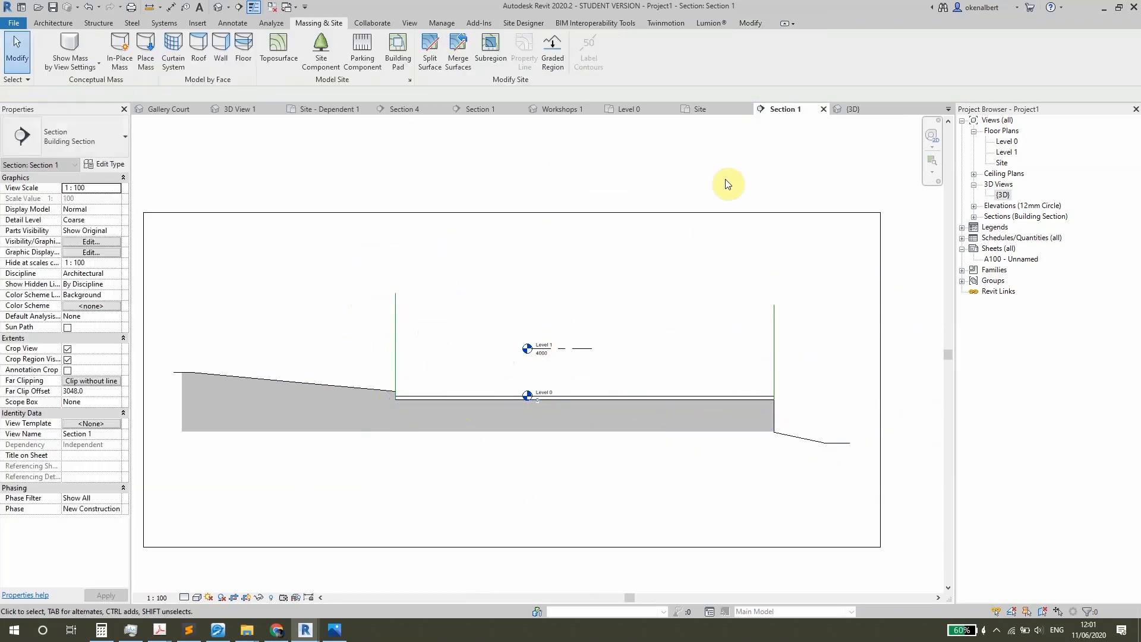
- Delete the building pad between the two vertical detail lines
{"action": "scroll", "coordinate": [476, 401], "scroll_direction": "up", "scroll_amount": 2}
{"action": "left_click", "coordinate": [461, 383]}
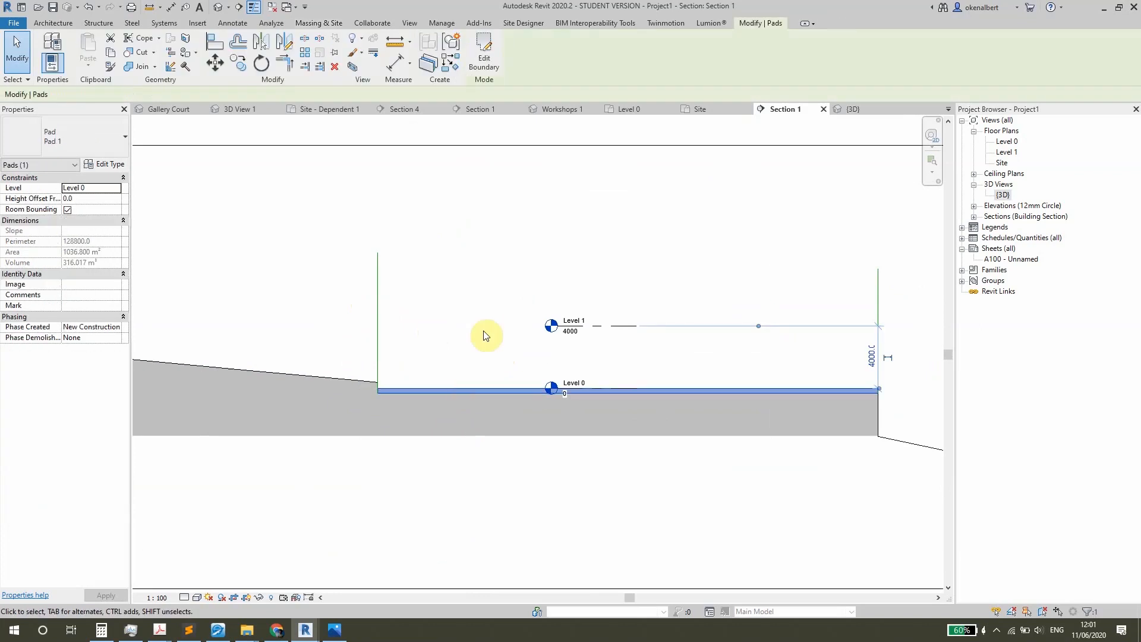
{"action": "key", "text": "Delete"}
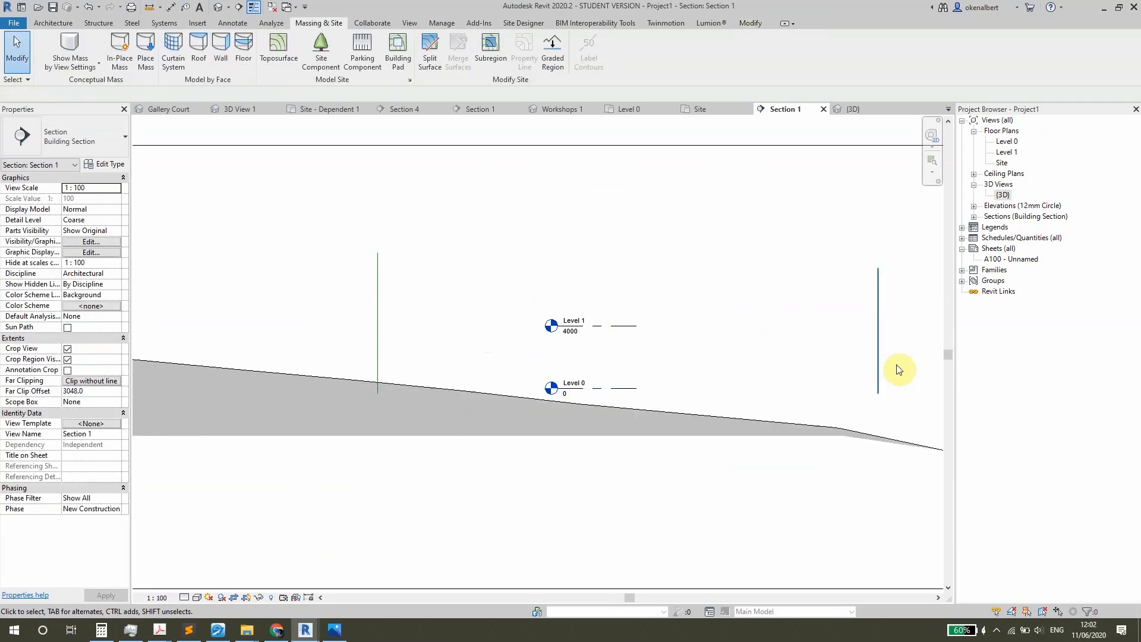
- Extend the lower ends of both vertical detail lines down through the ground in the section
{"action": "left_click", "coordinate": [879, 375]}
{"action": "left_click_drag", "start_coordinate": [879, 393], "coordinate": [881, 499]}
{"action": "left_click", "coordinate": [739, 283]}
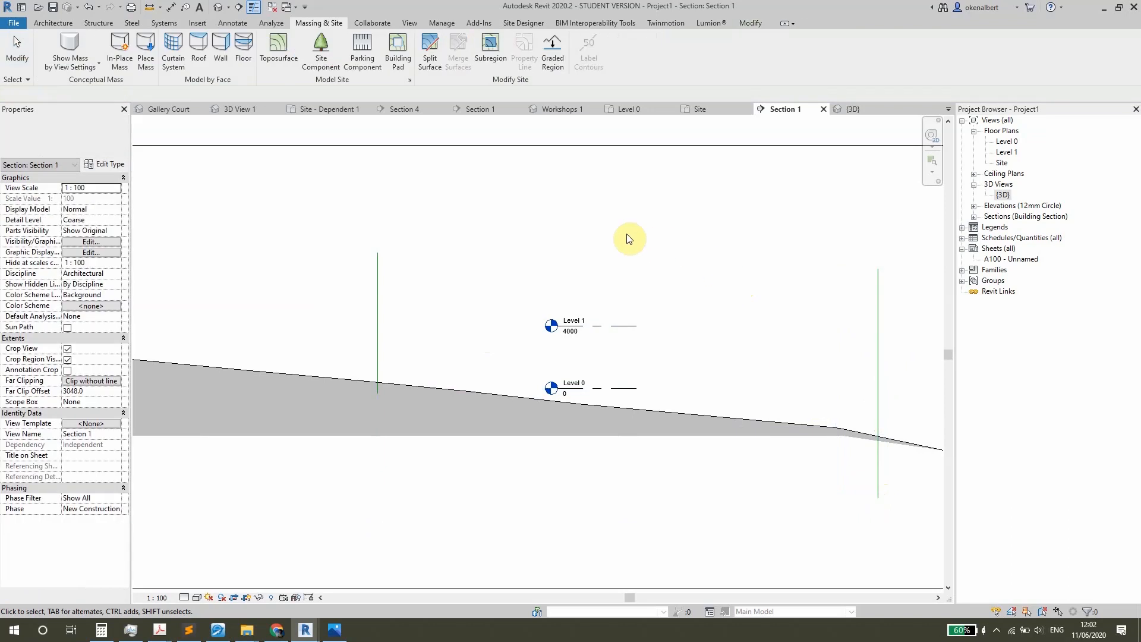
{"action": "middle_click_drag", "start_coordinate": [592, 252], "coordinate": [618, 267]}
{"action": "left_click", "coordinate": [402, 387]}
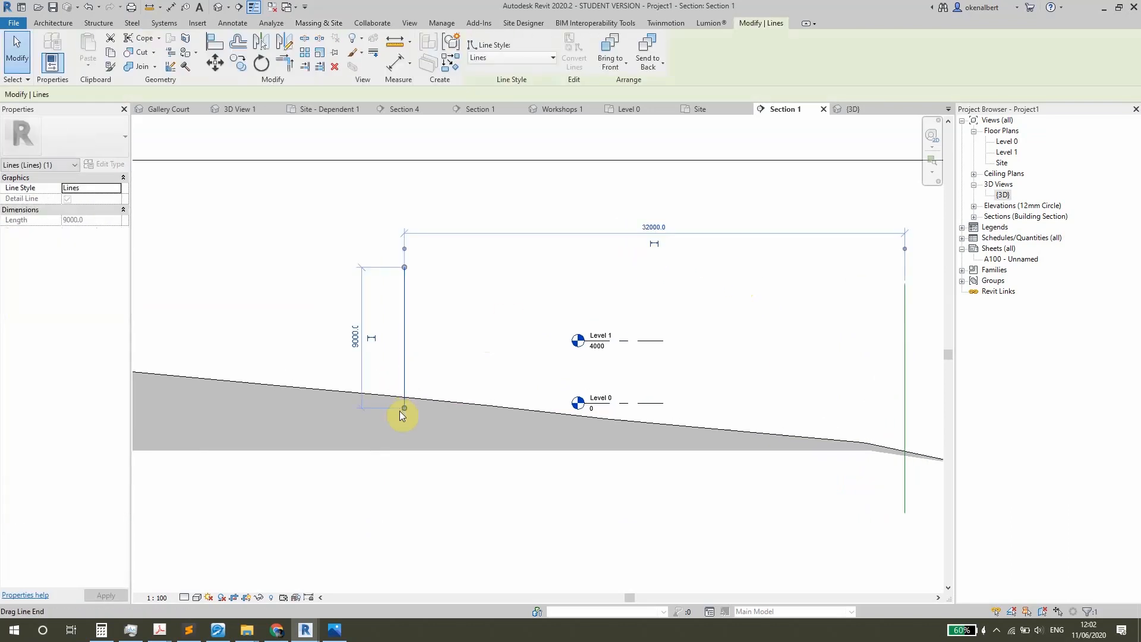
{"action": "left_click_drag", "start_coordinate": [399, 411], "coordinate": [402, 492]}
{"action": "left_click", "coordinate": [444, 250]}
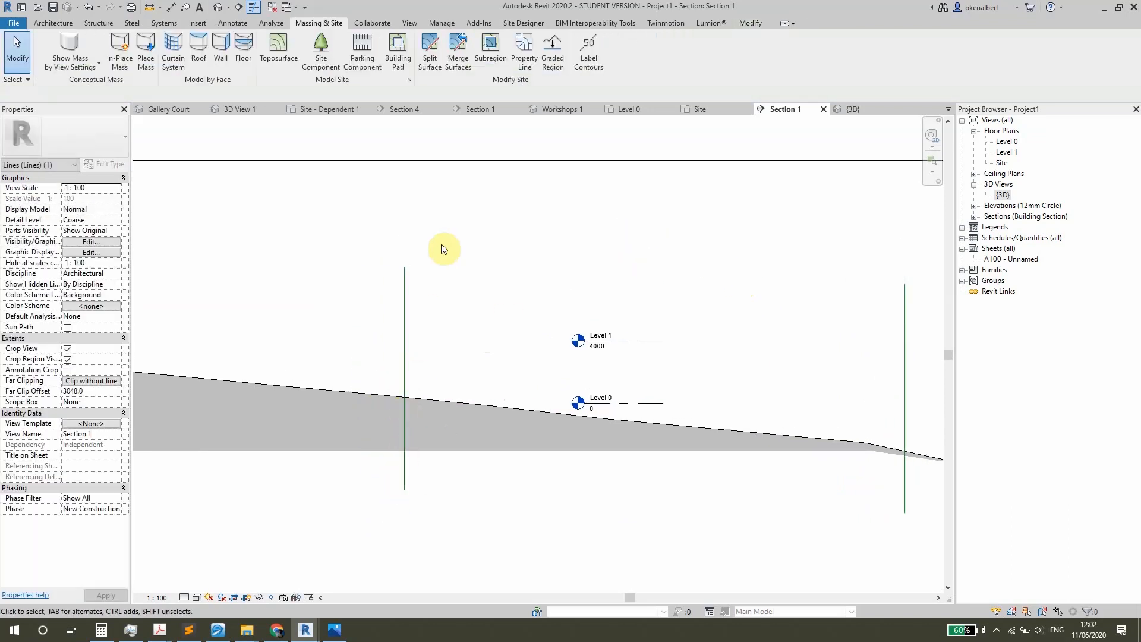
- Add the text note "Vehicular Ramp: 1:8" above the uphill ground in Section 1
{"action": "mouse_move", "coordinate": [444, 250]}
{"action": "middle_mouse_down"}
{"action": "mouse_move", "coordinate": [440, 269]}
{"action": "mouse_move", "coordinate": [452, 250]}
{"action": "middle_mouse_up"}
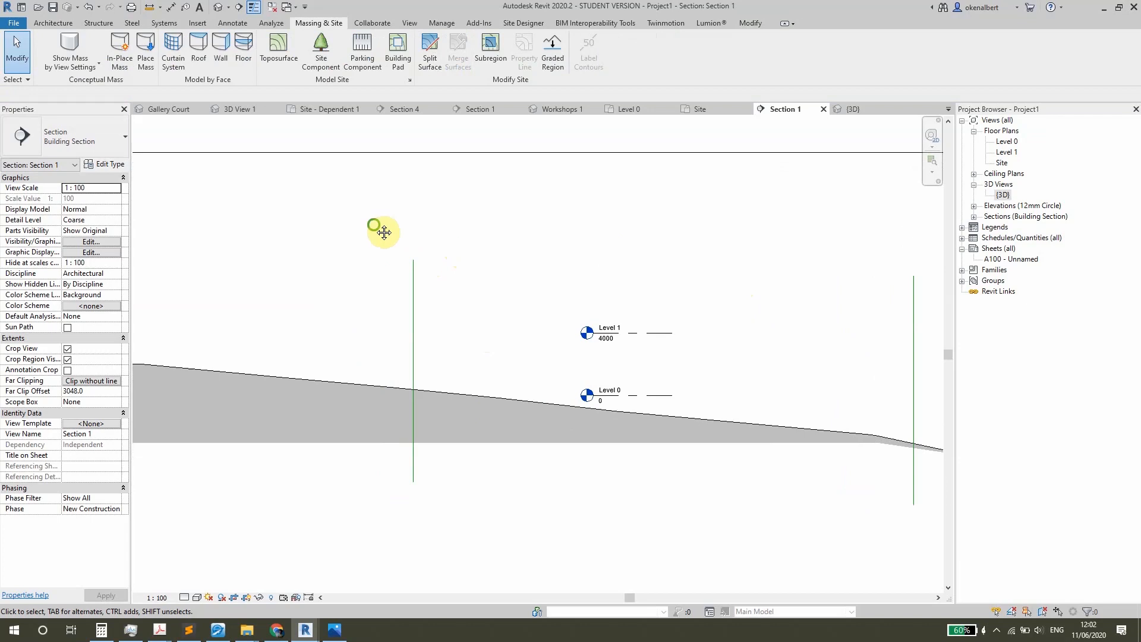
{"action": "middle_click_drag", "start_coordinate": [384, 232], "coordinate": [390, 224]}
{"action": "key", "text": "t"}
{"action": "key", "text": "x"}
{"action": "left_click", "coordinate": [283, 190]}
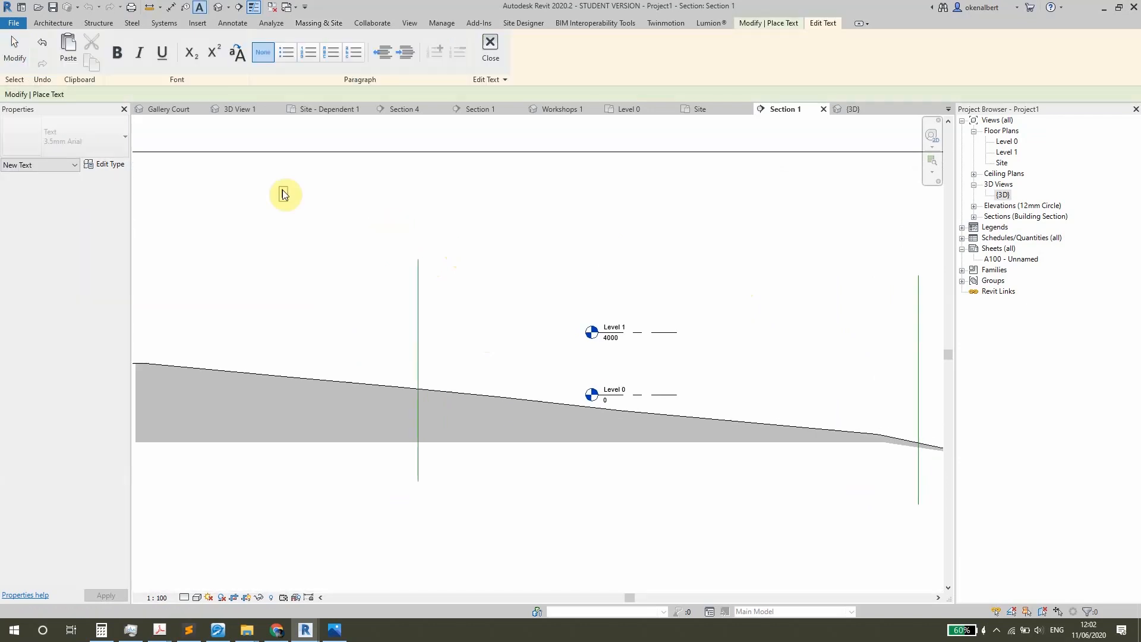
{"action": "type", "text": "Sh"}
{"action": "type", "text": "hicular "}
{"action": "type", "text": "Ramp"}
{"action": "type", "text": ": "}
{"action": "type", "text": "1:"}
{"action": "type", "text": "8"}
{"action": "left_click", "coordinate": [340, 228]}
{"action": "scroll", "coordinate": [363, 238], "scroll_direction": "up", "scroll_amount": 1}
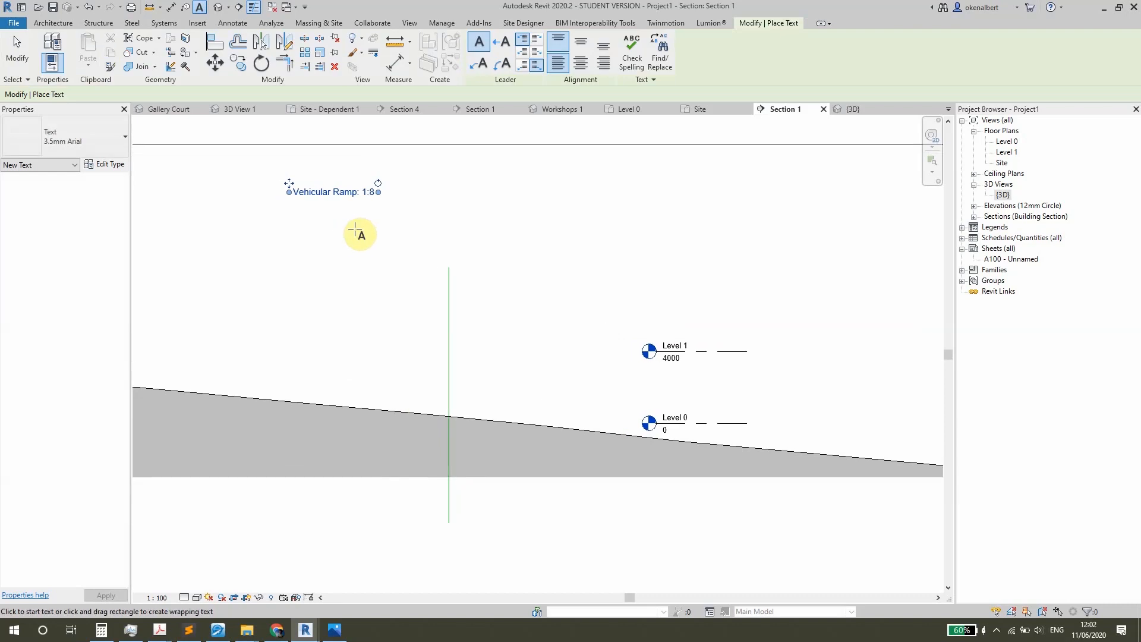
- Add the text note "Pedestrian Ramp: 1:12" directly below the vehicular ramp note in Section 1
{"action": "scroll", "coordinate": [355, 229], "scroll_direction": "down", "scroll_amount": 2}
{"action": "middle_click_drag", "start_coordinate": [349, 234], "coordinate": [327, 228]}
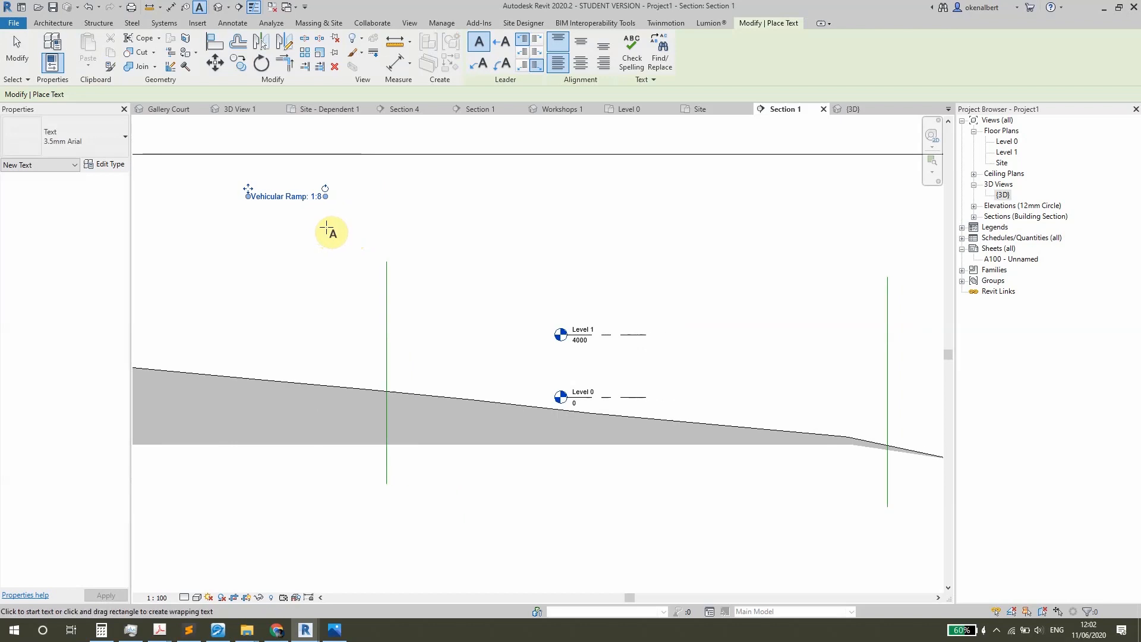
{"action": "middle_click_drag", "start_coordinate": [515, 291], "coordinate": [463, 265]}
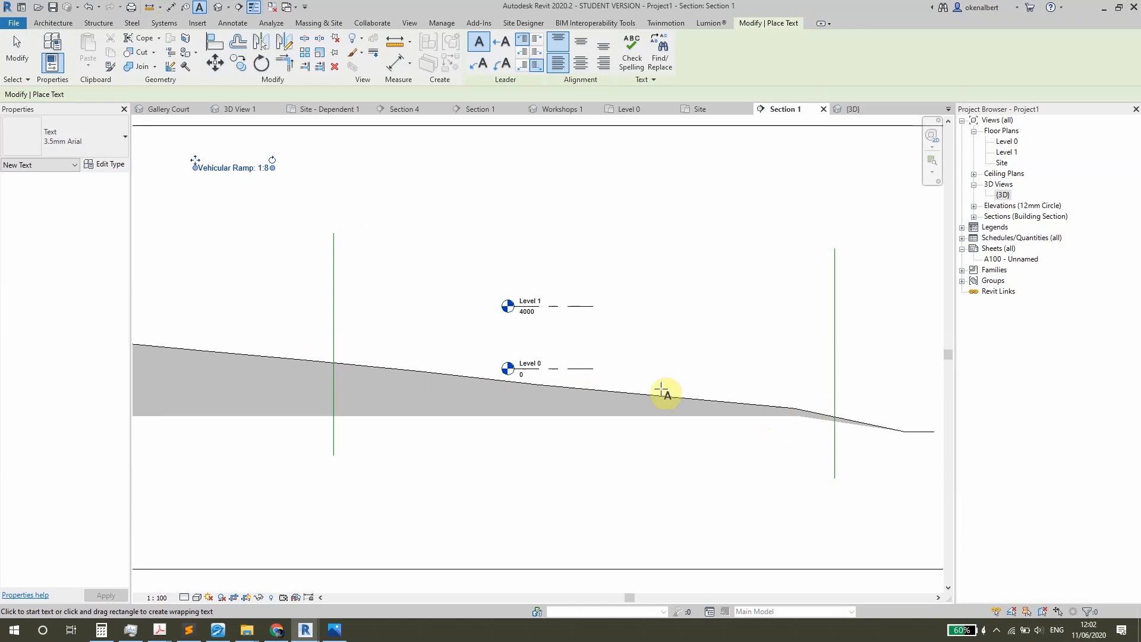
{"action": "scroll", "coordinate": [223, 216], "scroll_direction": "up", "scroll_amount": 1}
{"action": "middle_click_drag", "start_coordinate": [220, 213], "coordinate": [325, 240]}
{"action": "scroll", "coordinate": [292, 231], "scroll_direction": "down", "scroll_amount": 1}
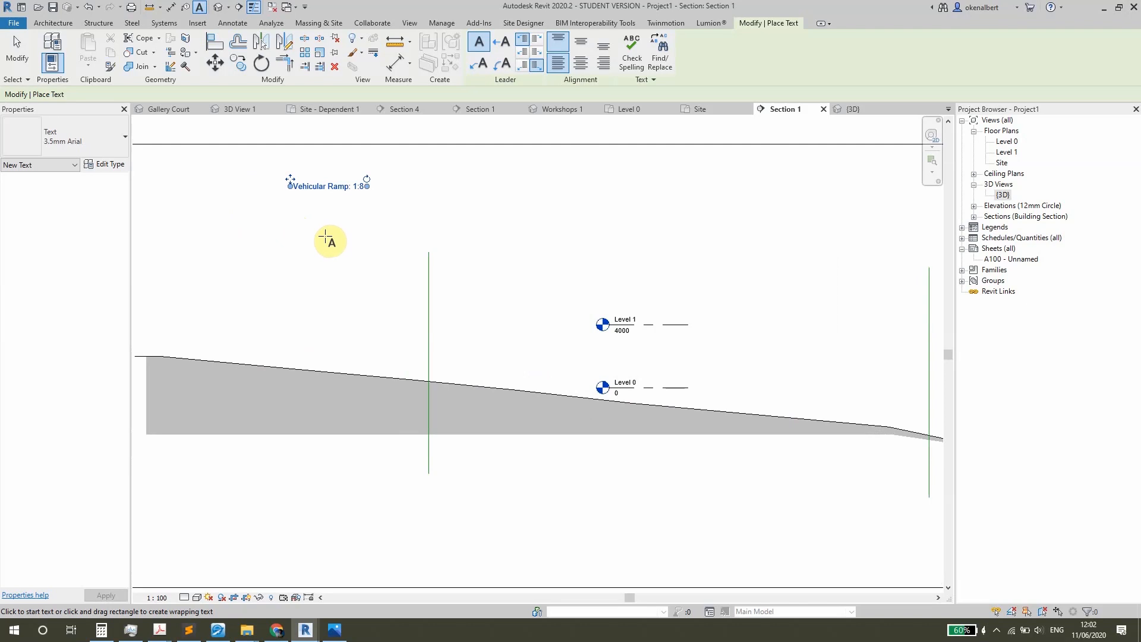
{"action": "left_click", "coordinate": [309, 214]}
{"action": "type", "text": "Pedestrian Ramp: 1:12"}
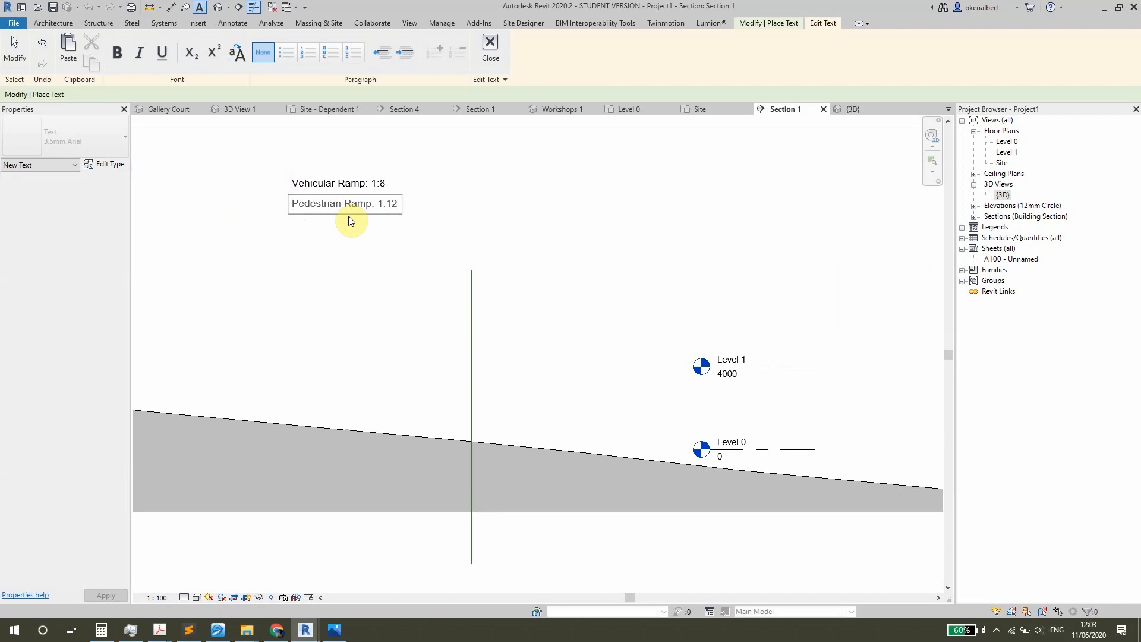
{"action": "left_click", "coordinate": [369, 247]}
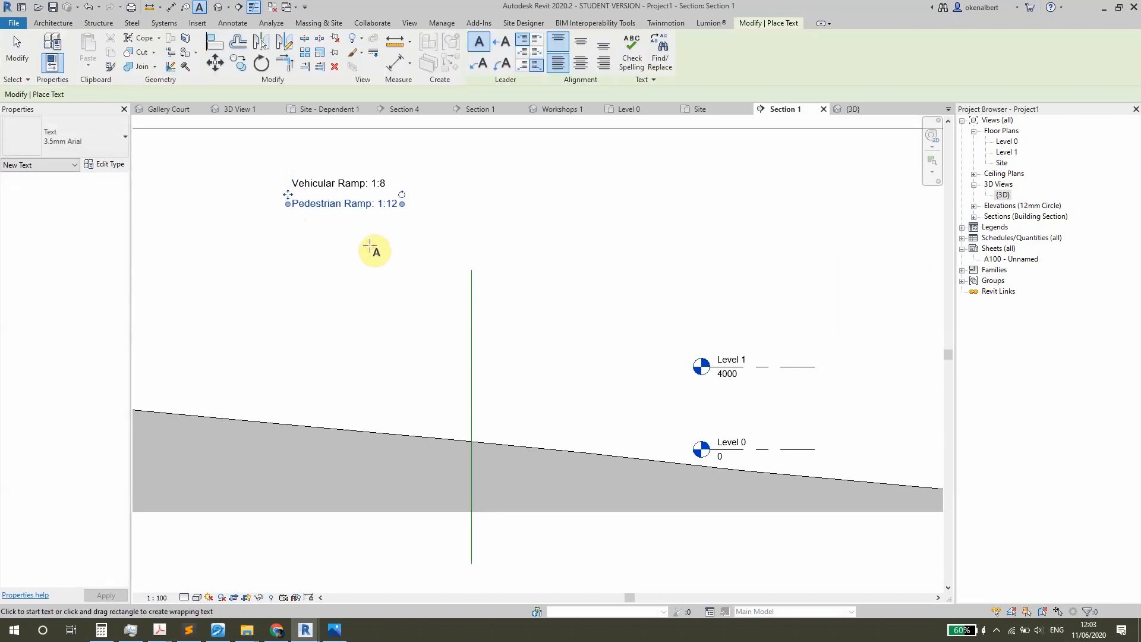
{"action": "scroll", "coordinate": [275, 253], "scroll_direction": "down", "scroll_amount": 2}
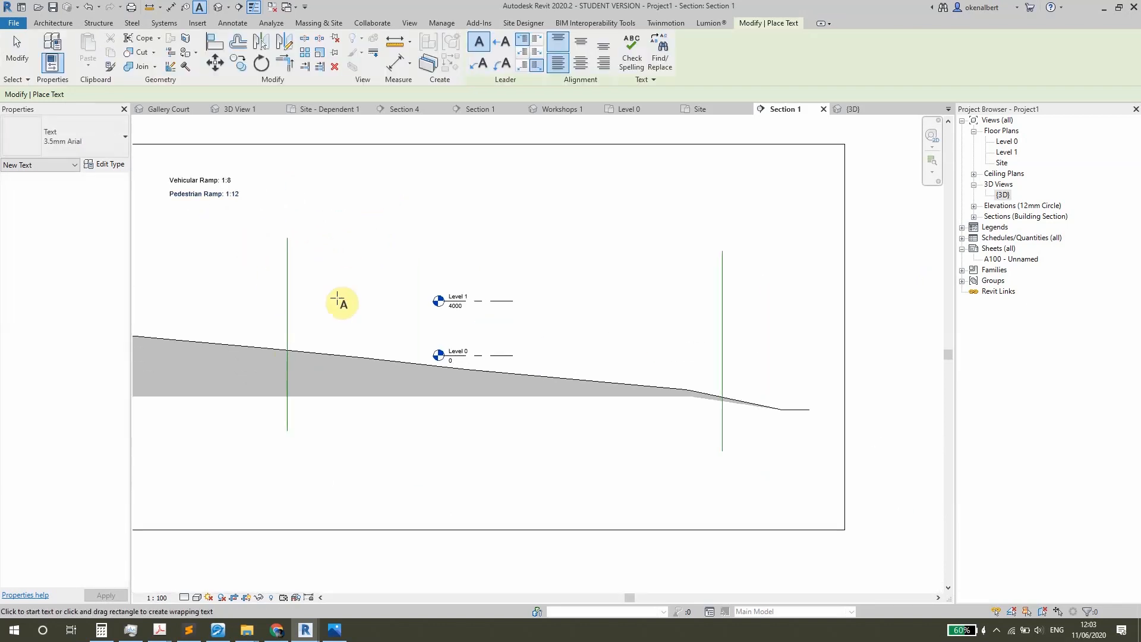
- Draw a horizontal detail line from where the uphill vertical line meets the ground to just past the downhill vertical line
{"action": "middle_click_drag", "start_coordinate": [341, 380], "coordinate": [296, 344]}
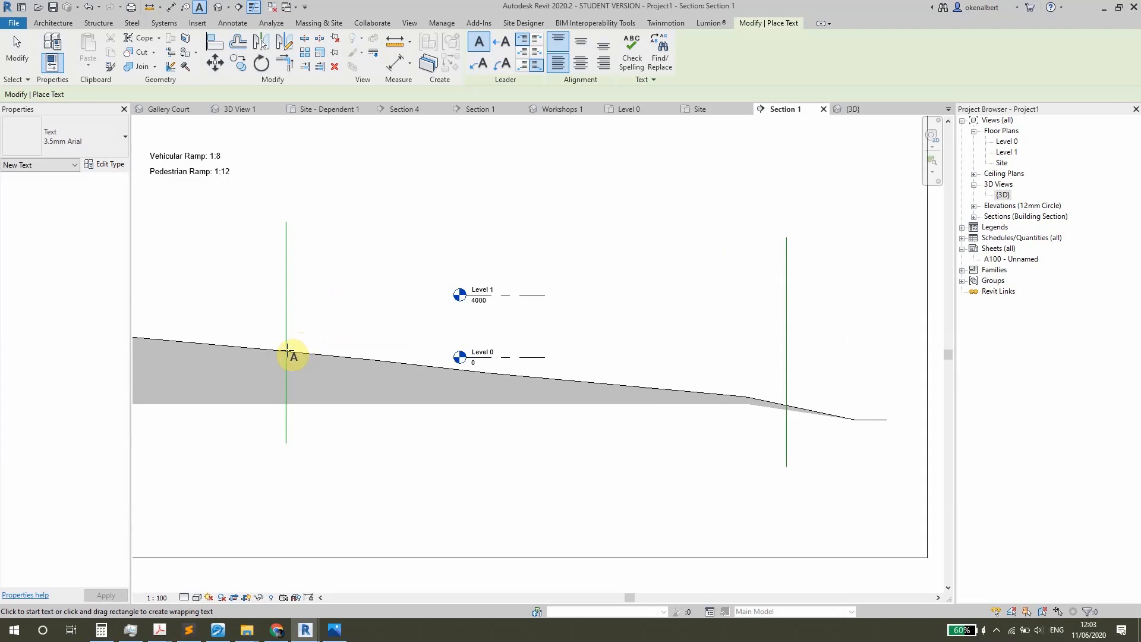
{"action": "left_click", "coordinate": [288, 351]}
{"action": "key", "text": "Escape"}
{"action": "left_click", "coordinate": [613, 315]}
{"action": "key", "text": "d"}
{"action": "key", "text": "l"}
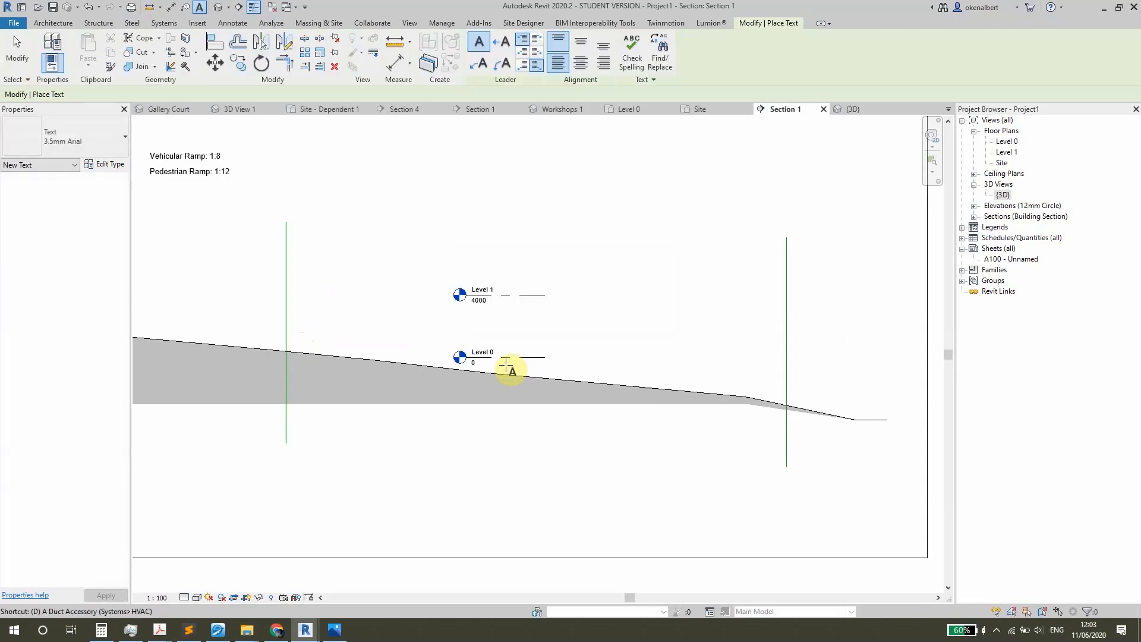
{"action": "left_click", "coordinate": [286, 350]}
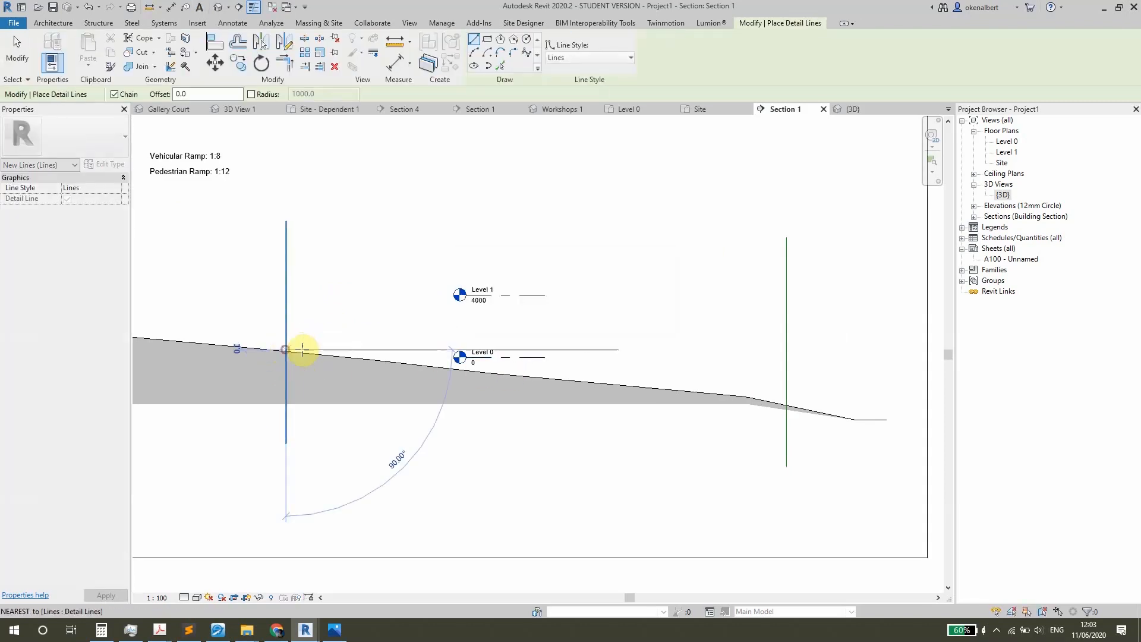
{"action": "left_click", "coordinate": [812, 347]}
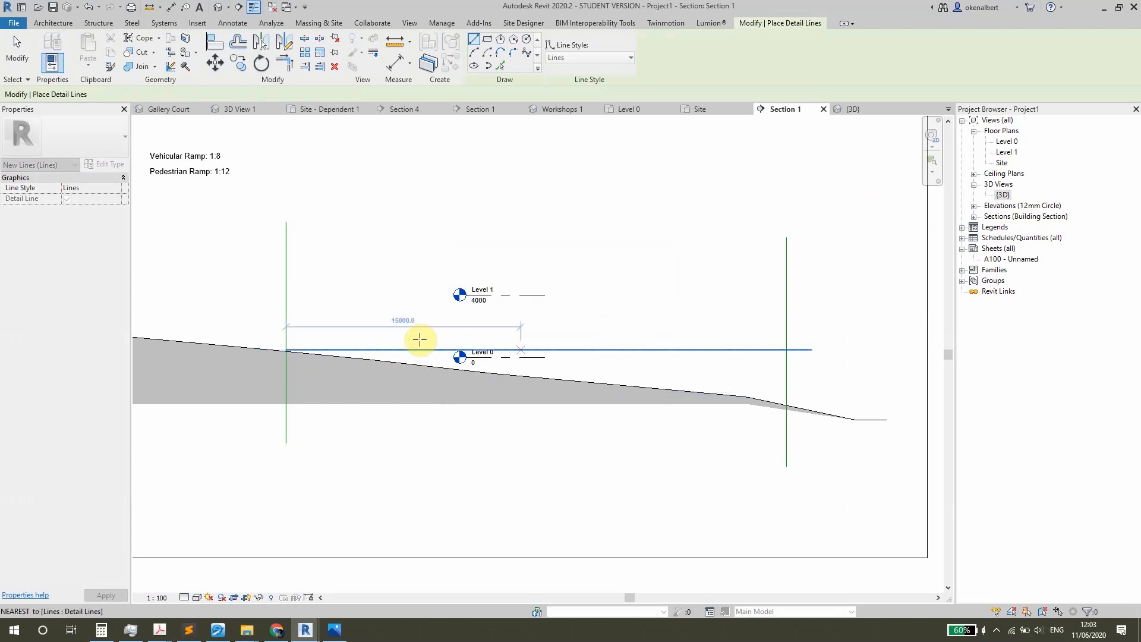
{"action": "key", "text": "Escape"}
- Draw a sloping detail line from the uphill ground intersection down to the downhill vertical line near ground level
{"action": "left_click", "coordinate": [289, 350]}
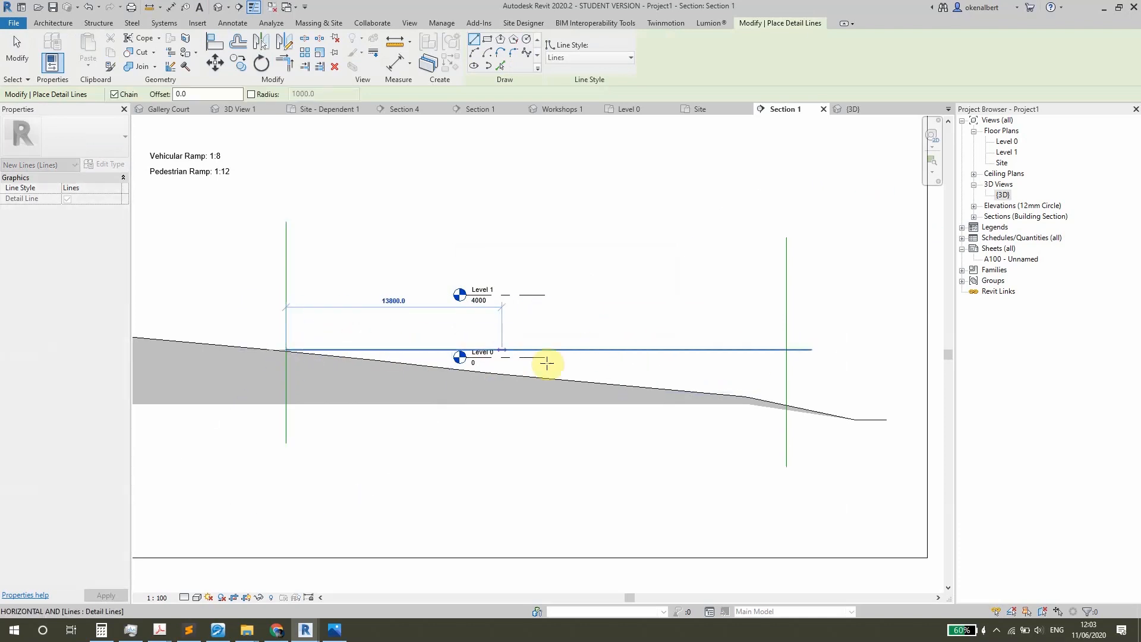
{"action": "left_click", "coordinate": [788, 408]}
{"action": "key", "text": "Escape"}
{"action": "key", "text": "Escape"}
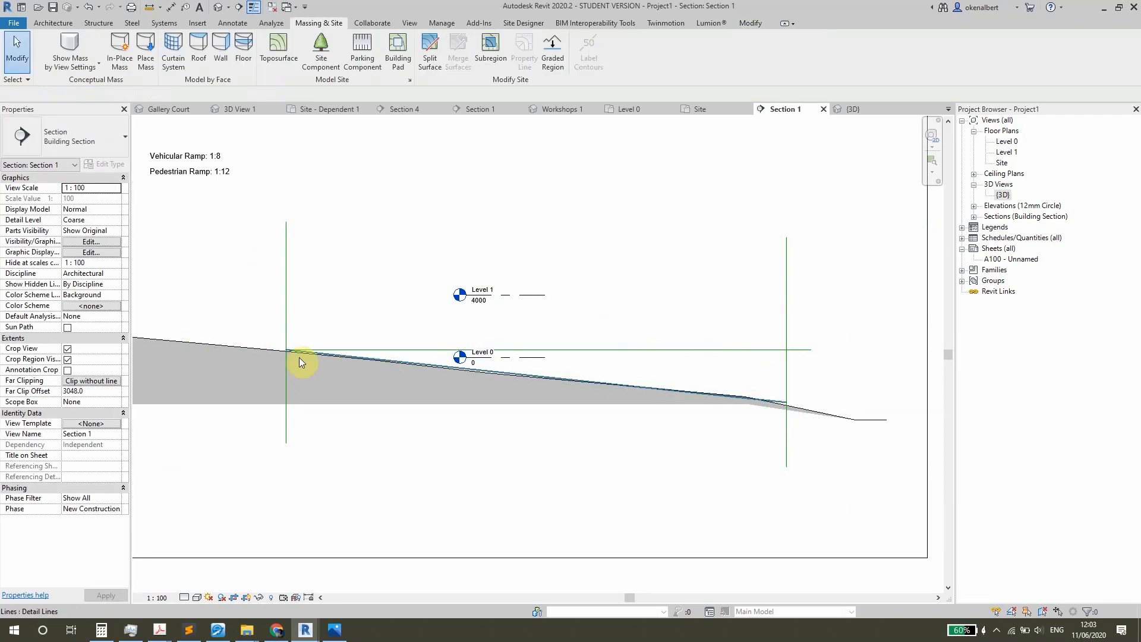
{"action": "scroll", "coordinate": [499, 354], "scroll_direction": "up", "scroll_amount": 1}
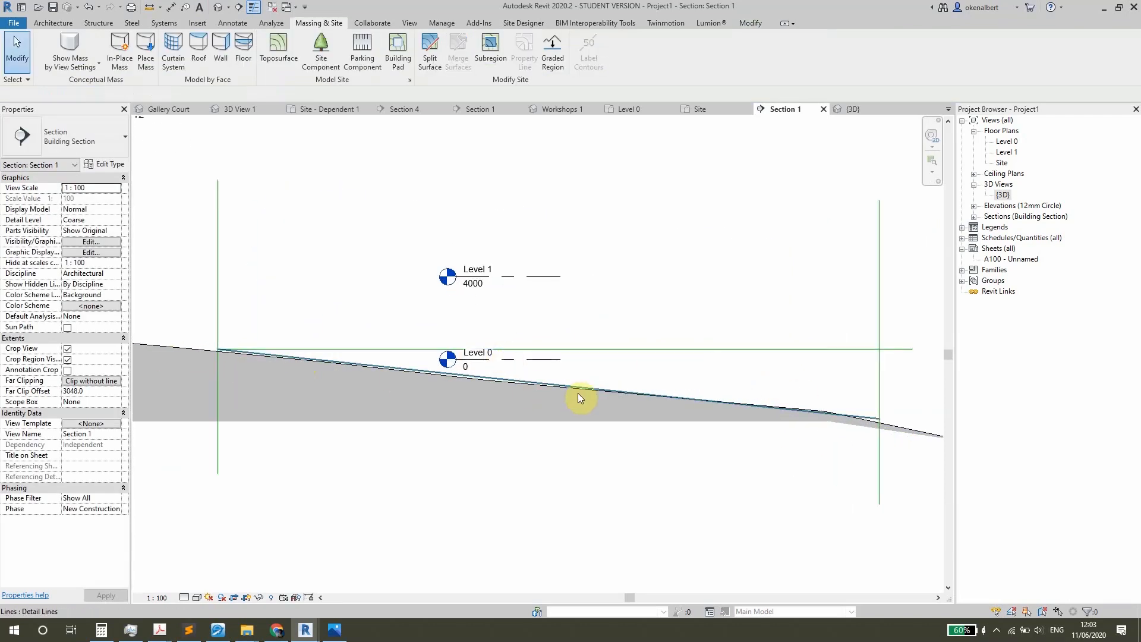
{"action": "middle_click_drag", "start_coordinate": [858, 407], "coordinate": [828, 420]}
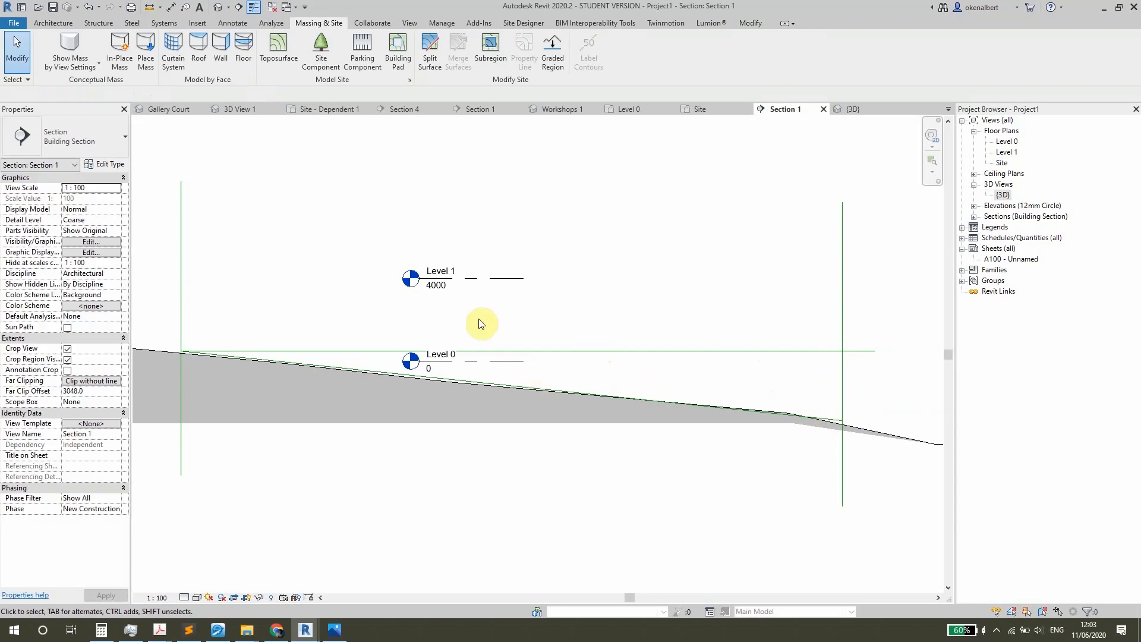
- Add an aligned dimension for the horizontal distance between the two vertical detail lines, placed above the levels
{"action": "scroll", "coordinate": [475, 321], "scroll_direction": "down", "scroll_amount": 1}
{"action": "key", "text": "d"}
{"action": "key", "text": "i"}
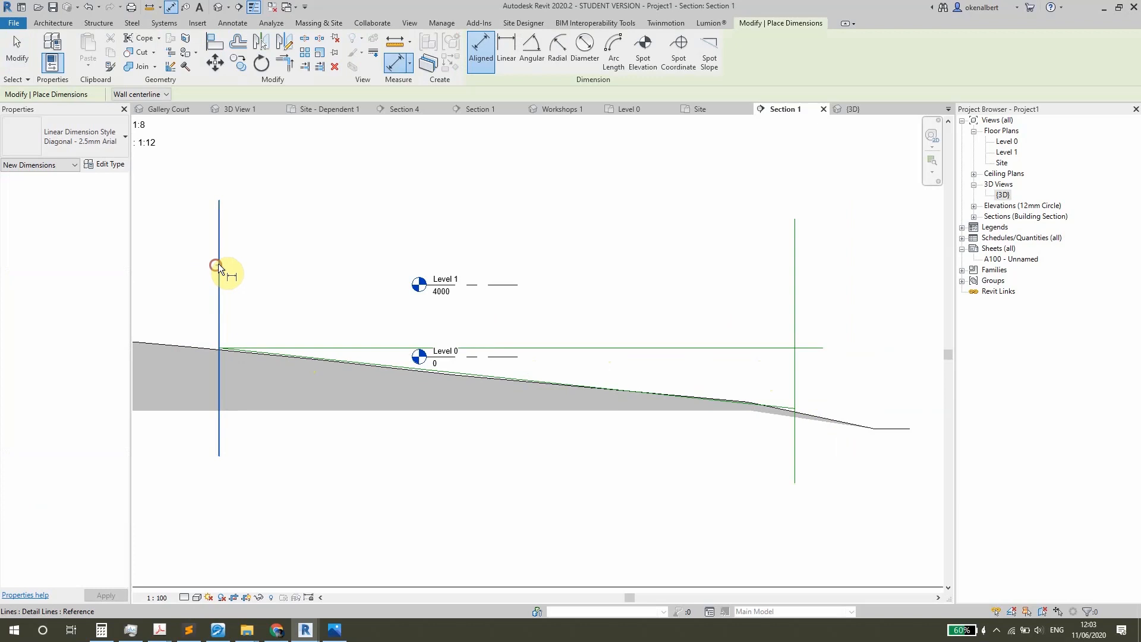
{"action": "left_click", "coordinate": [218, 263]}
{"action": "left_click", "coordinate": [790, 267]}
{"action": "left_click", "coordinate": [653, 224]}
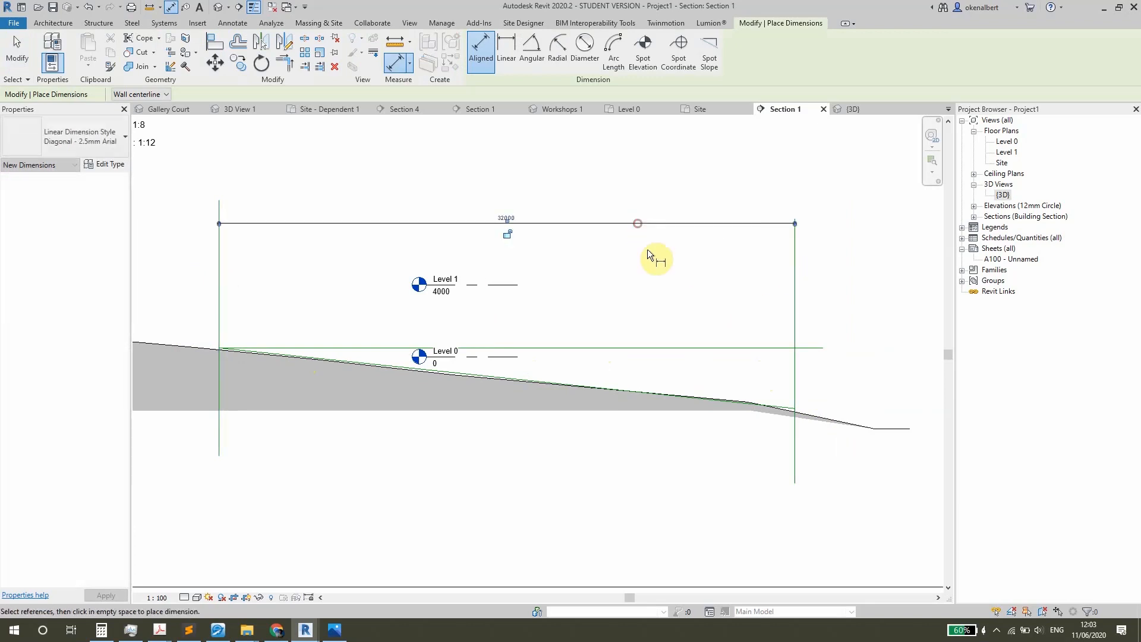
- Dimension the vertical drop from the horizontal detail line to the lower end of the sloping line, beyond the downhill vertical line
{"action": "left_click", "coordinate": [803, 348]}
{"action": "left_click", "coordinate": [798, 405]}
{"action": "left_click", "coordinate": [849, 405]}
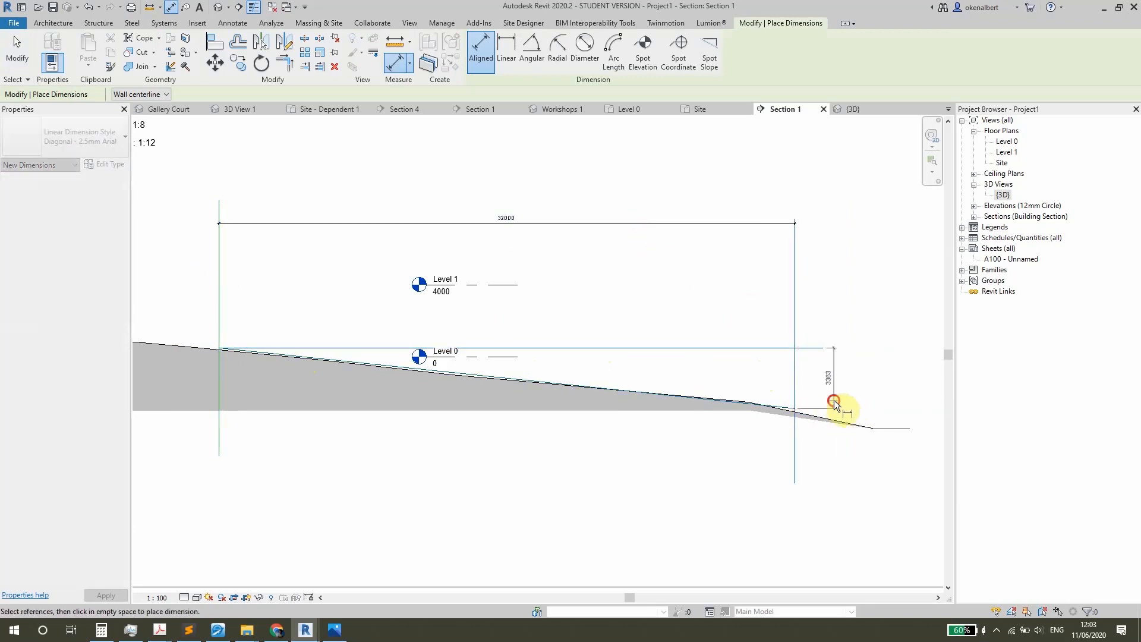
{"action": "key", "text": "Escape"}
{"action": "key", "text": "Escape"}
- Examine the run and drop dimensions against the sloping line and the existing ground in Section 1
{"action": "scroll", "coordinate": [797, 371], "scroll_direction": "up", "scroll_amount": 1}
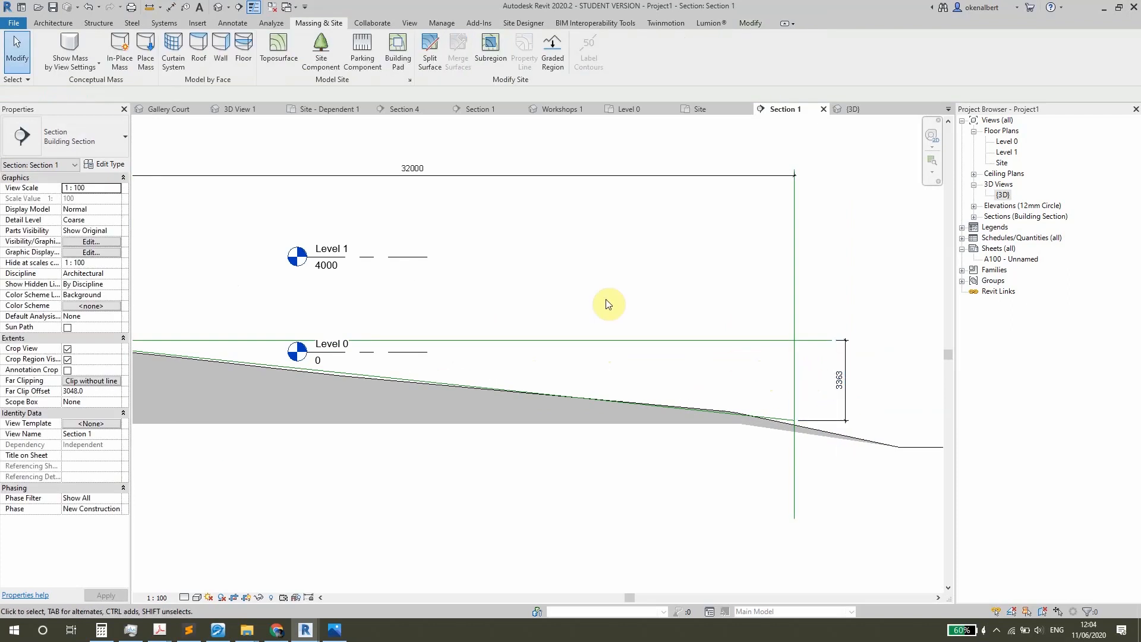
{"action": "scroll", "coordinate": [650, 285], "scroll_direction": "down", "scroll_amount": 2}
{"action": "scroll", "coordinate": [785, 339], "scroll_direction": "down", "scroll_amount": 1}
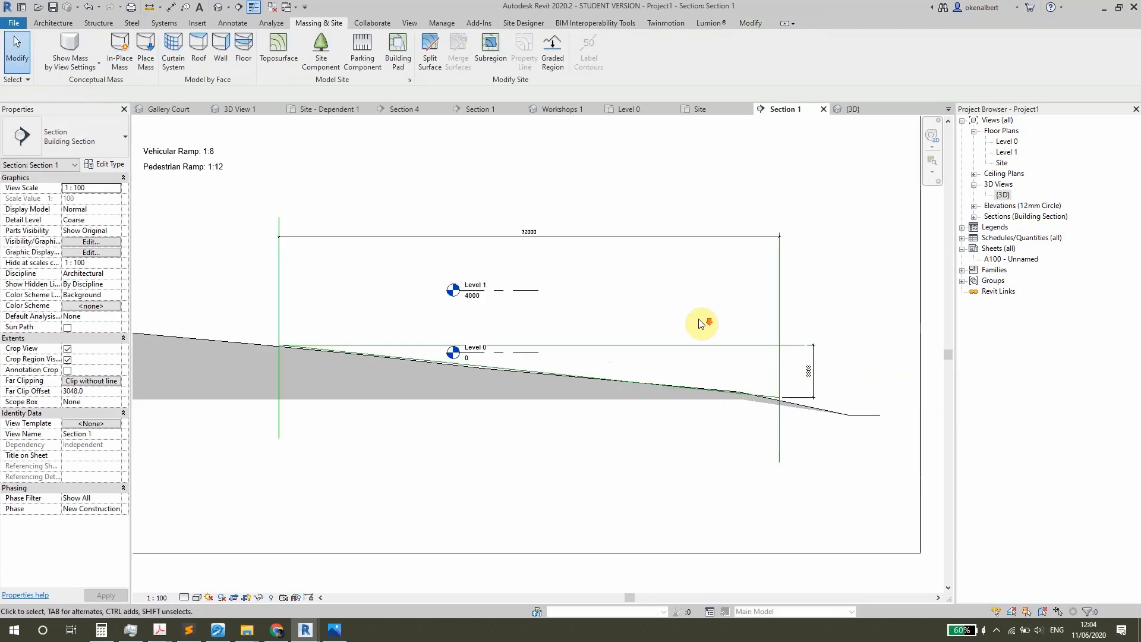
{"action": "scroll", "coordinate": [683, 316], "scroll_direction": "down", "scroll_amount": 1}
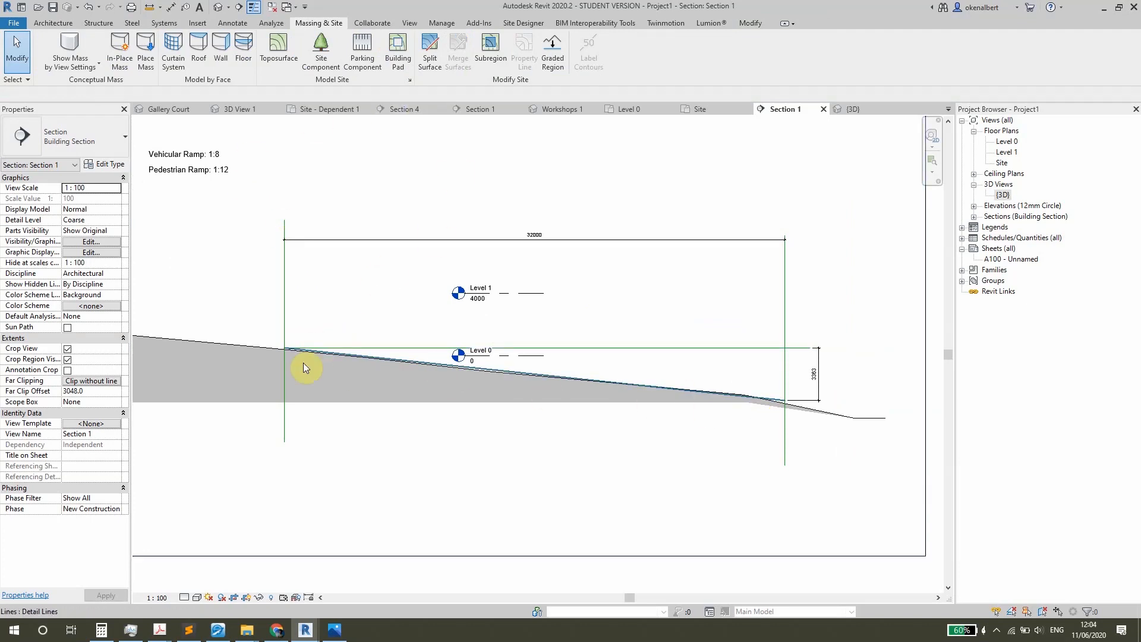
{"action": "scroll", "coordinate": [770, 401], "scroll_direction": "up", "scroll_amount": 1}
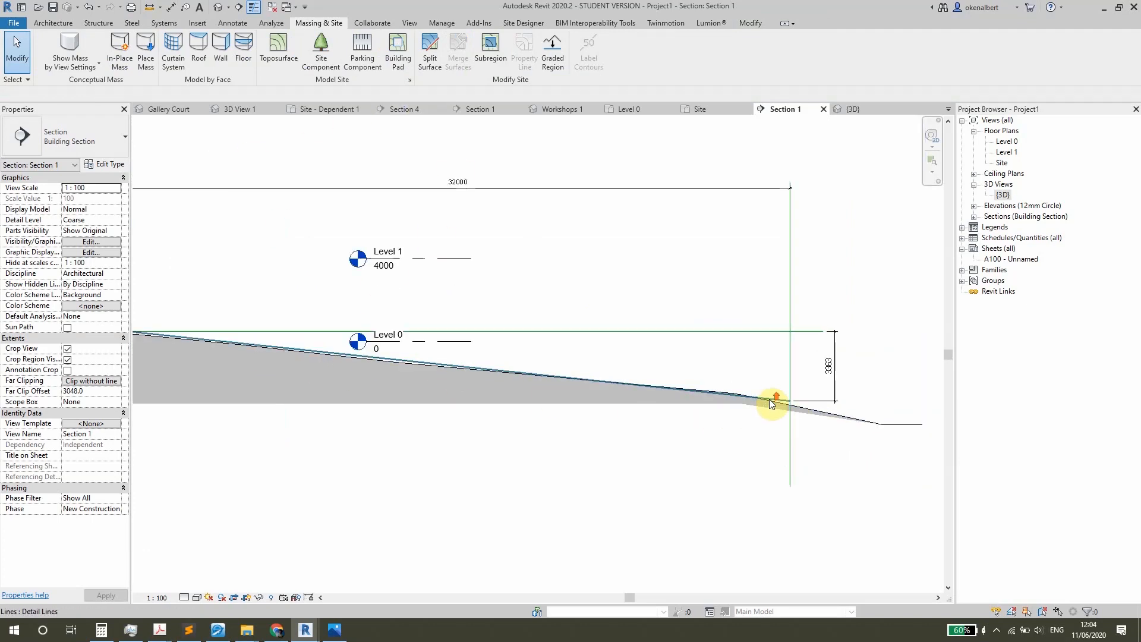
{"action": "middle_click_drag", "start_coordinate": [436, 371], "coordinate": [547, 377]}
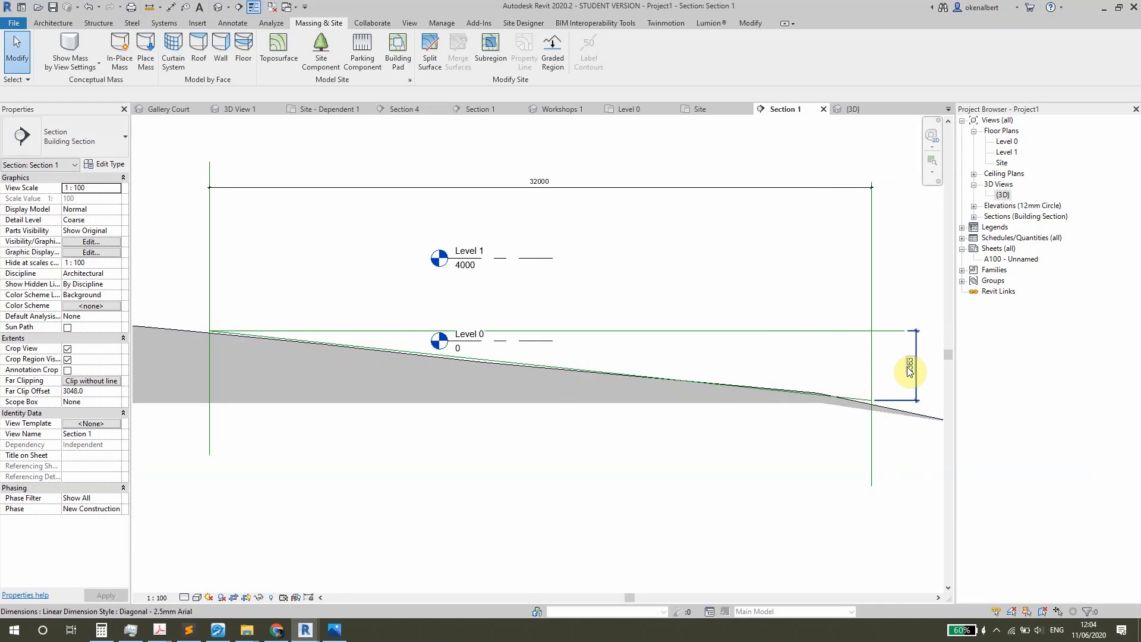
{"action": "scroll", "coordinate": [898, 379], "scroll_direction": "up", "scroll_amount": 4}
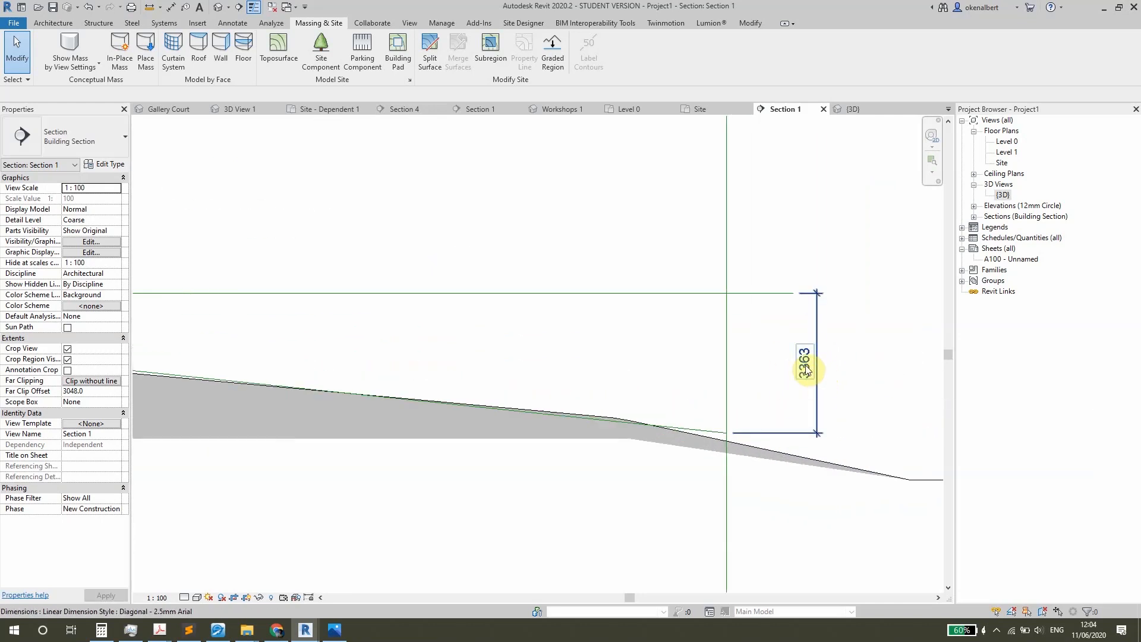
{"action": "scroll", "coordinate": [773, 373], "scroll_direction": "down", "scroll_amount": 4}
{"action": "middle_click_drag", "start_coordinate": [729, 382], "coordinate": [842, 375]}
{"action": "scroll", "coordinate": [811, 375], "scroll_direction": "down", "scroll_amount": 1}
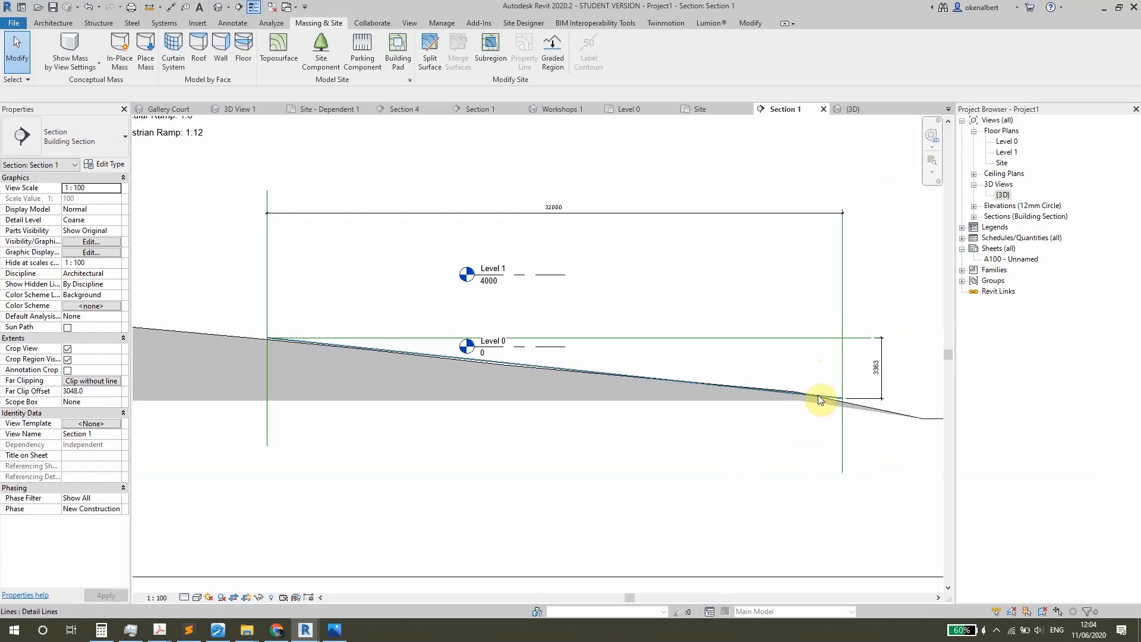
- Compare the outermost parking lines in the Site plan with the two vertical limit lines in Section 1
{"action": "double_click", "coordinate": [471, 342]}
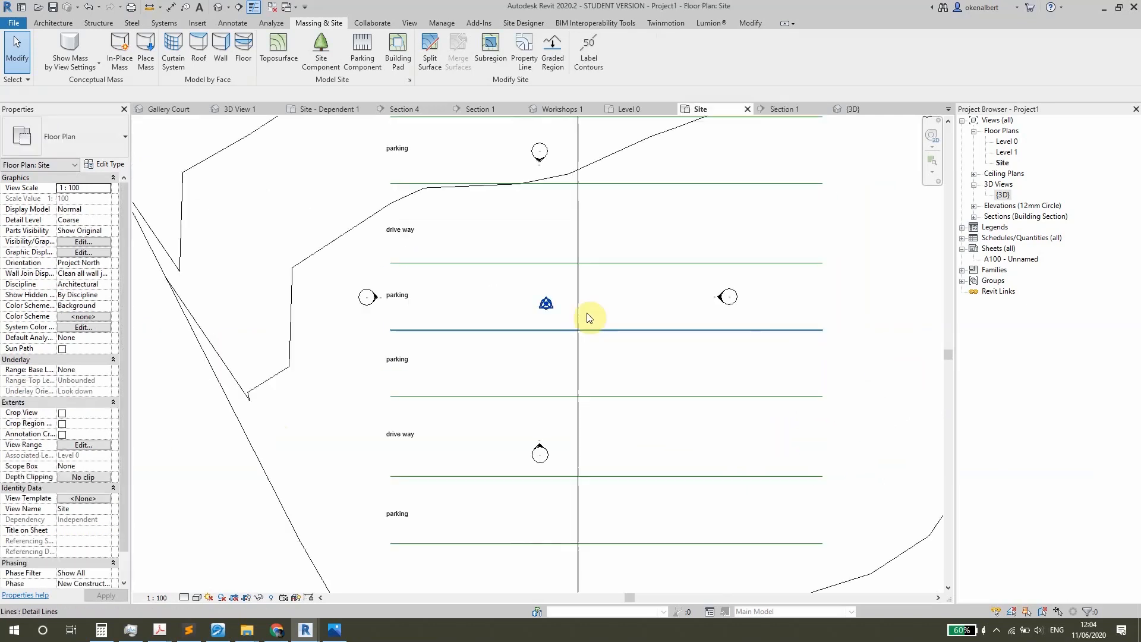
{"action": "left_click", "coordinate": [579, 299]}
{"action": "scroll", "coordinate": [643, 280], "scroll_direction": "down", "scroll_amount": 1}
{"action": "middle_click_drag", "start_coordinate": [648, 289], "coordinate": [628, 327]}
{"action": "key", "text": "Escape"}
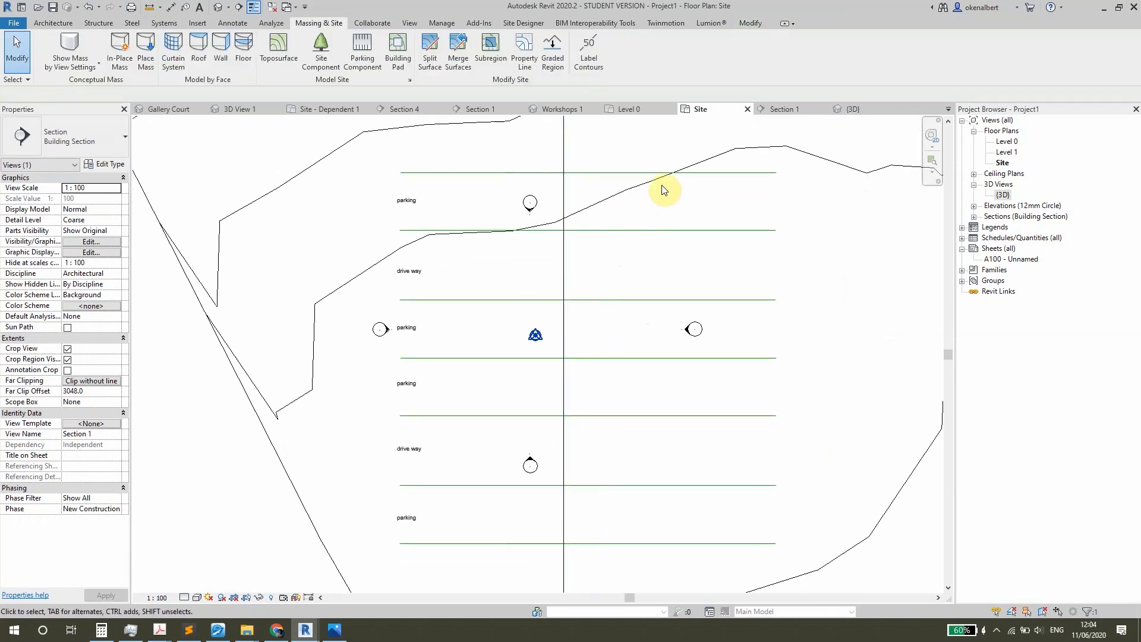
{"action": "left_click", "coordinate": [681, 172]}
{"action": "left_click", "coordinate": [663, 543]}
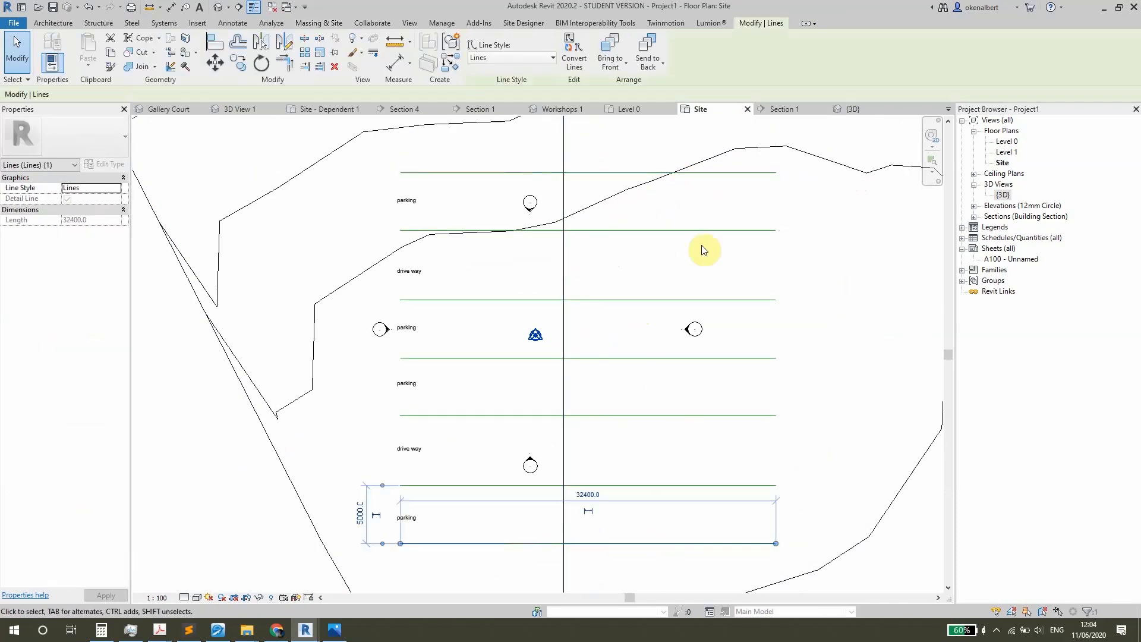
{"action": "left_click", "coordinate": [801, 107]}
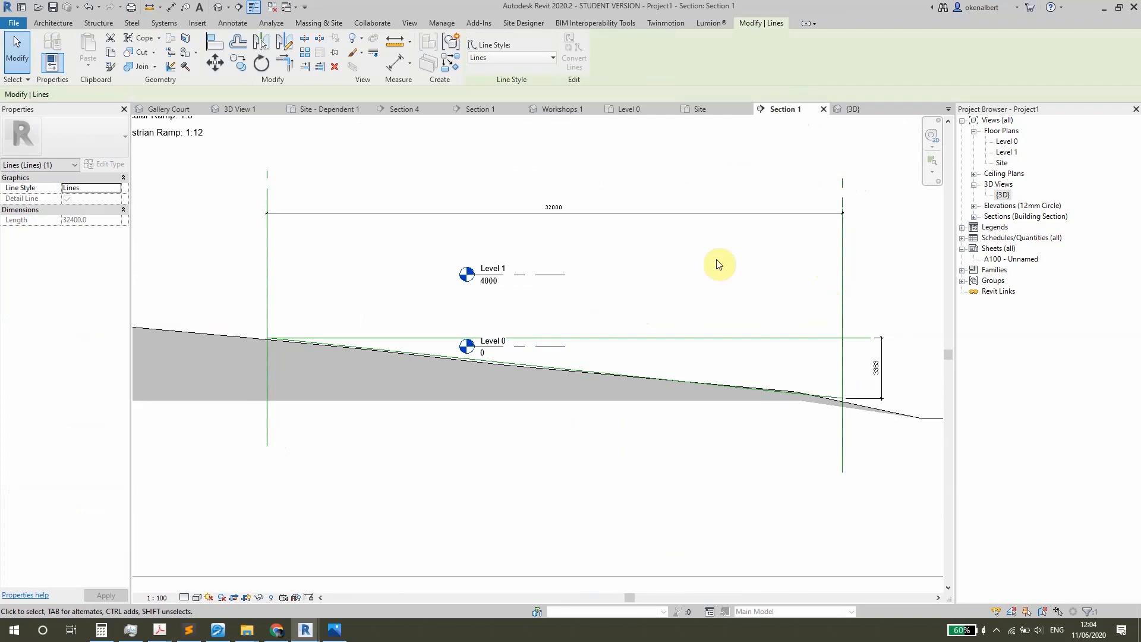
{"action": "left_click", "coordinate": [714, 109]}
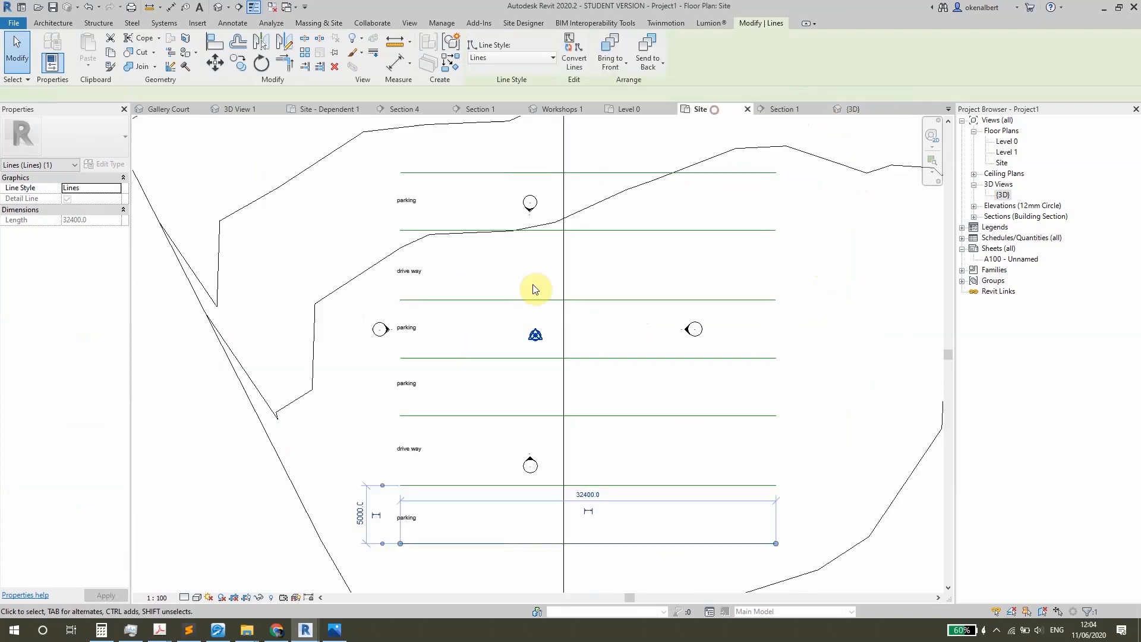
- Sketch a rectangular building pad boundary on Level 0 in the Site plan, 32400 mm wide, enclosing all parking and driveway strips
{"action": "middle_click_drag", "start_coordinate": [517, 312], "coordinate": [543, 337]}
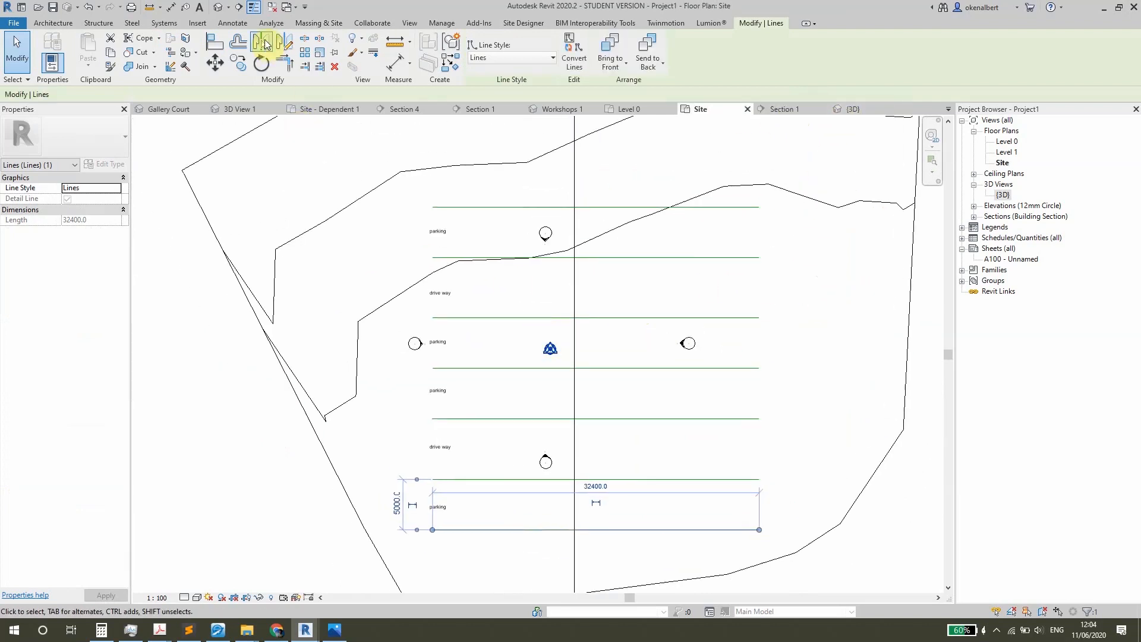
{"action": "left_click", "coordinate": [319, 24]}
{"action": "left_click", "coordinate": [397, 55]}
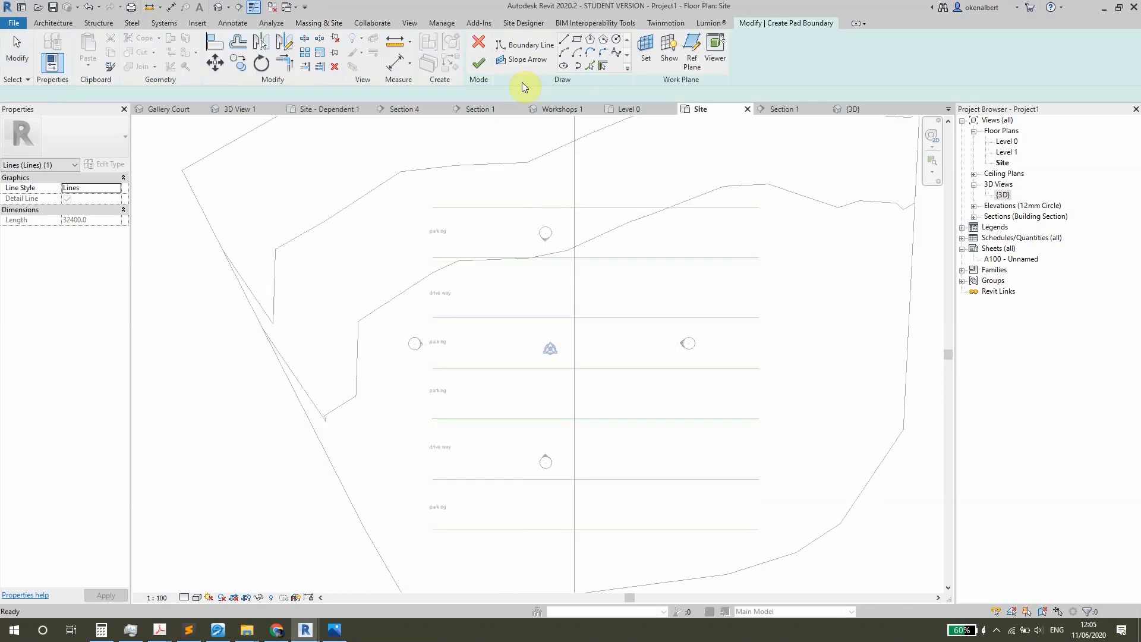
{"action": "left_click", "coordinate": [578, 40]}
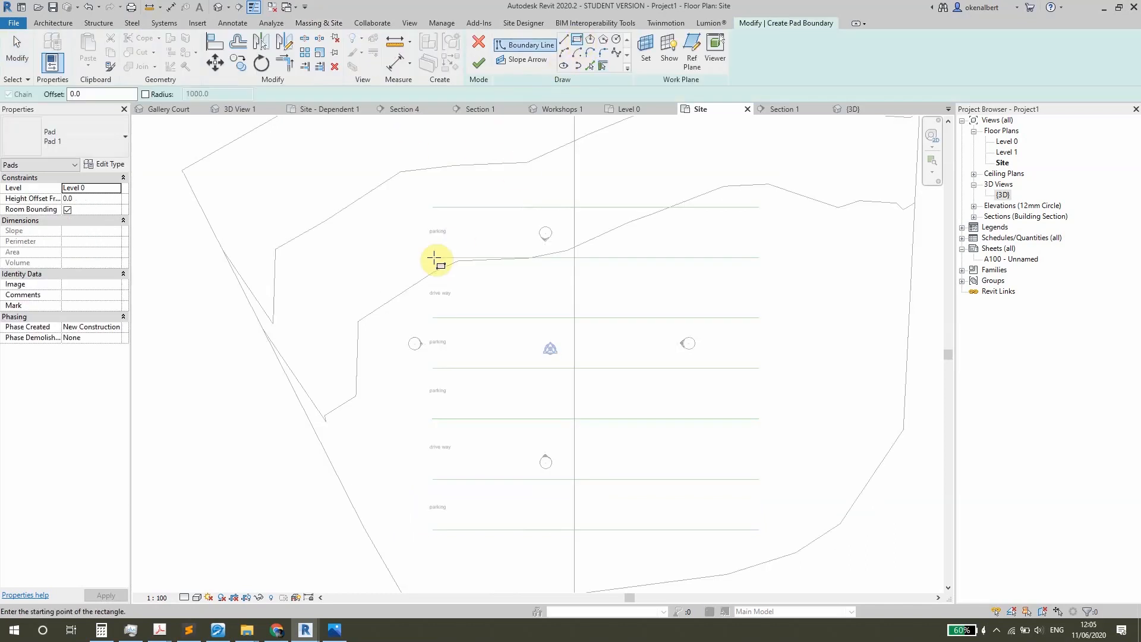
{"action": "left_click", "coordinate": [433, 207]}
{"action": "left_click", "coordinate": [761, 542]}
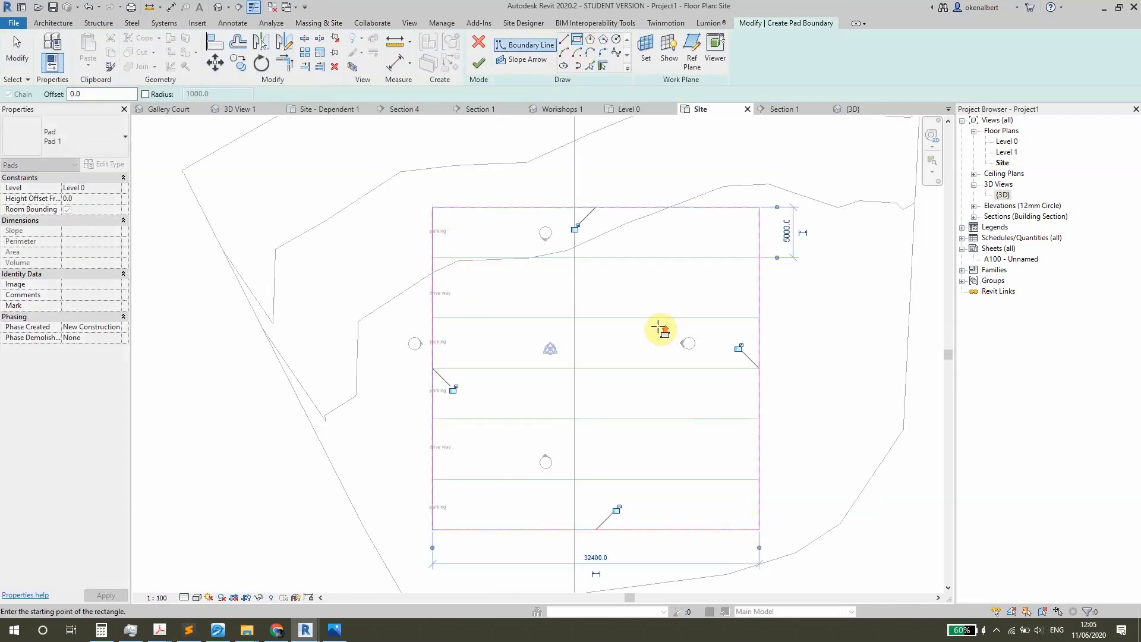
{"action": "scroll", "coordinate": [648, 297], "scroll_direction": "up", "scroll_amount": 2}
{"action": "key", "text": "Escape"}
{"action": "scroll", "coordinate": [621, 244], "scroll_direction": "down", "scroll_amount": 2}
{"action": "middle_click_drag", "start_coordinate": [619, 240], "coordinate": [595, 240]}
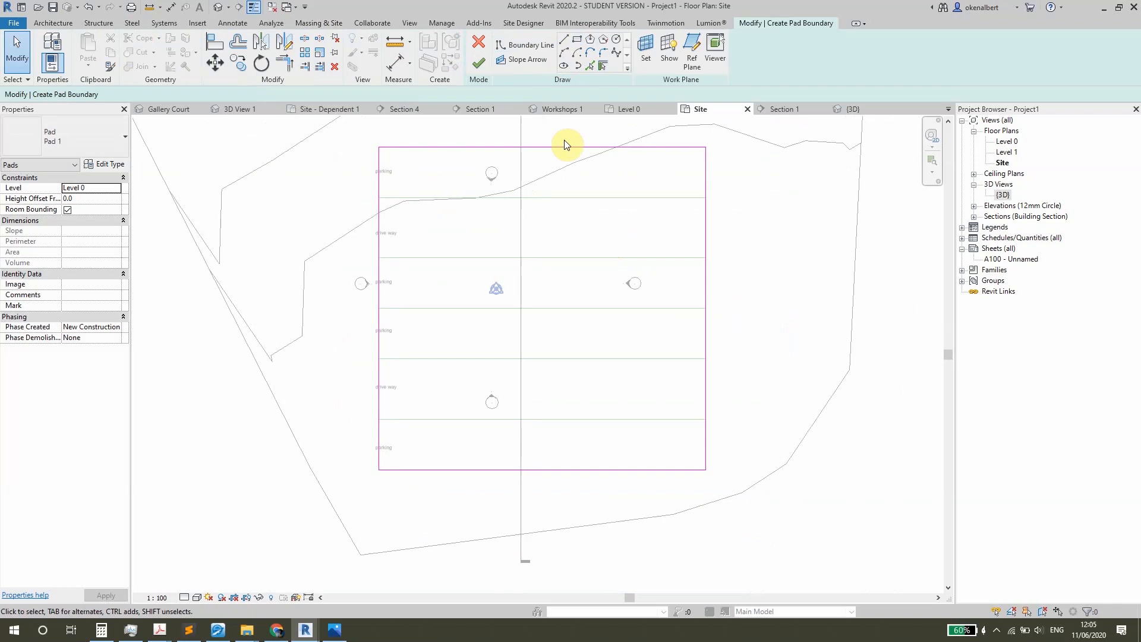
- Draw a 32000 mm slope arrow down the middle of the pad sketch, from the uphill boundary edge to the downhill one
{"action": "left_click", "coordinate": [533, 64]}
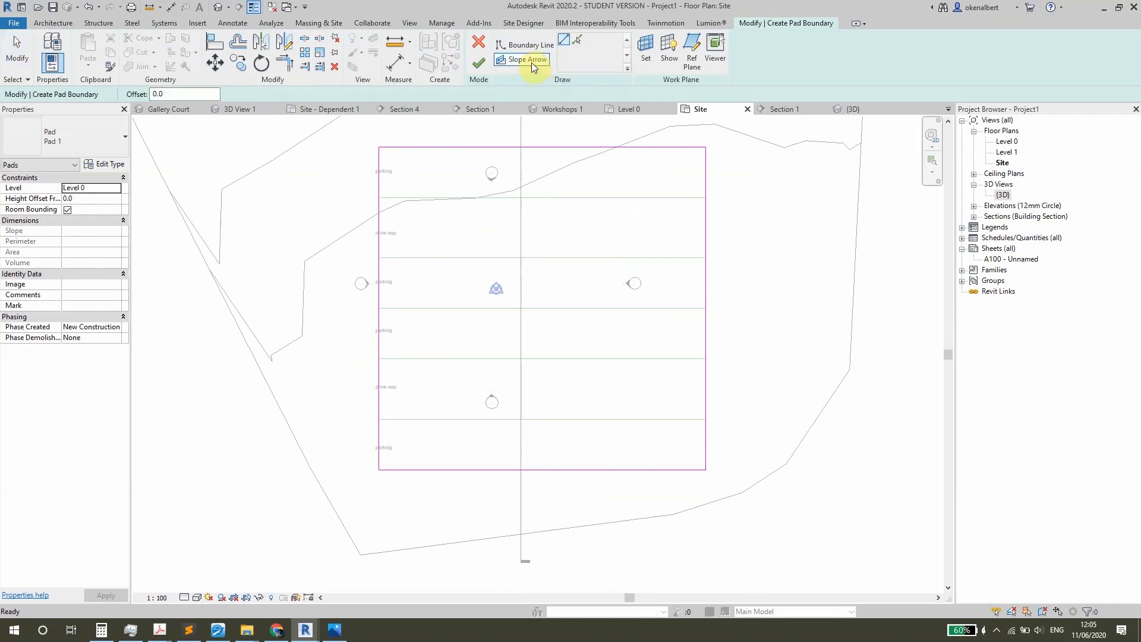
{"action": "left_click", "coordinate": [543, 147]}
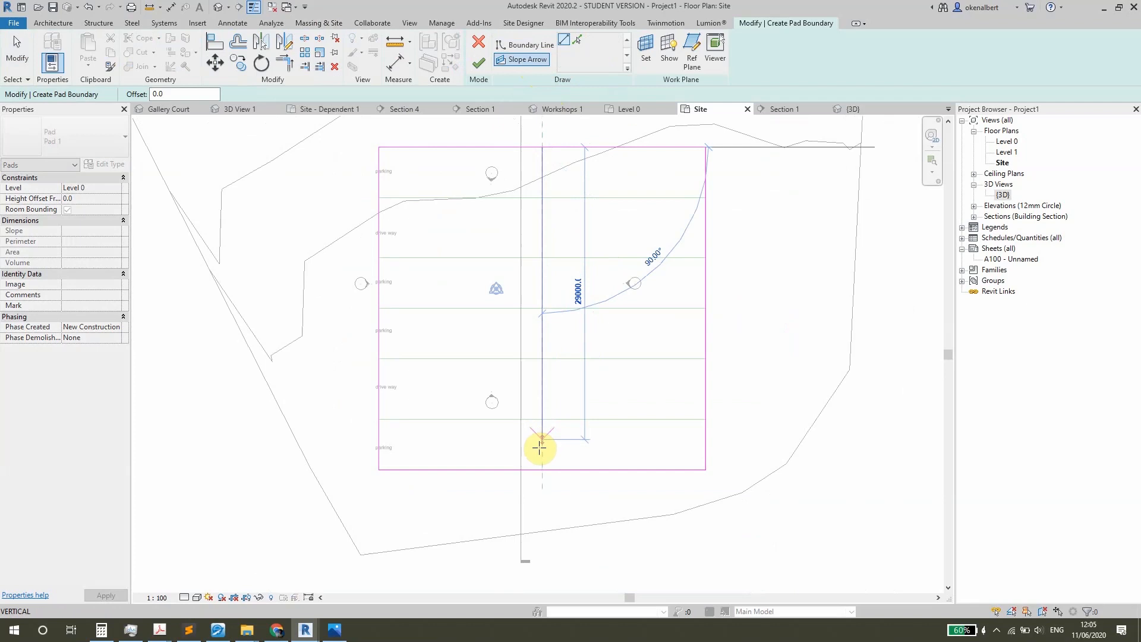
{"action": "left_click", "coordinate": [542, 468]}
{"action": "left_click", "coordinate": [558, 243]}
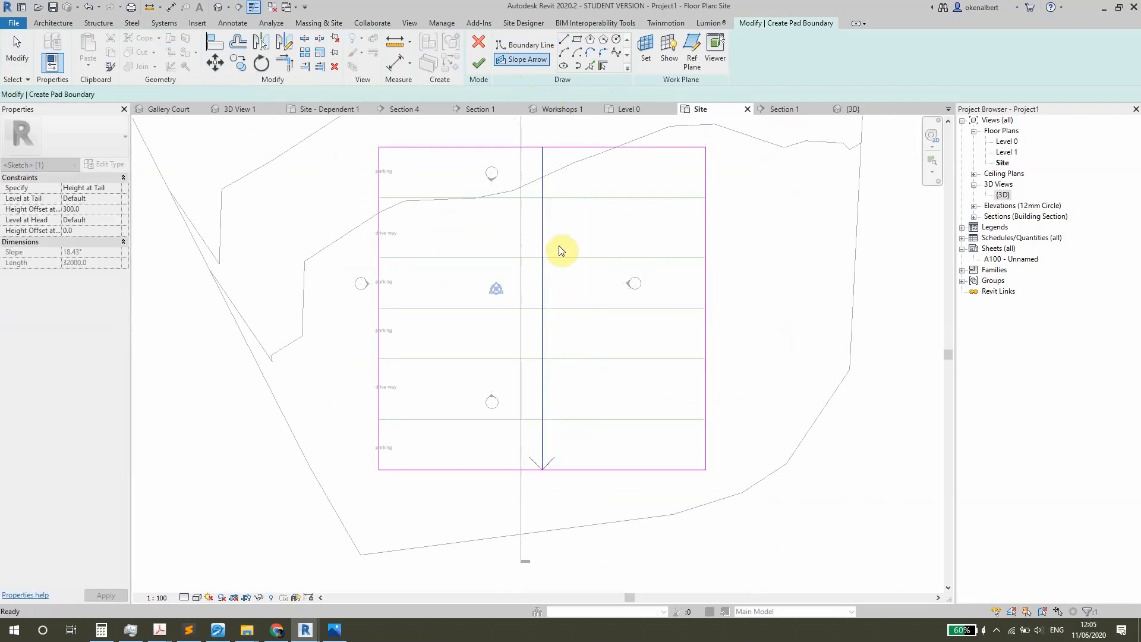
{"action": "scroll", "coordinate": [560, 245], "scroll_direction": "down", "scroll_amount": 1}
{"action": "middle_click_drag", "start_coordinate": [569, 275], "coordinate": [572, 294]}
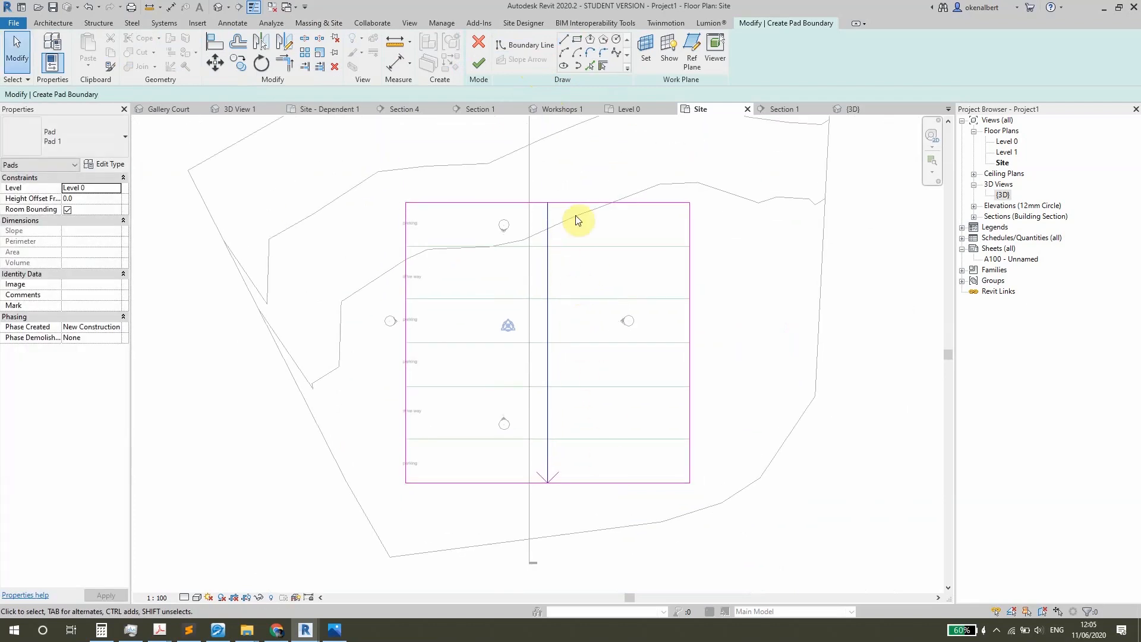
- Examine the slope arrow's tail and head constraints and compare them with the vertical drop dimension in Section 1
{"action": "left_click", "coordinate": [553, 277]}
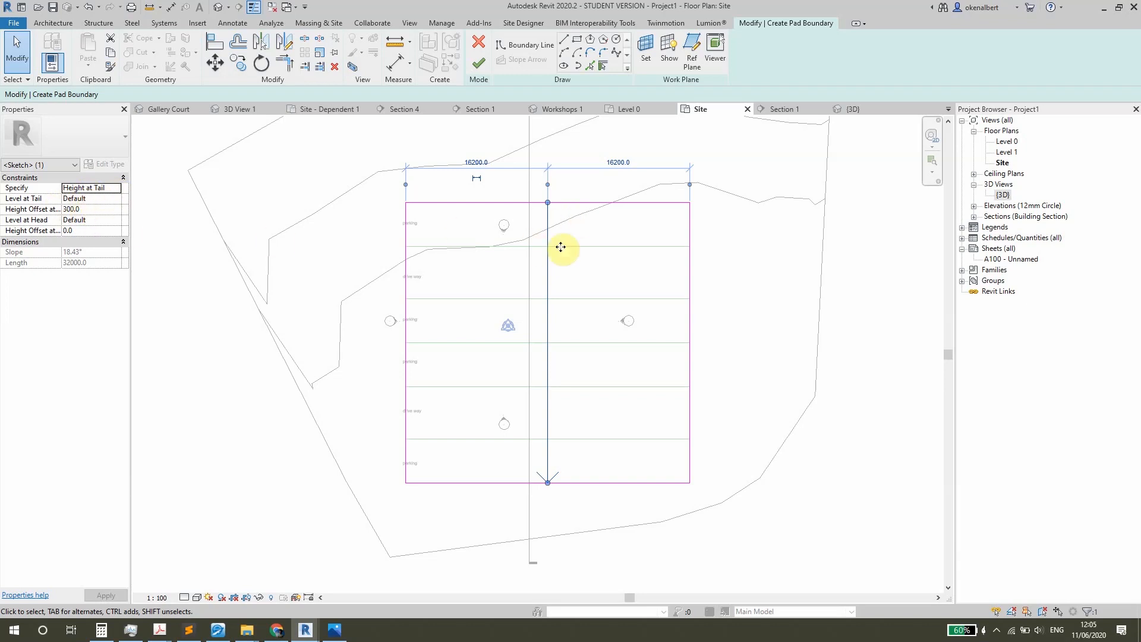
{"action": "left_click", "coordinate": [452, 278]}
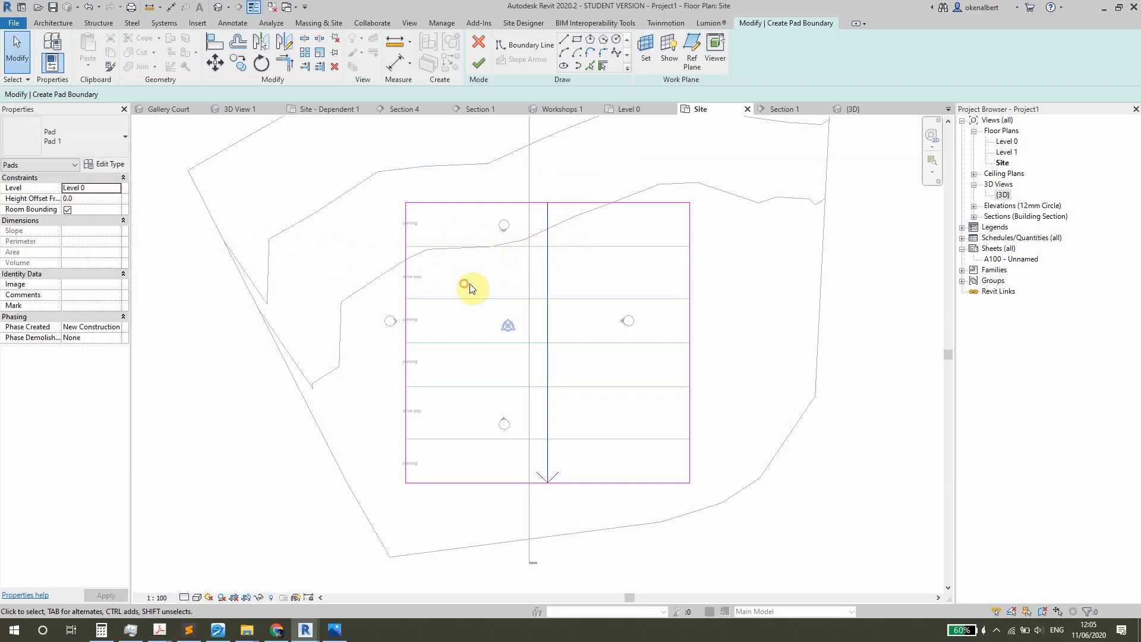
{"action": "left_click", "coordinate": [547, 277]}
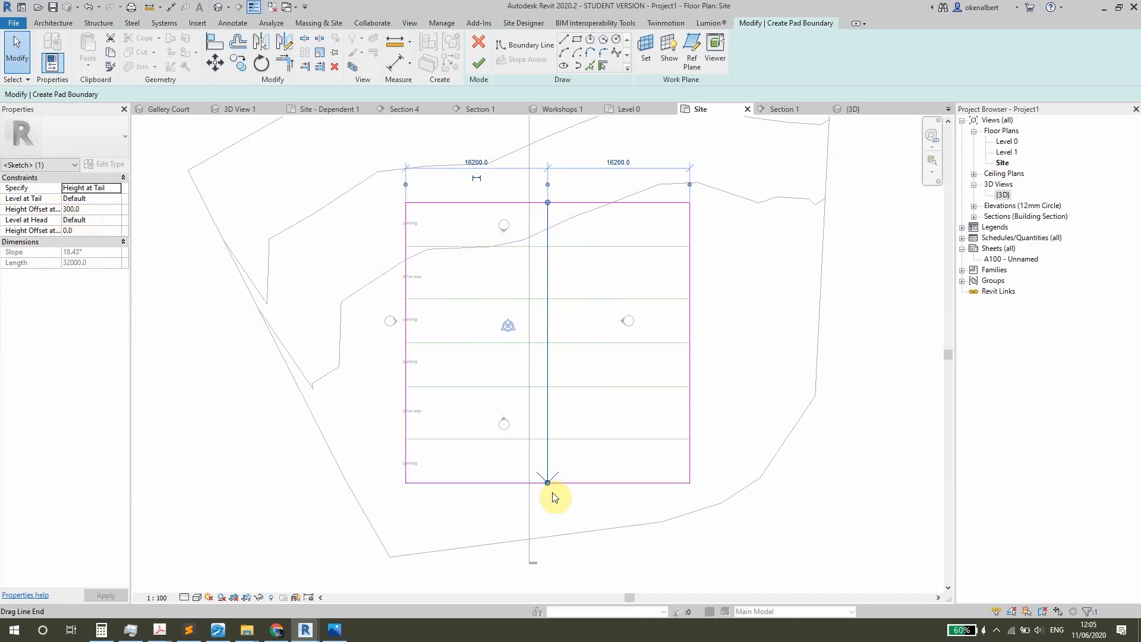
{"action": "left_click", "coordinate": [585, 484]}
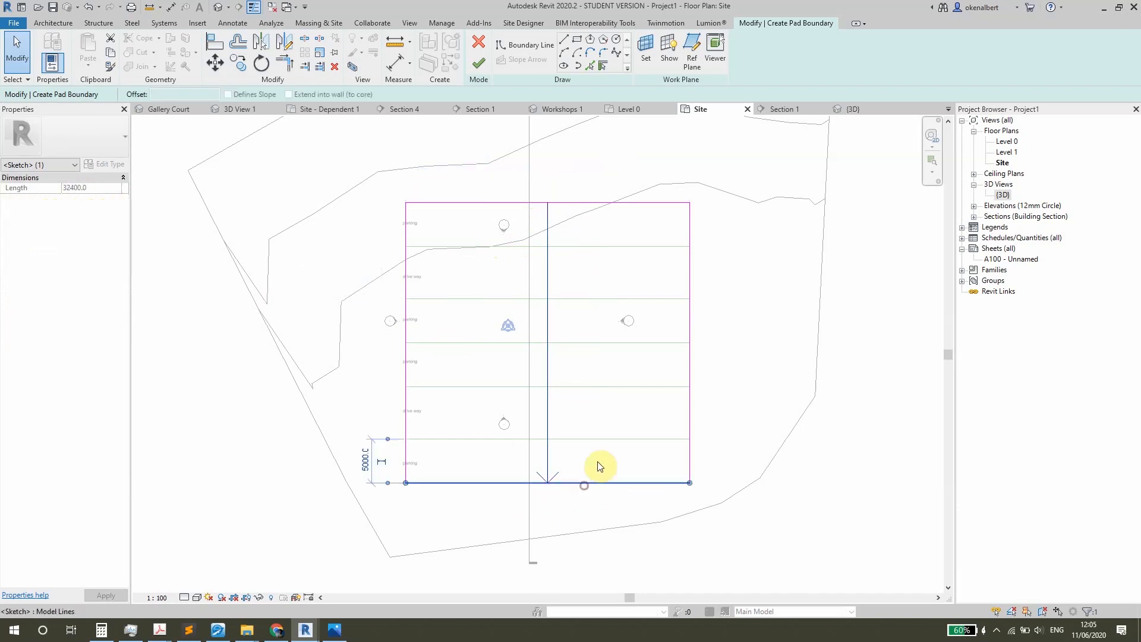
{"action": "left_click", "coordinate": [785, 107]}
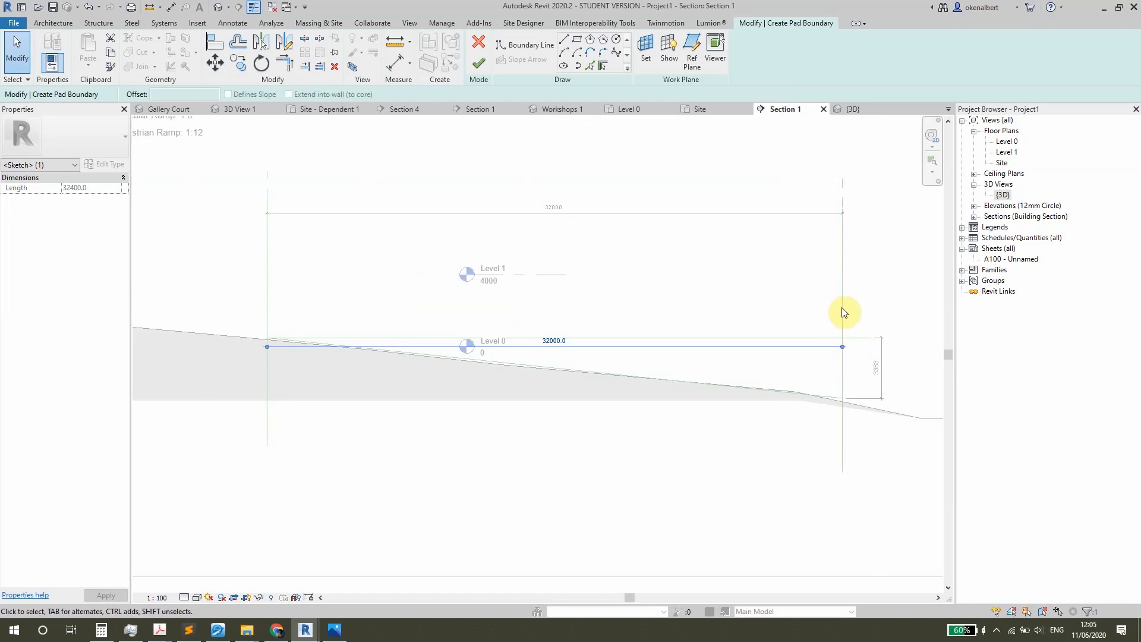
{"action": "scroll", "coordinate": [884, 376], "scroll_direction": "up", "scroll_amount": 4}
{"action": "middle_click_drag", "start_coordinate": [879, 369], "coordinate": [701, 367]}
{"action": "scroll", "coordinate": [704, 344], "scroll_direction": "up", "scroll_amount": 1}
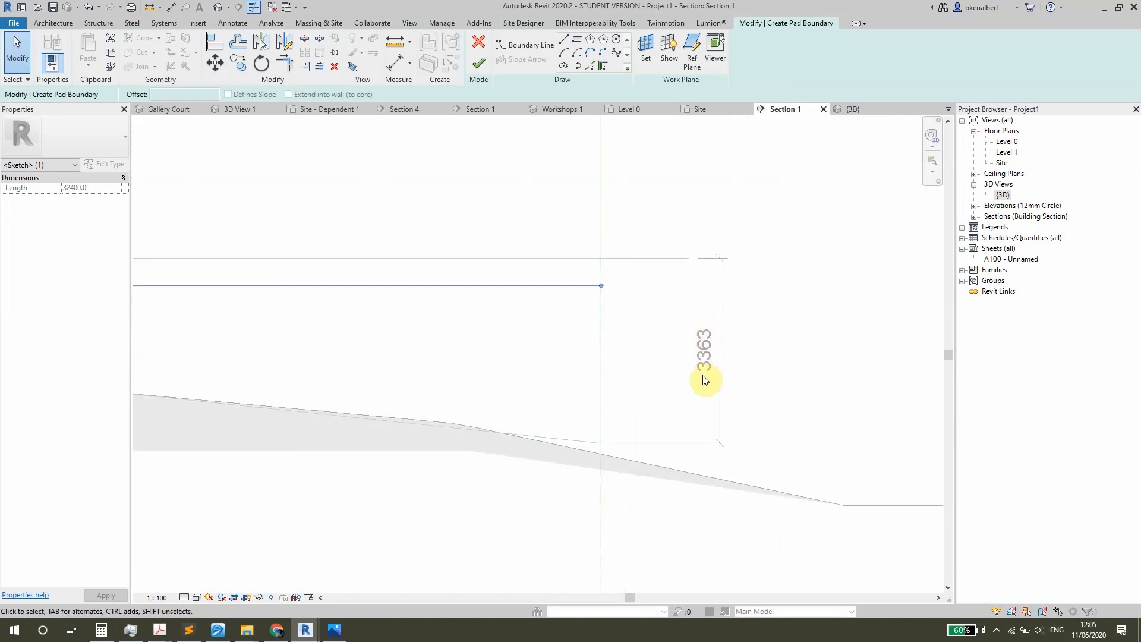
{"action": "left_click", "coordinate": [701, 109]}
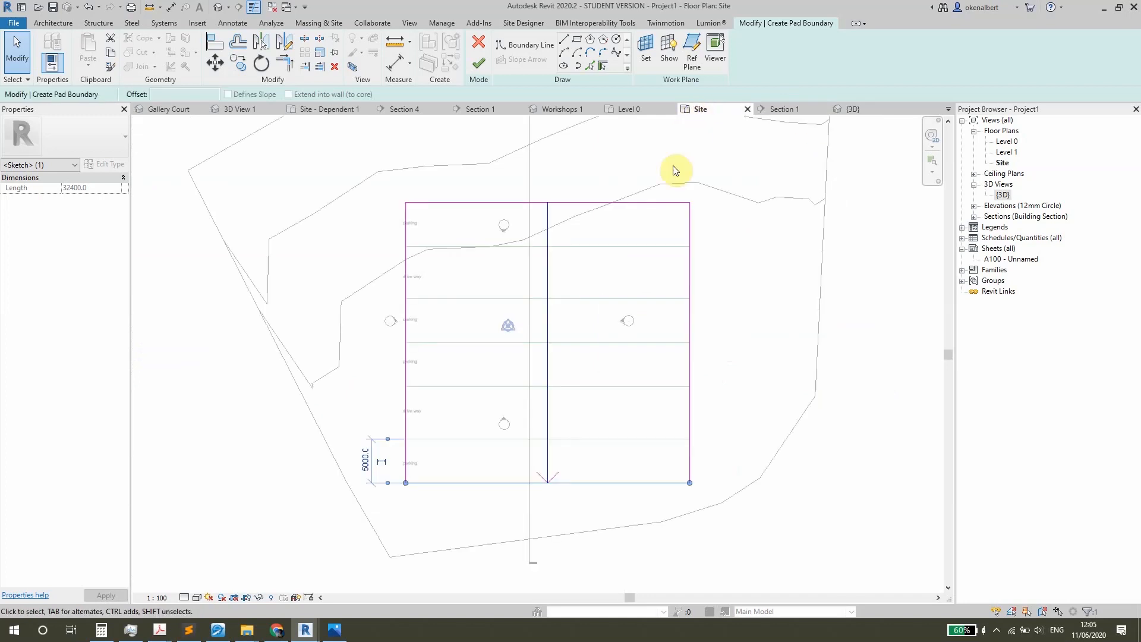
- Set the slope arrow's height offset to 0 at the tail and -3363 at the head, and finish the pad sketch
{"action": "left_click", "coordinate": [547, 395]}
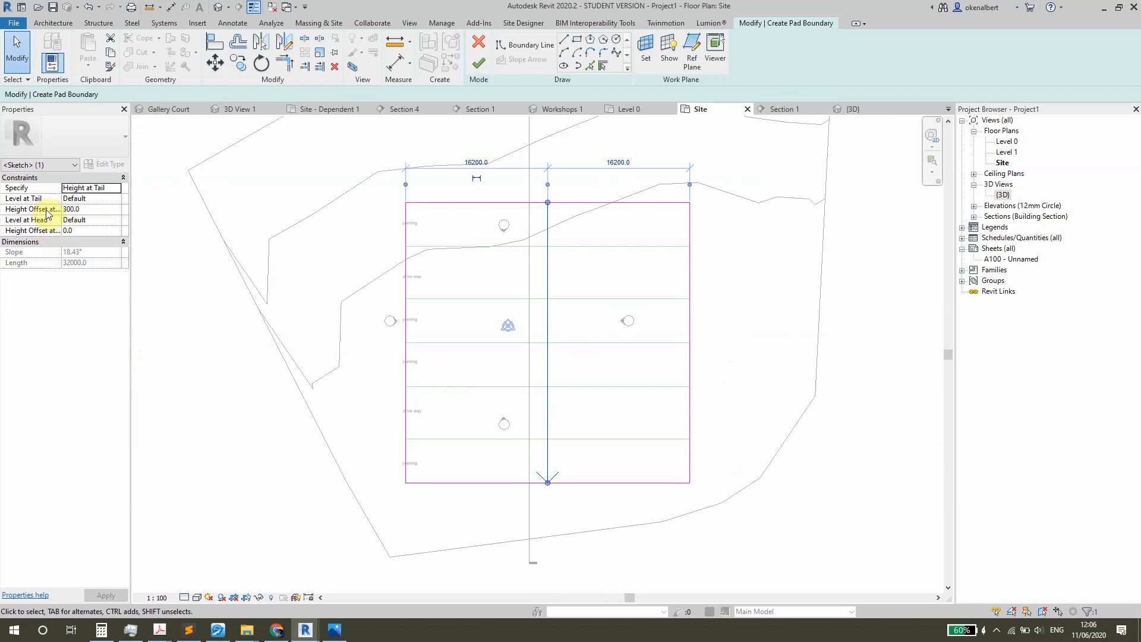
{"action": "left_click", "coordinate": [105, 211]}
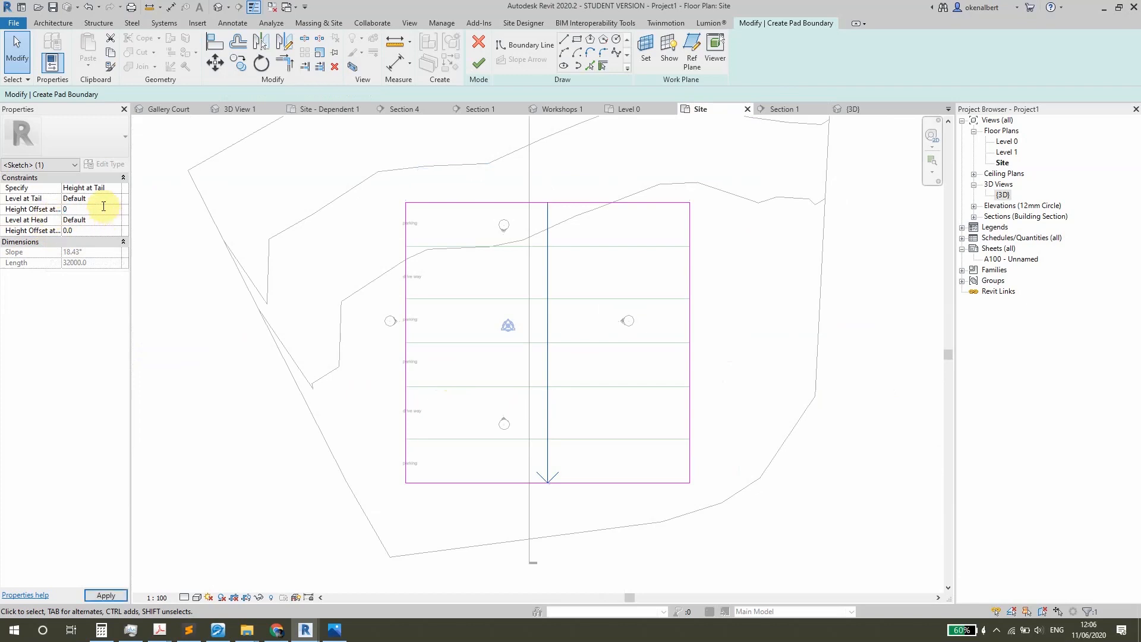
{"action": "type", "text": "0"}
{"action": "left_click", "coordinate": [250, 244]}
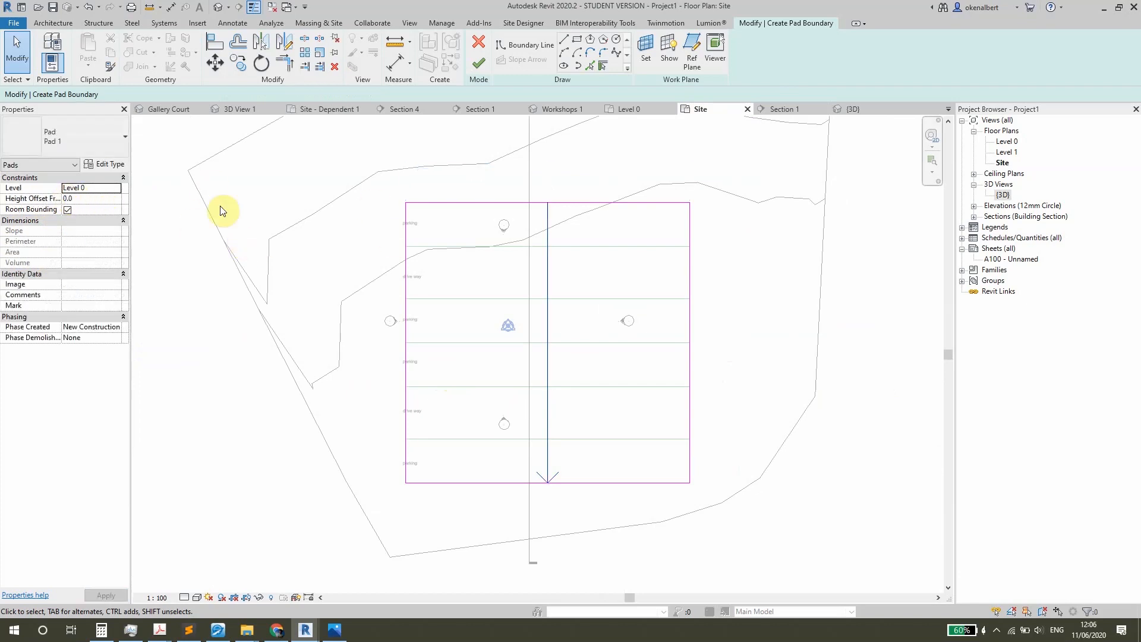
{"action": "left_click", "coordinate": [548, 442]}
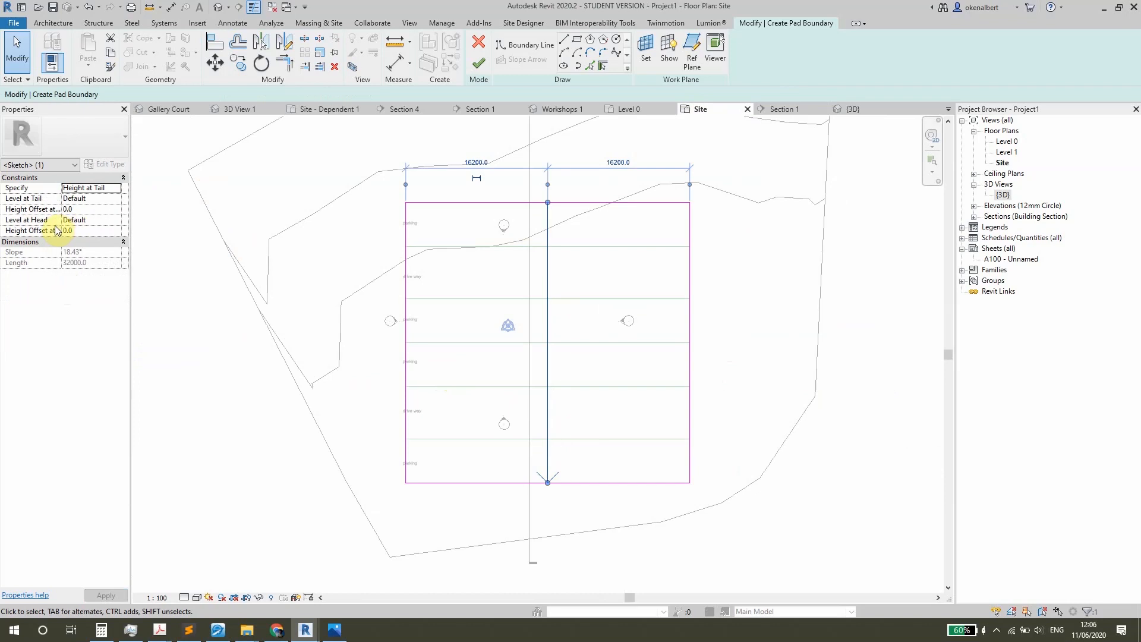
{"action": "left_click", "coordinate": [85, 232]}
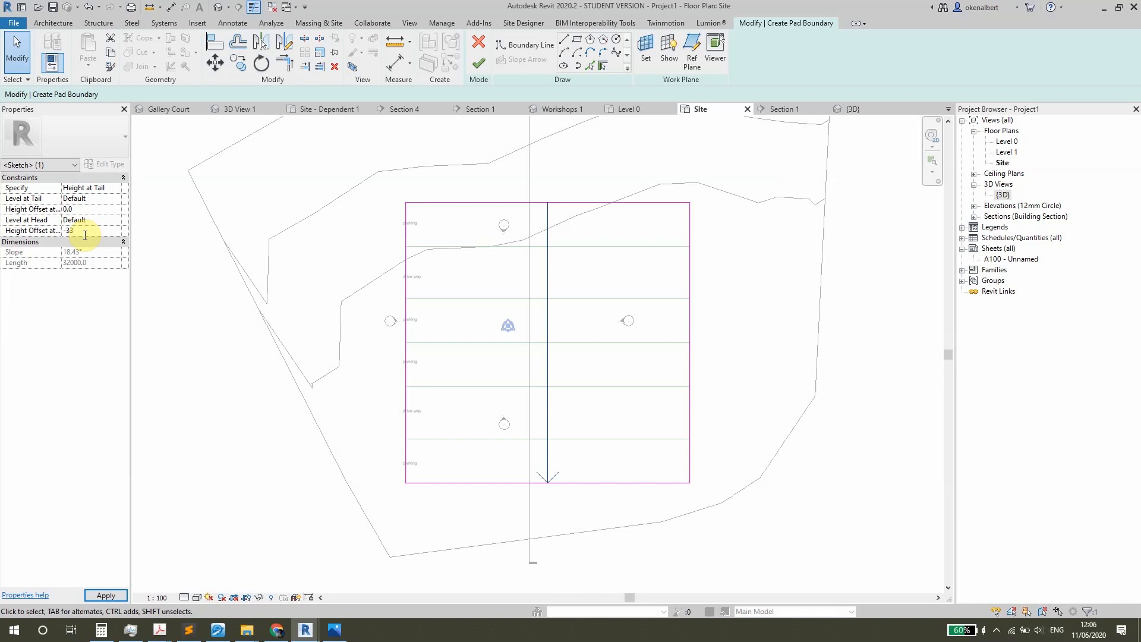
{"action": "left_click", "coordinate": [301, 312]}
{"action": "left_click", "coordinate": [482, 62]}
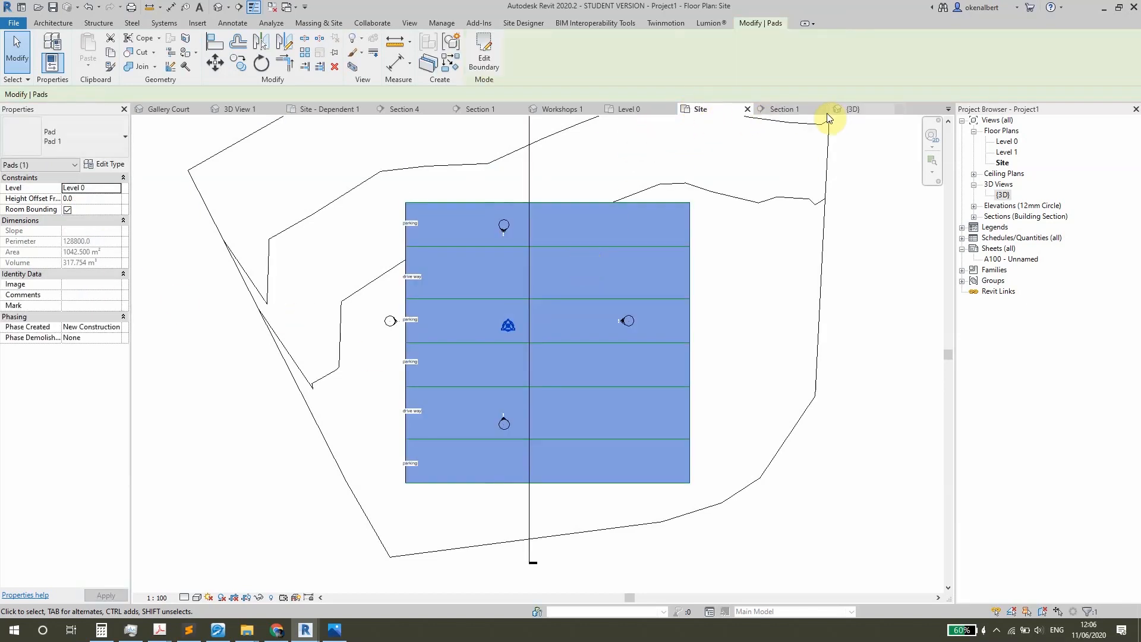
- Extend the Level 0 and Level 1 lines in Section 1 uphill beyond the pad's upper end
{"action": "left_click", "coordinate": [791, 109]}
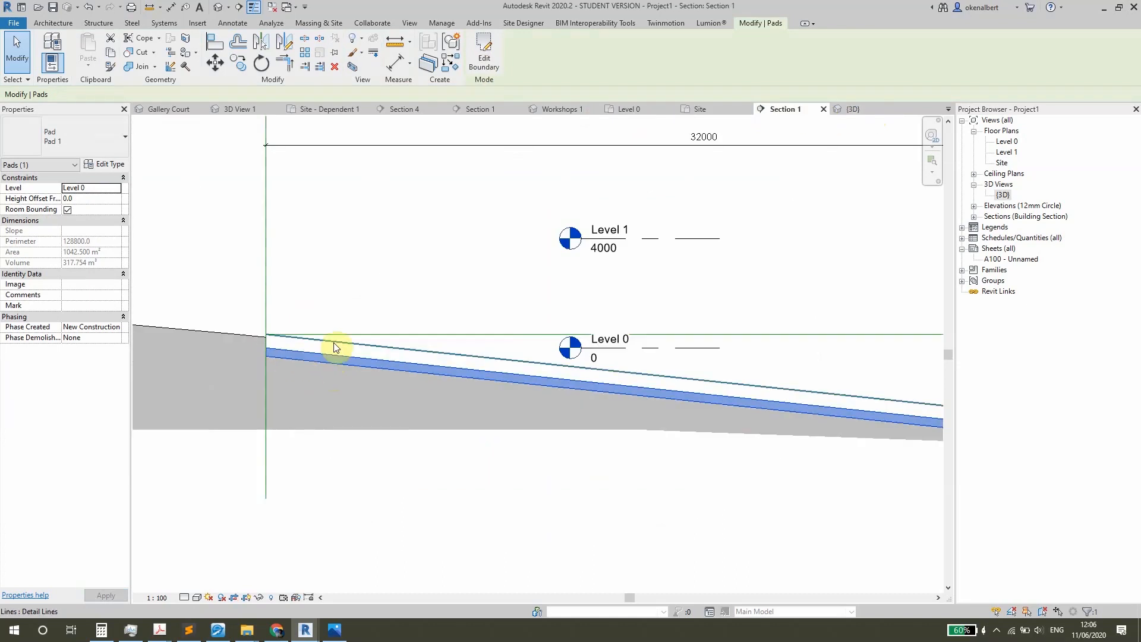
{"action": "left_click", "coordinate": [333, 272]}
{"action": "left_click", "coordinate": [337, 359]}
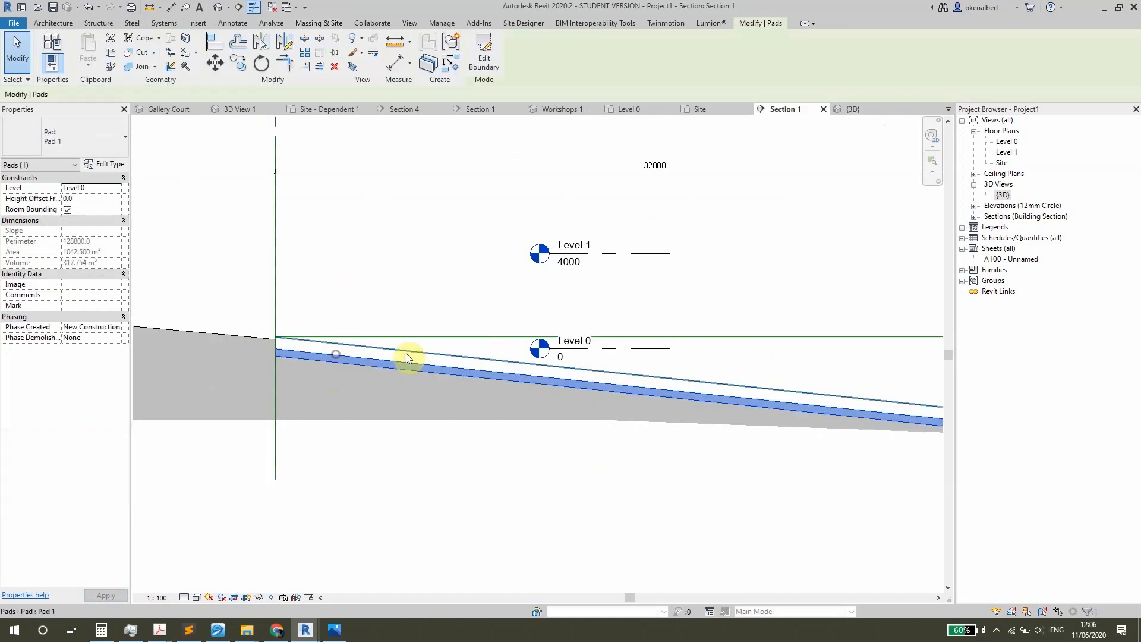
{"action": "mouse_move", "coordinate": [408, 357]}
{"action": "middle_mouse_down"}
{"action": "mouse_move", "coordinate": [256, 360]}
{"action": "mouse_move", "coordinate": [415, 357]}
{"action": "mouse_move", "coordinate": [280, 337]}
{"action": "mouse_move", "coordinate": [400, 365]}
{"action": "middle_mouse_up"}
{"action": "scroll", "coordinate": [291, 348], "scroll_direction": "up", "scroll_amount": 2}
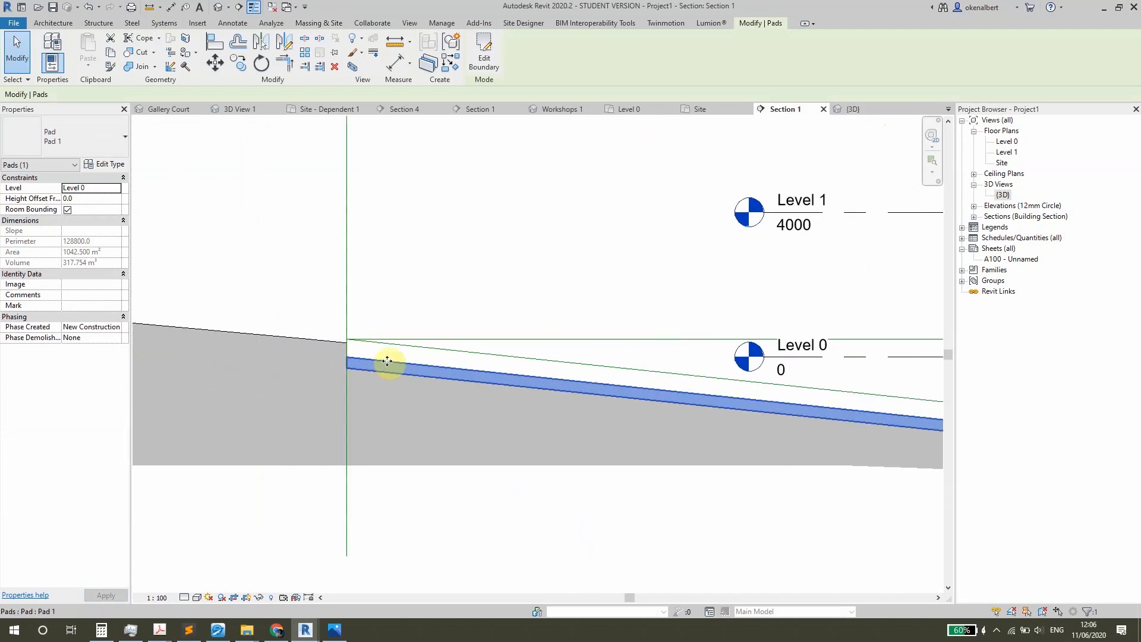
{"action": "left_click", "coordinate": [780, 352]}
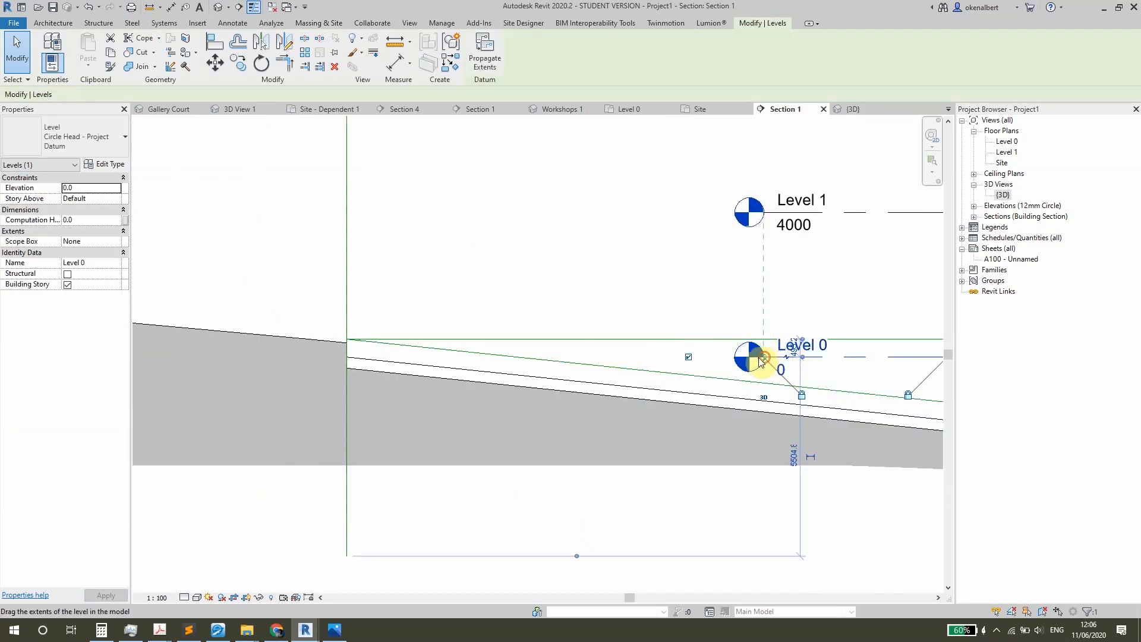
{"action": "left_click_drag", "start_coordinate": [762, 360], "coordinate": [185, 355]}
- Move the sloped pad vertically up 500 mm in Section 1, from its upper endpoint towards the sloping detail line
{"action": "left_click", "coordinate": [396, 368]}
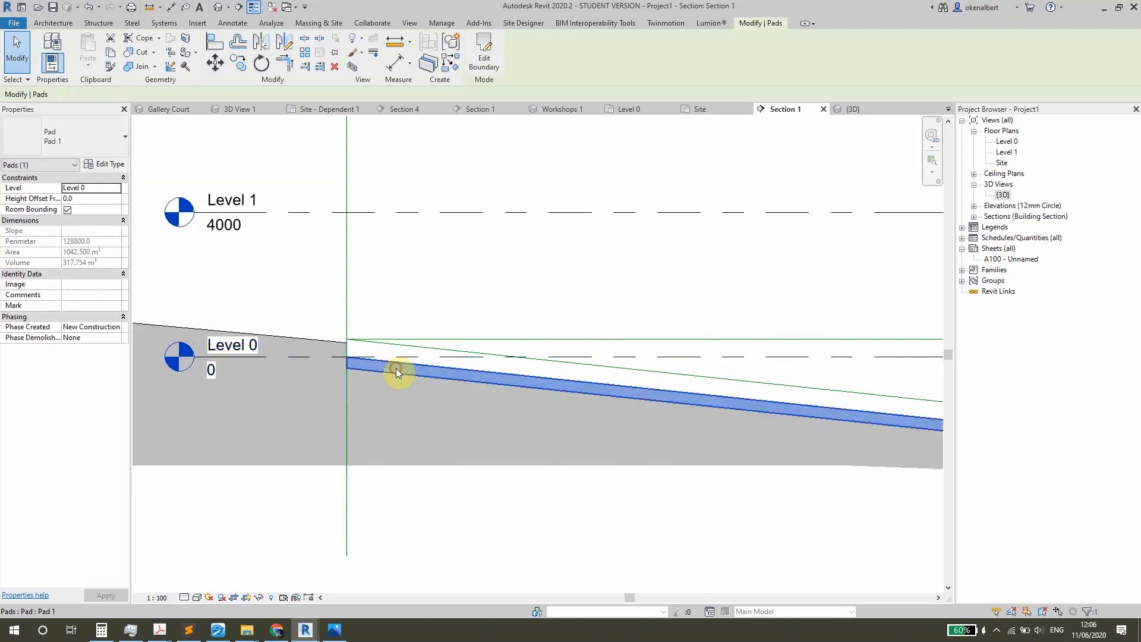
{"action": "key", "text": "m"}
{"action": "key", "text": "v"}
{"action": "scroll", "coordinate": [322, 365], "scroll_direction": "up", "scroll_amount": 2}
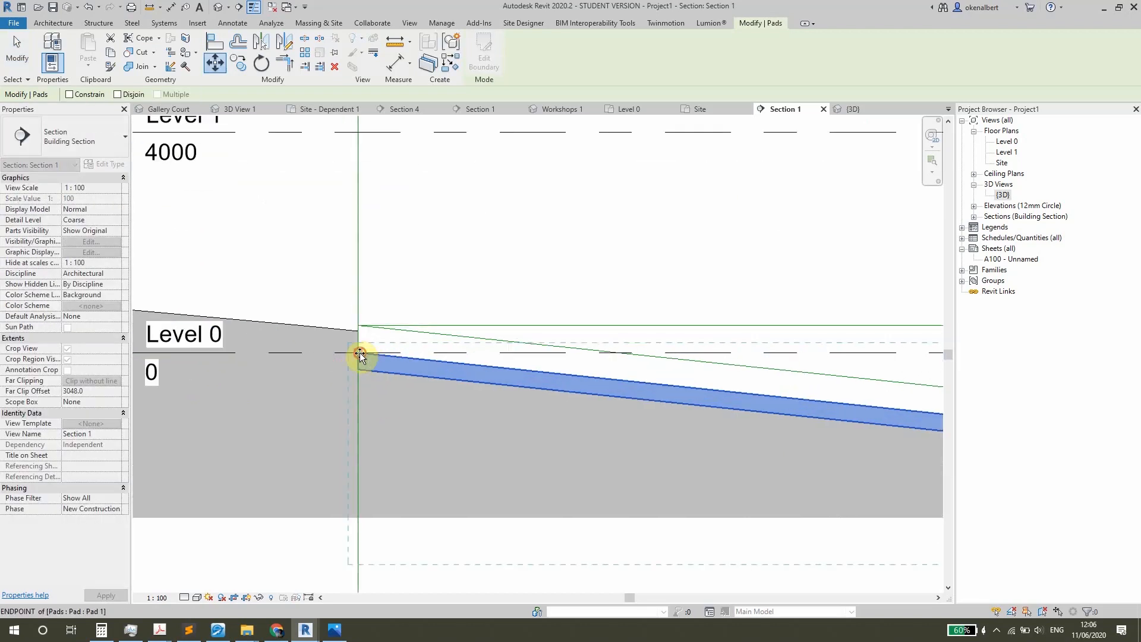
{"action": "left_click", "coordinate": [359, 352]}
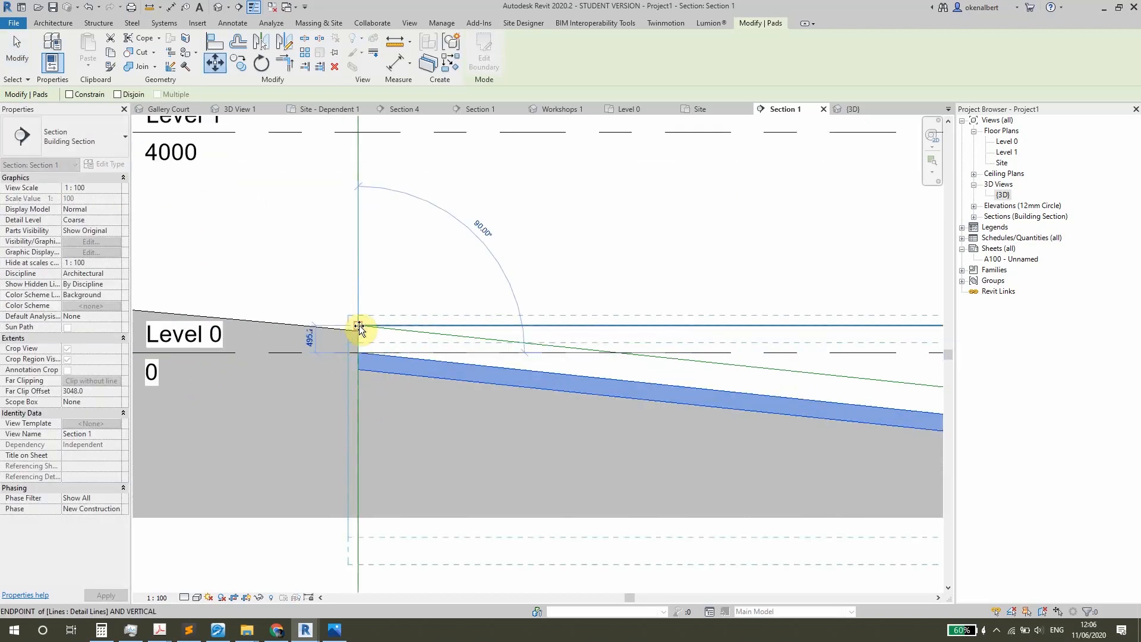
{"action": "type", "text": "500"}
{"action": "key", "text": "Return"}
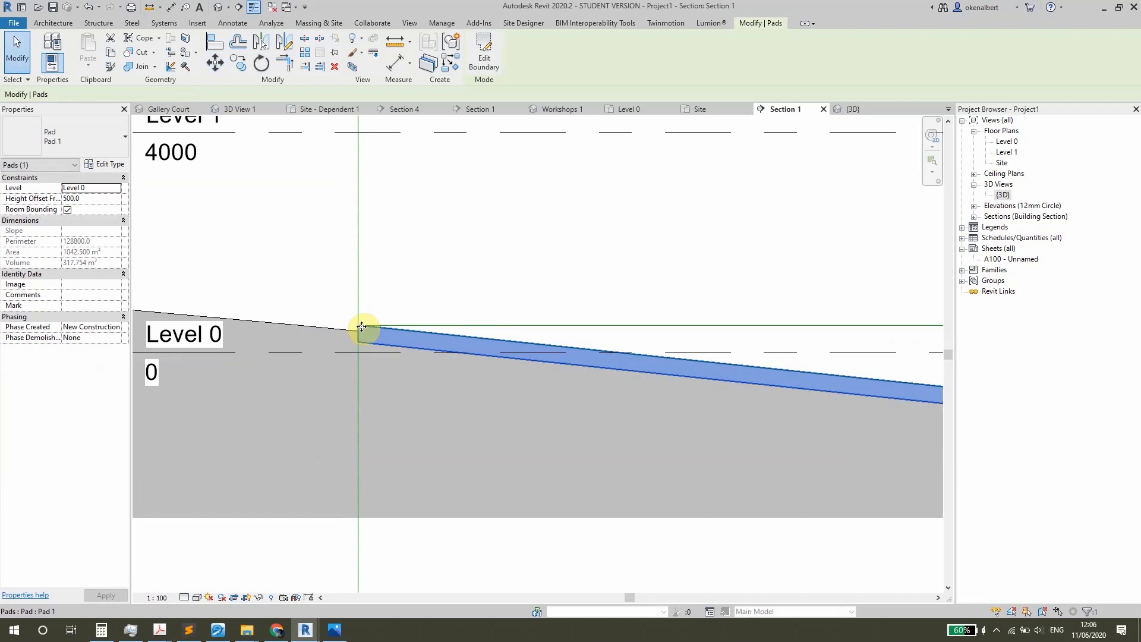
- Examine the raised pad against the sloping detail line, the adjoining ground at both ends and the ramp ratio notes
{"action": "left_click", "coordinate": [370, 332]}
{"action": "scroll", "coordinate": [740, 402], "scroll_direction": "up", "scroll_amount": 3}
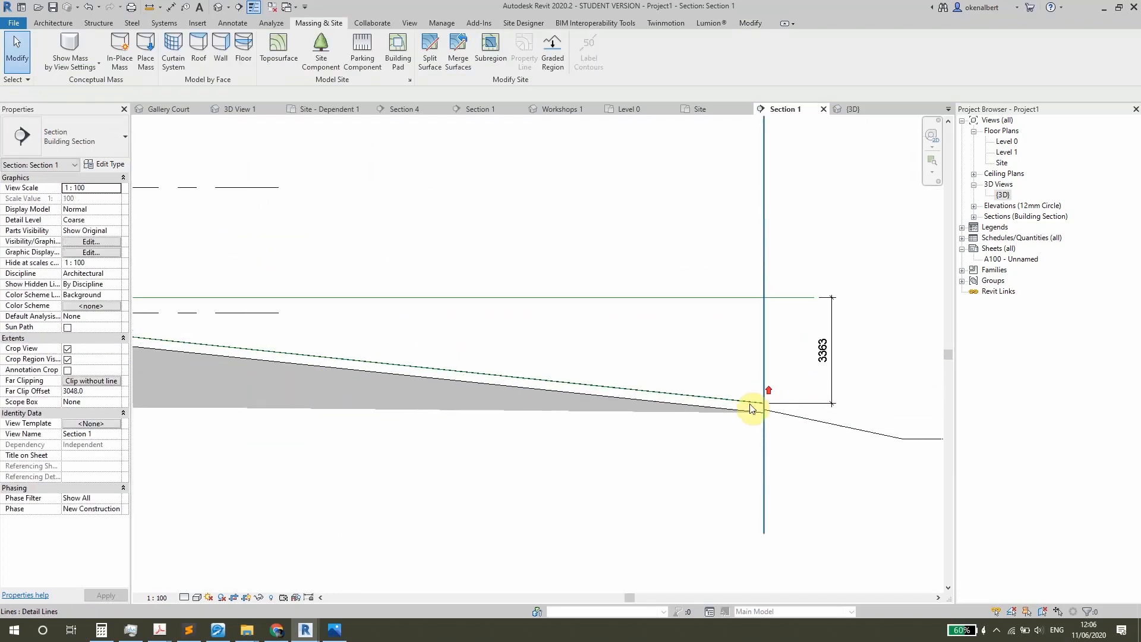
{"action": "scroll", "coordinate": [802, 416], "scroll_direction": "down", "scroll_amount": 2}
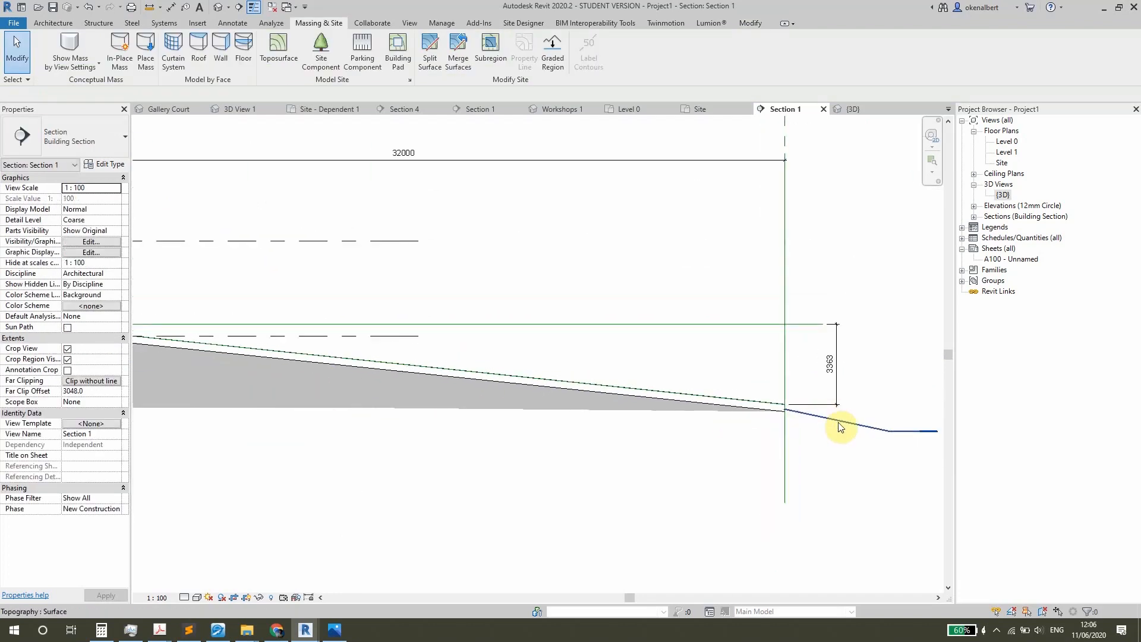
{"action": "left_click", "coordinate": [778, 427]}
{"action": "scroll", "coordinate": [777, 427], "scroll_direction": "down", "scroll_amount": 3}
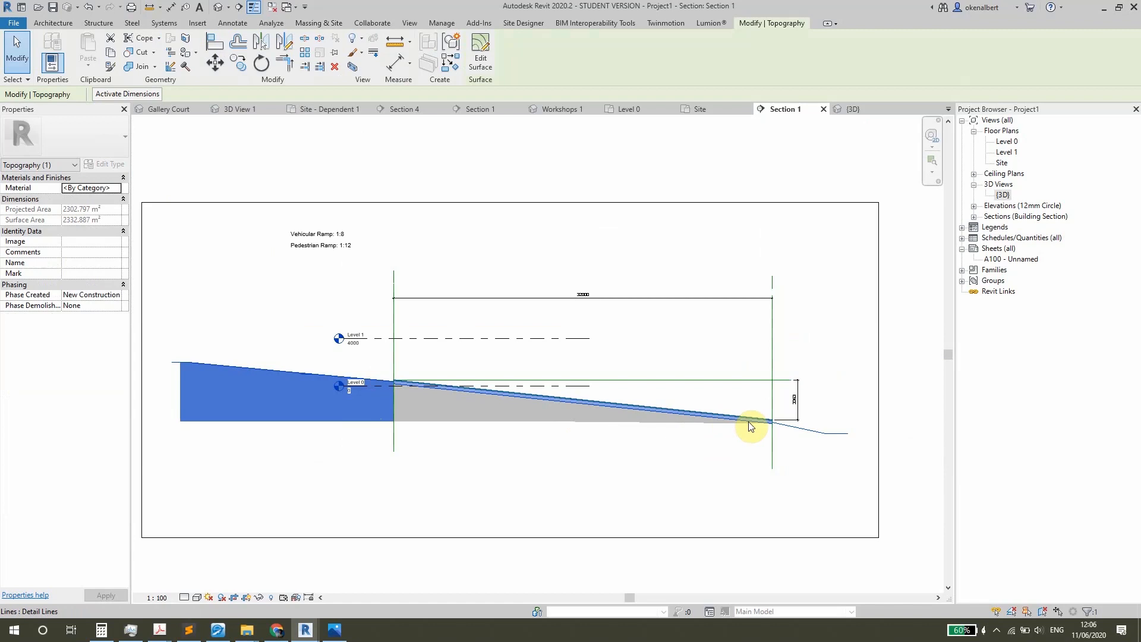
{"action": "scroll", "coordinate": [667, 400], "scroll_direction": "up", "scroll_amount": 4}
{"action": "key", "text": "Escape"}
{"action": "scroll", "coordinate": [667, 385], "scroll_direction": "down", "scroll_amount": 3}
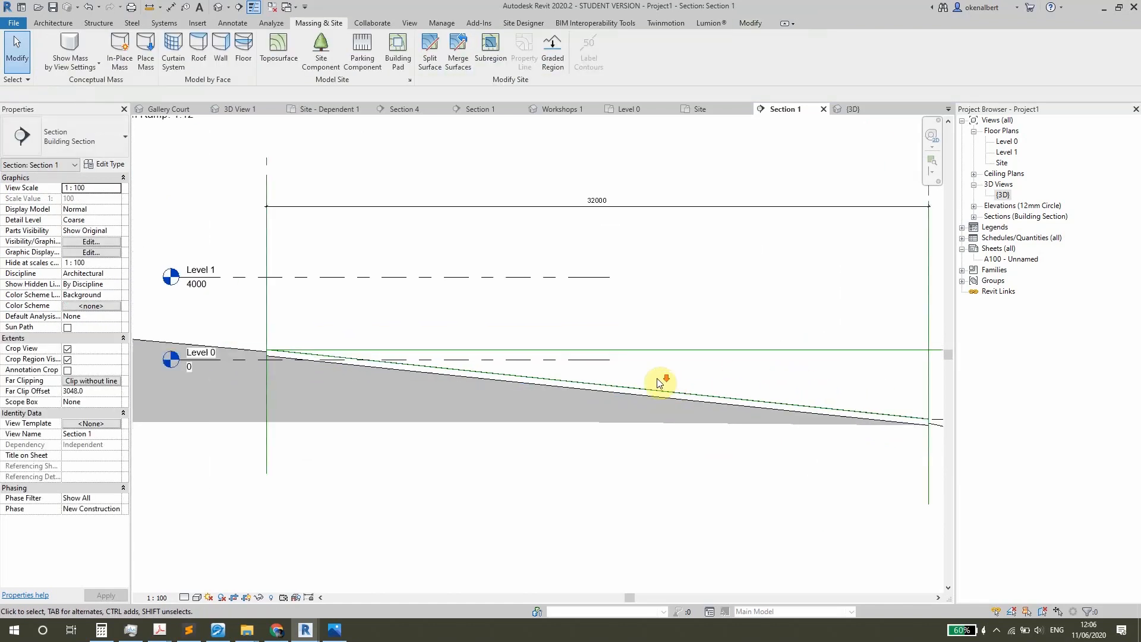
{"action": "scroll", "coordinate": [266, 175], "scroll_direction": "up", "scroll_amount": 1}
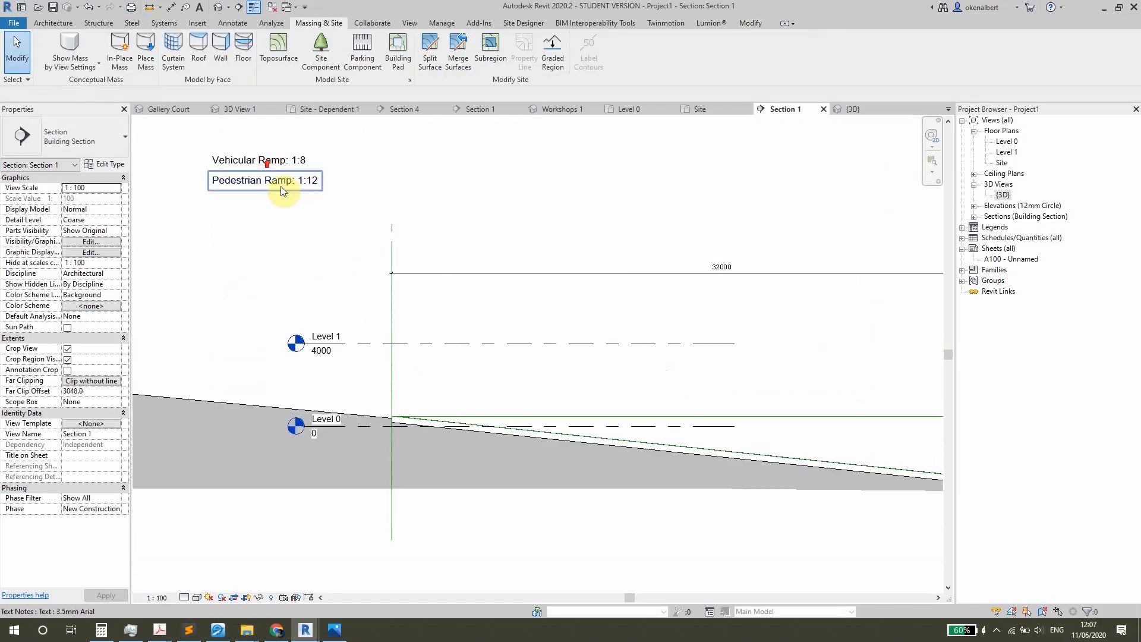
{"action": "scroll", "coordinate": [492, 377], "scroll_direction": "up", "scroll_amount": 2}
{"action": "scroll", "coordinate": [416, 297], "scroll_direction": "up", "scroll_amount": 2}
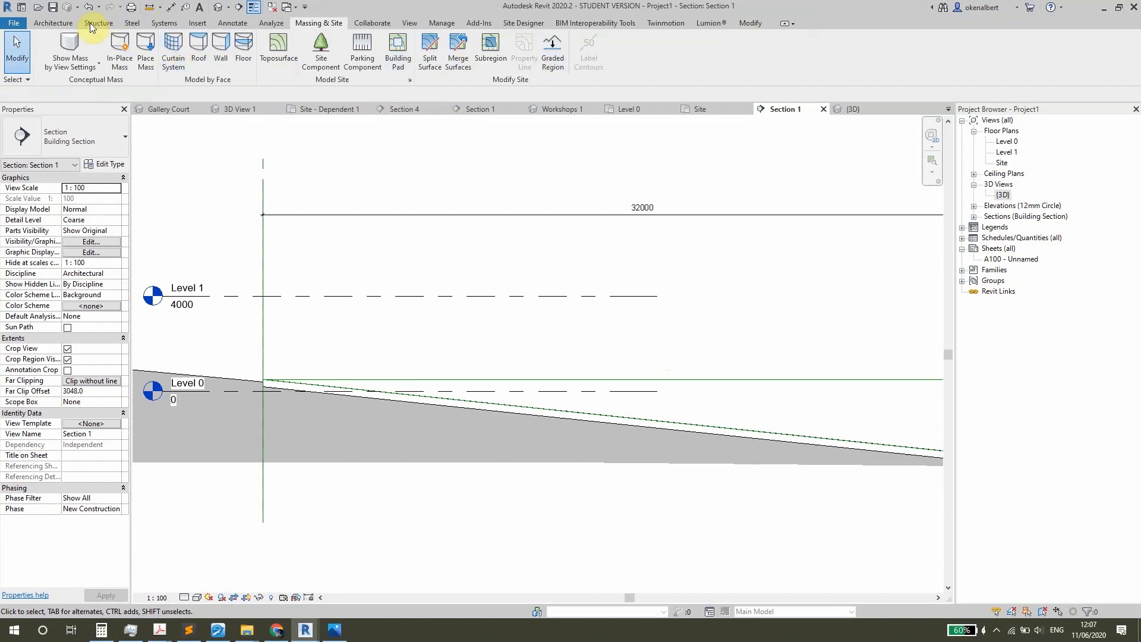
- Place an arrow-style spot slope with a 1.5 mm reference offset on the pad's sloping top surface in Section 1
{"action": "left_click", "coordinate": [234, 23]}
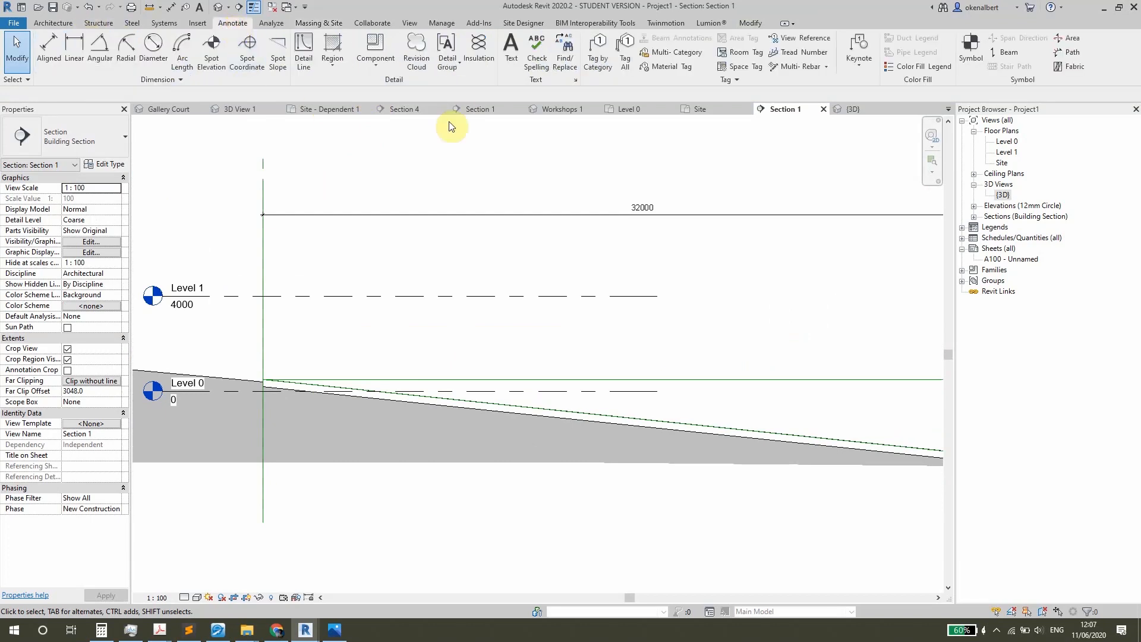
{"action": "left_click", "coordinate": [287, 65]}
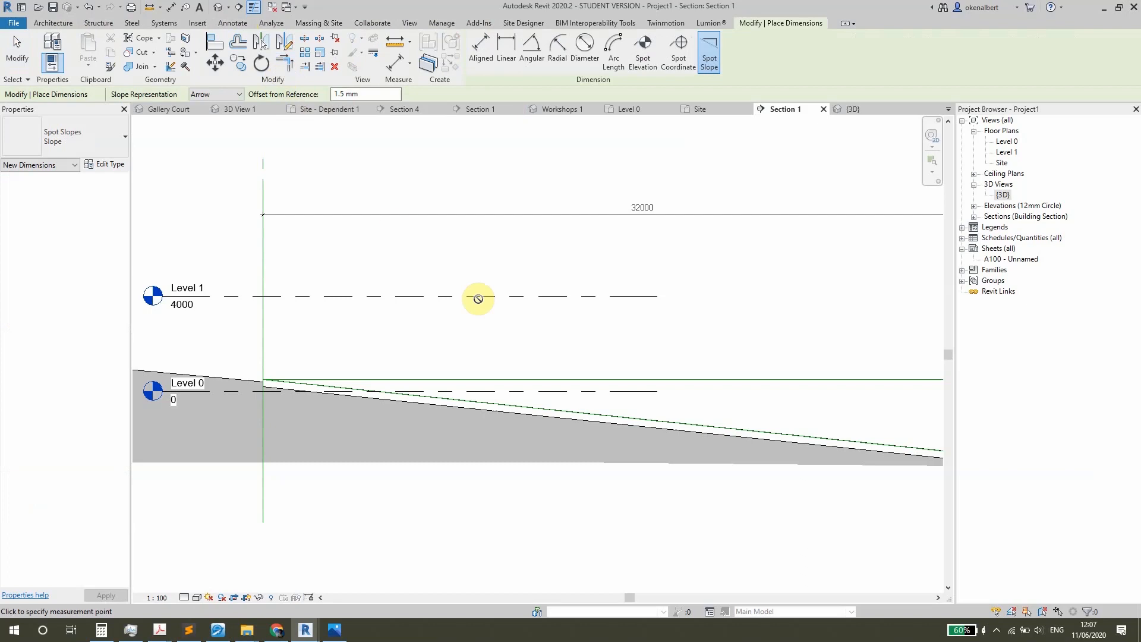
{"action": "left_click", "coordinate": [573, 415]}
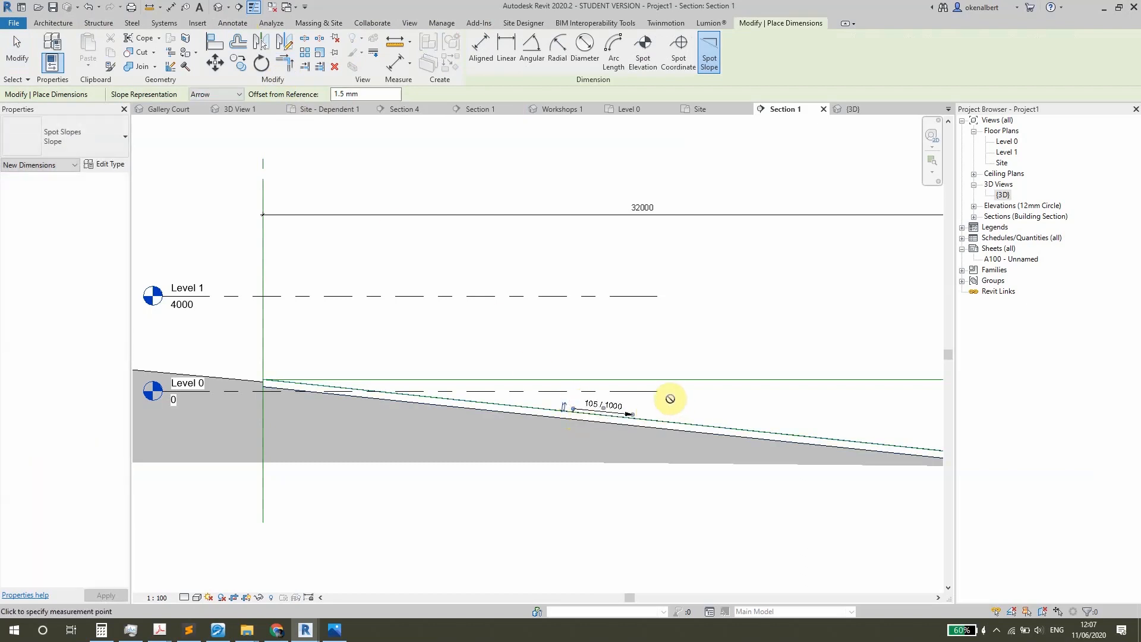
{"action": "scroll", "coordinate": [670, 399], "scroll_direction": "up", "scroll_amount": 3}
{"action": "key", "text": "Escape"}
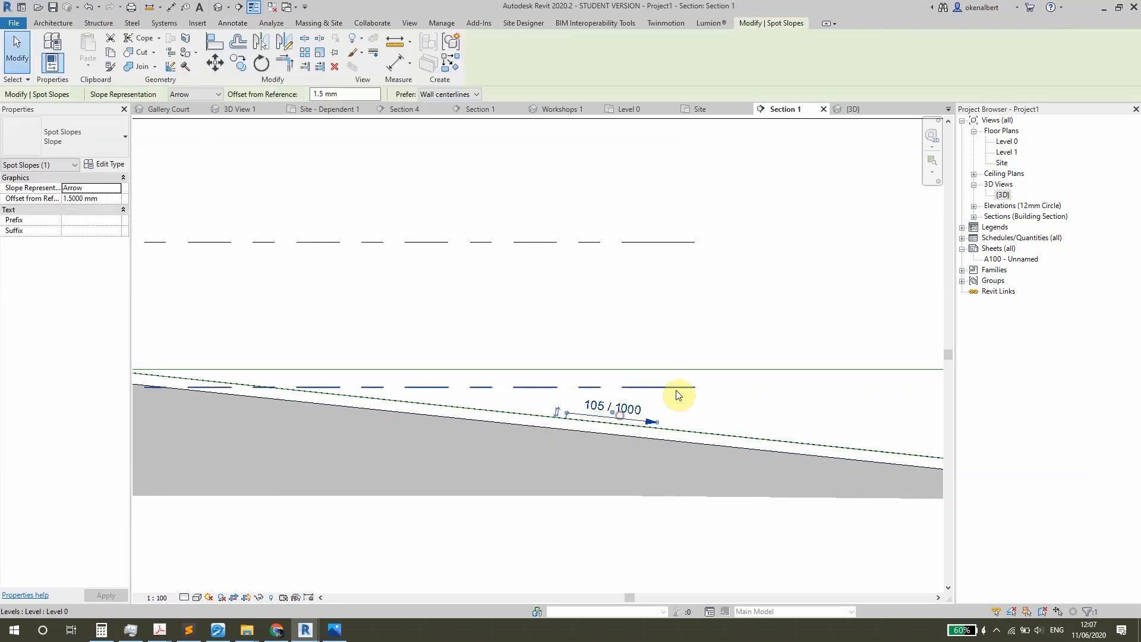
- Examine the spot slope on the pad against the Vehicular Ramp 1:8 and Pedestrian Ramp 1:12 notes in Section 1
{"action": "left_click", "coordinate": [560, 324]}
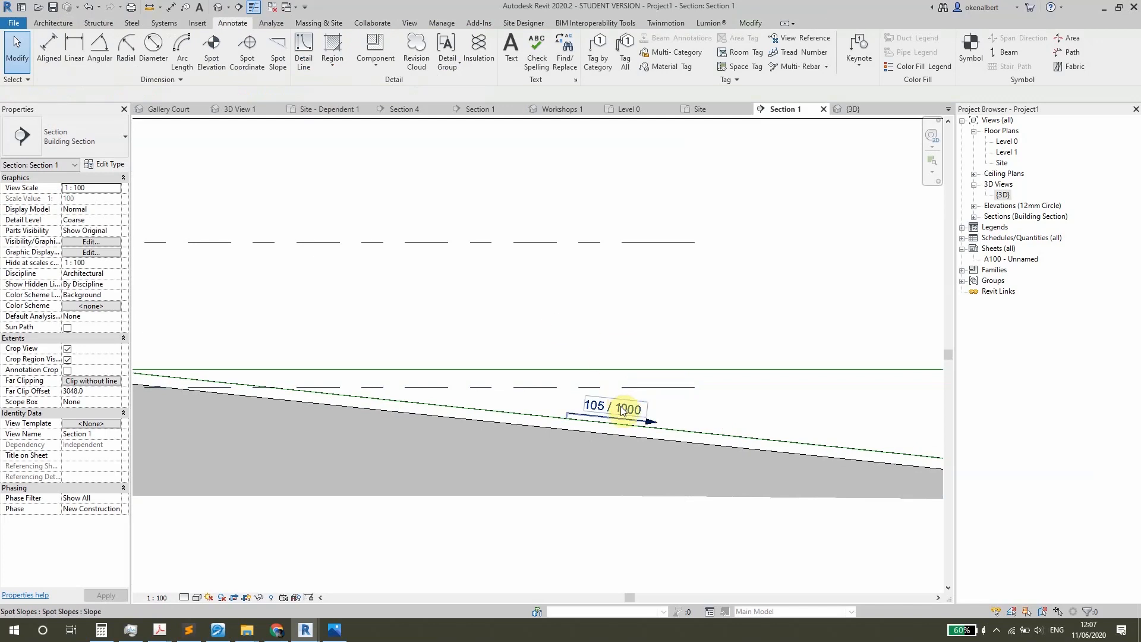
{"action": "scroll", "coordinate": [560, 316], "scroll_direction": "down", "scroll_amount": 4}
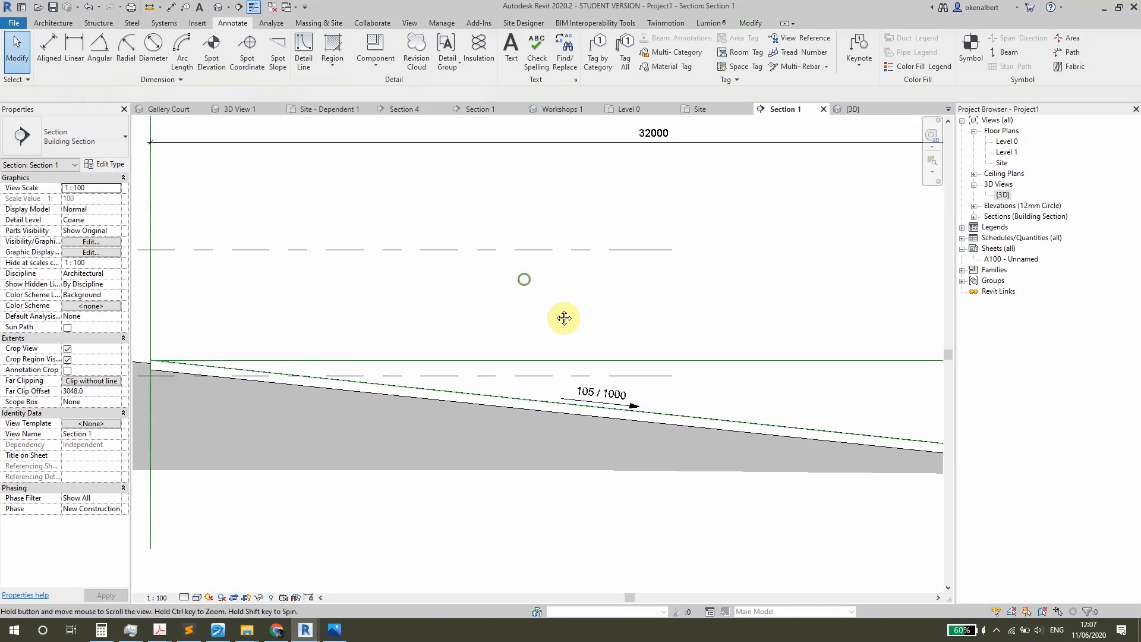
{"action": "middle_click_drag", "start_coordinate": [569, 313], "coordinate": [525, 318]}
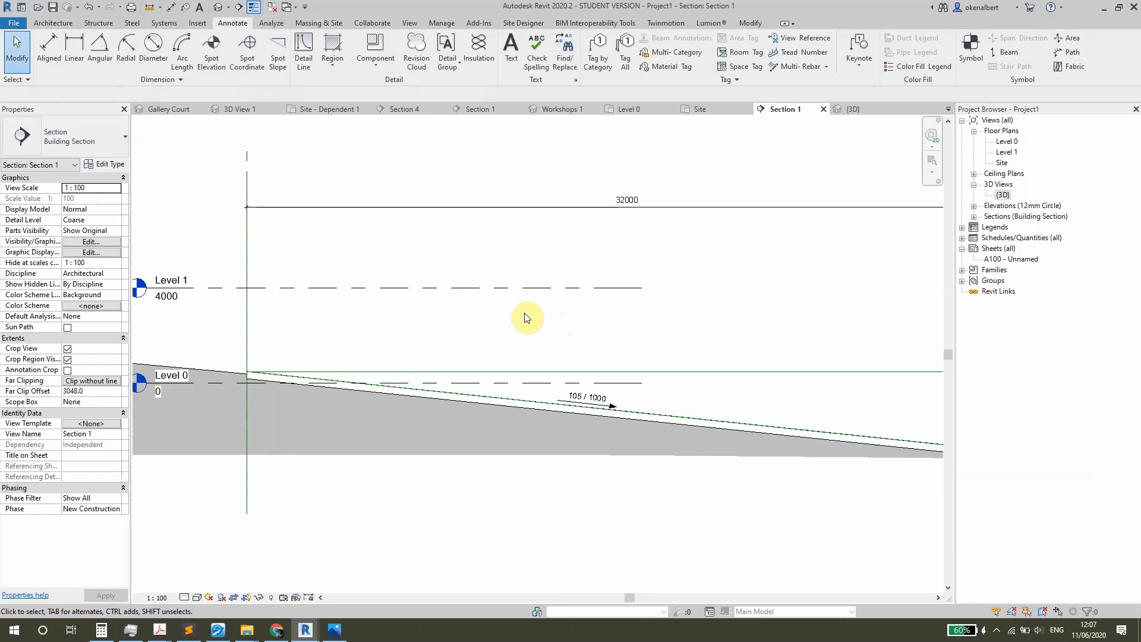
{"action": "scroll", "coordinate": [506, 317], "scroll_direction": "down", "scroll_amount": 1}
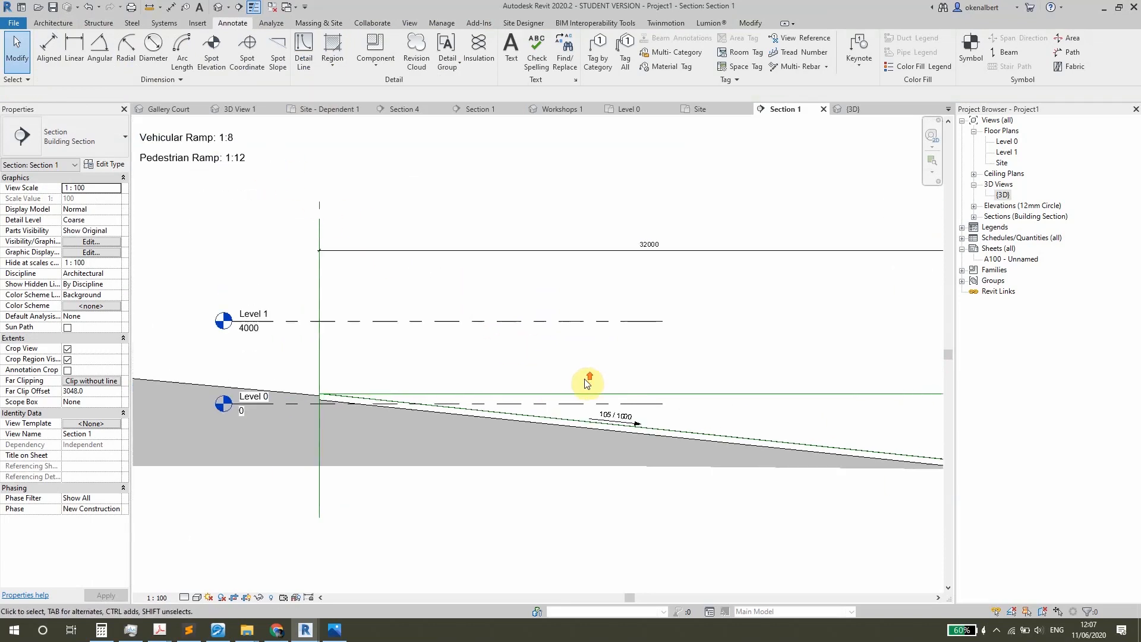
{"action": "scroll", "coordinate": [630, 400], "scroll_direction": "up", "scroll_amount": 2}
{"action": "scroll", "coordinate": [676, 458], "scroll_direction": "up", "scroll_amount": 2}
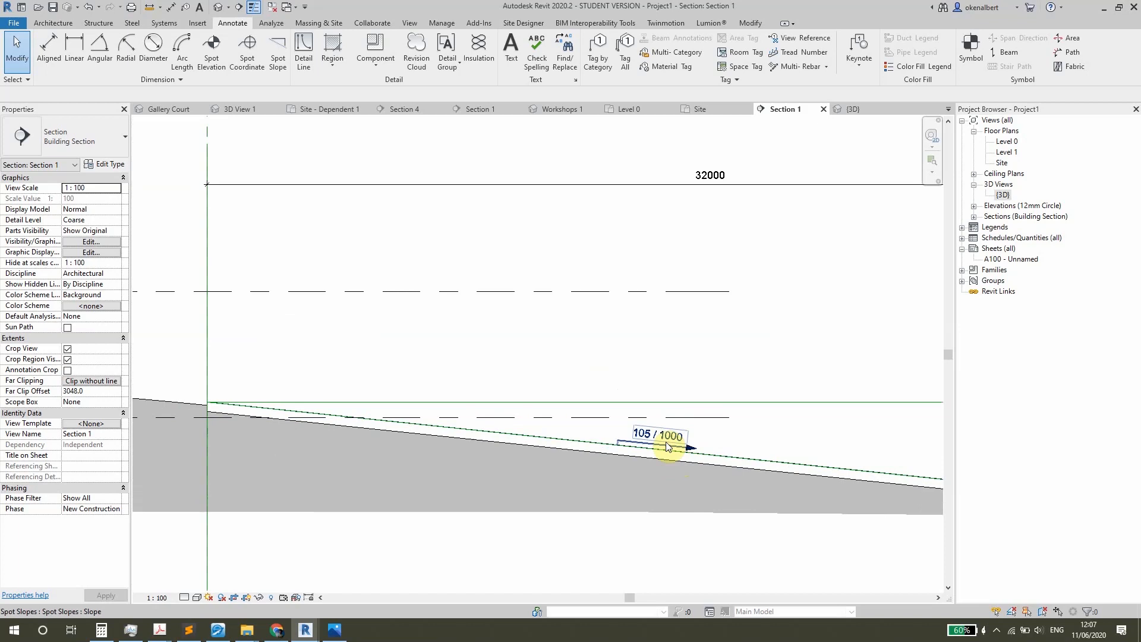
{"action": "scroll", "coordinate": [678, 443], "scroll_direction": "down", "scroll_amount": 3}
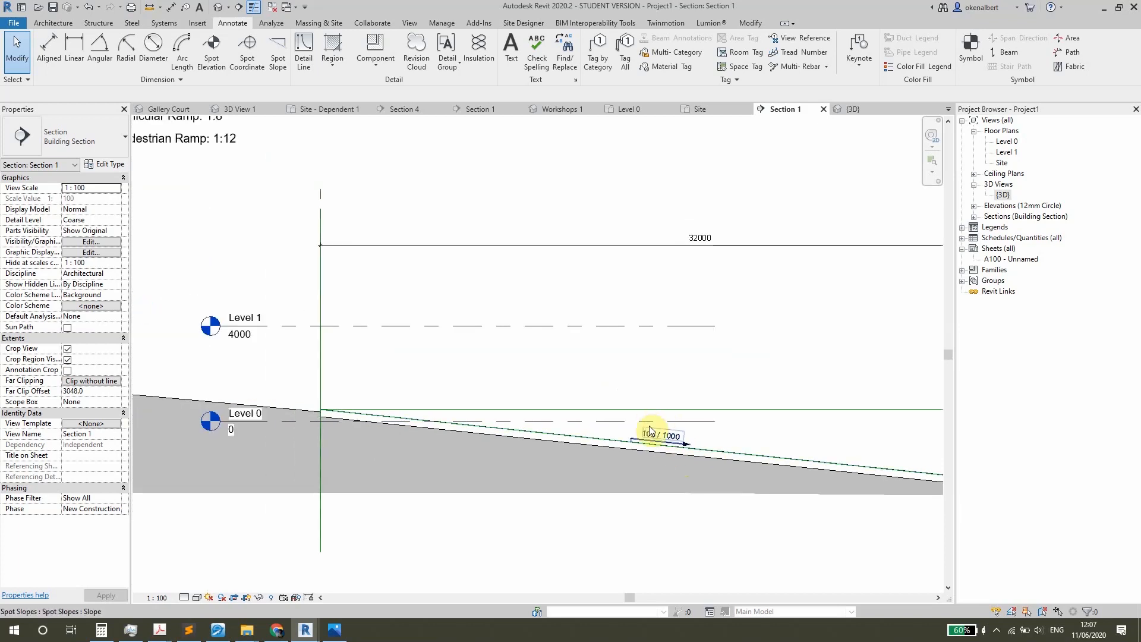
{"action": "middle_click_drag", "start_coordinate": [616, 344], "coordinate": [637, 357]}
{"action": "middle_click_drag", "start_coordinate": [605, 316], "coordinate": [602, 335]}
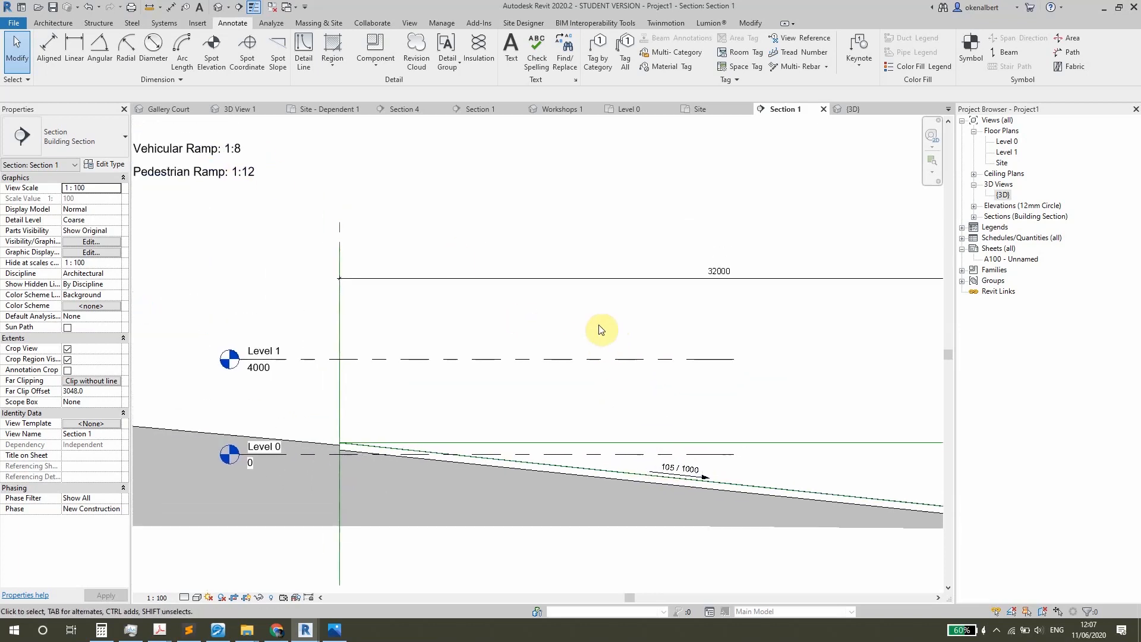
- Set the project's Slope units to the 1 : Ratio format with two decimal places
{"action": "left_click", "coordinate": [453, 25]}
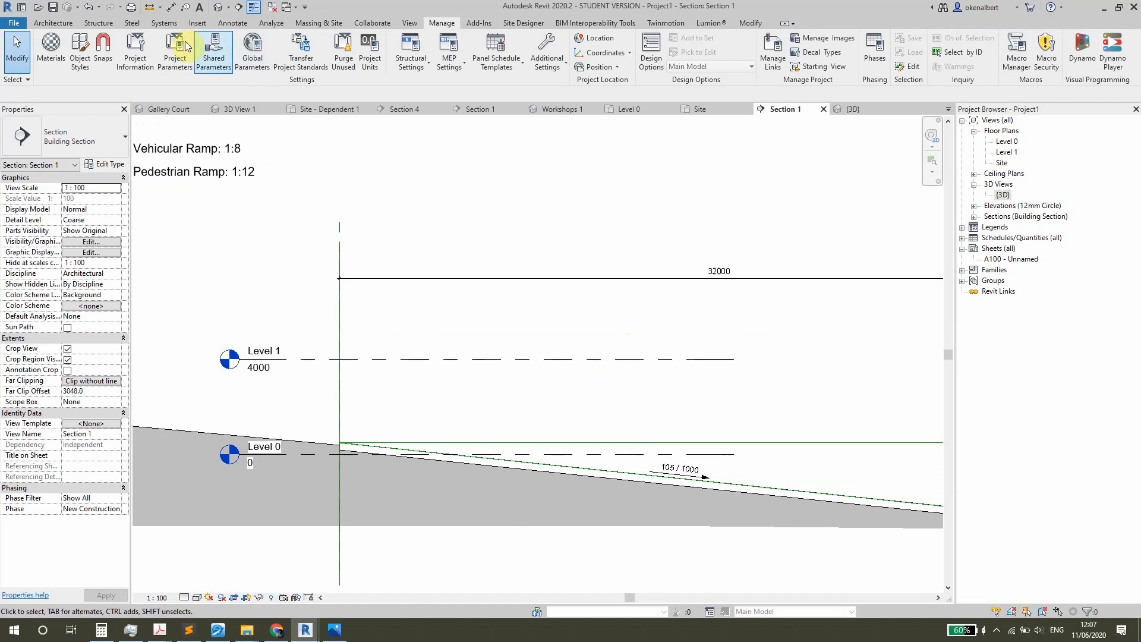
{"action": "left_click", "coordinate": [366, 47]}
{"action": "left_click", "coordinate": [600, 271]}
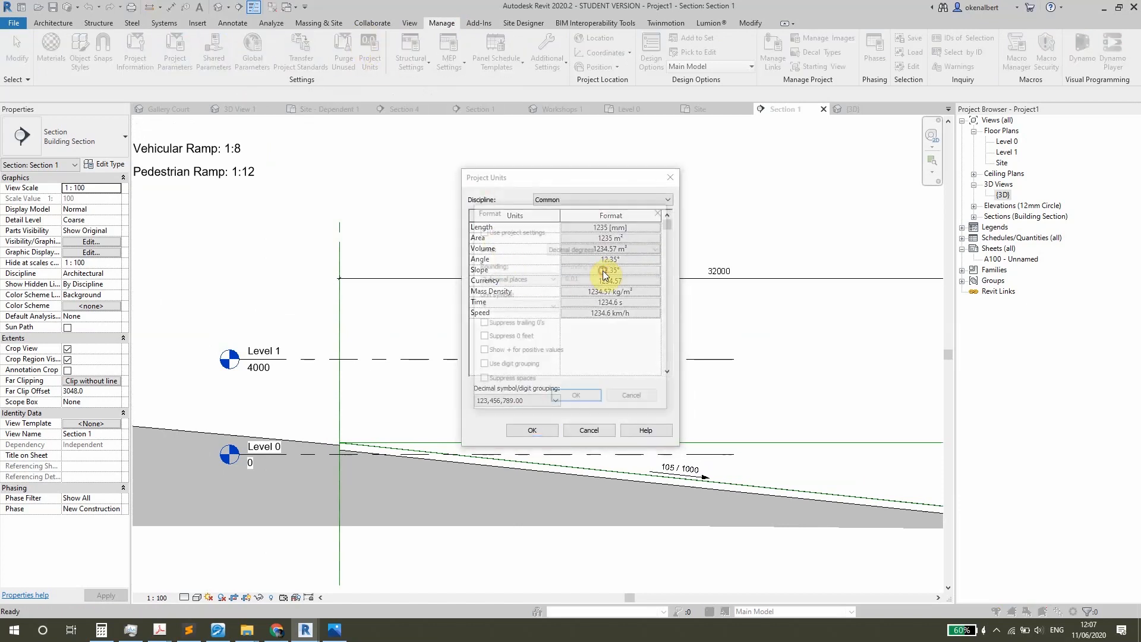
{"action": "left_click", "coordinate": [597, 248]}
{"action": "left_click", "coordinate": [590, 257]}
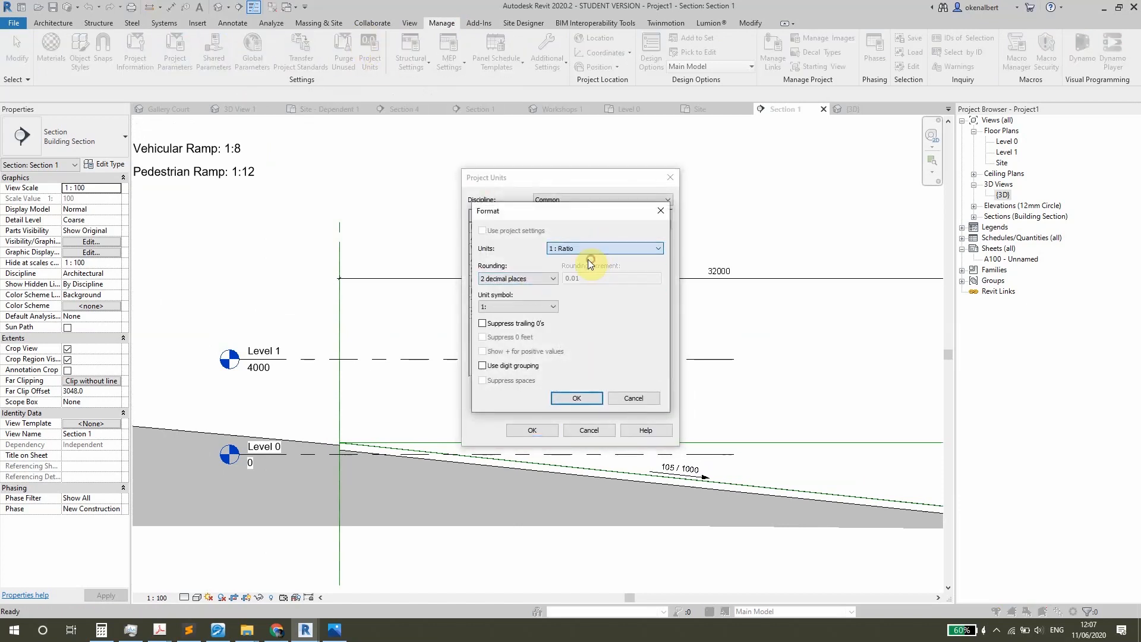
{"action": "left_click", "coordinate": [577, 398]}
{"action": "key", "text": "Return"}
- Make the Units Format of the pad's spot slope type use the project settings
{"action": "left_click", "coordinate": [695, 470]}
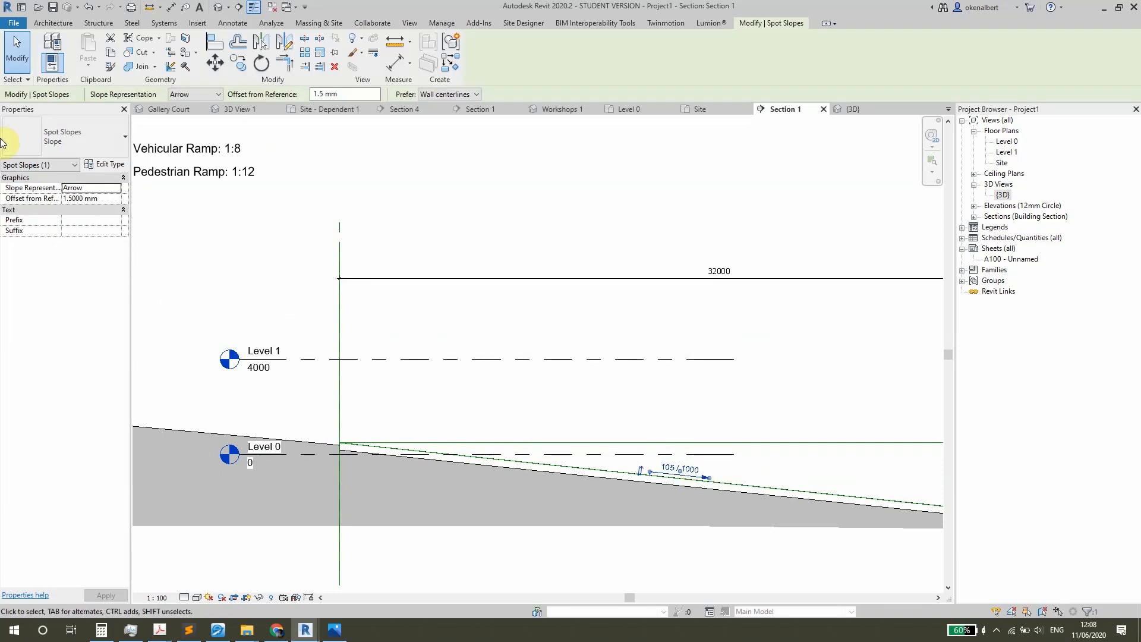
{"action": "left_click", "coordinate": [106, 165]}
{"action": "scroll", "coordinate": [523, 363], "scroll_direction": "down", "scroll_amount": 2}
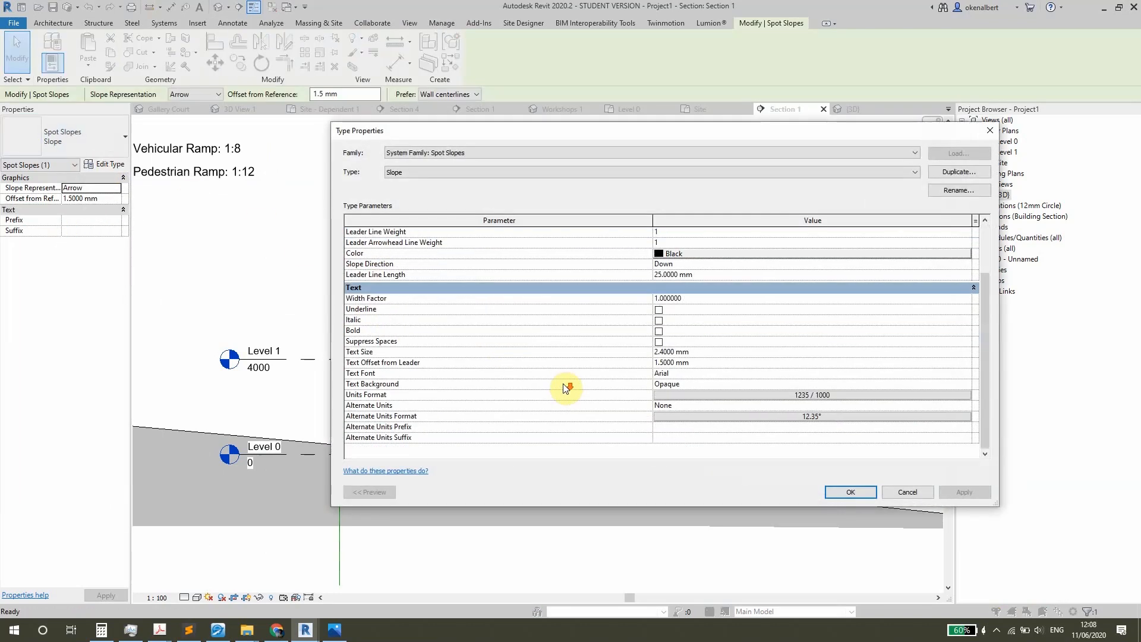
{"action": "left_click", "coordinate": [658, 394]}
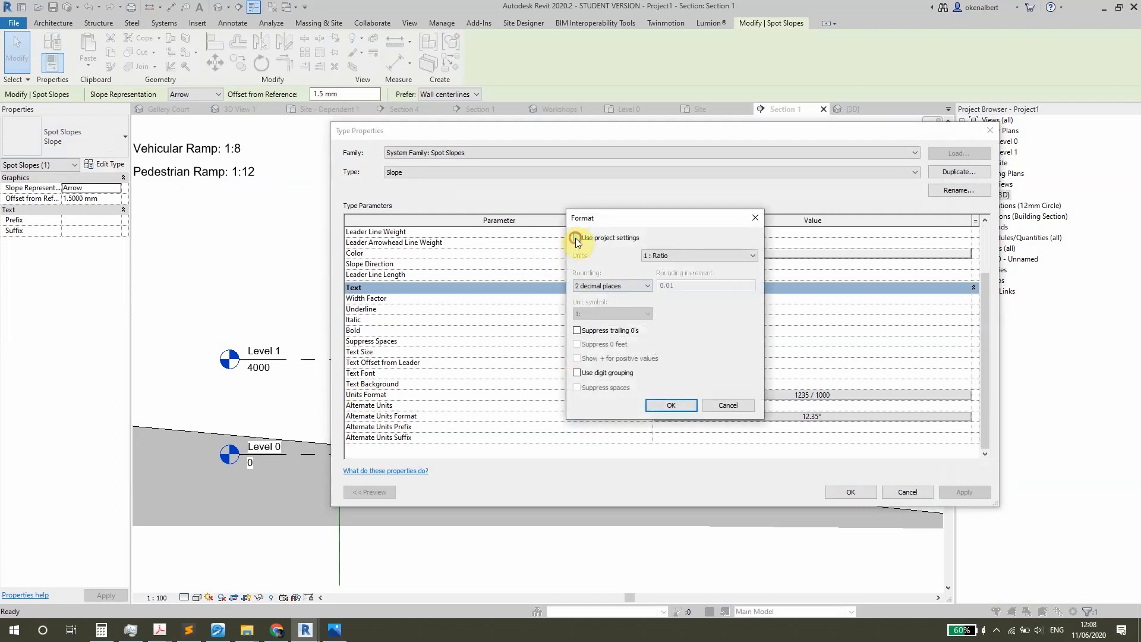
{"action": "left_click", "coordinate": [576, 238]}
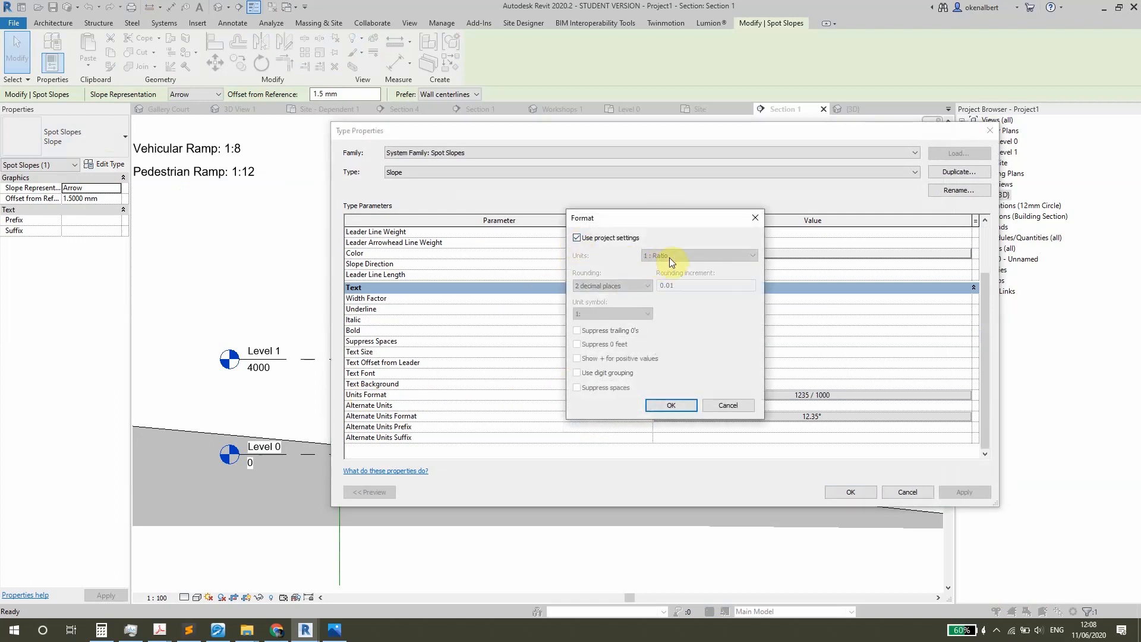
{"action": "left_click", "coordinate": [662, 407]}
{"action": "left_click", "coordinate": [844, 494]}
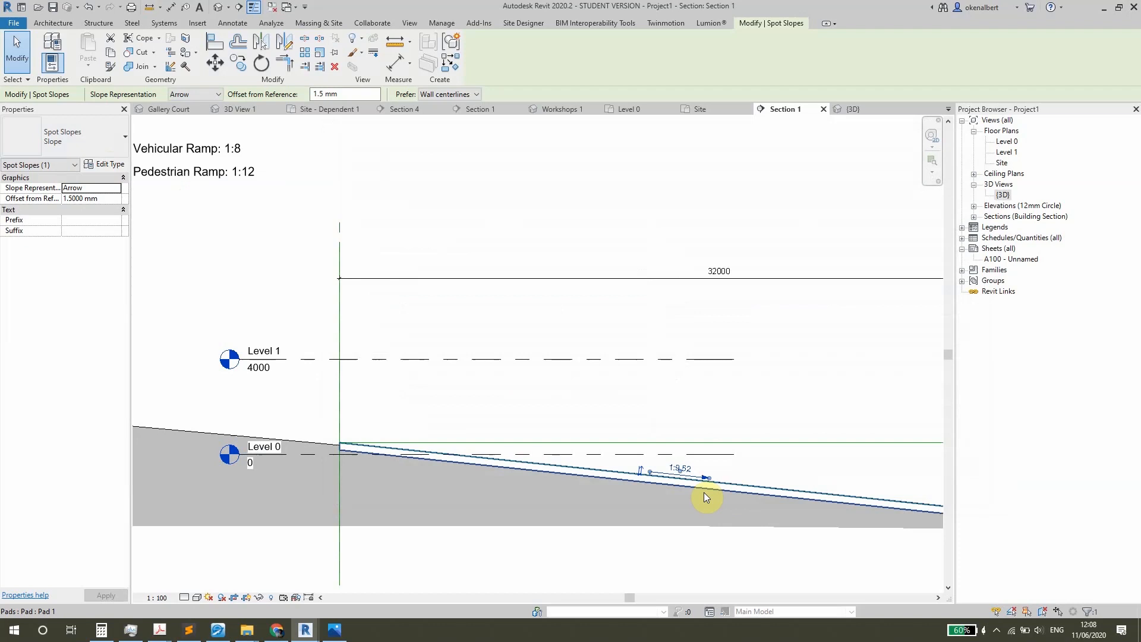
{"action": "left_click", "coordinate": [747, 459]}
- Compare the spot slope's ratio with the vehicular and pedestrian ramp notes, and inspect the pad's incline from upper to lower end
{"action": "scroll", "coordinate": [619, 469], "scroll_direction": "up", "scroll_amount": 2}
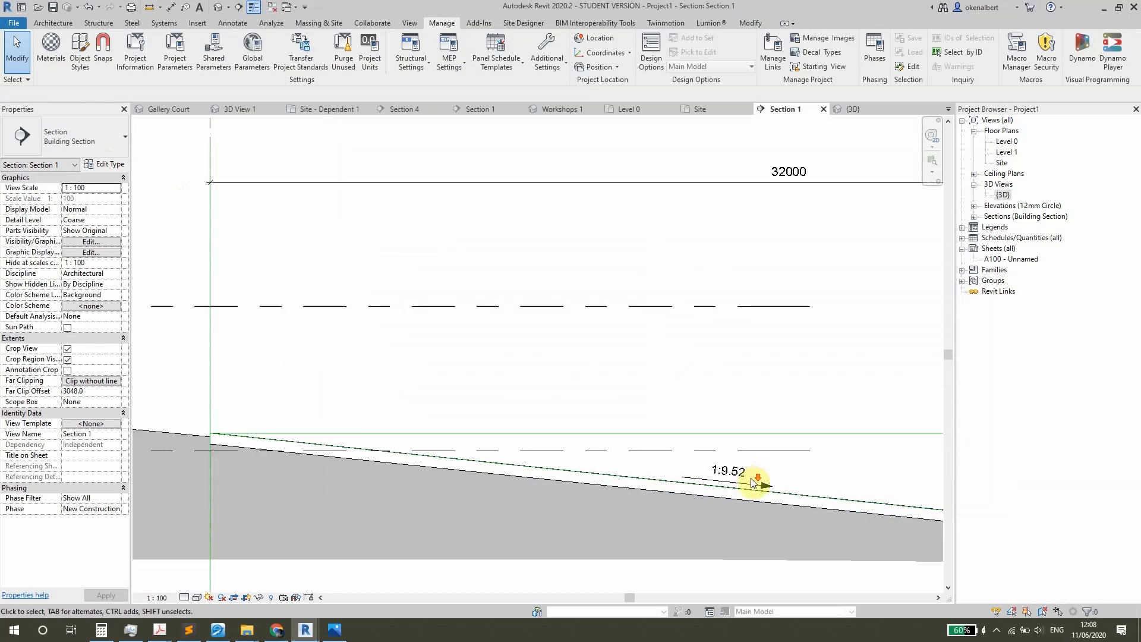
{"action": "scroll", "coordinate": [754, 482], "scroll_direction": "down", "scroll_amount": 2}
{"action": "scroll", "coordinate": [749, 484], "scroll_direction": "up", "scroll_amount": 2}
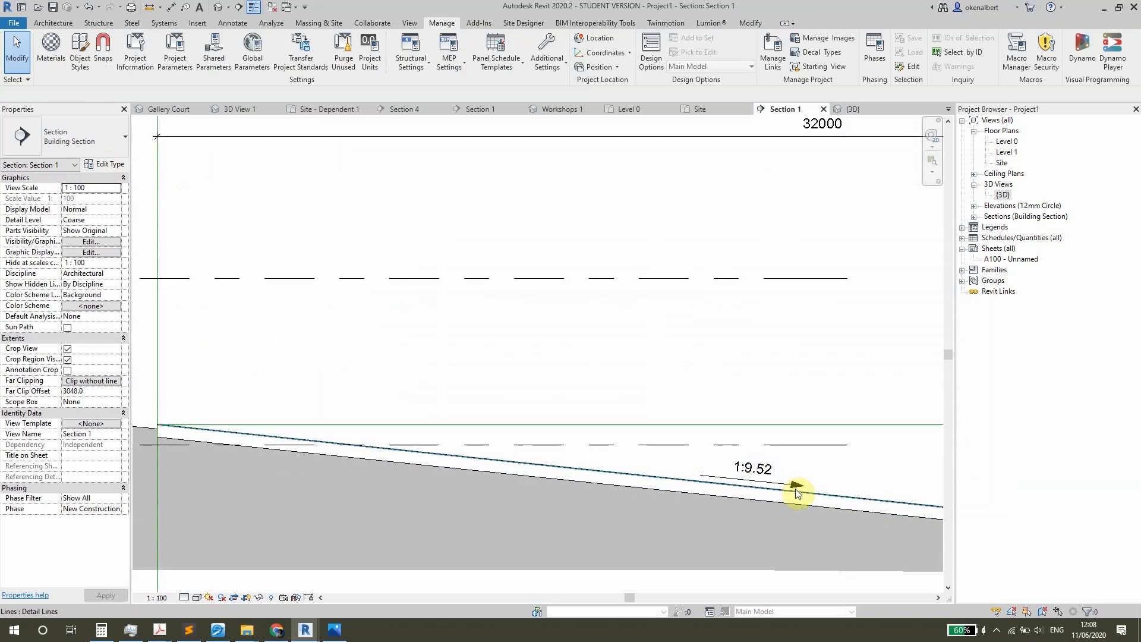
{"action": "scroll", "coordinate": [798, 493], "scroll_direction": "down", "scroll_amount": 2}
{"action": "scroll", "coordinate": [433, 174], "scroll_direction": "up", "scroll_amount": 2}
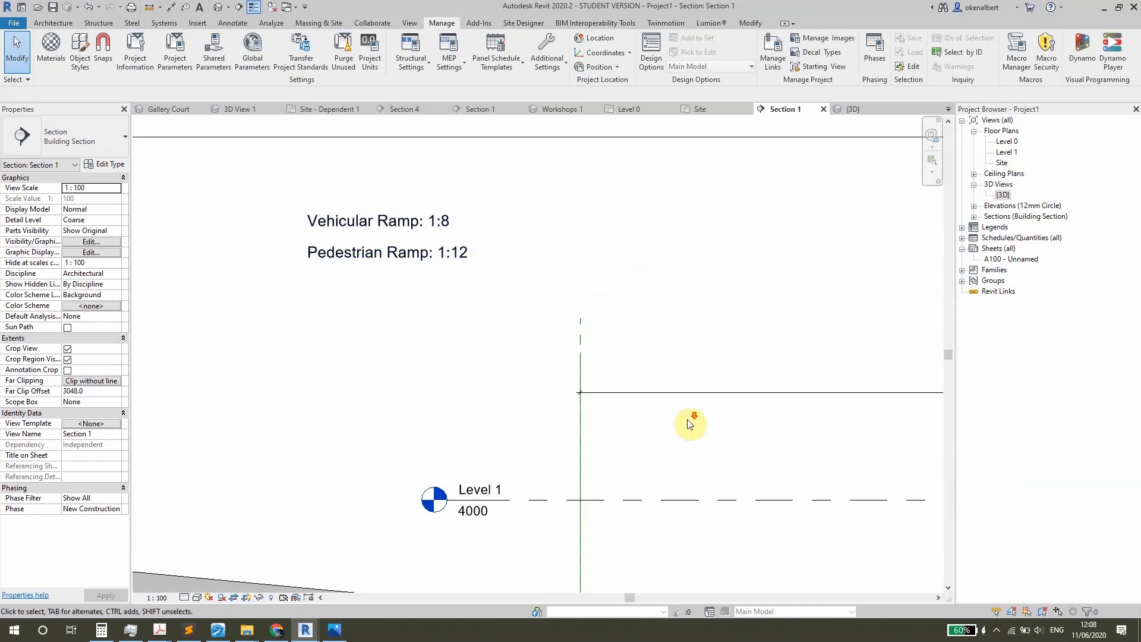
{"action": "scroll", "coordinate": [690, 425], "scroll_direction": "down", "scroll_amount": 2}
{"action": "scroll", "coordinate": [675, 428], "scroll_direction": "up", "scroll_amount": 1}
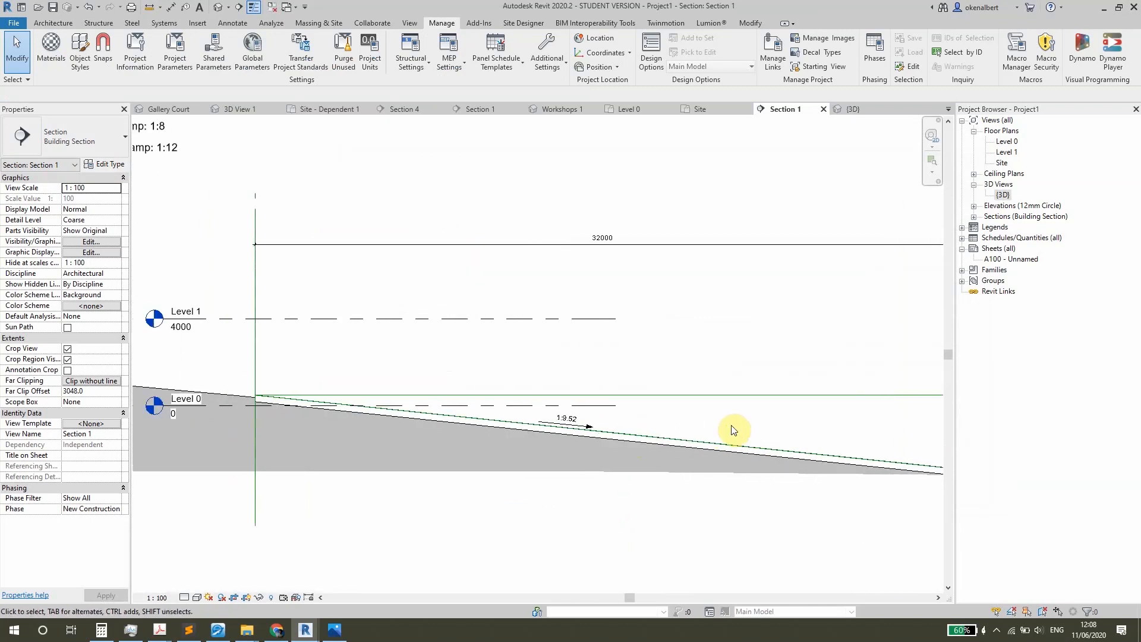
{"action": "scroll", "coordinate": [701, 424], "scroll_direction": "down", "scroll_amount": 2}
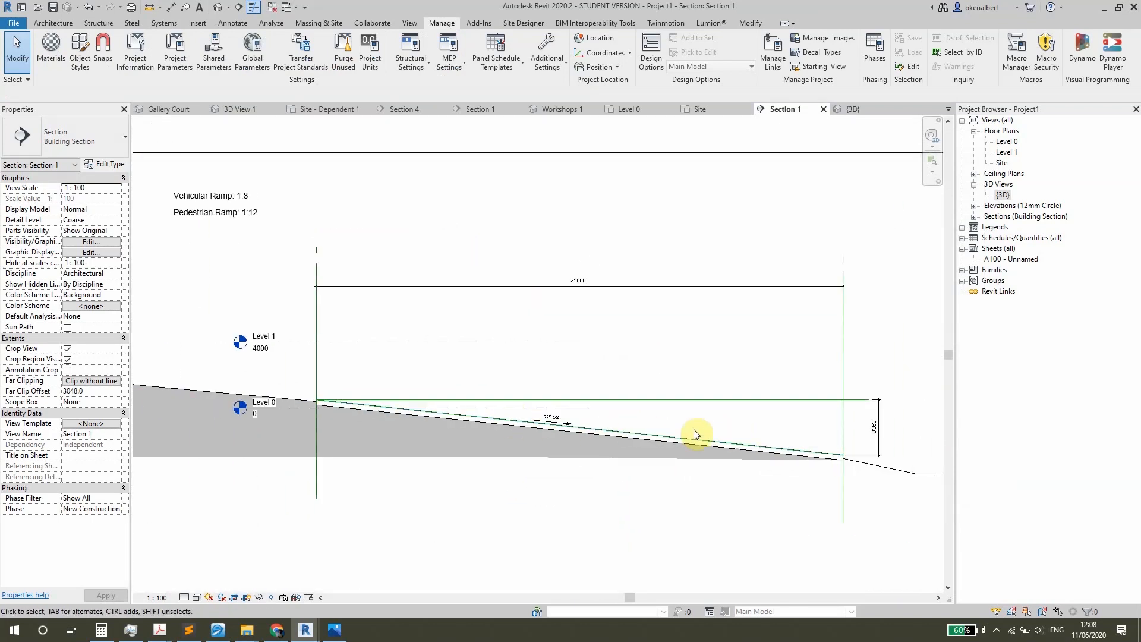
{"action": "scroll", "coordinate": [494, 393], "scroll_direction": "up", "scroll_amount": 3}
{"action": "middle_click_drag", "start_coordinate": [494, 393], "coordinate": [664, 384]}
{"action": "scroll", "coordinate": [751, 447], "scroll_direction": "down", "scroll_amount": 2}
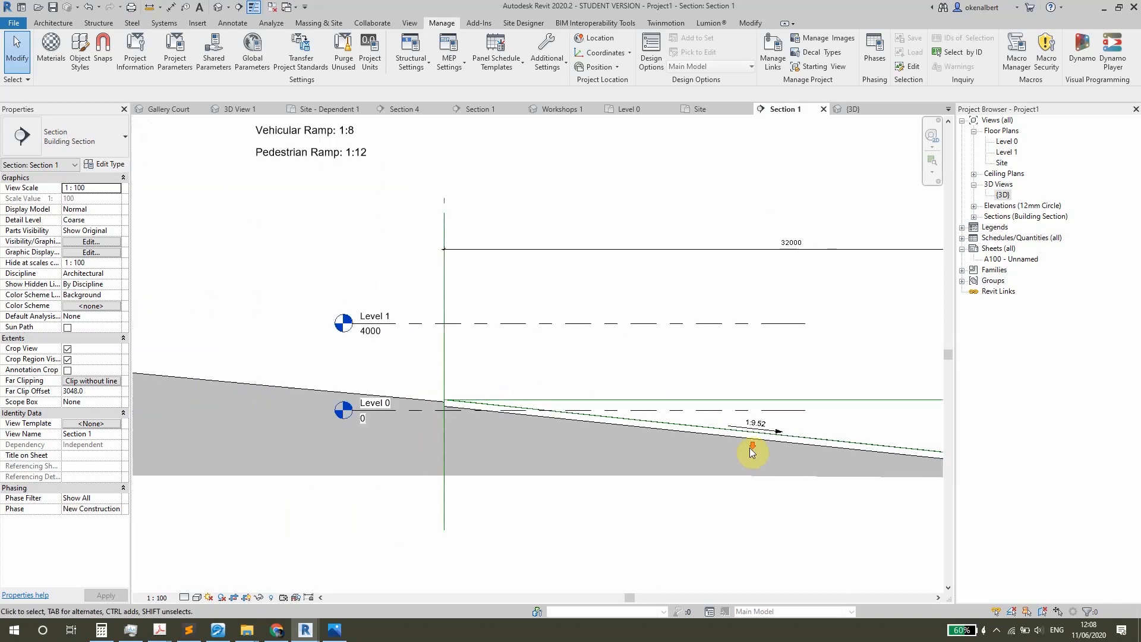
{"action": "scroll", "coordinate": [748, 429], "scroll_direction": "up", "scroll_amount": 2}
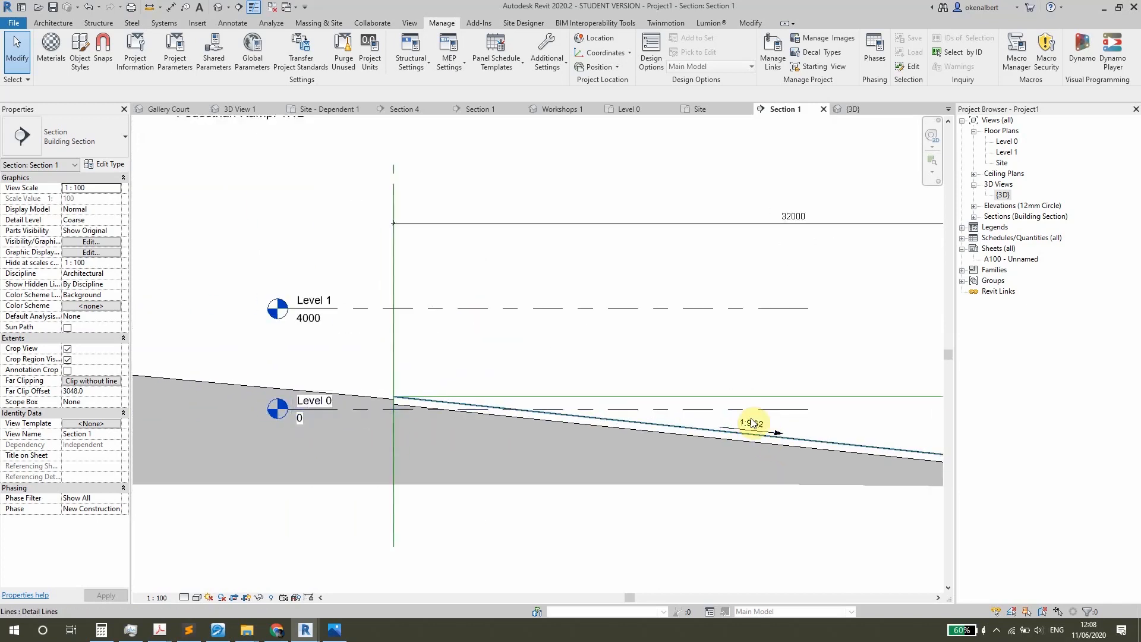
{"action": "scroll", "coordinate": [767, 419], "scroll_direction": "up", "scroll_amount": 1}
{"action": "scroll", "coordinate": [425, 365], "scroll_direction": "down", "scroll_amount": 1}
{"action": "middle_click_drag", "start_coordinate": [426, 366], "coordinate": [350, 350]}
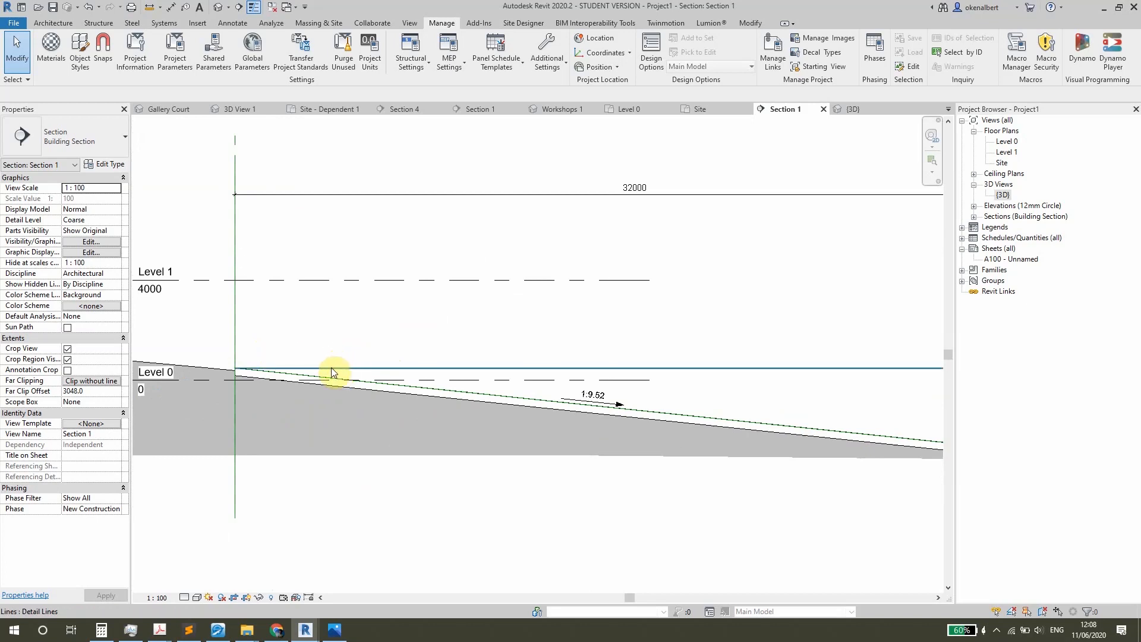
{"action": "scroll", "coordinate": [327, 361], "scroll_direction": "up", "scroll_amount": 1}
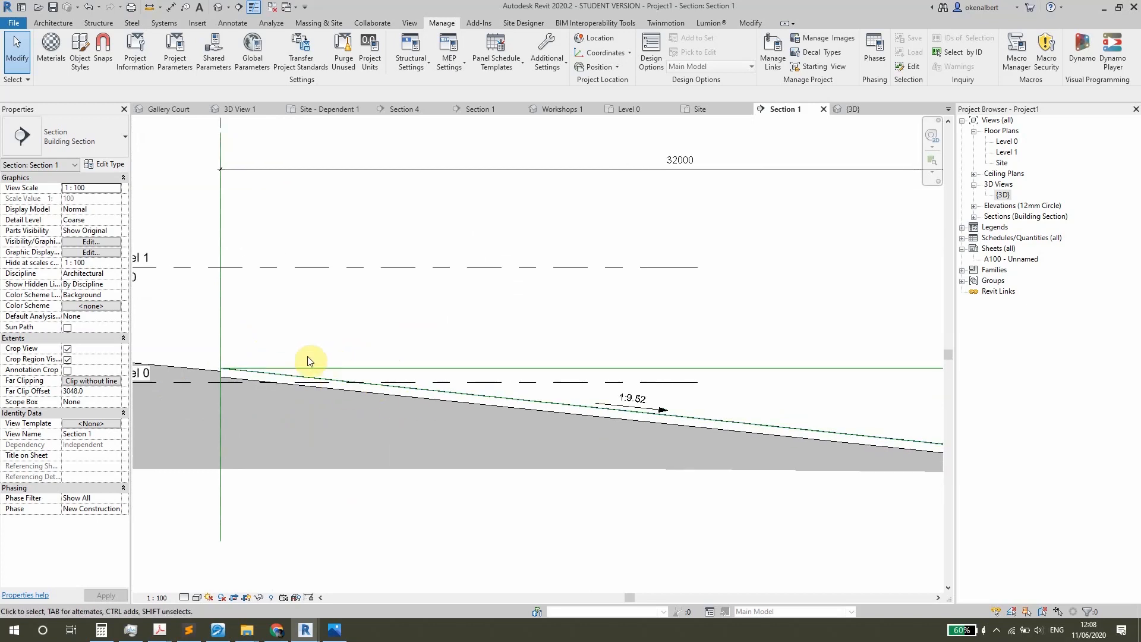
{"action": "scroll", "coordinate": [308, 360], "scroll_direction": "down", "scroll_amount": 1}
{"action": "middle_click_drag", "start_coordinate": [308, 363], "coordinate": [349, 361]}
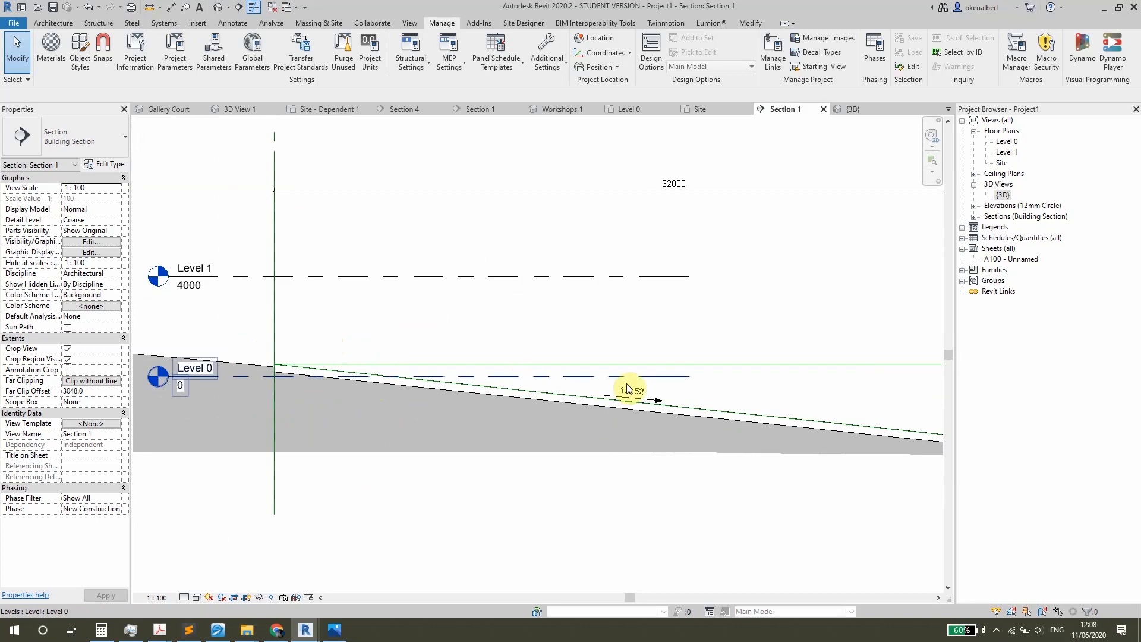
{"action": "scroll", "coordinate": [723, 396], "scroll_direction": "down", "scroll_amount": 3}
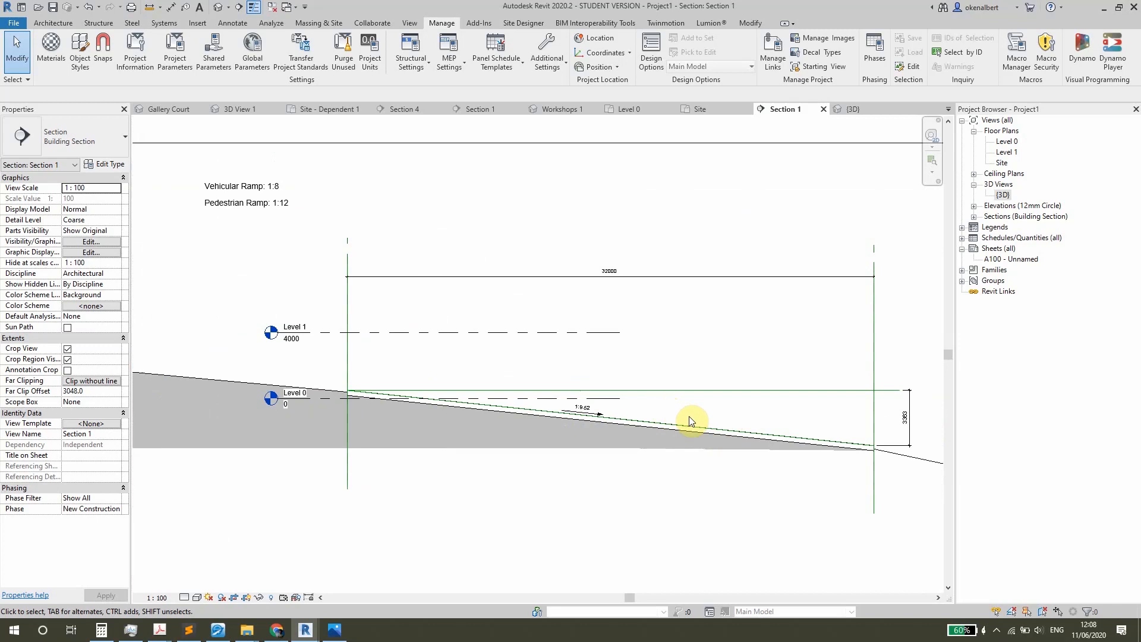
{"action": "scroll", "coordinate": [690, 421], "scroll_direction": "up", "scroll_amount": 1}
{"action": "middle_click_drag", "start_coordinate": [693, 413], "coordinate": [649, 430]}
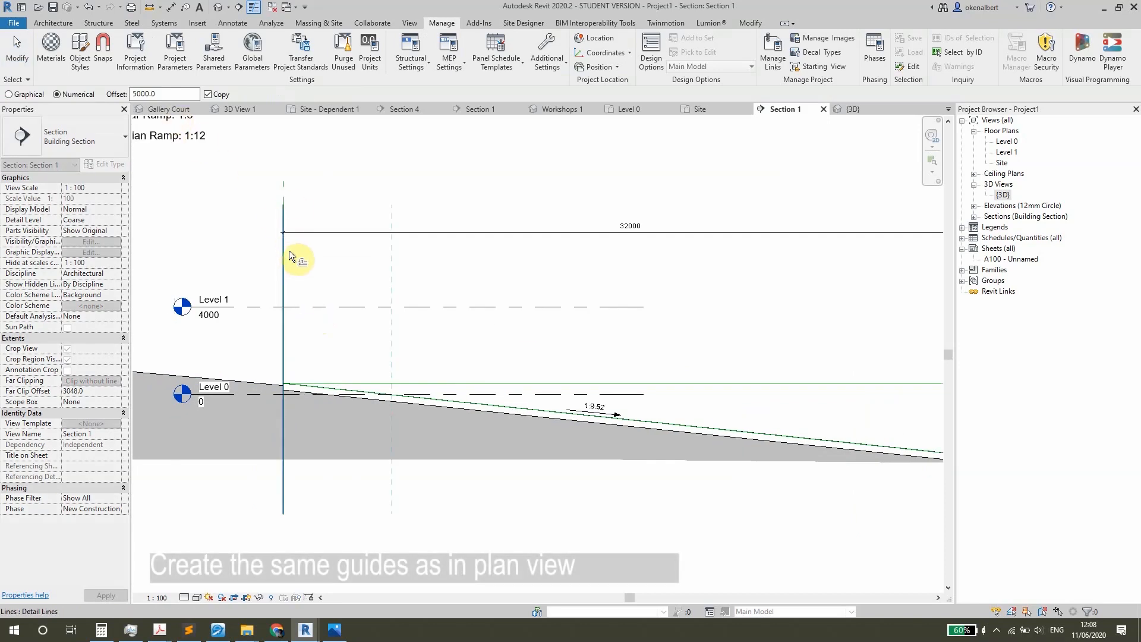
- Offset a copy of the vertical guide at the pad's upper end by 5000 mm downhill and label the first bay "parking"
{"action": "left_click", "coordinate": [289, 251]}
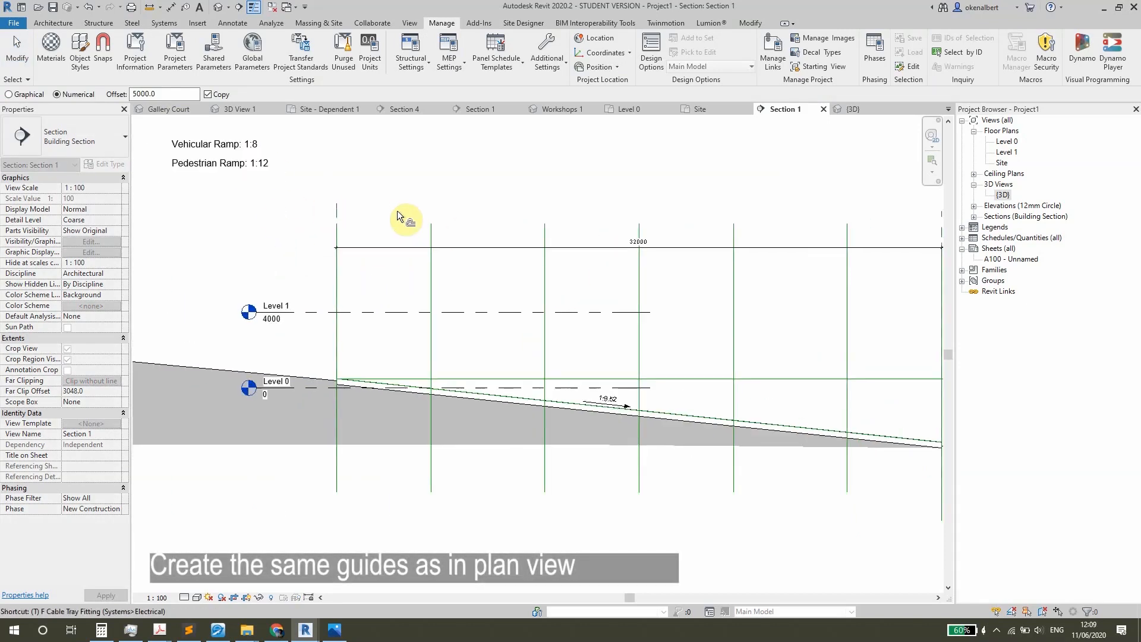
{"action": "key", "text": "t"}
{"action": "key", "text": "x"}
{"action": "left_click", "coordinate": [367, 232]}
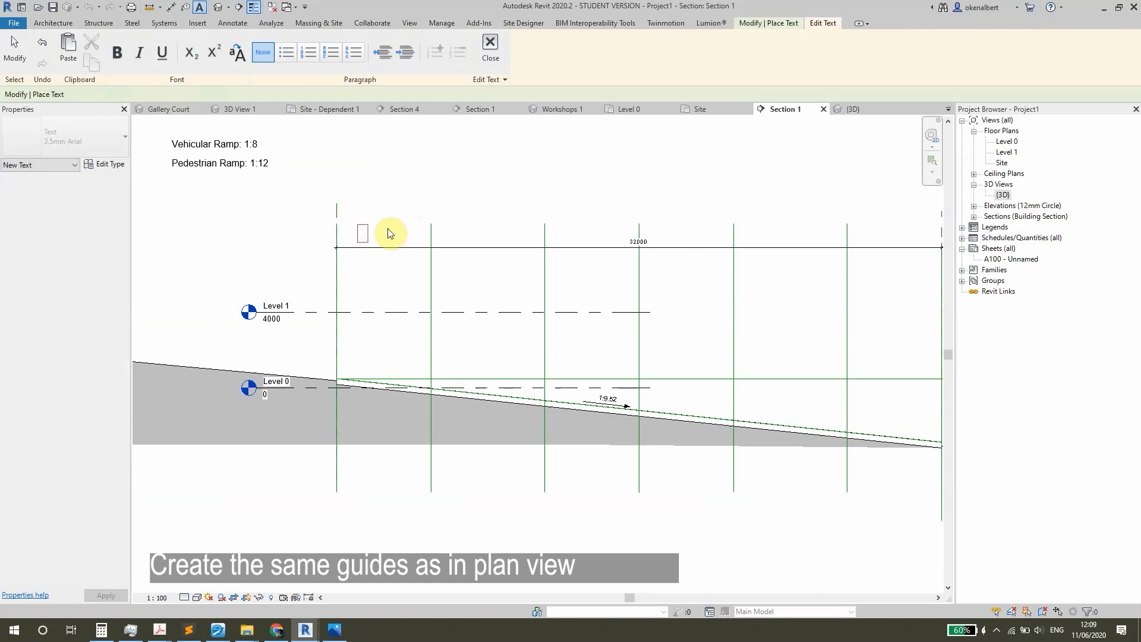
{"action": "type", "text": "parking"}
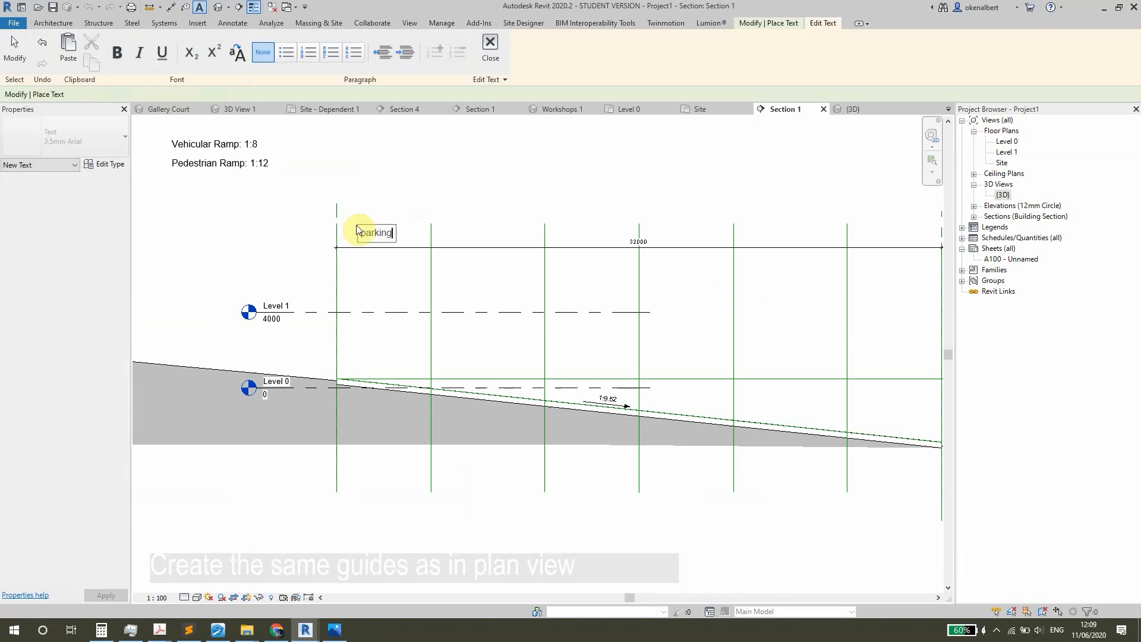
{"action": "left_click", "coordinate": [473, 214]}
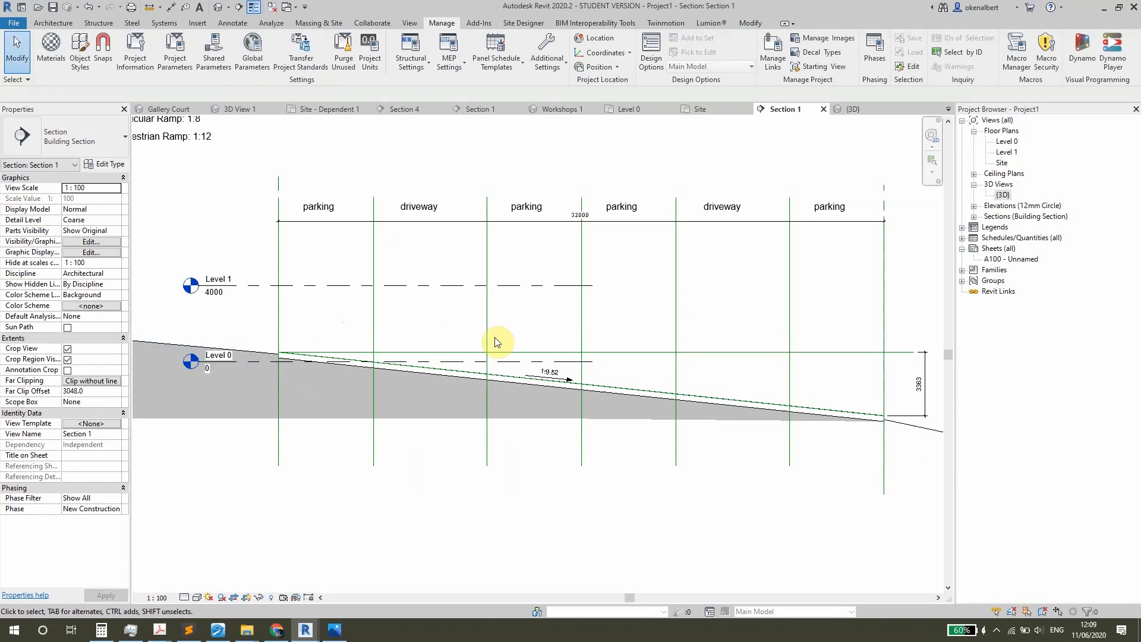
{"action": "scroll", "coordinate": [535, 353], "scroll_direction": "down", "scroll_amount": 3}
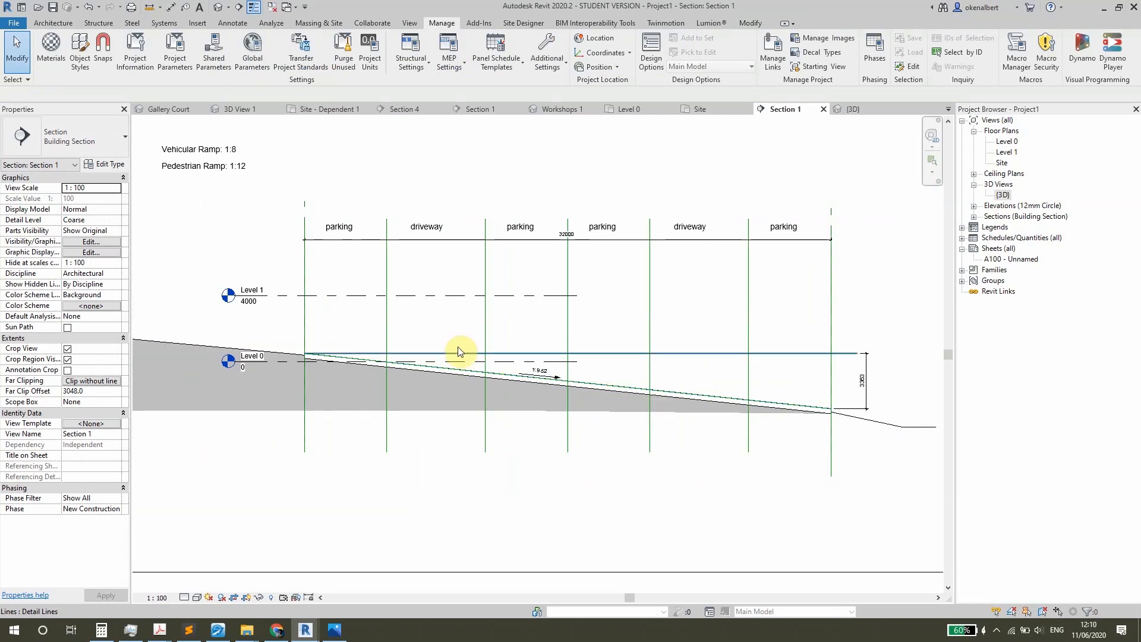
{"action": "scroll", "coordinate": [445, 354], "scroll_direction": "up", "scroll_amount": 4}
{"action": "scroll", "coordinate": [355, 364], "scroll_direction": "up", "scroll_amount": 1}
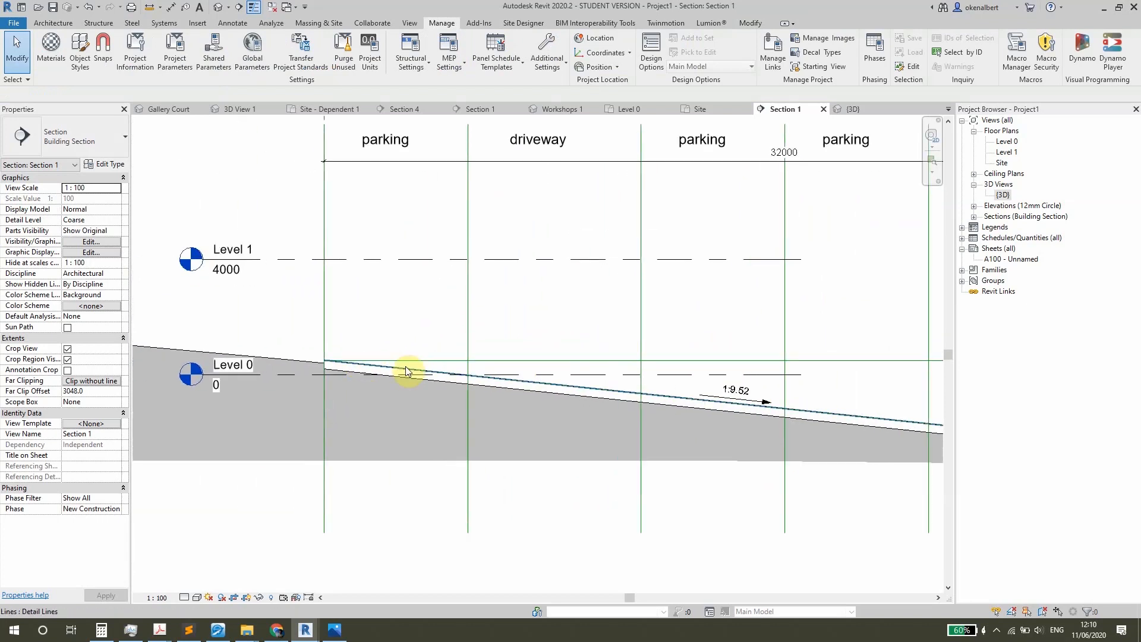
{"action": "left_click", "coordinate": [436, 375]}
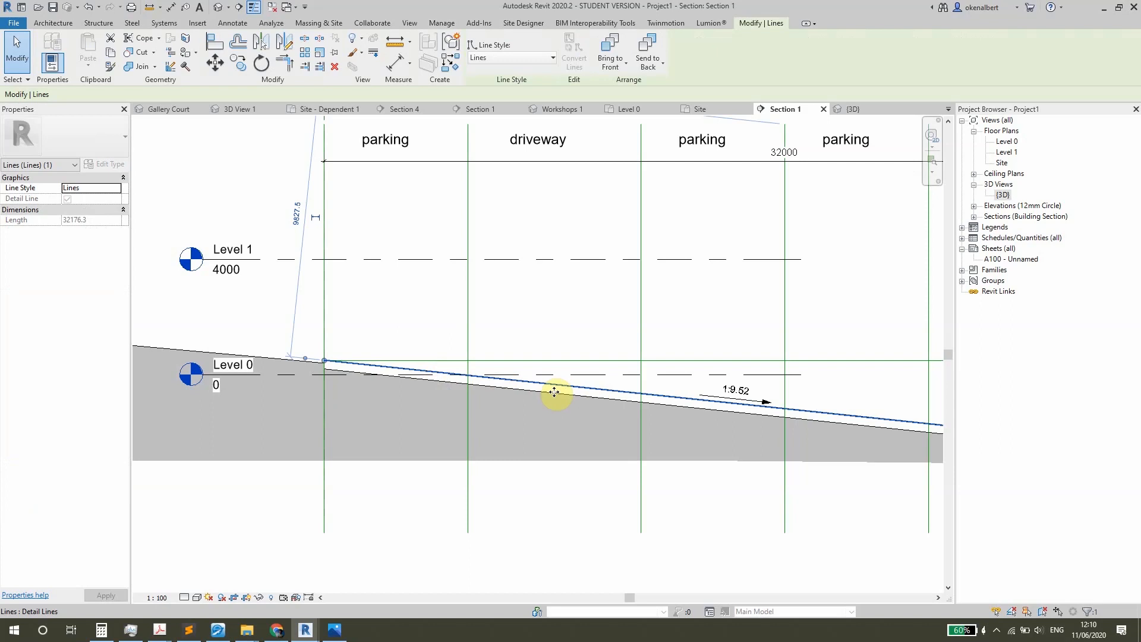
{"action": "middle_click_drag", "start_coordinate": [520, 386], "coordinate": [566, 403]}
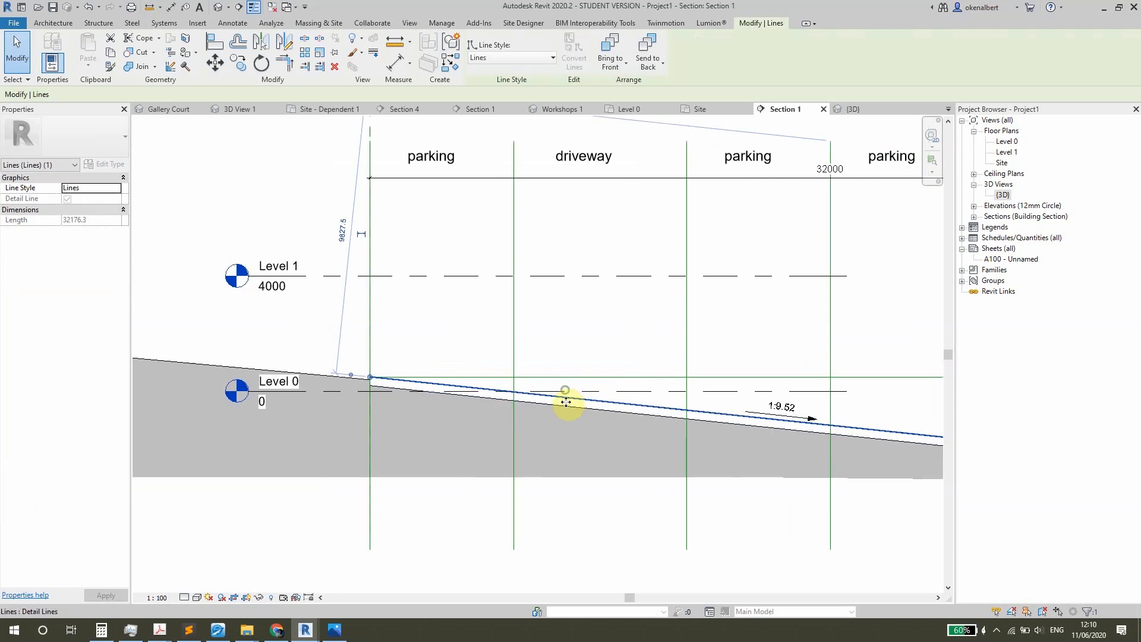
{"action": "key", "text": "d"}
{"action": "key", "text": "l"}
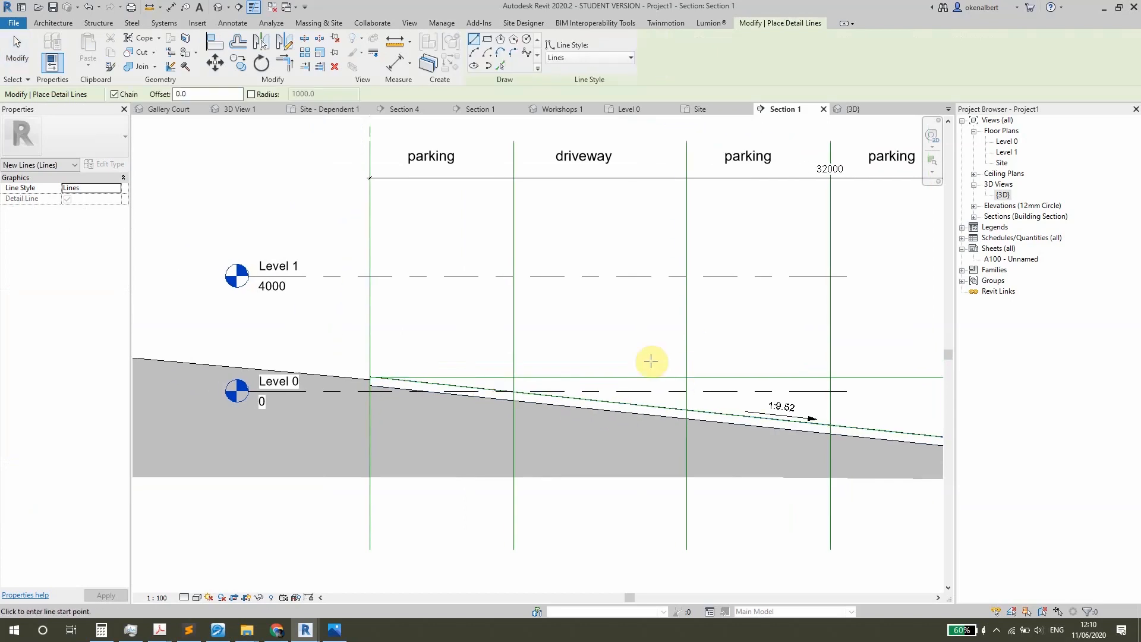
{"action": "middle_click_drag", "start_coordinate": [438, 336], "coordinate": [351, 349]}
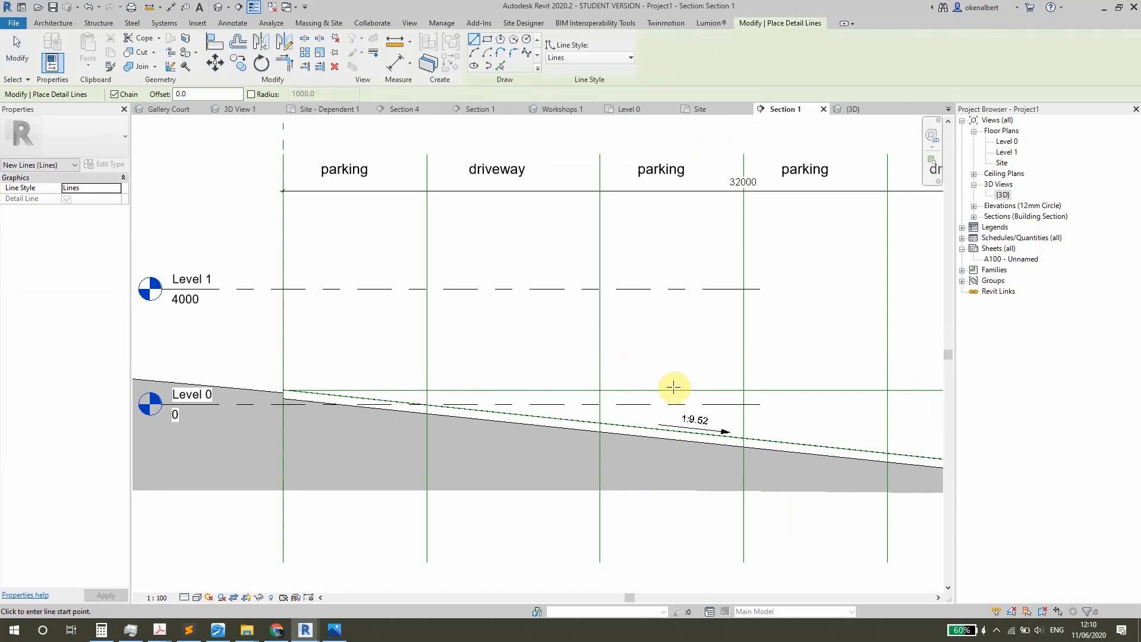
{"action": "key", "text": "Escape"}
{"action": "key", "text": "Escape"}
{"action": "scroll", "coordinate": [753, 397], "scroll_direction": "down", "scroll_amount": 1}
{"action": "middle_click_drag", "start_coordinate": [755, 400], "coordinate": [626, 389]}
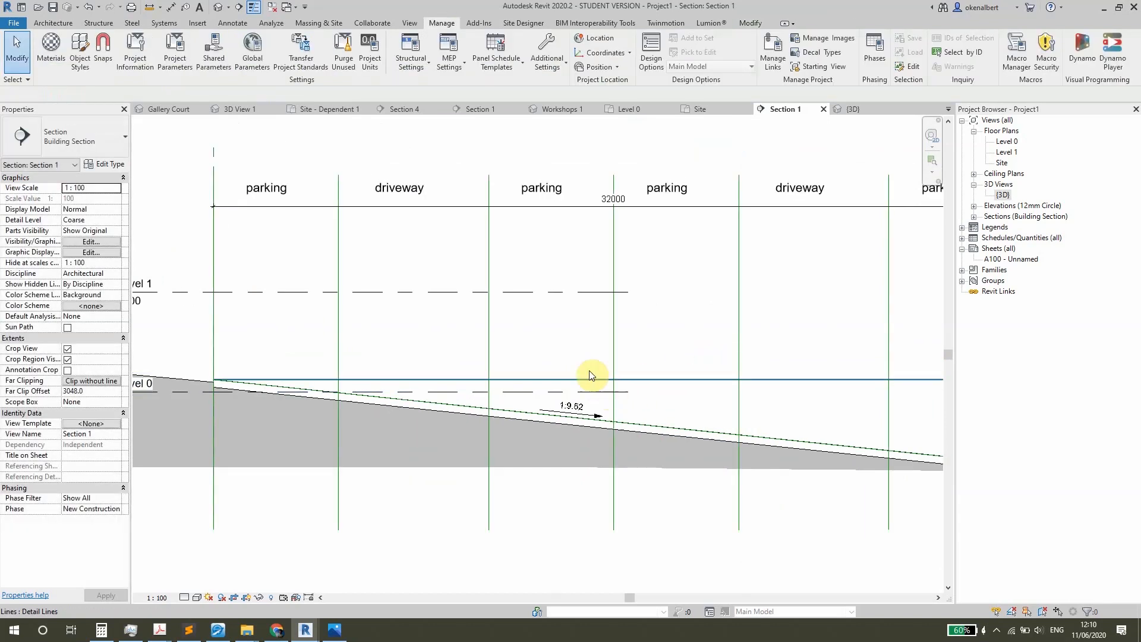
- Create a new line style named "red lines" as a subcategory of Lines
{"action": "left_click", "coordinate": [547, 57]}
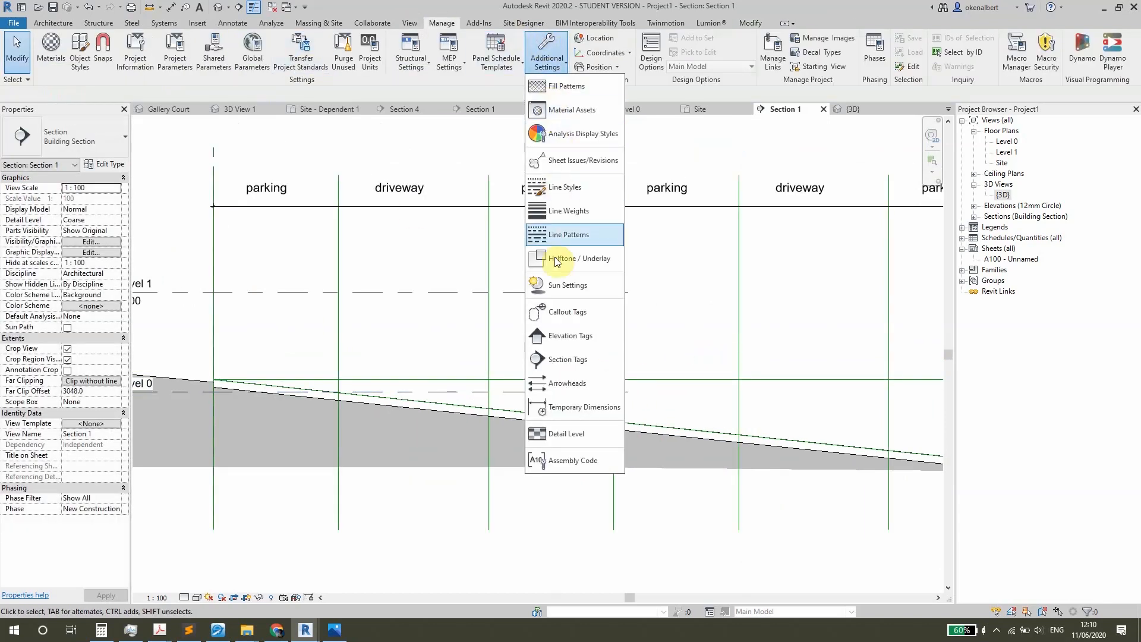
{"action": "left_click", "coordinate": [565, 186]}
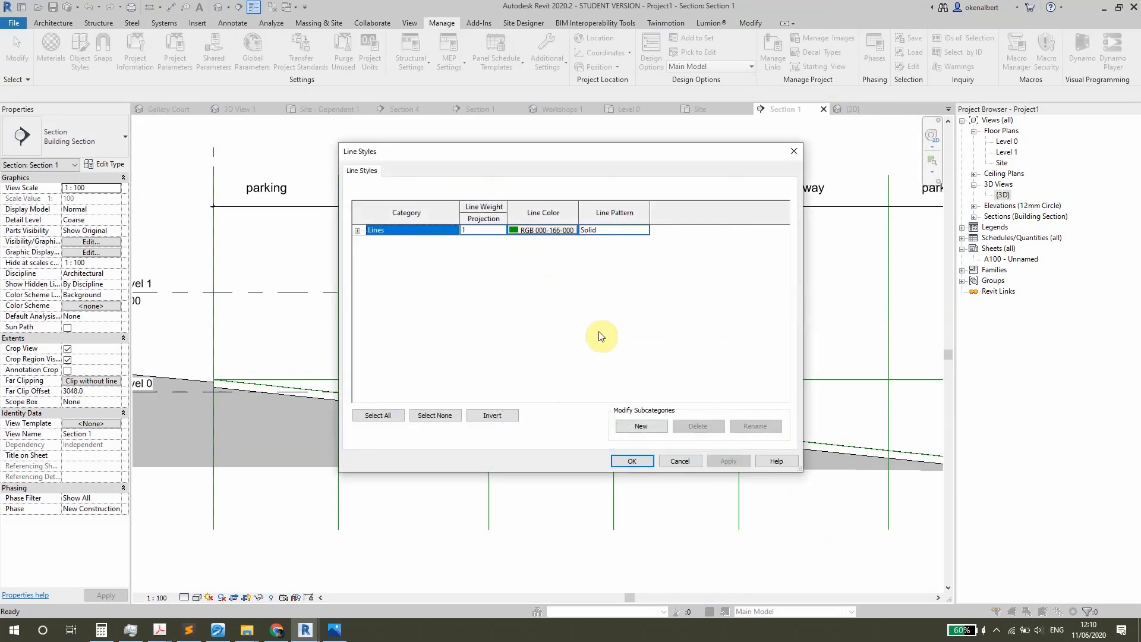
{"action": "left_click", "coordinate": [642, 426]}
{"action": "type", "text": "re"}
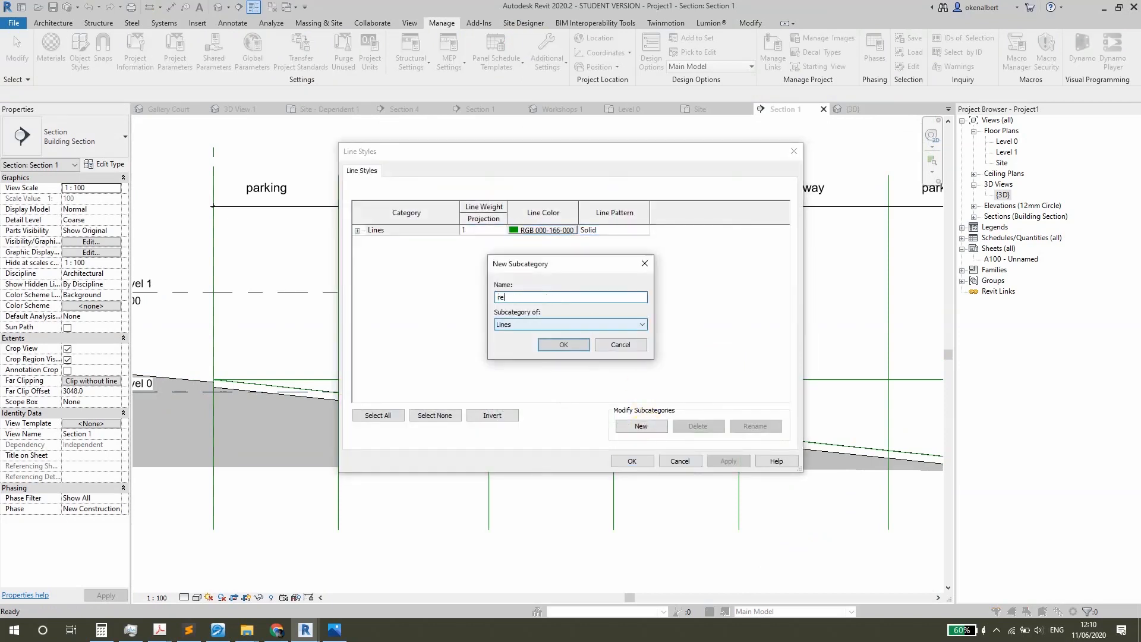
{"action": "type", "text": "d lines"}
{"action": "key", "text": "Return"}
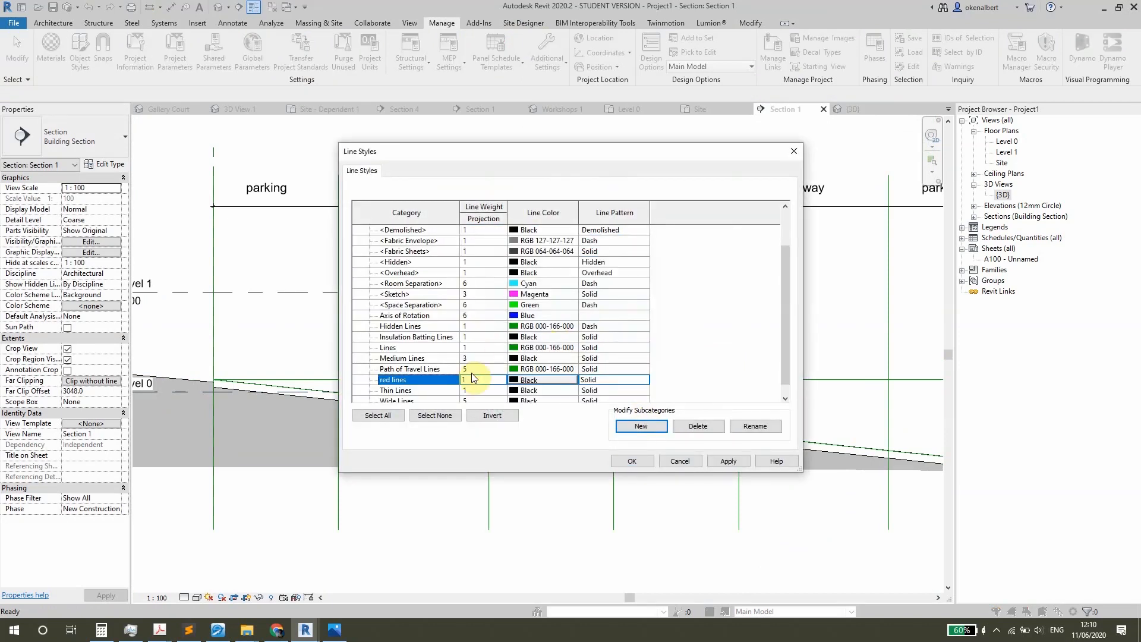
- Set the "red lines" style's line color to Red and apply the line style changes
{"action": "left_click", "coordinate": [531, 380]}
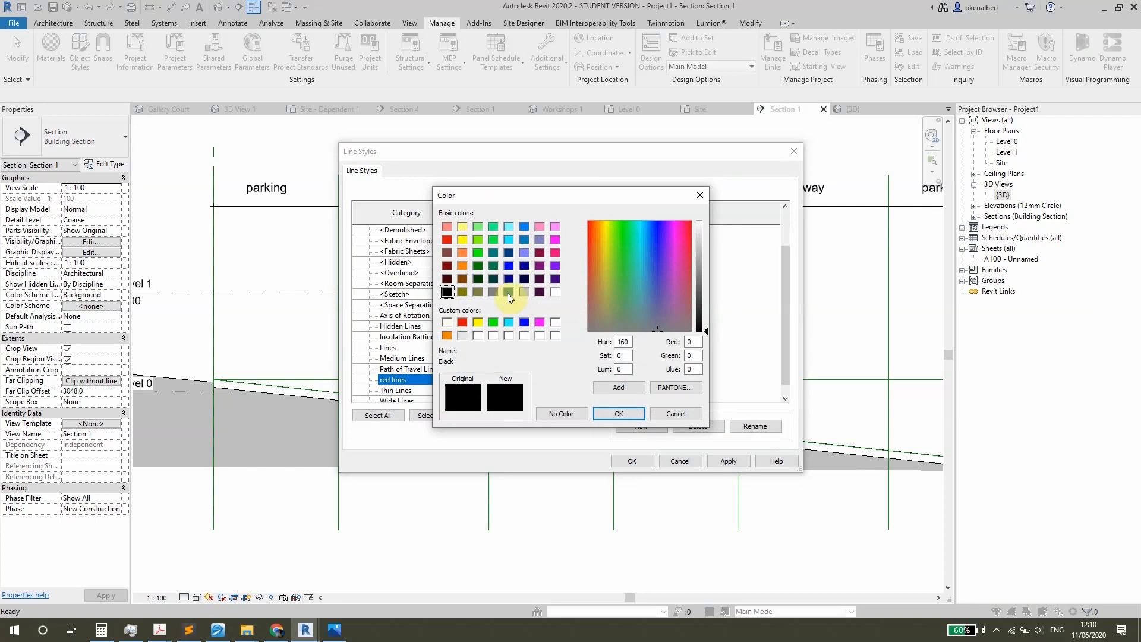
{"action": "left_click", "coordinate": [447, 239]}
{"action": "left_click", "coordinate": [619, 413]}
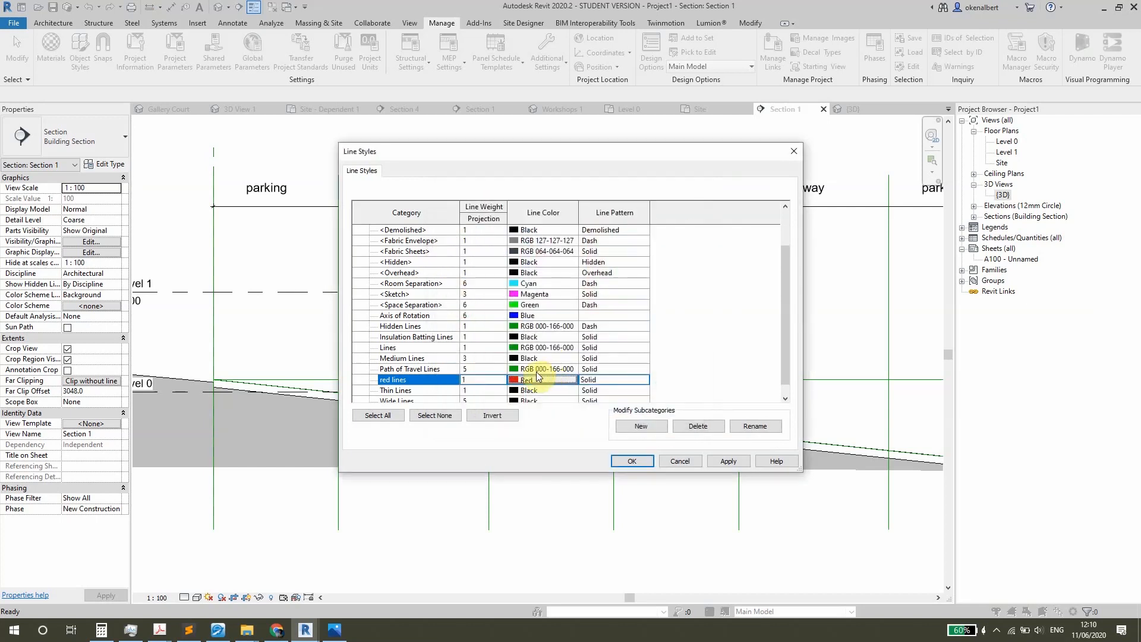
{"action": "left_click", "coordinate": [634, 461]}
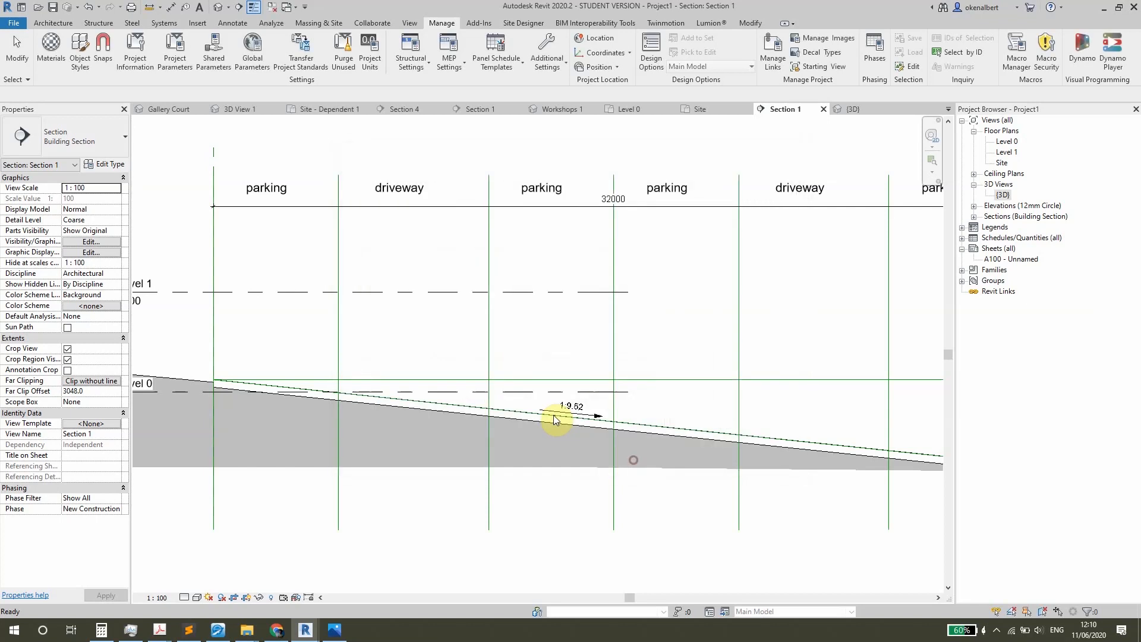
- Draw a horizontal detail line in the "red lines" style from the pad's upper end to the guide between the two middle parking bays
{"action": "key", "text": "l"}
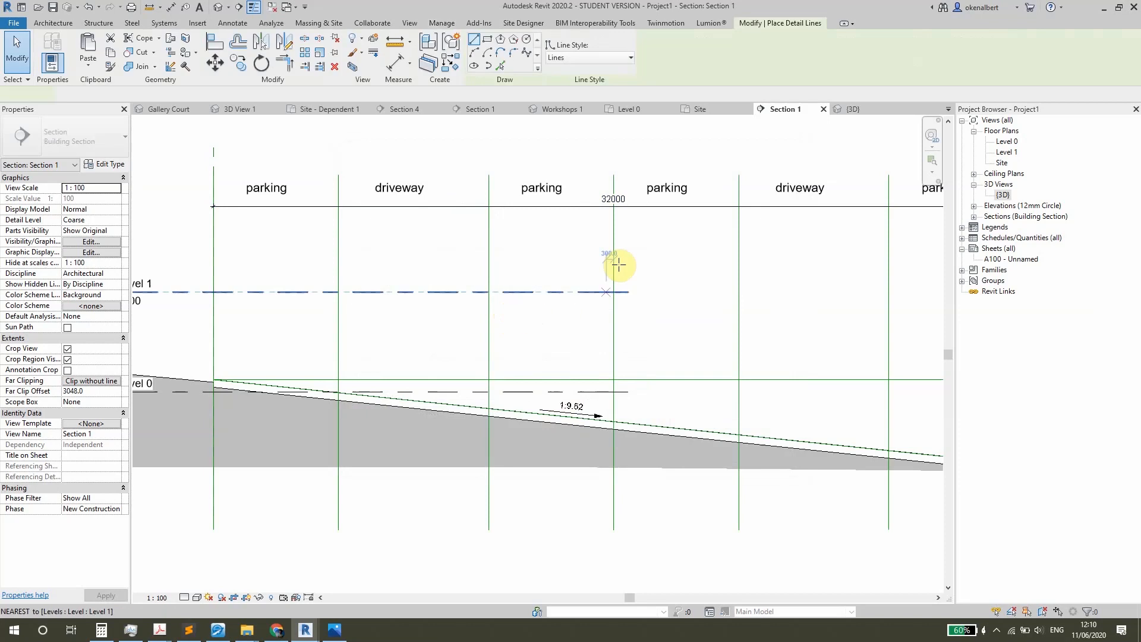
{"action": "left_click", "coordinate": [572, 58]}
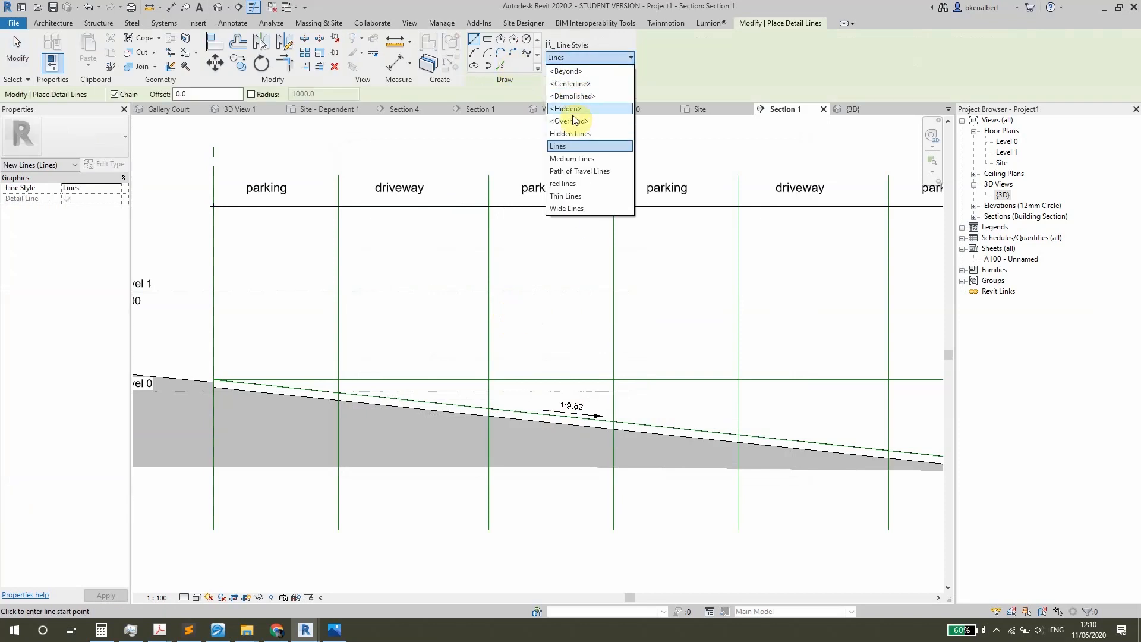
{"action": "left_click", "coordinate": [575, 172]}
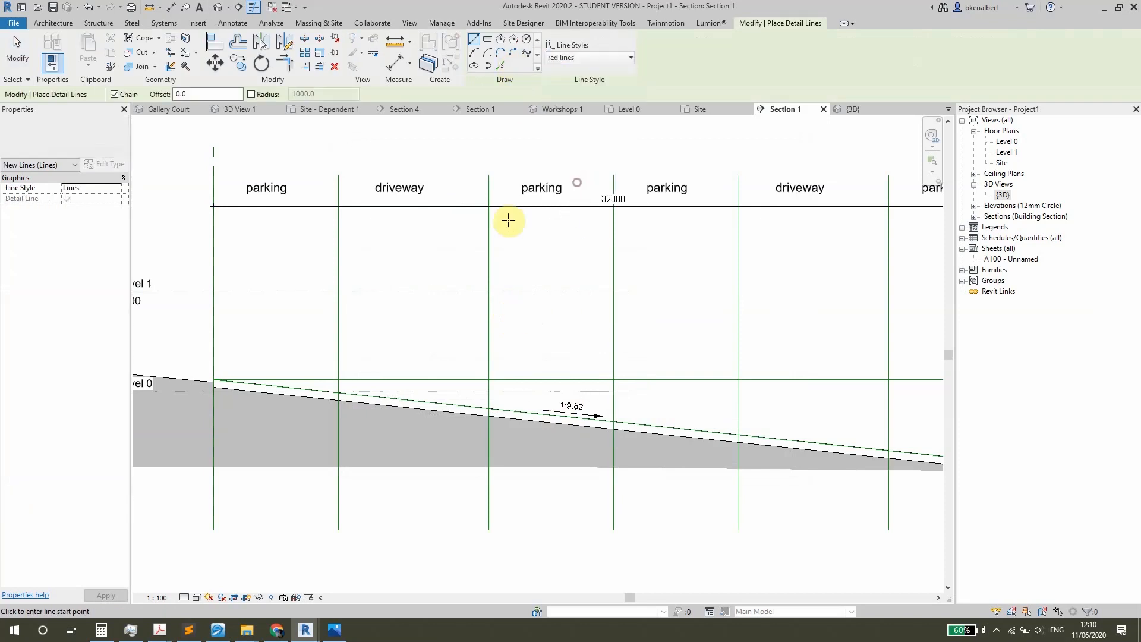
{"action": "left_click", "coordinate": [216, 379]}
{"action": "scroll", "coordinate": [612, 379], "scroll_direction": "up", "scroll_amount": 2}
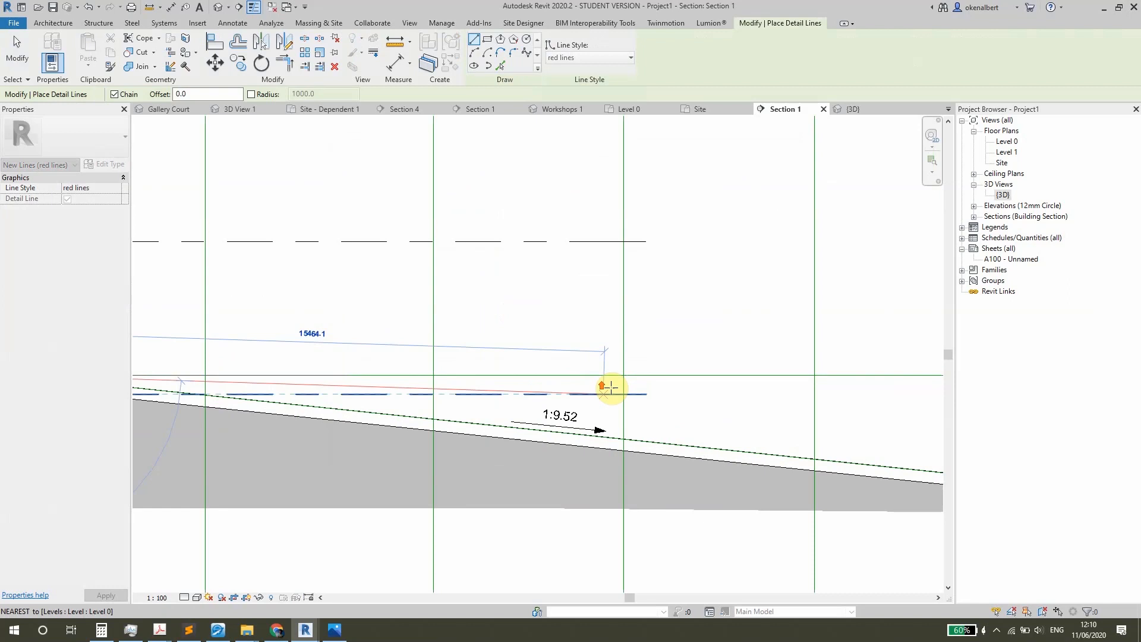
{"action": "left_click", "coordinate": [620, 376]}
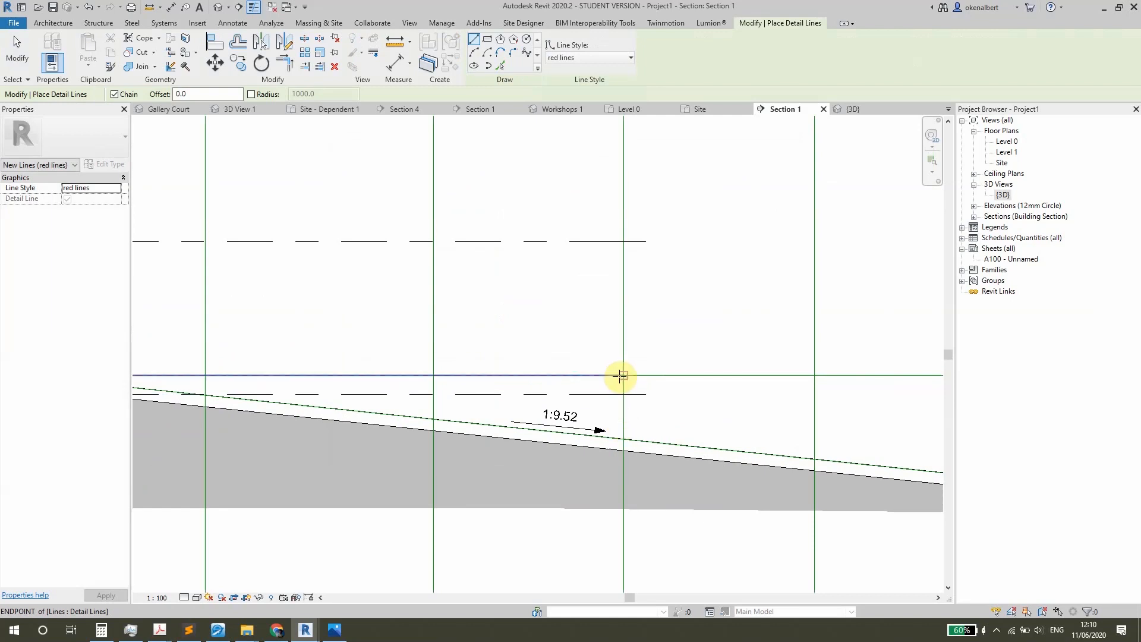
{"action": "key", "text": "Escape"}
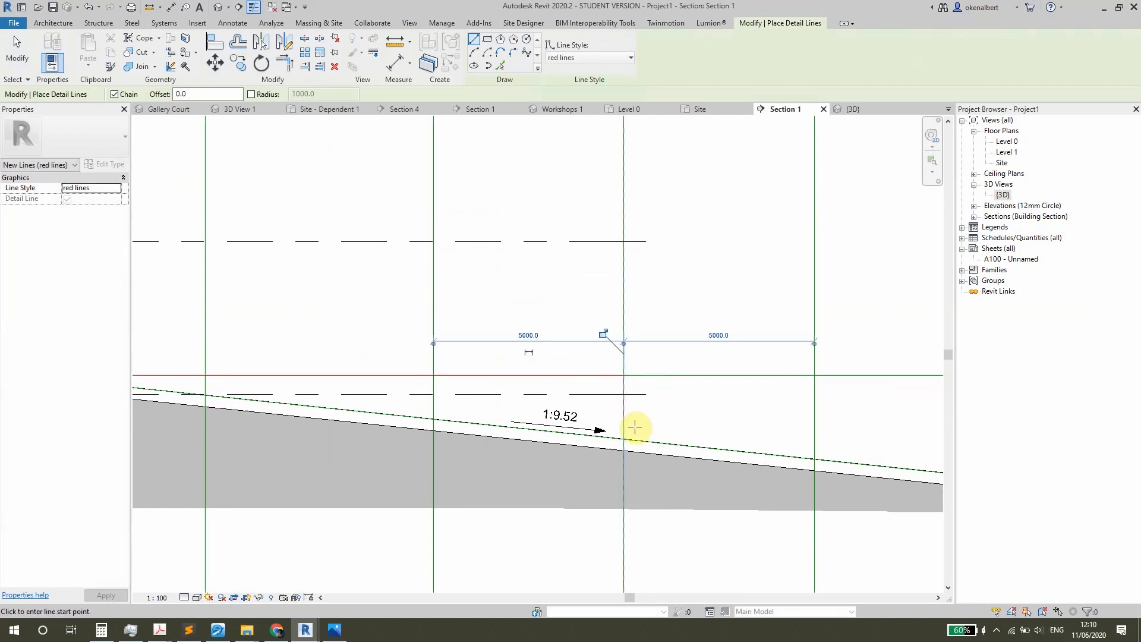
- Draw a second horizontal red line, about 1200 mm below the first, from the middle guide to the guide at the pad's lower end
{"action": "left_click", "coordinate": [624, 422]}
{"action": "scroll", "coordinate": [668, 418], "scroll_direction": "down", "scroll_amount": 1}
{"action": "middle_click_drag", "start_coordinate": [668, 418], "coordinate": [375, 358]}
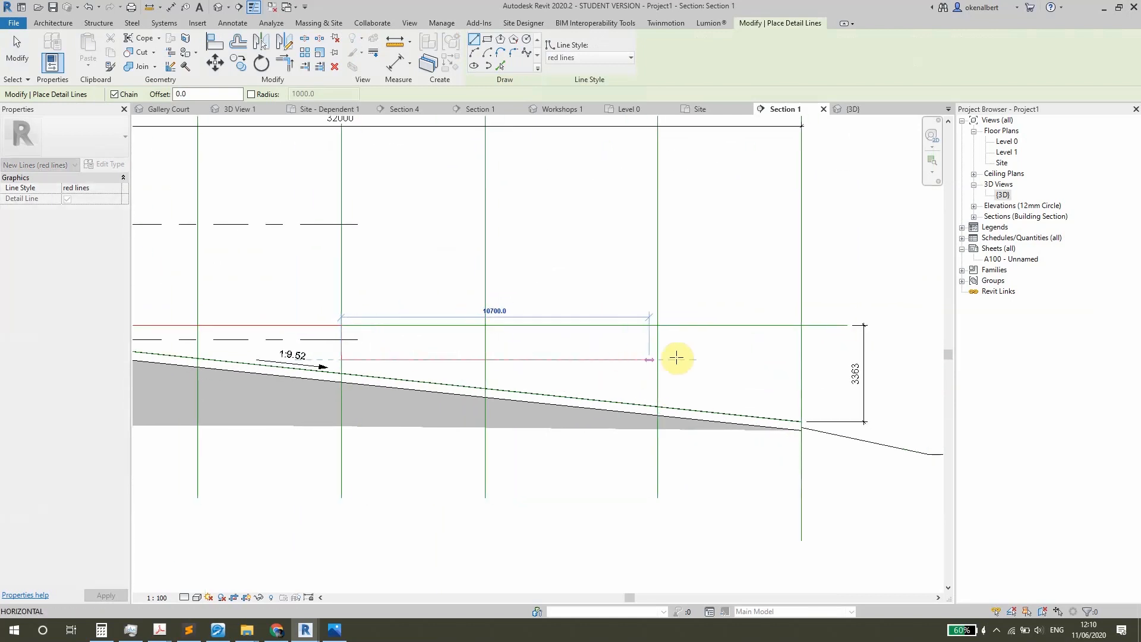
{"action": "left_click", "coordinate": [800, 359]}
{"action": "key", "text": "Escape"}
{"action": "scroll", "coordinate": [779, 372], "scroll_direction": "down", "scroll_amount": 1}
{"action": "middle_click_drag", "start_coordinate": [780, 380], "coordinate": [865, 380]}
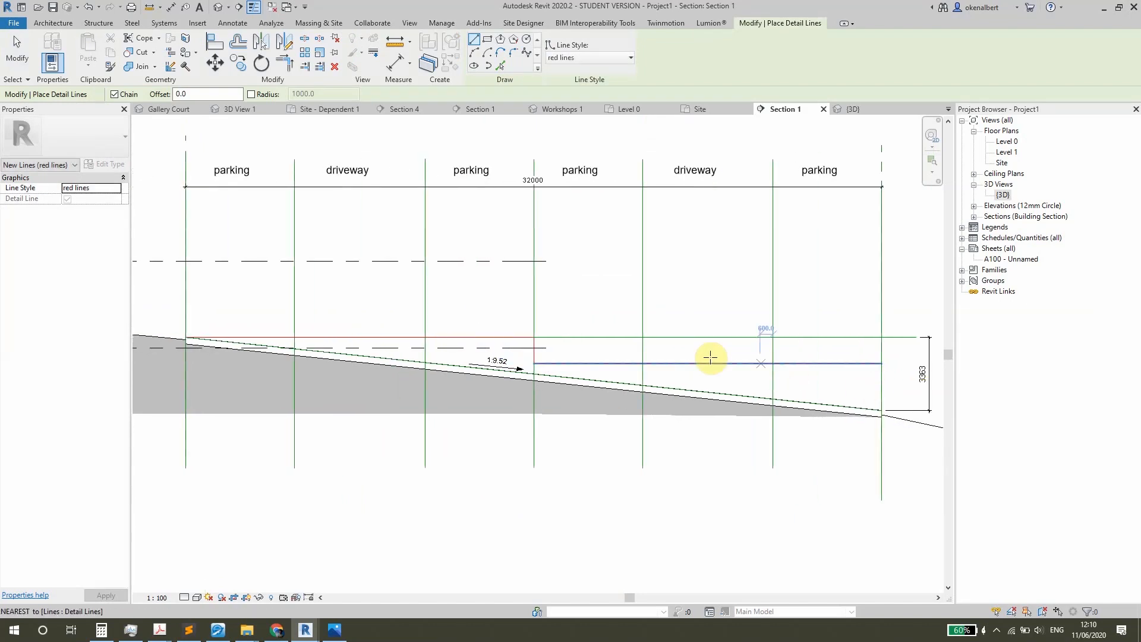
{"action": "key", "text": "Escape"}
- Slope the upper red line down 1200 mm to the start of the lower red line, with a vertical red drop at the middle guide
{"action": "middle_click_drag", "start_coordinate": [640, 362], "coordinate": [746, 362]}
{"action": "scroll", "coordinate": [633, 324], "scroll_direction": "up", "scroll_amount": 2}
{"action": "left_click", "coordinate": [615, 331]}
{"action": "left_click_drag", "start_coordinate": [689, 329], "coordinate": [704, 359]}
{"action": "scroll", "coordinate": [694, 357], "scroll_direction": "up", "scroll_amount": 2}
- Move the 1200 mm vertical red line straight down the middle guide so it starts at the sloped red line's lower end
{"action": "left_click", "coordinate": [635, 333]}
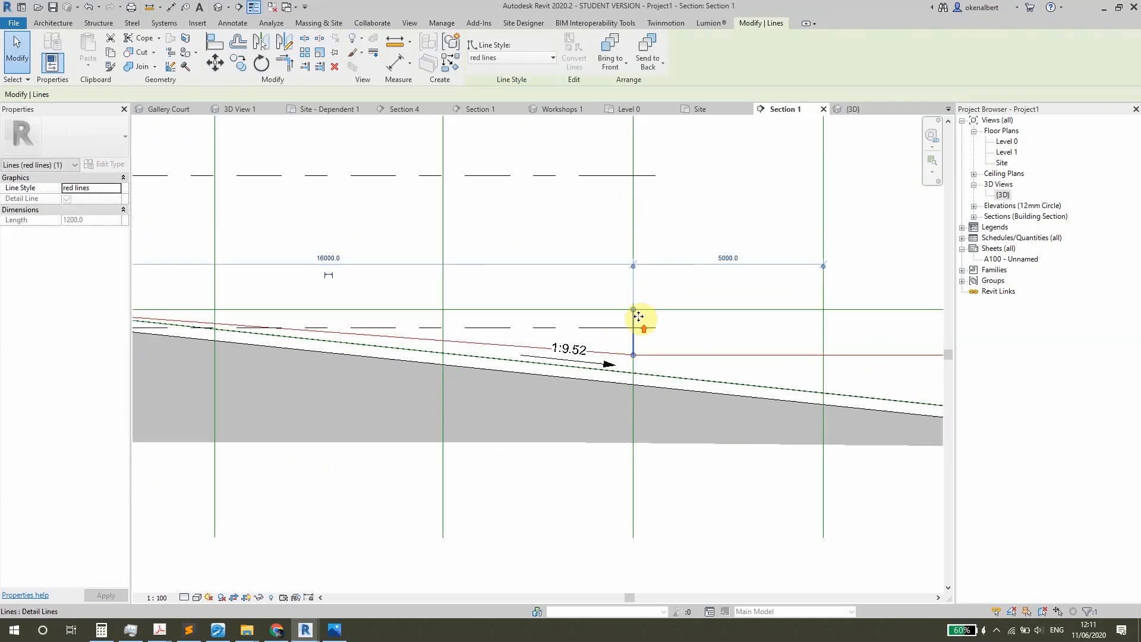
{"action": "left_click_drag", "start_coordinate": [641, 321], "coordinate": [641, 320]}
{"action": "left_click", "coordinate": [634, 315]}
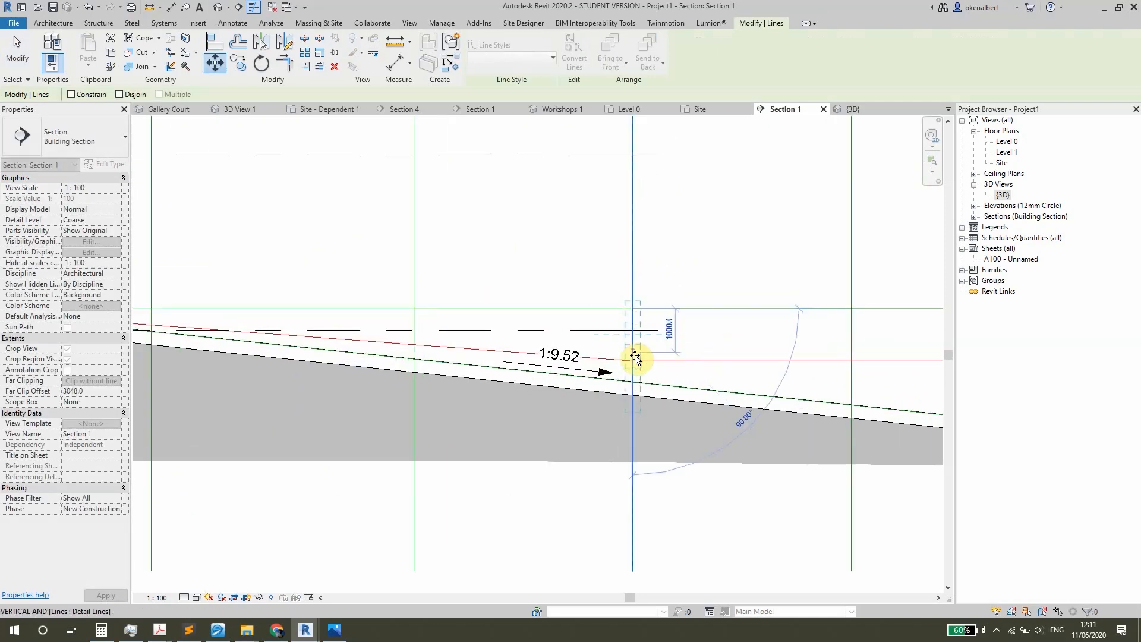
{"action": "left_click", "coordinate": [654, 366]}
{"action": "key", "text": "Escape"}
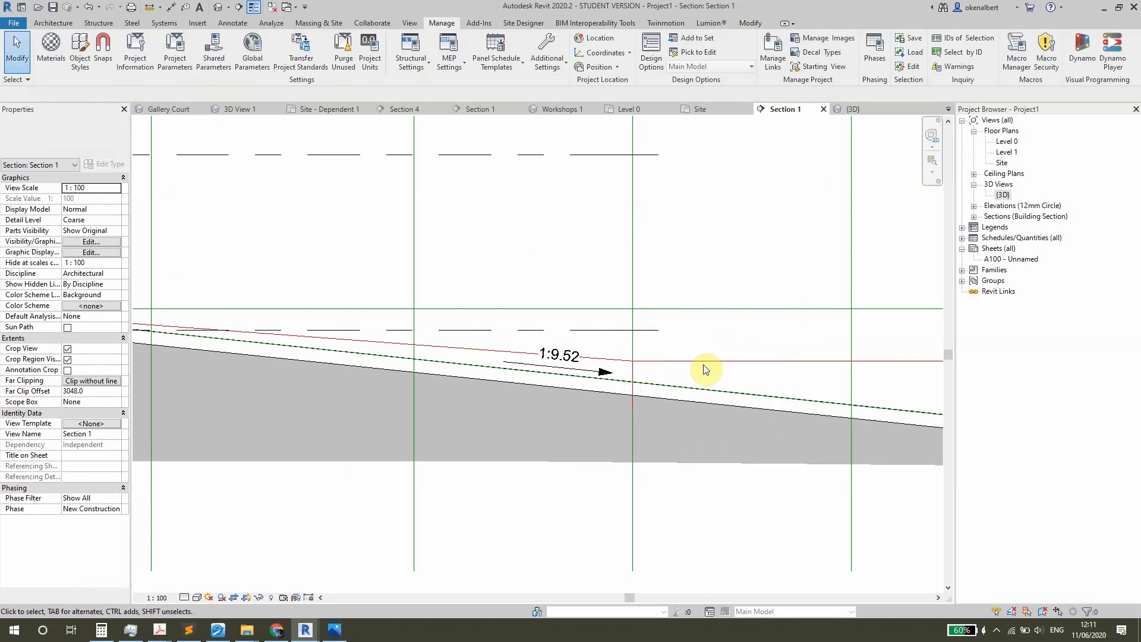
- Delete the lower horizontal red line running downhill from the middle guide
{"action": "key", "text": "d"}
{"action": "key", "text": "l"}
{"action": "left_click", "coordinate": [633, 362]}
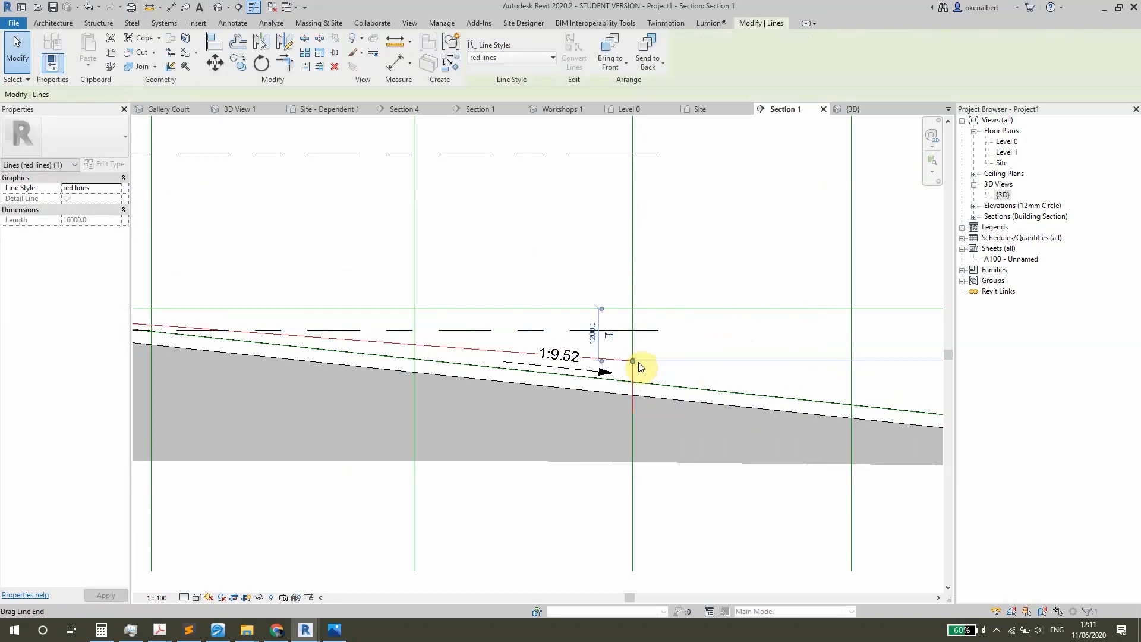
{"action": "key", "text": "Delete"}
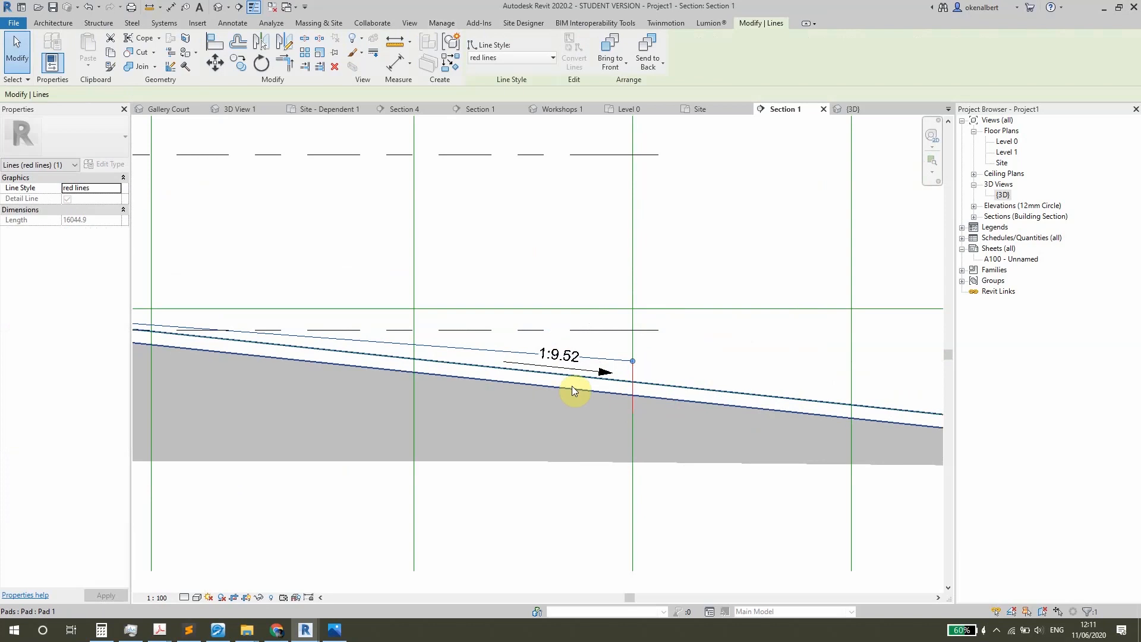
- Copy the sloped red line from the pad's upper end to the foot of the vertical red line at the middle guide
{"action": "scroll", "coordinate": [571, 386], "scroll_direction": "down", "scroll_amount": 3}
{"action": "key", "text": "c"}
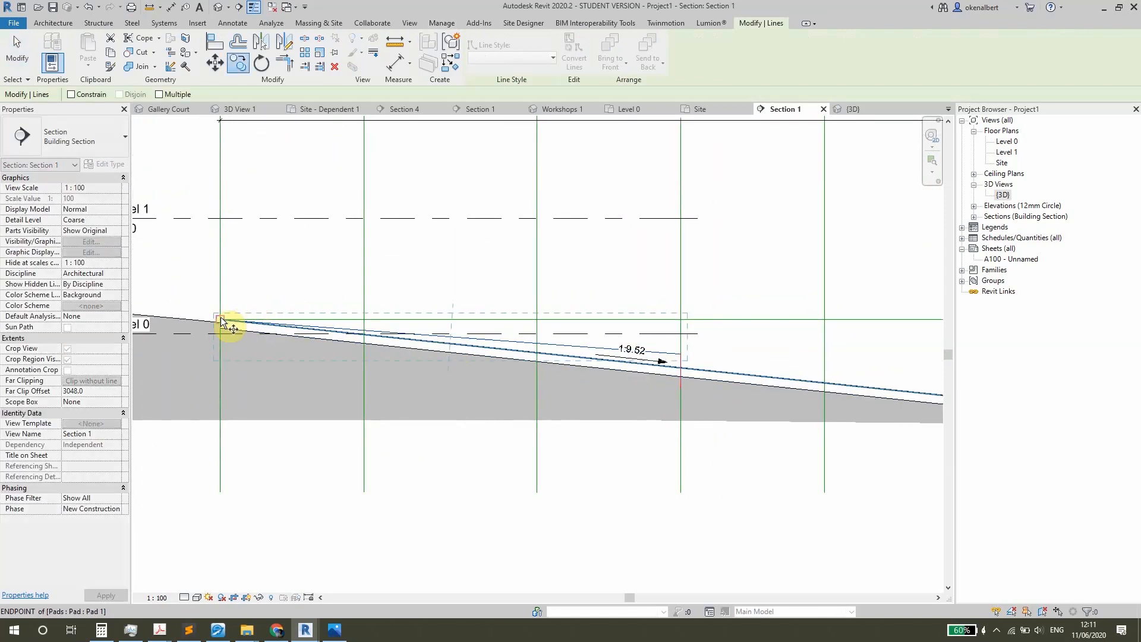
{"action": "left_click", "coordinate": [681, 389]}
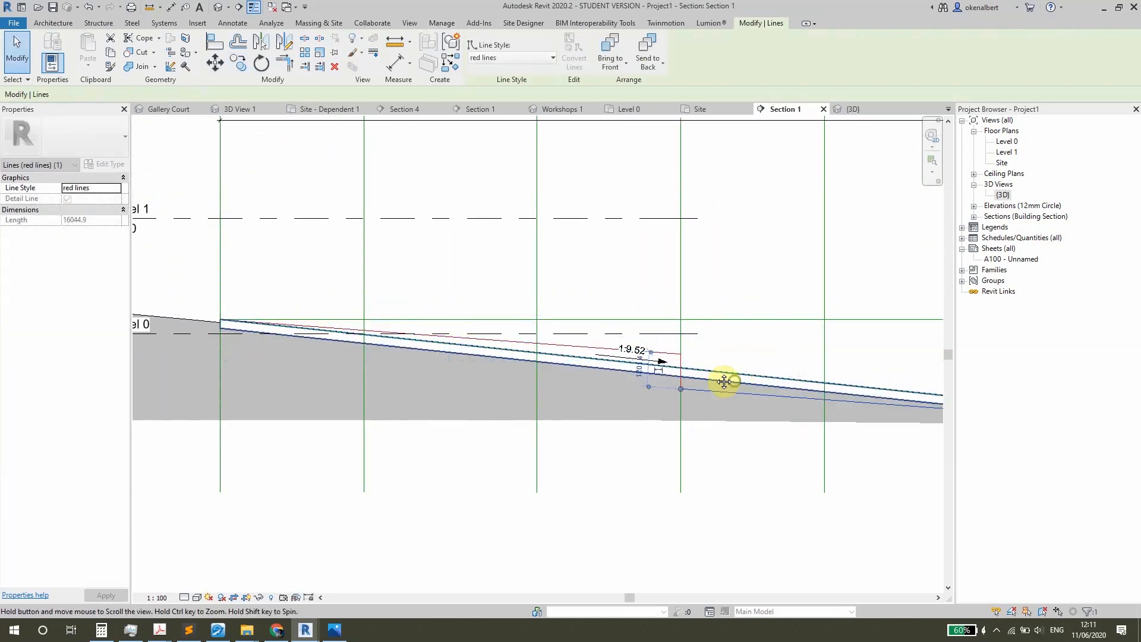
{"action": "scroll", "coordinate": [438, 373], "scroll_direction": "up", "scroll_amount": 3}
{"action": "key", "text": "Escape"}
{"action": "scroll", "coordinate": [800, 397], "scroll_direction": "up", "scroll_amount": 2}
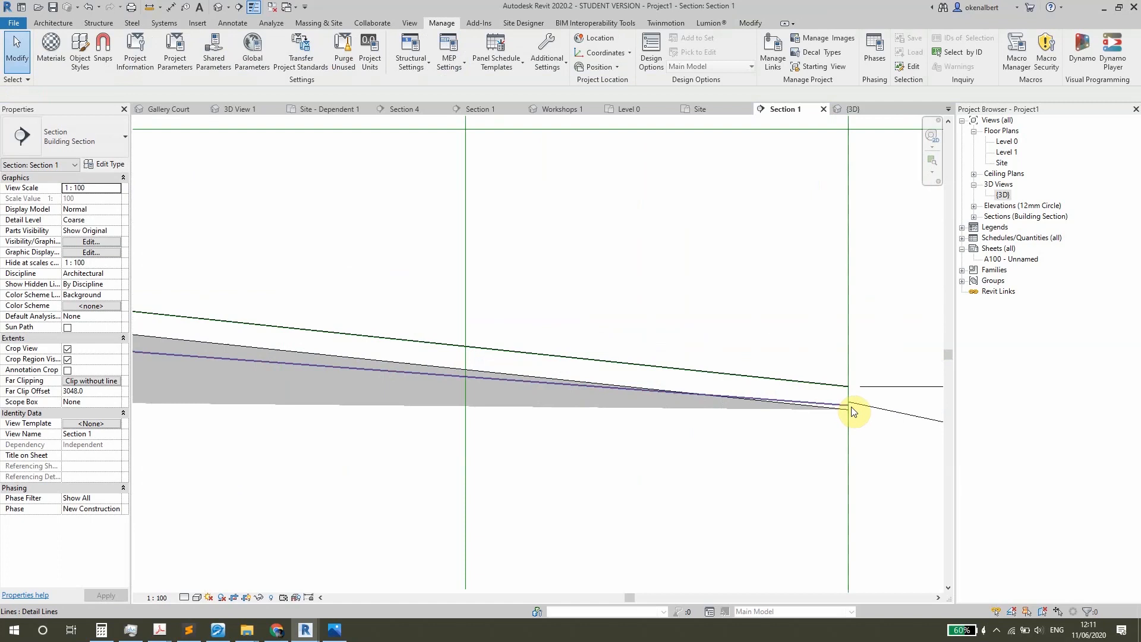
- Compare the stepped red ramp profile with the sloped pad and the terrain along all the parking and driveway bays
{"action": "scroll", "coordinate": [650, 400], "scroll_direction": "down", "scroll_amount": 2}
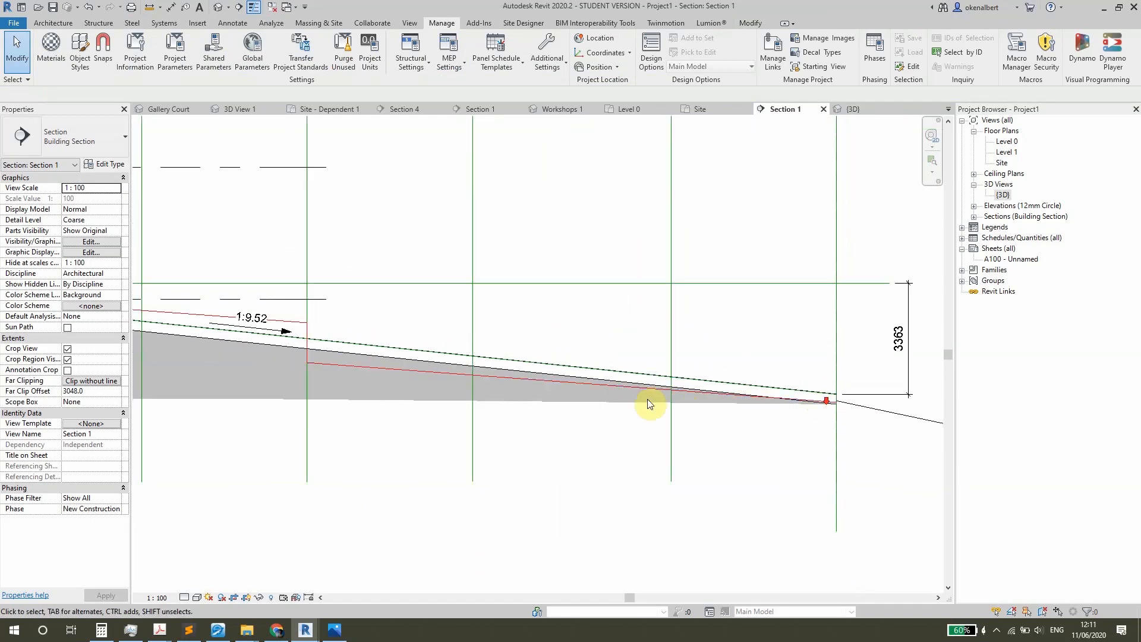
{"action": "middle_click_drag", "start_coordinate": [408, 377], "coordinate": [583, 367]}
{"action": "middle_click_drag", "start_coordinate": [516, 319], "coordinate": [610, 357]}
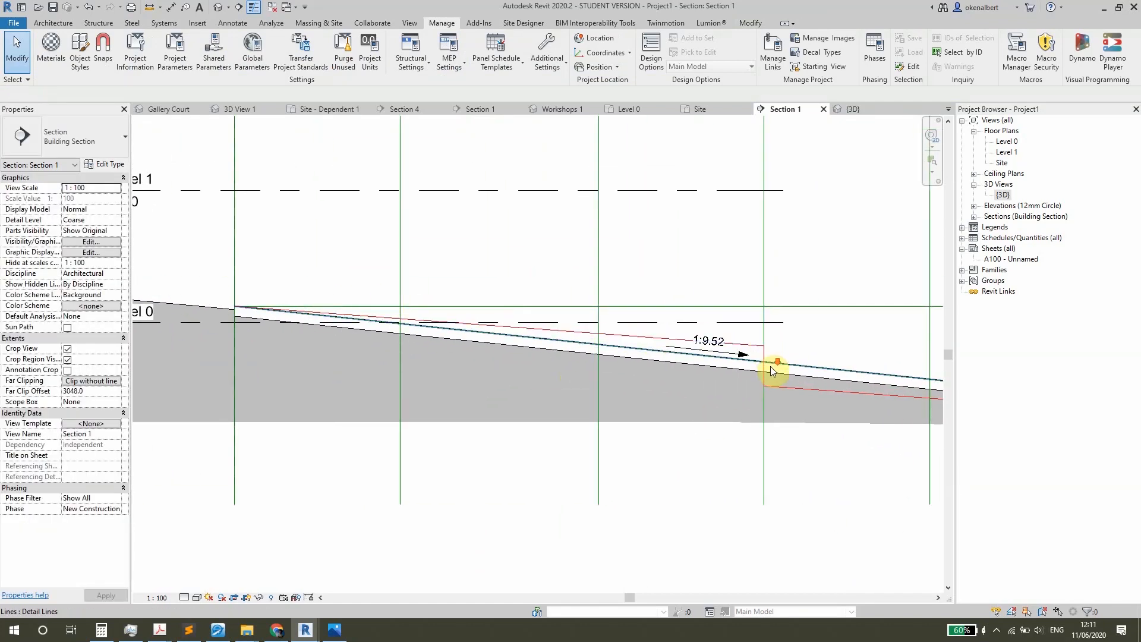
{"action": "mouse_move", "coordinate": [773, 371]}
{"action": "middle_mouse_down"}
{"action": "mouse_move", "coordinate": [553, 349]}
{"action": "mouse_move", "coordinate": [673, 408]}
{"action": "mouse_move", "coordinate": [722, 379]}
{"action": "middle_mouse_up"}
{"action": "scroll", "coordinate": [614, 357], "scroll_direction": "down", "scroll_amount": 2}
{"action": "scroll", "coordinate": [604, 375], "scroll_direction": "down", "scroll_amount": 1}
{"action": "scroll", "coordinate": [526, 347], "scroll_direction": "up", "scroll_amount": 1}
{"action": "scroll", "coordinate": [609, 367], "scroll_direction": "down", "scroll_amount": 2}
{"action": "scroll", "coordinate": [631, 381], "scroll_direction": "up", "scroll_amount": 2}
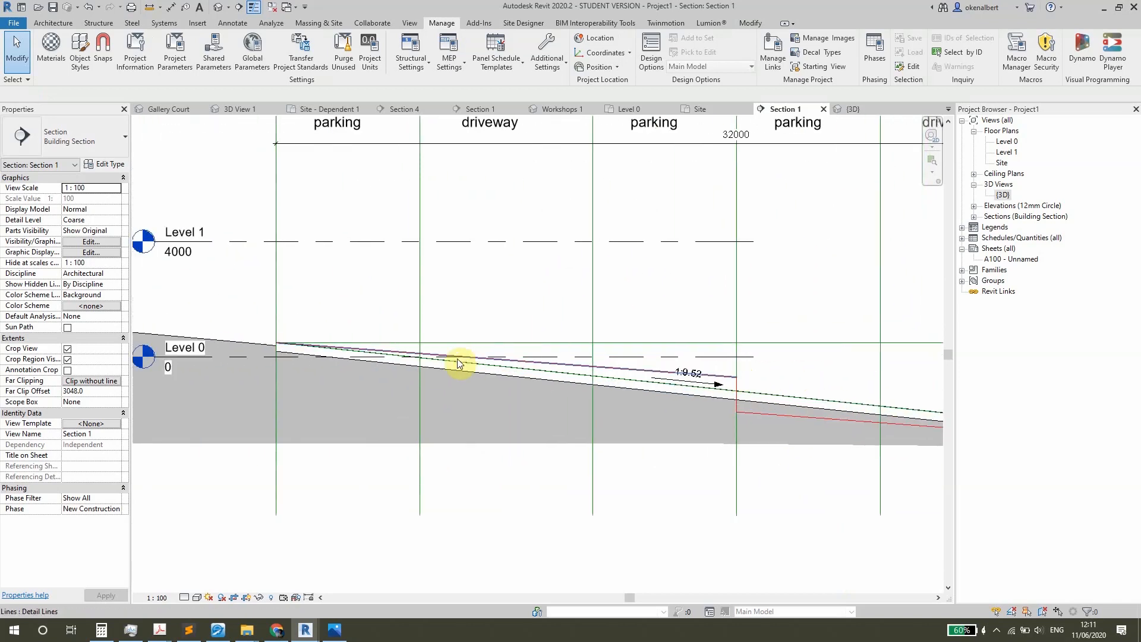
{"action": "scroll", "coordinate": [382, 364], "scroll_direction": "up", "scroll_amount": 2}
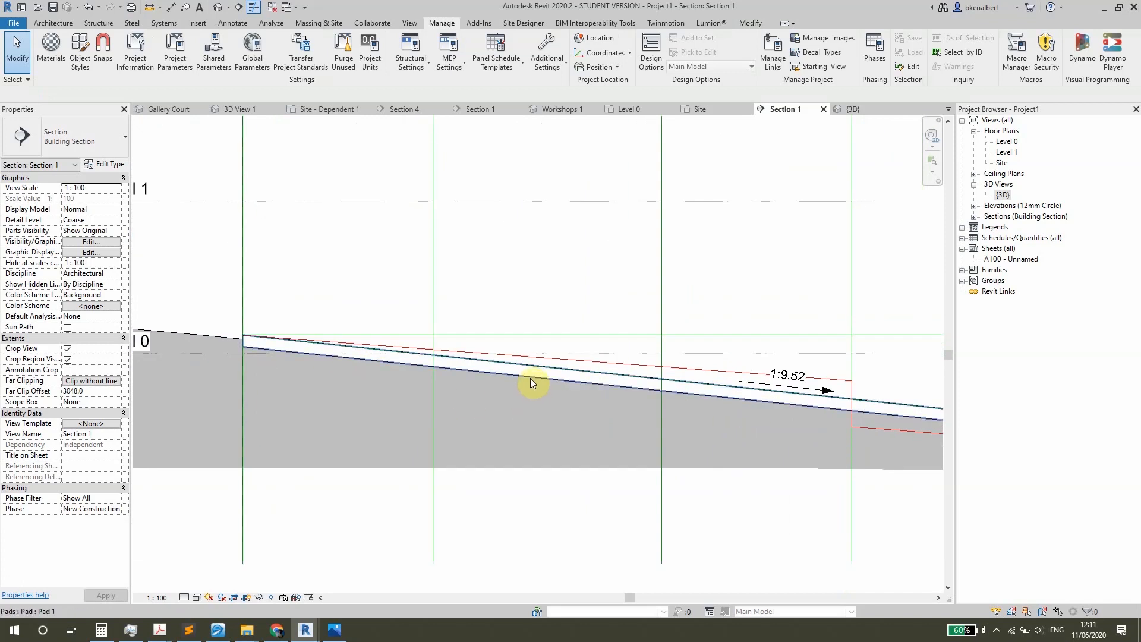
- Dimension the vertical drop from Level 0 to the lower end of the upper red ramp line at the middle guide
{"action": "left_click", "coordinate": [530, 379]}
{"action": "scroll", "coordinate": [287, 384], "scroll_direction": "down", "scroll_amount": 1}
{"action": "middle_click_drag", "start_coordinate": [289, 390], "coordinate": [386, 389]}
{"action": "scroll", "coordinate": [340, 346], "scroll_direction": "up", "scroll_amount": 3}
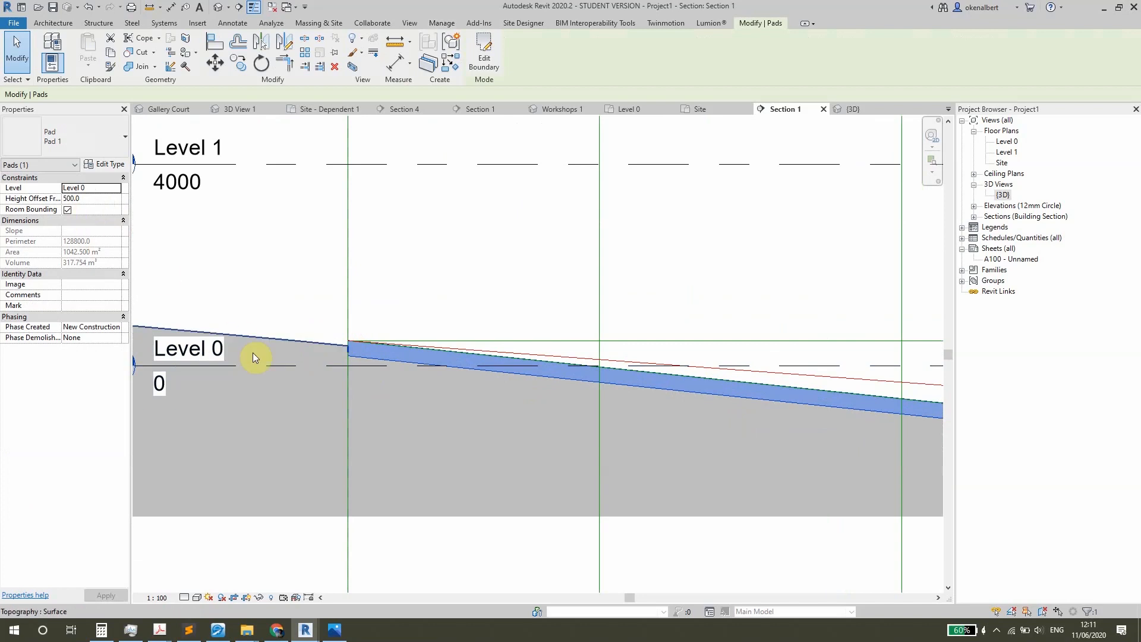
{"action": "scroll", "coordinate": [290, 368], "scroll_direction": "down", "scroll_amount": 2}
{"action": "middle_click_drag", "start_coordinate": [451, 375], "coordinate": [313, 364]}
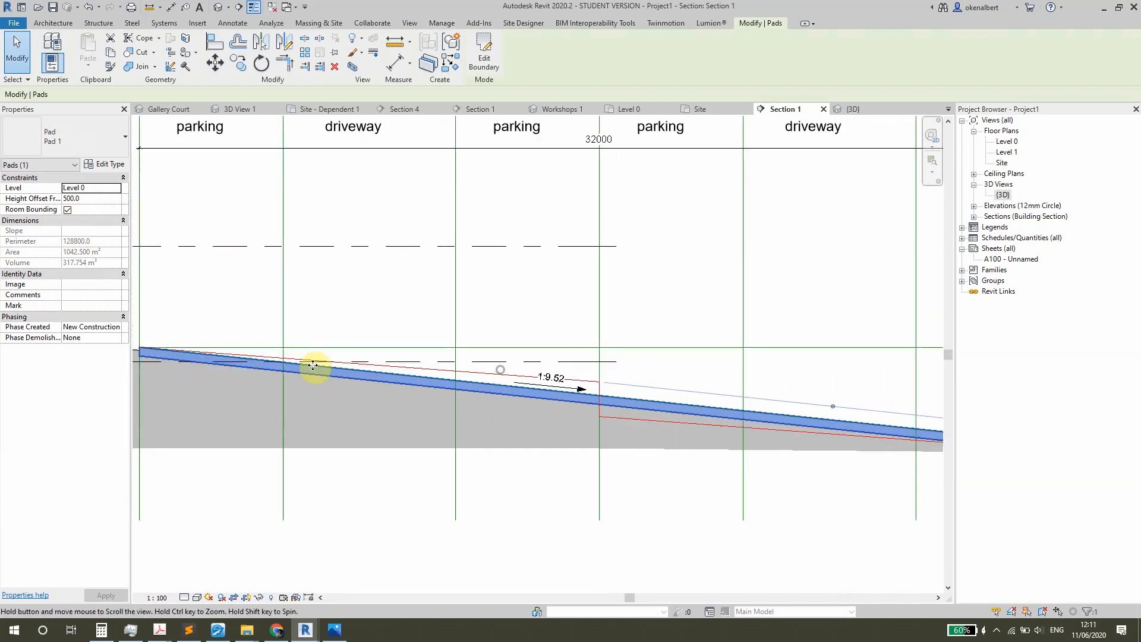
{"action": "scroll", "coordinate": [585, 372], "scroll_direction": "up", "scroll_amount": 3}
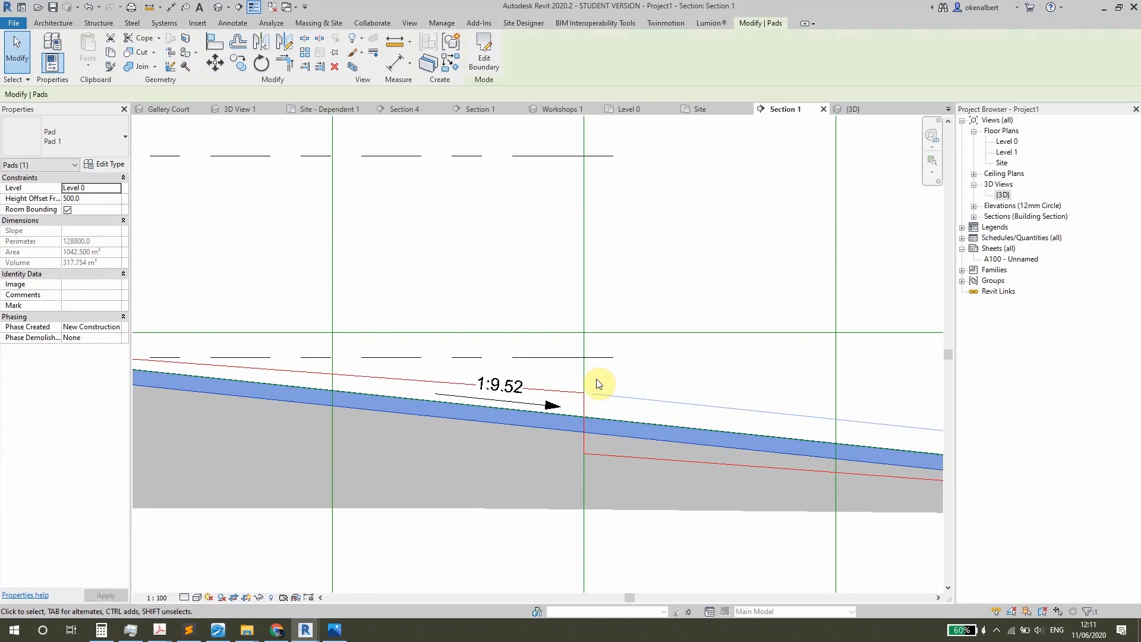
{"action": "key", "text": "d"}
{"action": "key", "text": "i"}
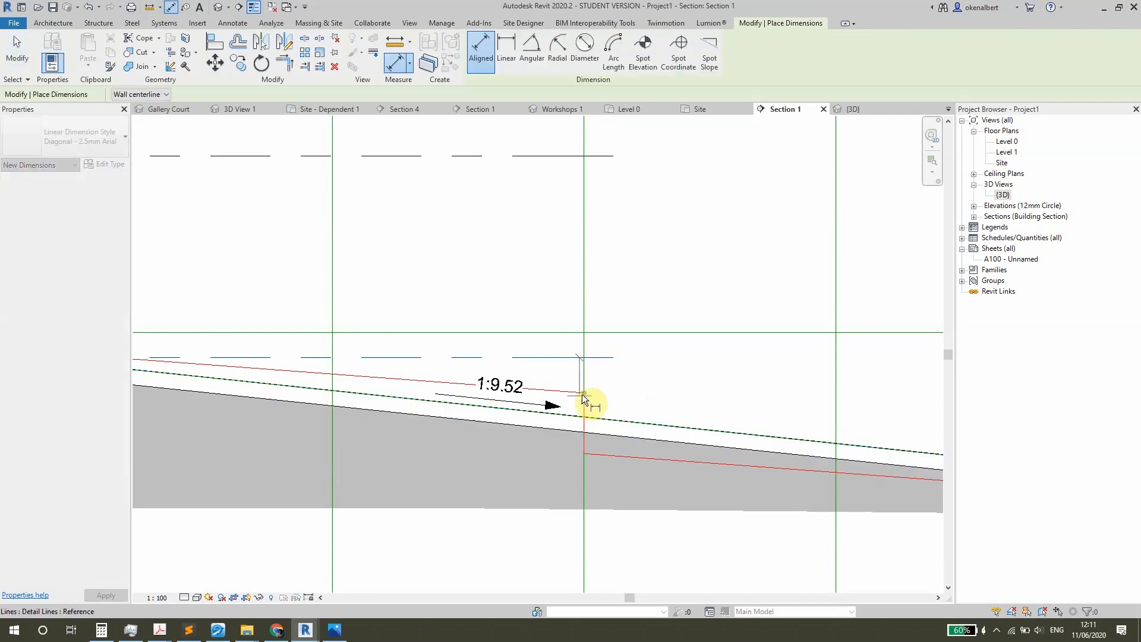
{"action": "left_click", "coordinate": [583, 390]}
{"action": "left_click", "coordinate": [640, 393]}
{"action": "key", "text": "Escape"}
{"action": "scroll", "coordinate": [695, 391], "scroll_direction": "down", "scroll_amount": 1}
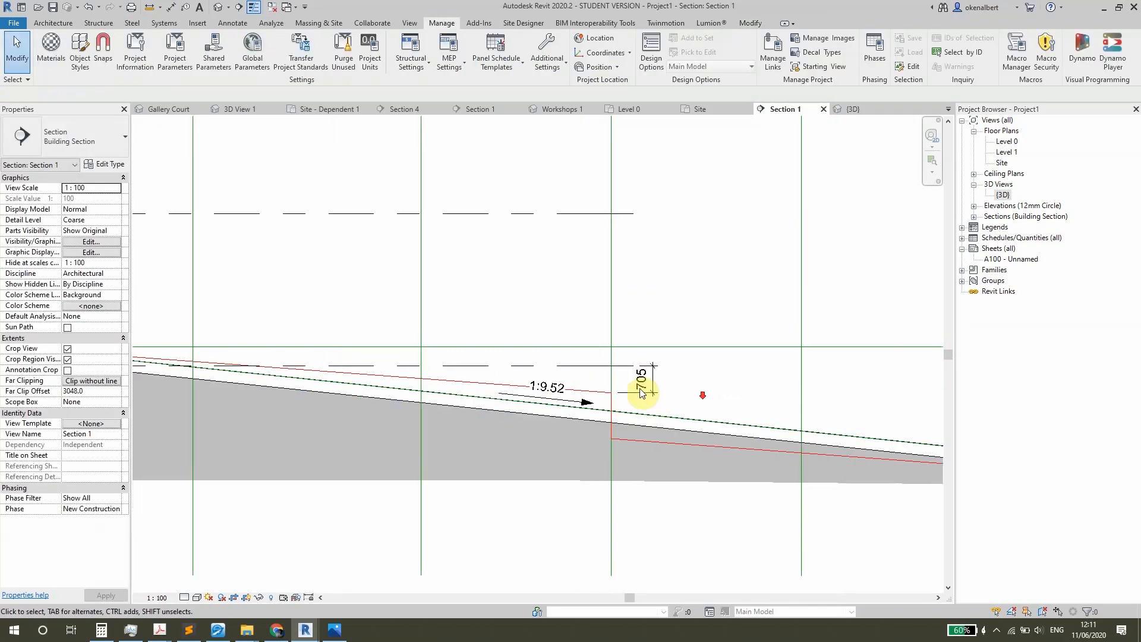
{"action": "scroll", "coordinate": [640, 392], "scroll_direction": "down", "scroll_amount": 2}
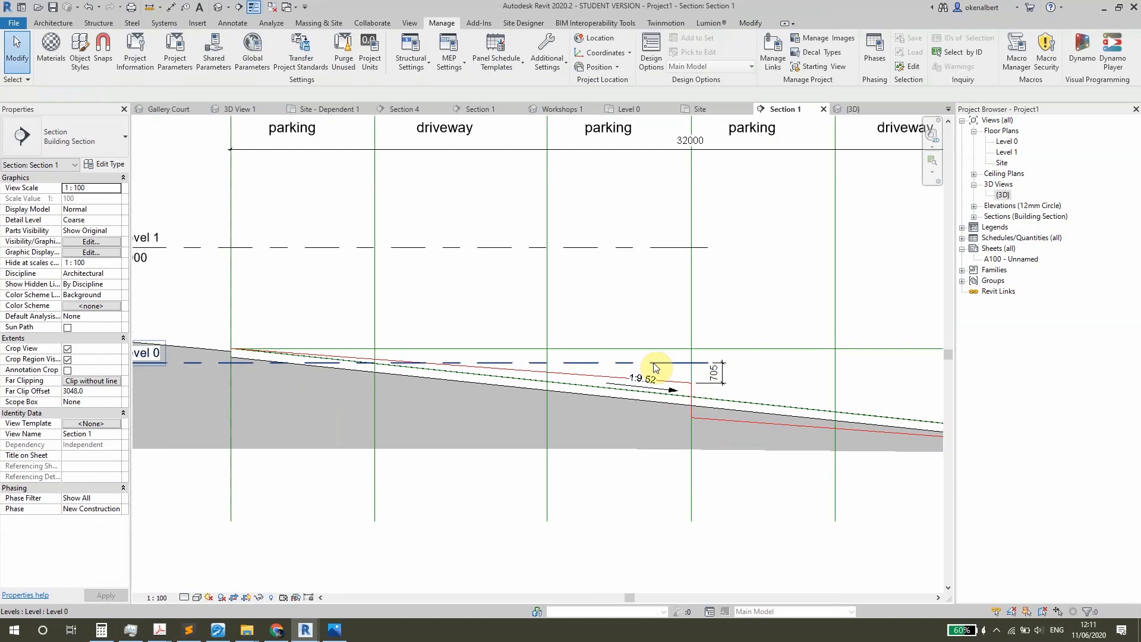
- Dimension the vertical drop from Level 0 to the foot of the vertical red line at the middle guide
{"action": "scroll", "coordinate": [654, 365], "scroll_direction": "up", "scroll_amount": 3}
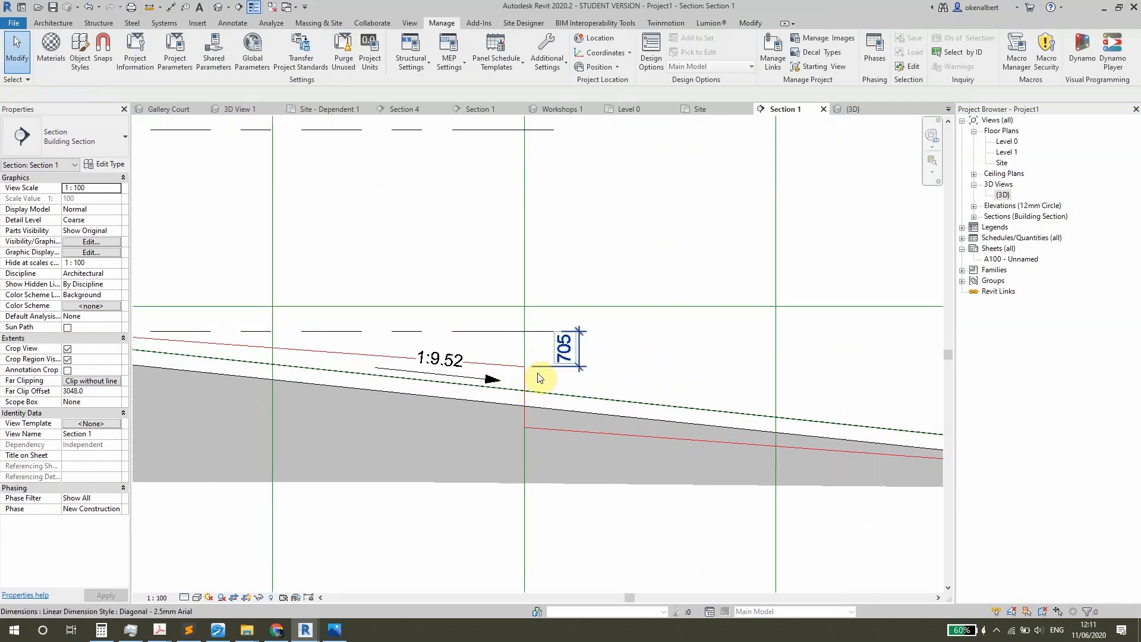
{"action": "key", "text": "d"}
{"action": "key", "text": "i"}
{"action": "left_click", "coordinate": [527, 330]}
{"action": "left_click", "coordinate": [523, 430]}
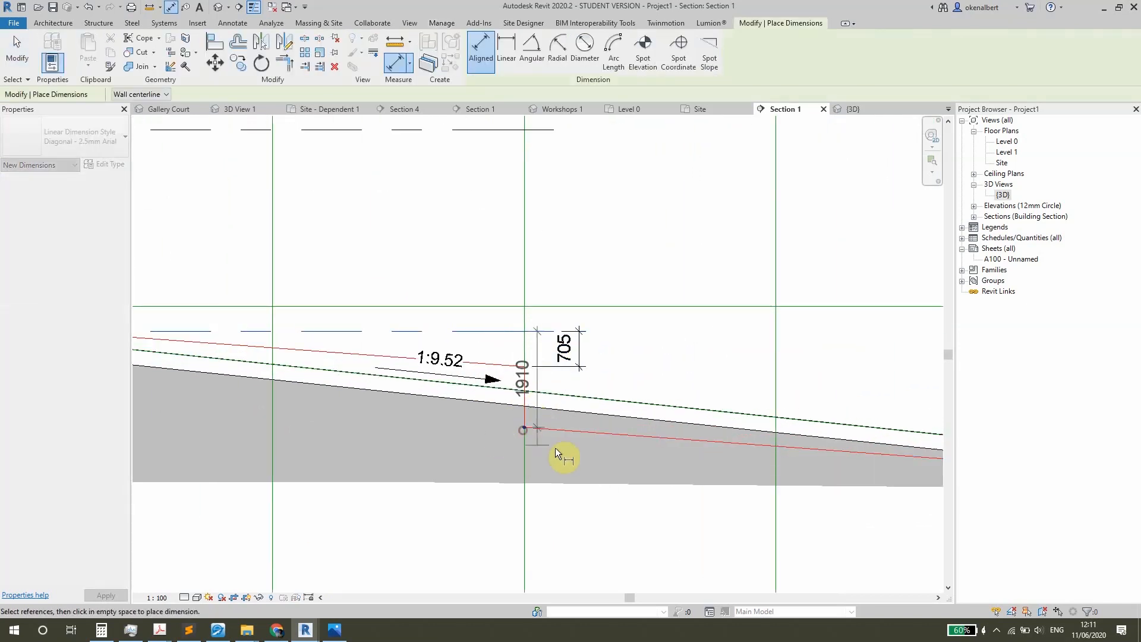
{"action": "left_click", "coordinate": [629, 452]}
- Dimension the vertical drop from Level 0 to the downhill end of the lower red ramp line
{"action": "scroll", "coordinate": [387, 402], "scroll_direction": "down", "scroll_amount": 4}
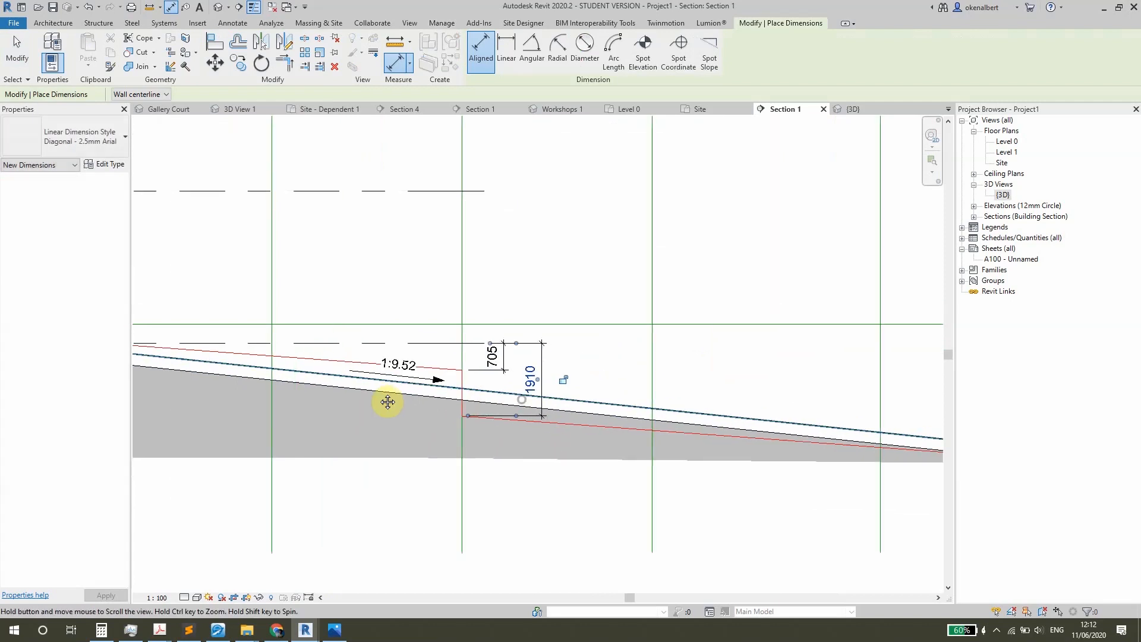
{"action": "left_click", "coordinate": [339, 352]}
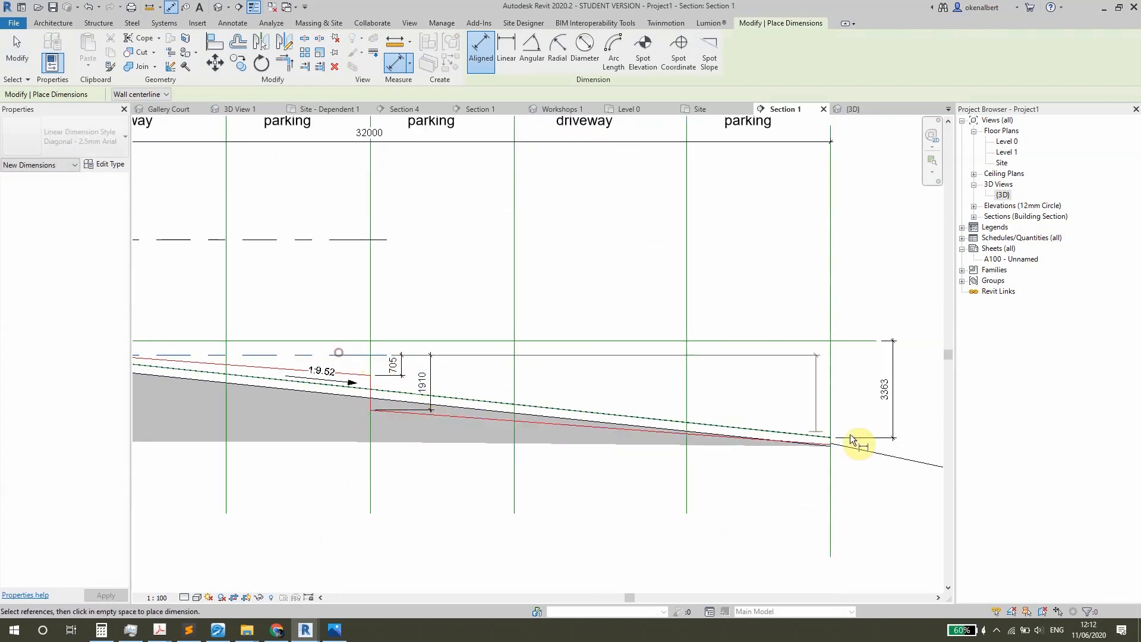
{"action": "left_click", "coordinate": [858, 467]}
{"action": "key", "text": "Escape"}
{"action": "key", "text": "Escape"}
- Examine the dimensioned two-platform ramp profile against the terrain and existing pad across all parking and driveway bays
{"action": "scroll", "coordinate": [559, 416], "scroll_direction": "down", "scroll_amount": 1}
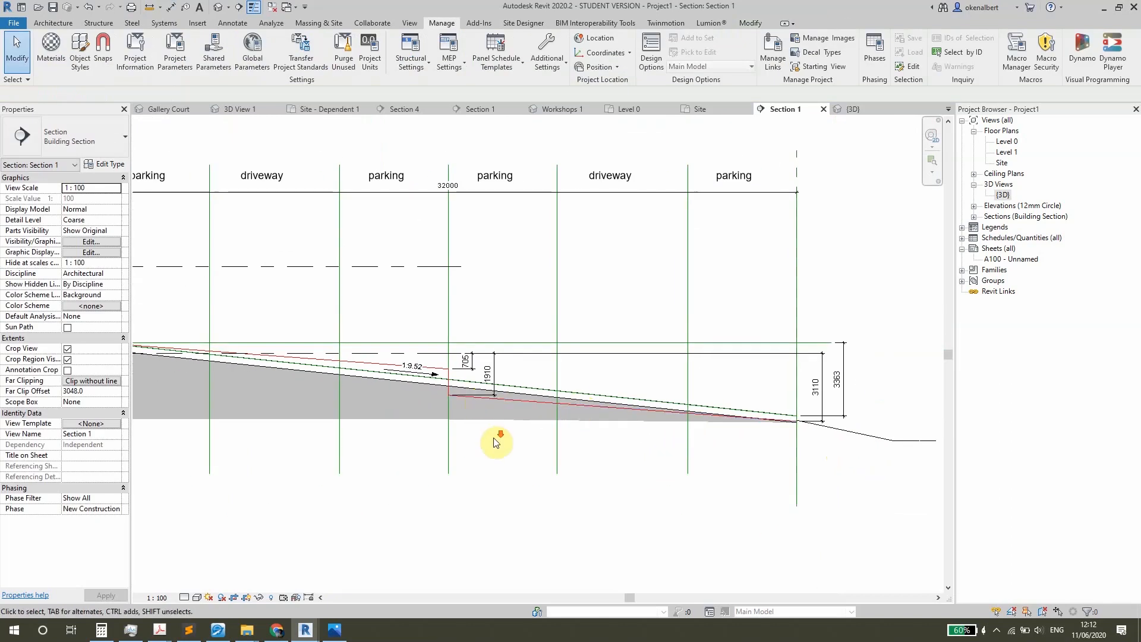
{"action": "scroll", "coordinate": [496, 443], "scroll_direction": "down", "scroll_amount": 1}
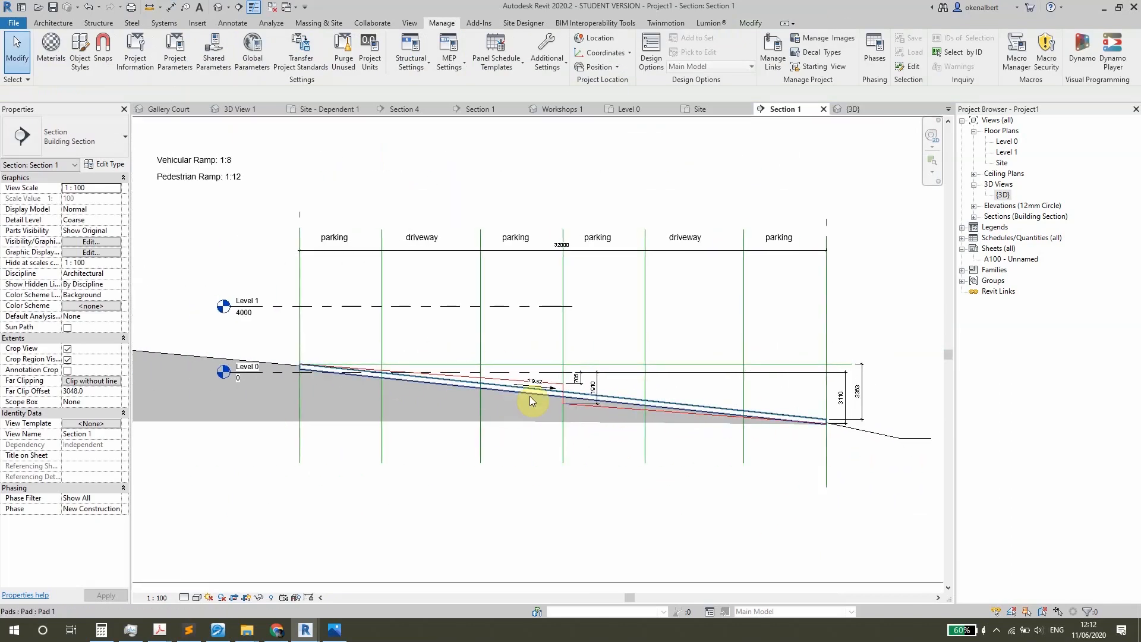
{"action": "scroll", "coordinate": [547, 305], "scroll_direction": "up", "scroll_amount": 1}
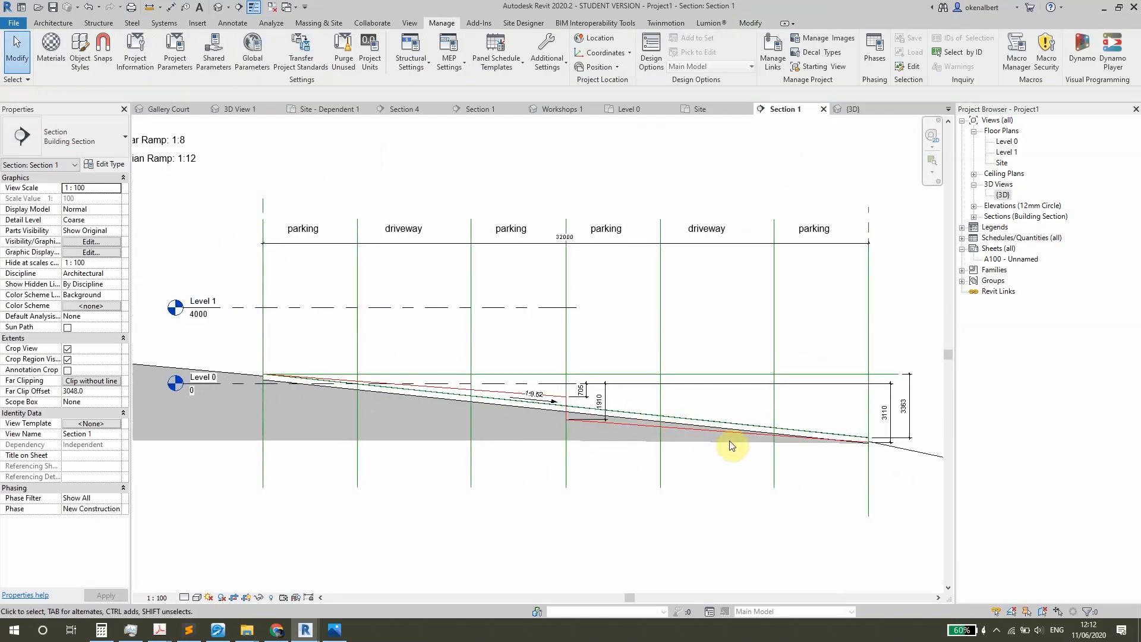
{"action": "scroll", "coordinate": [627, 408], "scroll_direction": "up", "scroll_amount": 2}
{"action": "scroll", "coordinate": [518, 394], "scroll_direction": "down", "scroll_amount": 1}
{"action": "middle_click_drag", "start_coordinate": [525, 397], "coordinate": [363, 391]}
{"action": "scroll", "coordinate": [581, 400], "scroll_direction": "up", "scroll_amount": 1}
{"action": "scroll", "coordinate": [677, 411], "scroll_direction": "down", "scroll_amount": 1}
{"action": "middle_click_drag", "start_coordinate": [648, 416], "coordinate": [696, 423]}
{"action": "scroll", "coordinate": [764, 419], "scroll_direction": "up", "scroll_amount": 2}
{"action": "scroll", "coordinate": [762, 418], "scroll_direction": "down", "scroll_amount": 1}
{"action": "scroll", "coordinate": [756, 413], "scroll_direction": "down", "scroll_amount": 1}
{"action": "middle_click_drag", "start_coordinate": [146, 306], "coordinate": [264, 321]}
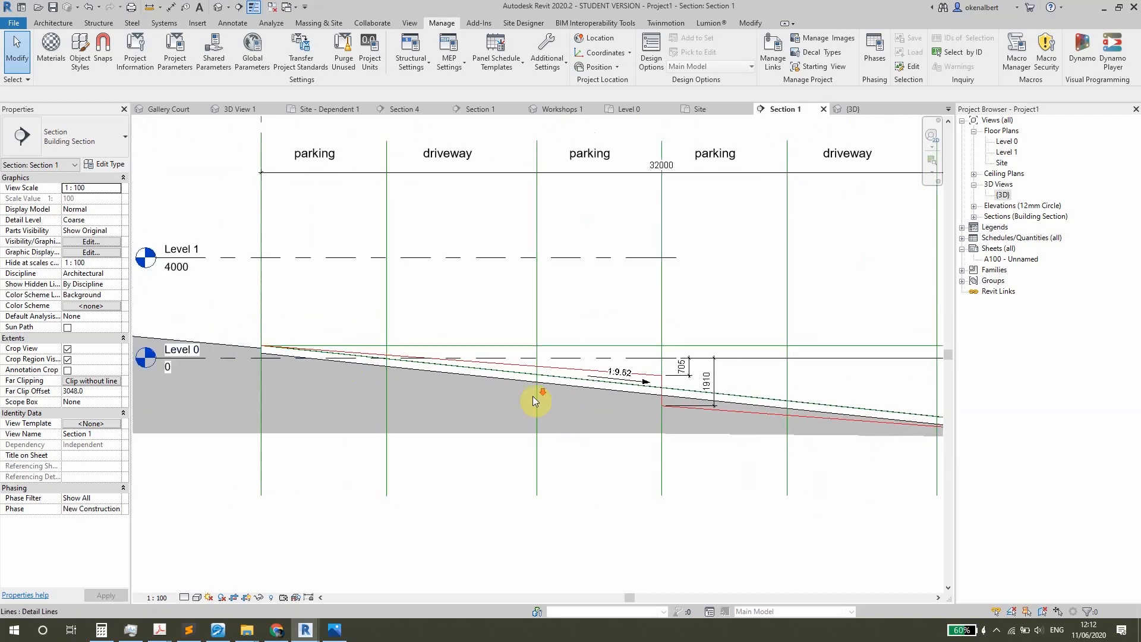
{"action": "middle_click_drag", "start_coordinate": [533, 396], "coordinate": [438, 382]}
{"action": "scroll", "coordinate": [439, 382], "scroll_direction": "down", "scroll_amount": 1}
{"action": "middle_click_drag", "start_coordinate": [645, 387], "coordinate": [632, 387]}
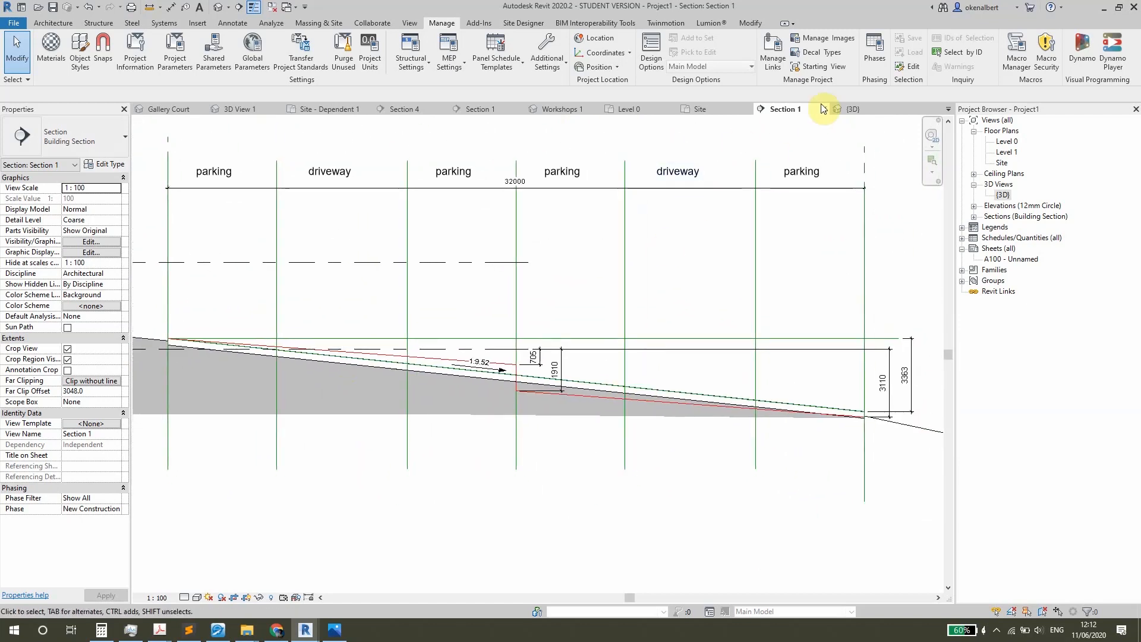
- In the Site plan, edit the pad's boundary and align its downhill edge with the middle guide between the two parking bays
{"action": "left_click", "coordinate": [718, 109]}
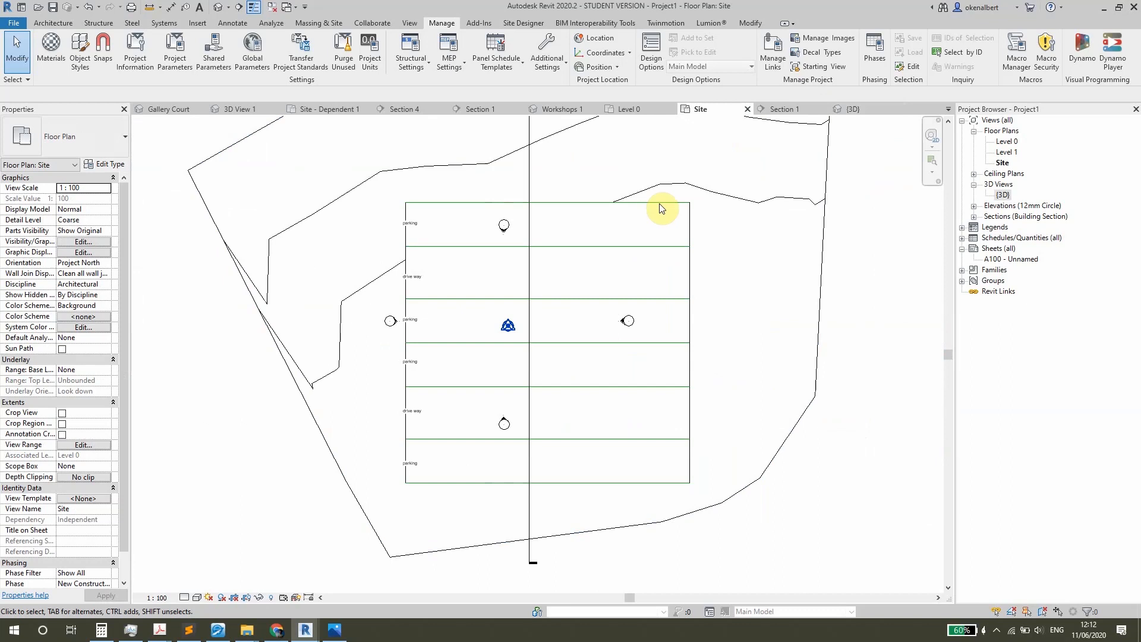
{"action": "left_click", "coordinate": [668, 230]}
{"action": "scroll", "coordinate": [591, 228], "scroll_direction": "up", "scroll_amount": 4}
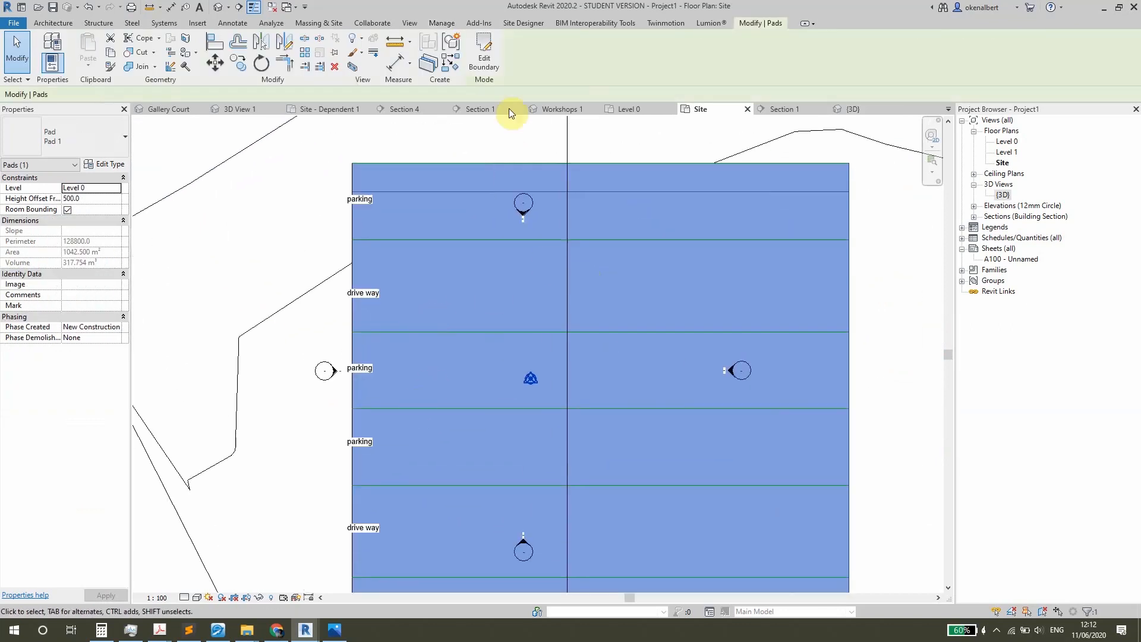
{"action": "scroll", "coordinate": [529, 373], "scroll_direction": "down", "scroll_amount": 2}
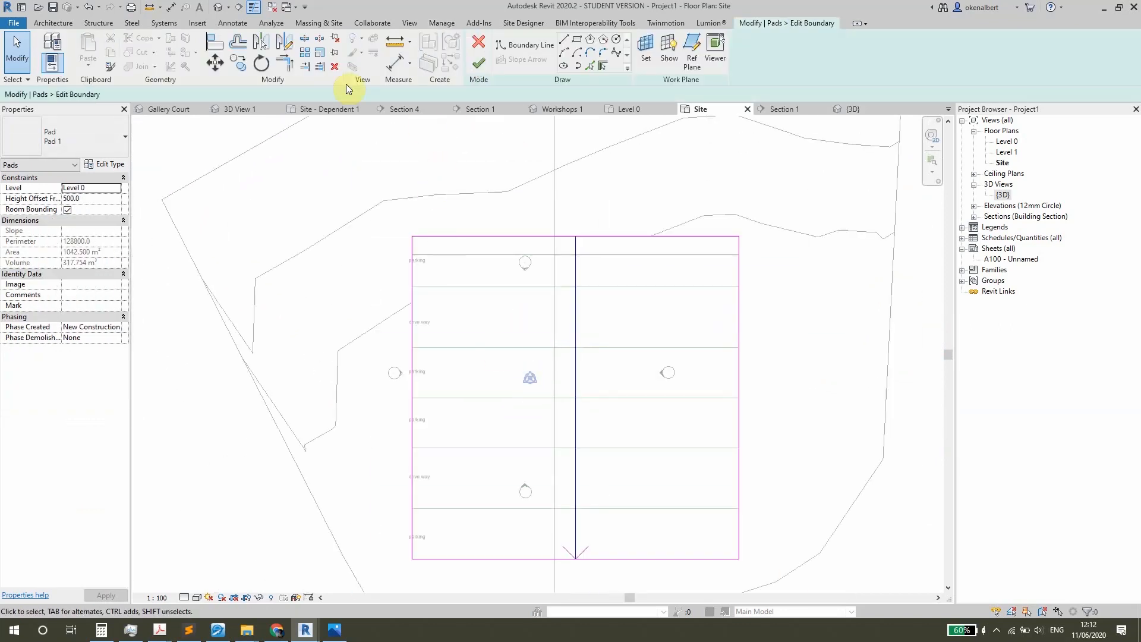
{"action": "left_click", "coordinate": [218, 40]}
{"action": "scroll", "coordinate": [538, 391], "scroll_direction": "up", "scroll_amount": 2}
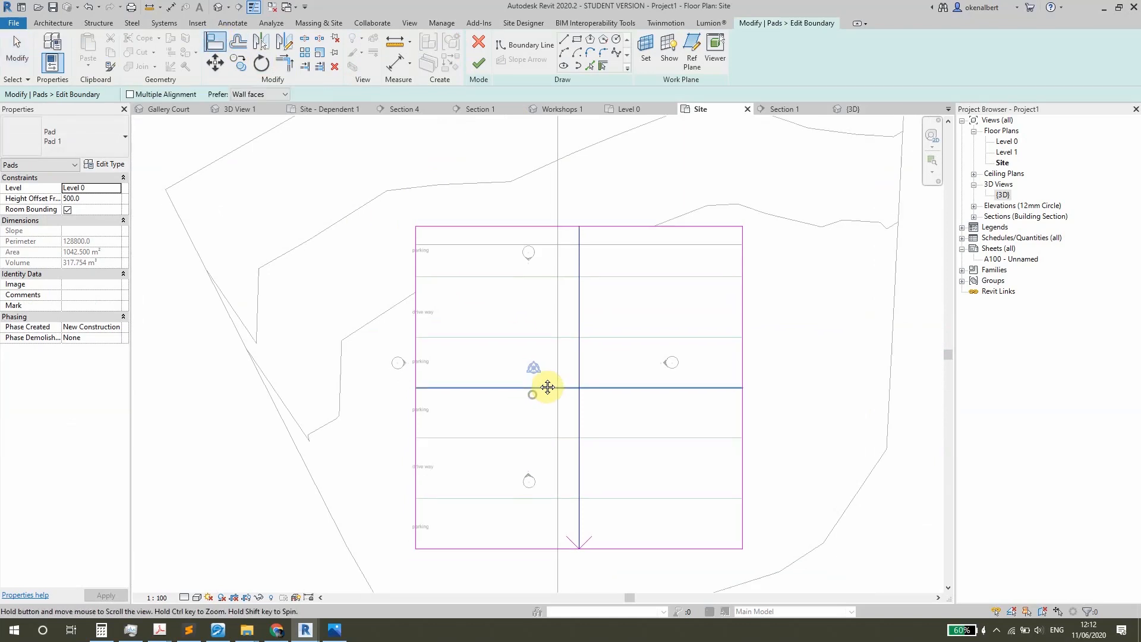
{"action": "scroll", "coordinate": [454, 375], "scroll_direction": "up", "scroll_amount": 1}
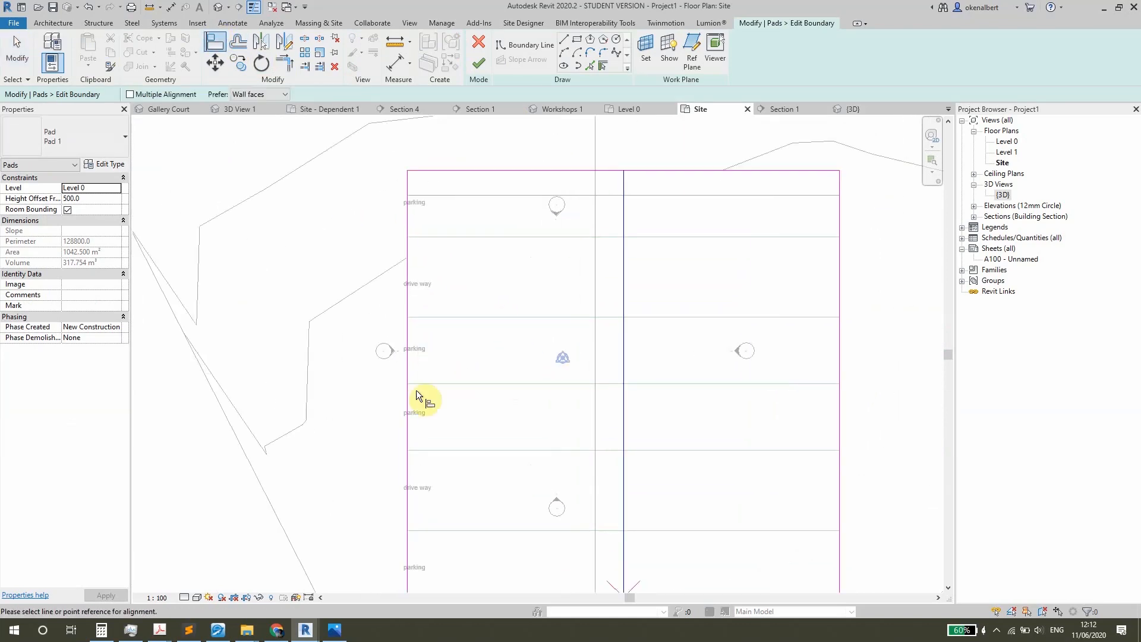
{"action": "left_click", "coordinate": [452, 380]}
{"action": "scroll", "coordinate": [487, 338], "scroll_direction": "down", "scroll_amount": 1}
{"action": "left_click", "coordinate": [475, 502]}
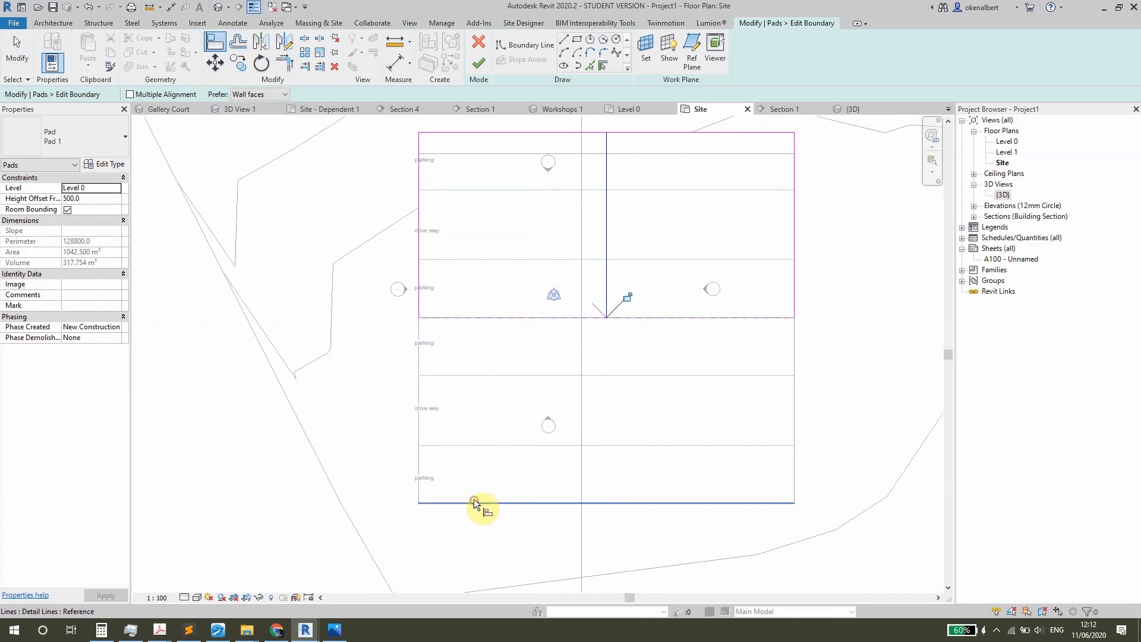
{"action": "scroll", "coordinate": [535, 315], "scroll_direction": "up", "scroll_amount": 2}
{"action": "key", "text": "Escape"}
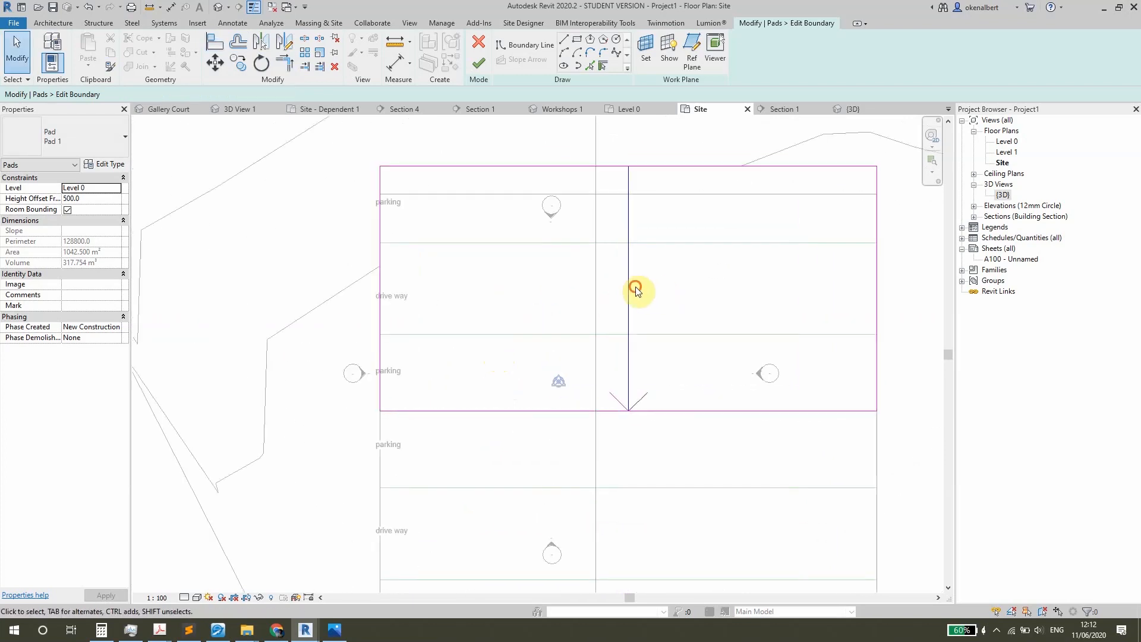
{"action": "left_click", "coordinate": [633, 288]}
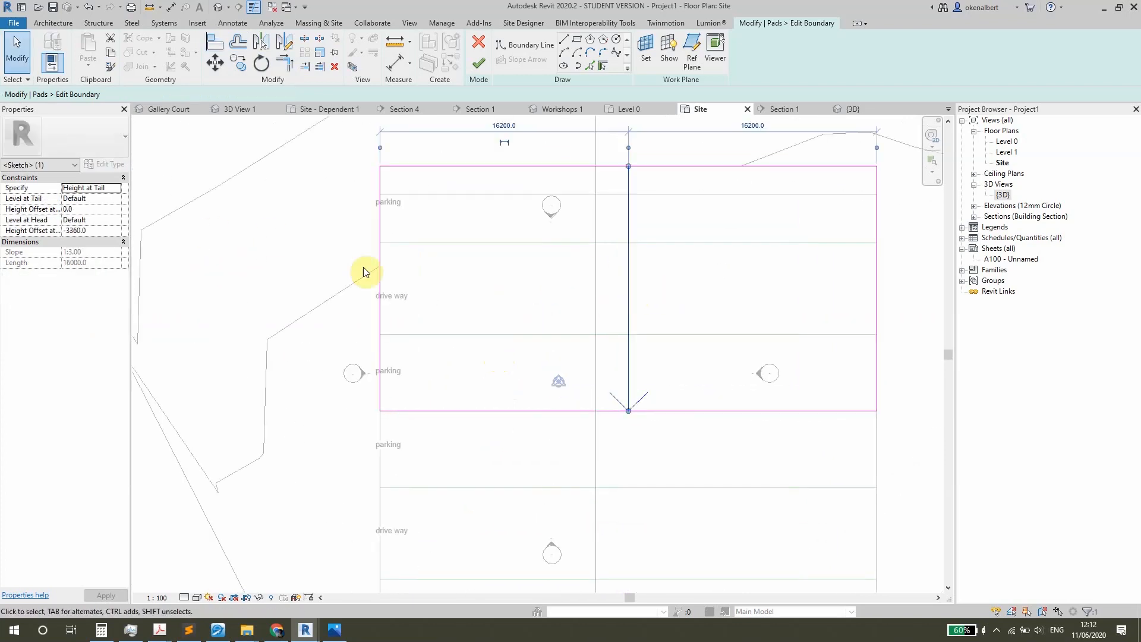
{"action": "left_click", "coordinate": [550, 279]}
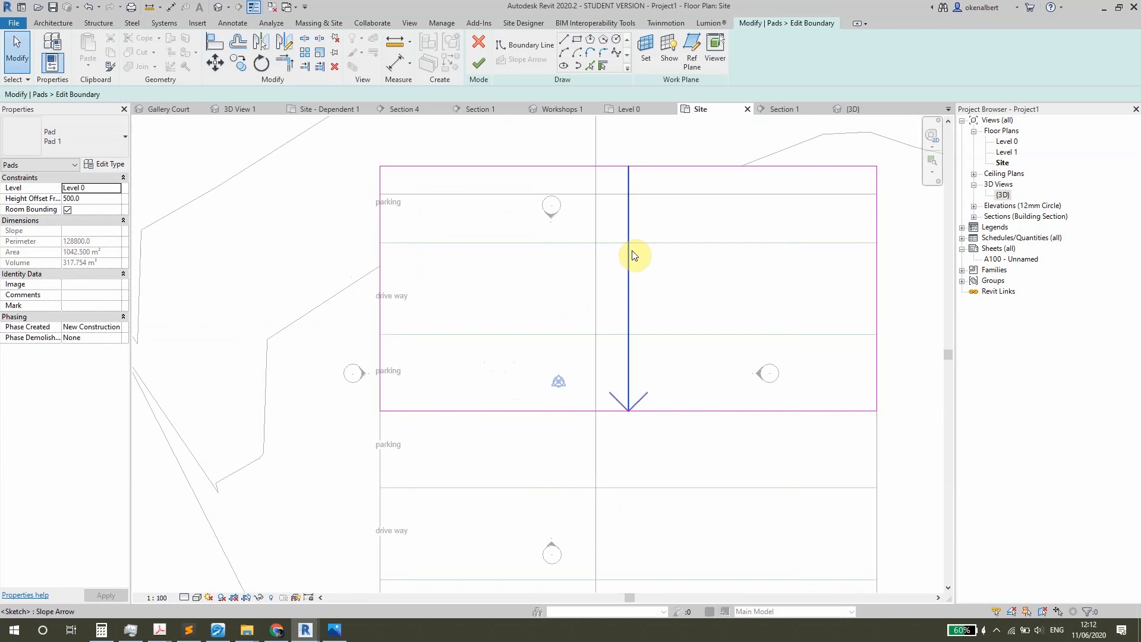
{"action": "left_click", "coordinate": [633, 250]}
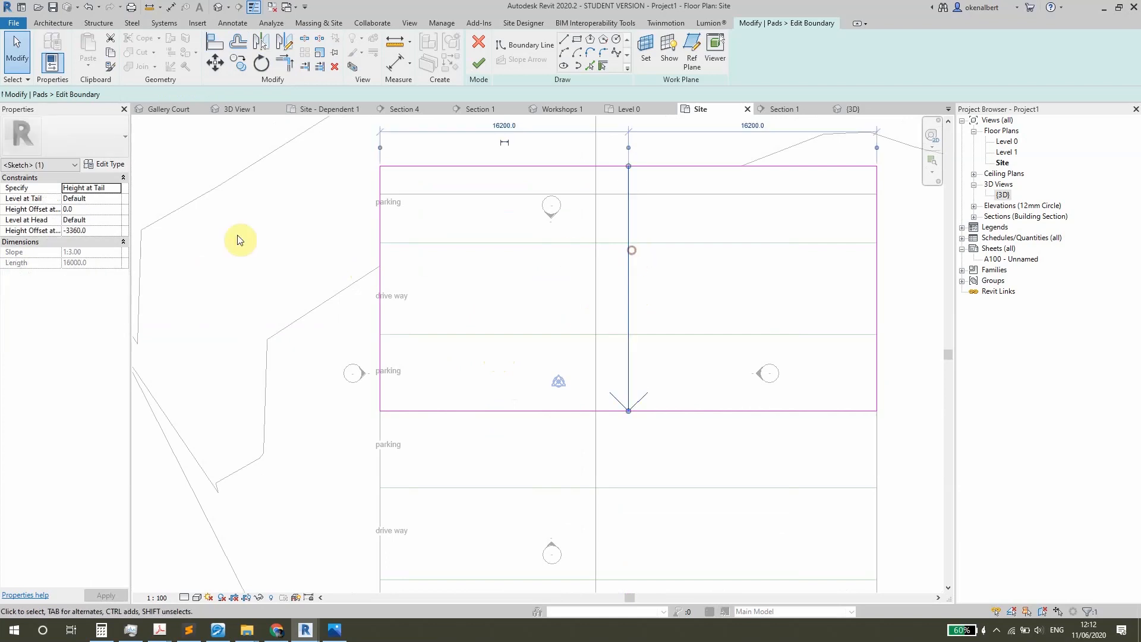
{"action": "left_click", "coordinate": [95, 210]}
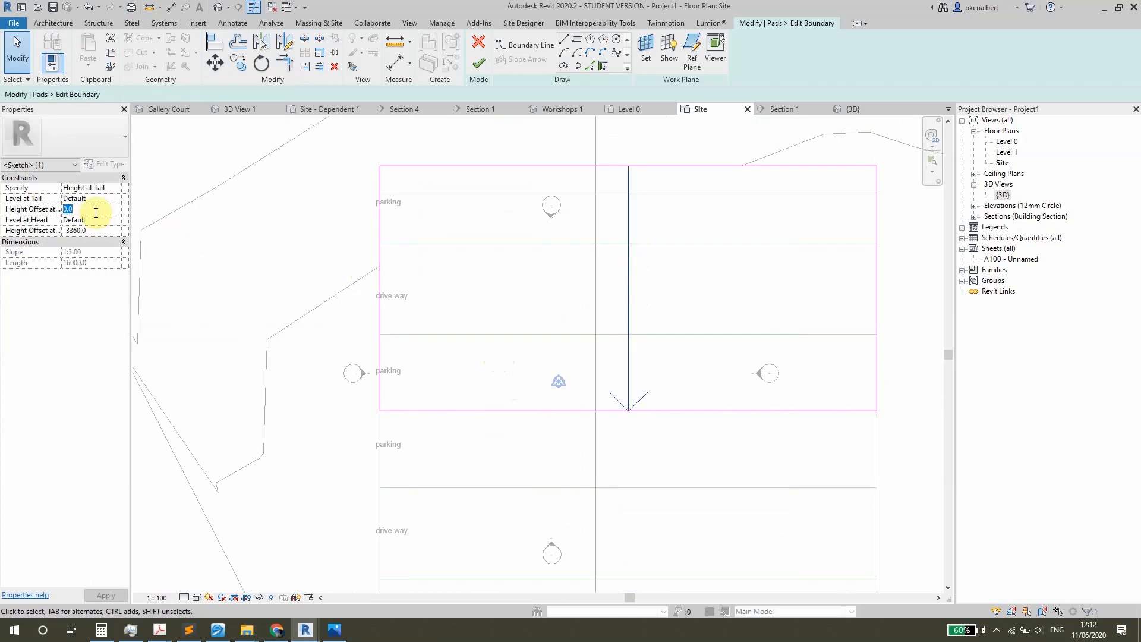
{"action": "left_click", "coordinate": [543, 300]}
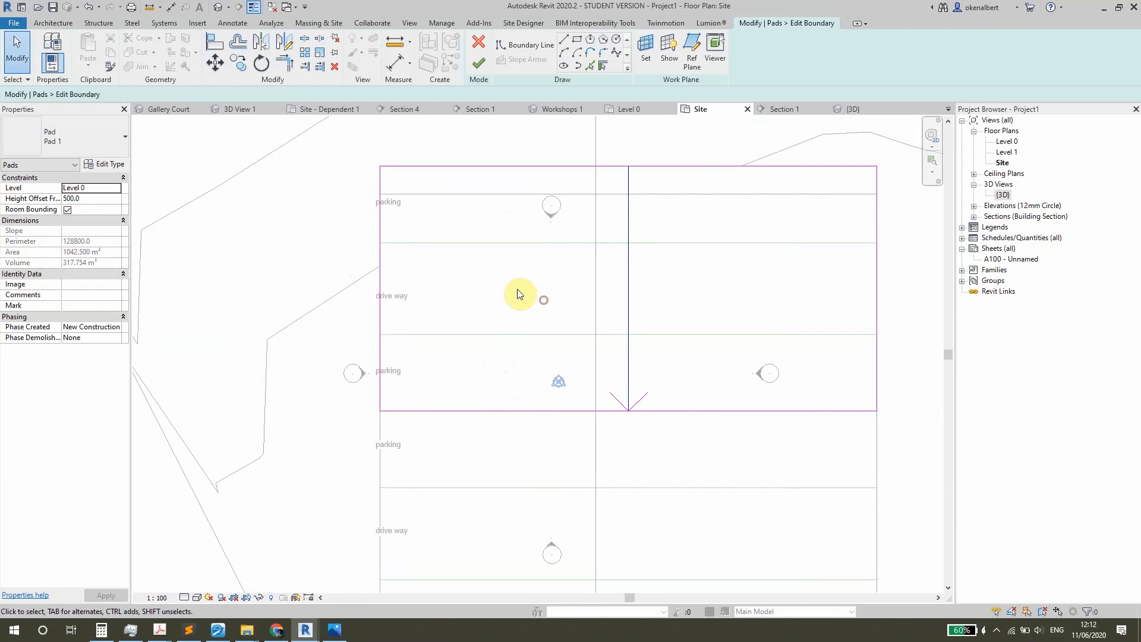
- Set the pad's height offset from Level 0 to 0 and its slope arrow's height offsets to 500 at the tail and 705 at the head
{"action": "left_click", "coordinate": [101, 200]}
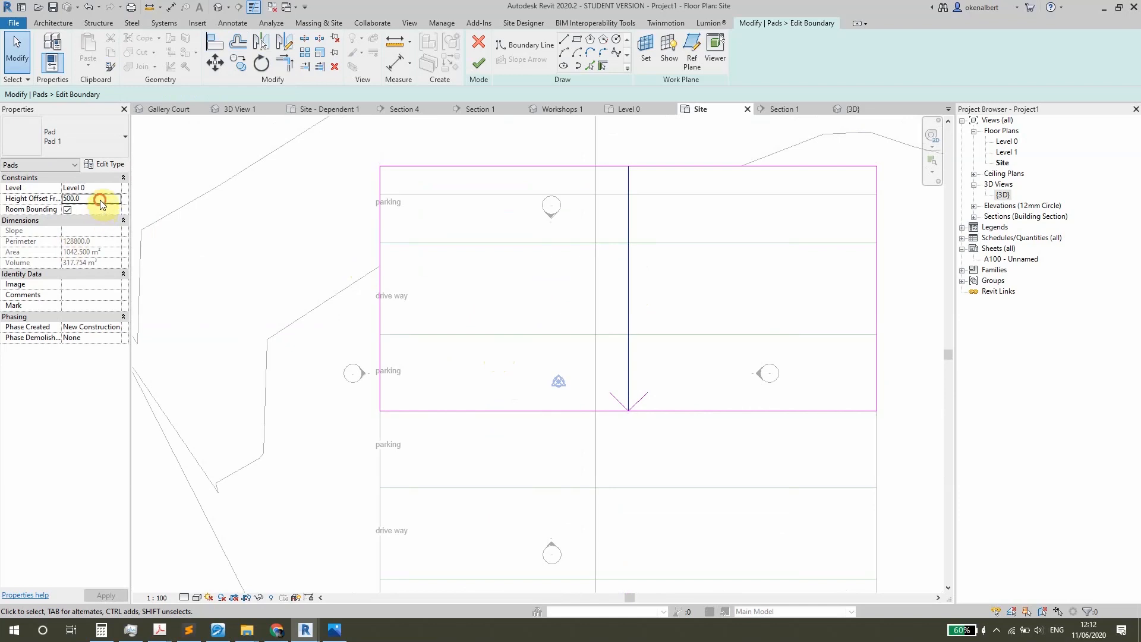
{"action": "type", "text": "0"}
{"action": "left_click", "coordinate": [483, 259]}
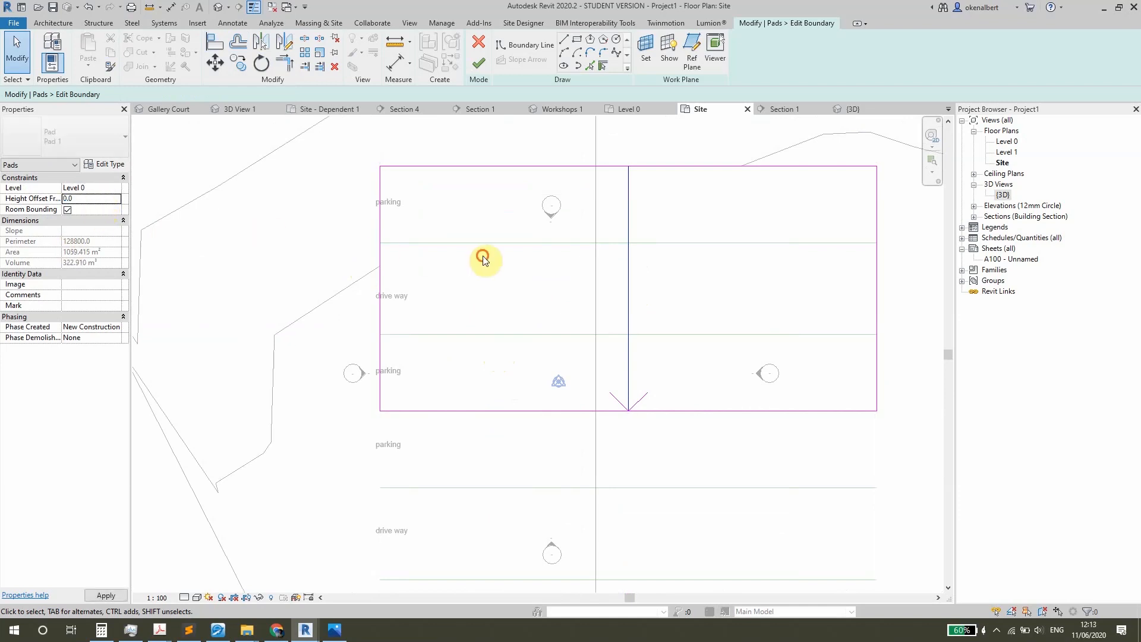
{"action": "left_click", "coordinate": [620, 287]}
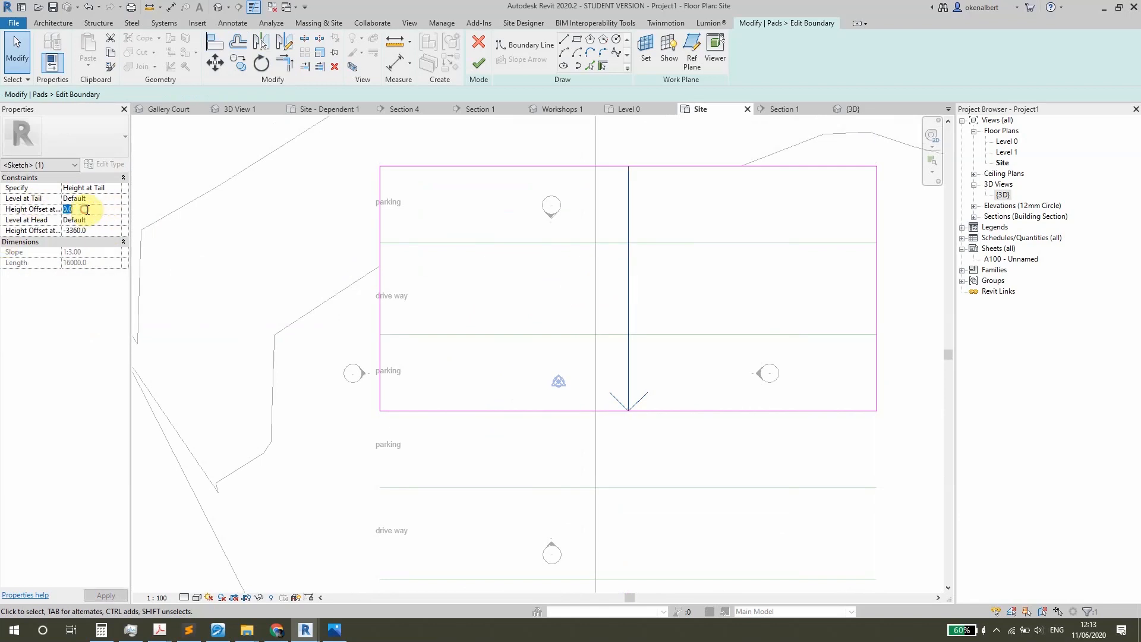
{"action": "left_click", "coordinate": [619, 286]}
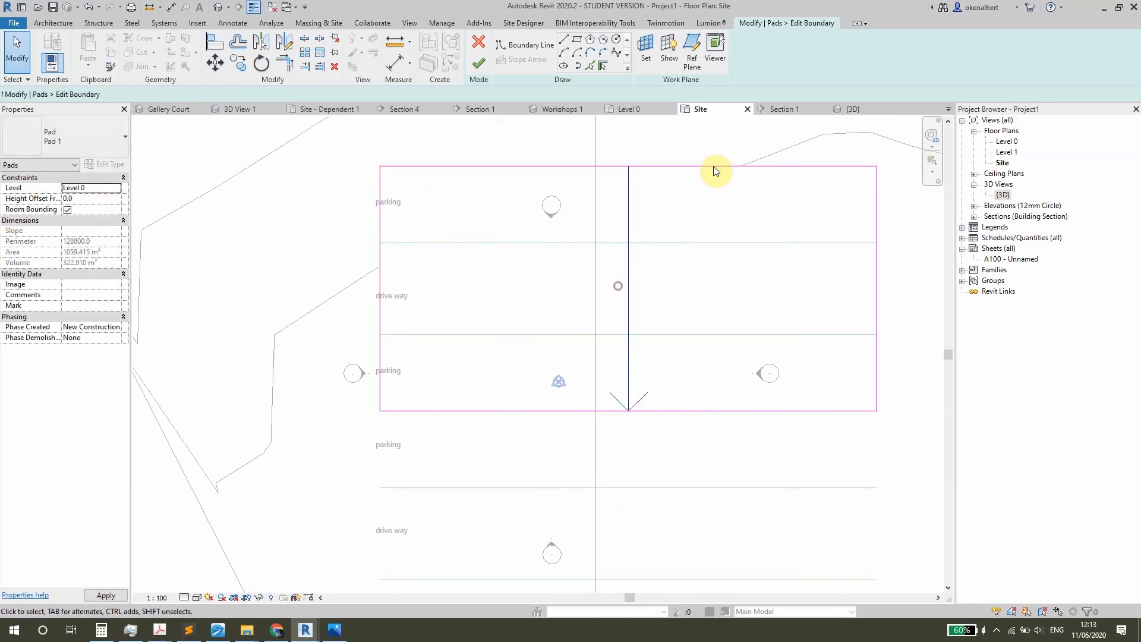
- Check the shortened pad against the red ramp profile in Section 1 and look at its sketch in the 3D view
{"action": "left_click", "coordinate": [784, 110]}
{"action": "scroll", "coordinate": [645, 352], "scroll_direction": "up", "scroll_amount": 6}
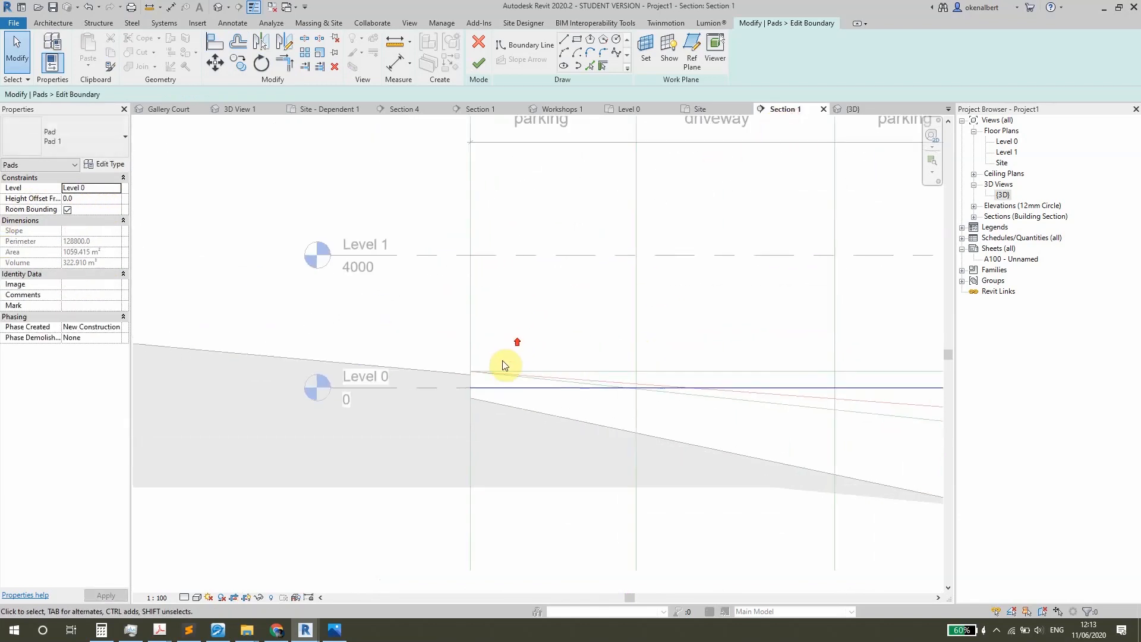
{"action": "middle_click_drag", "start_coordinate": [508, 392], "coordinate": [395, 413]}
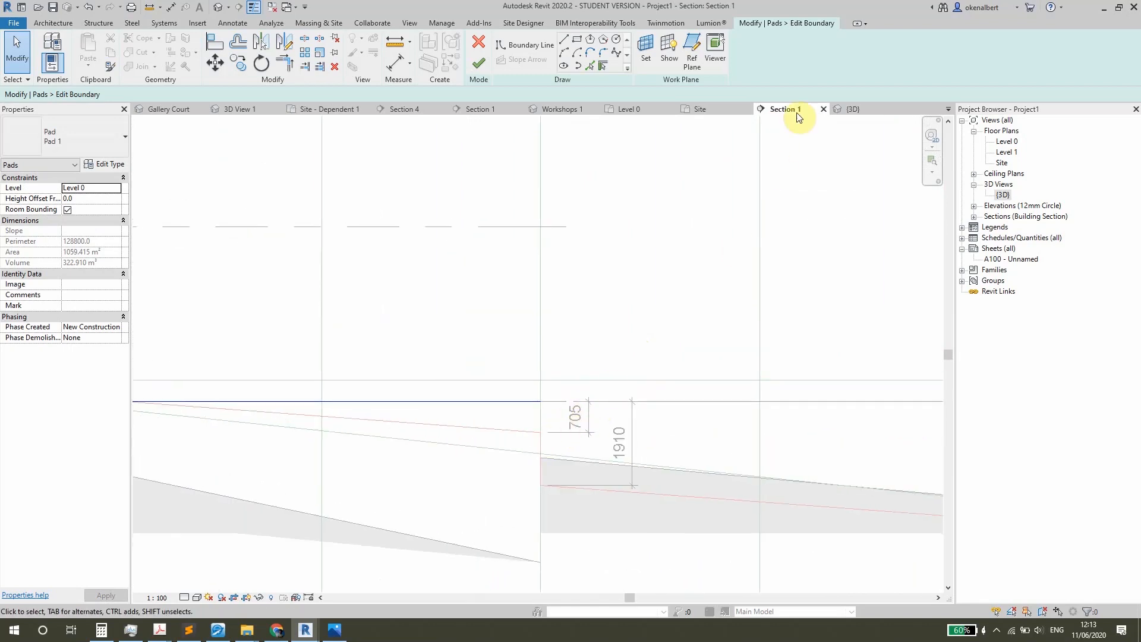
{"action": "left_click", "coordinate": [848, 106]}
- In the Site plan, set the slope arrow's head height offset to -705 and finish the pad's boundary sketch
{"action": "left_click", "coordinate": [718, 110]}
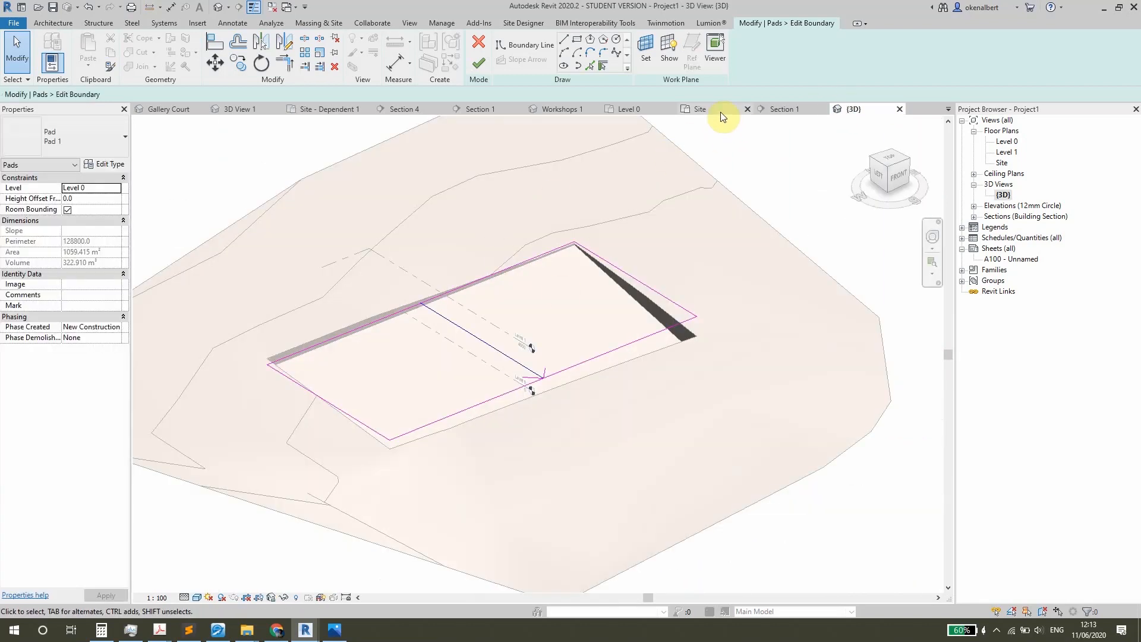
{"action": "scroll", "coordinate": [585, 349], "scroll_direction": "down", "scroll_amount": 1}
{"action": "middle_click_drag", "start_coordinate": [585, 349], "coordinate": [495, 355]}
{"action": "left_click", "coordinate": [528, 325]}
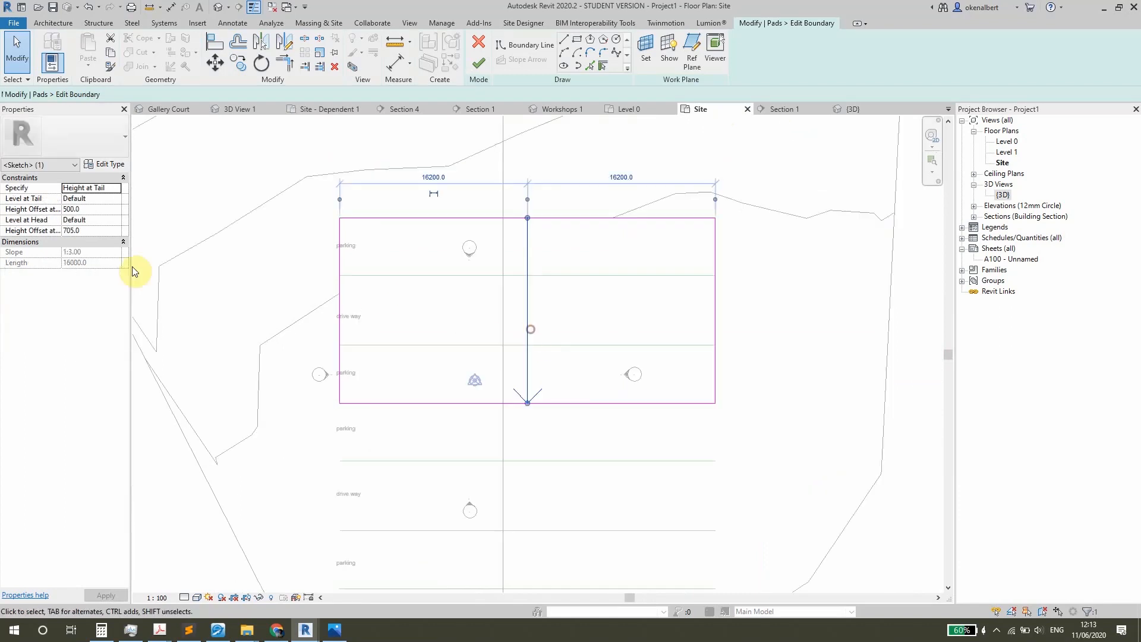
{"action": "left_click", "coordinate": [70, 230]}
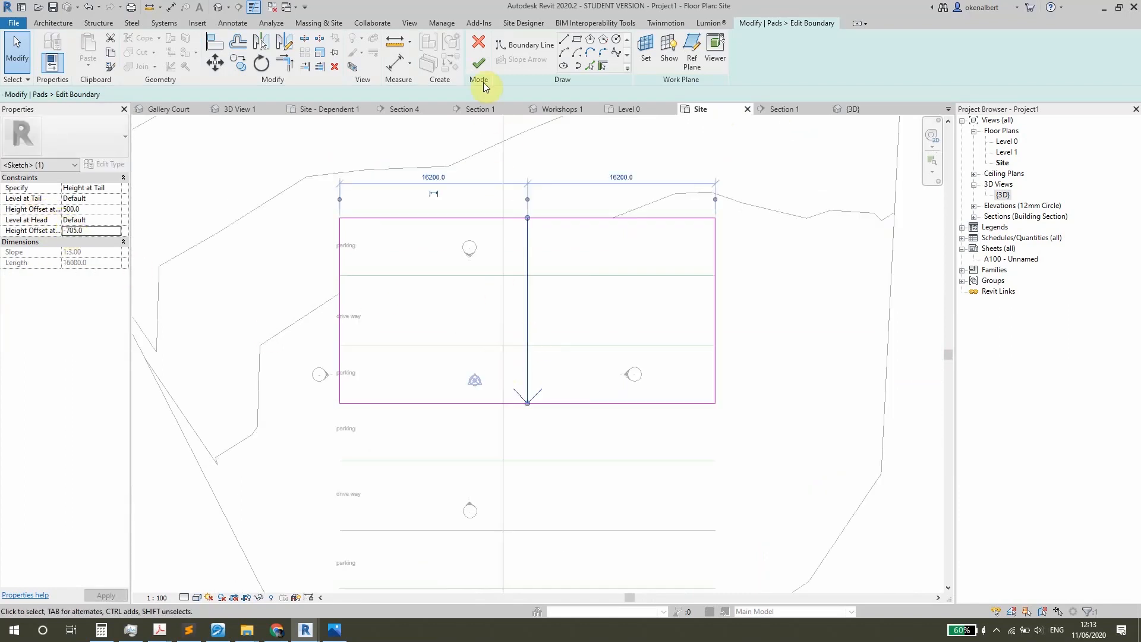
{"action": "left_click", "coordinate": [479, 63]}
- Check the sloped upper pad in Section 1 against the red ramp profile and the noted vehicular and pedestrian ramp ratios
{"action": "left_click", "coordinate": [783, 111]}
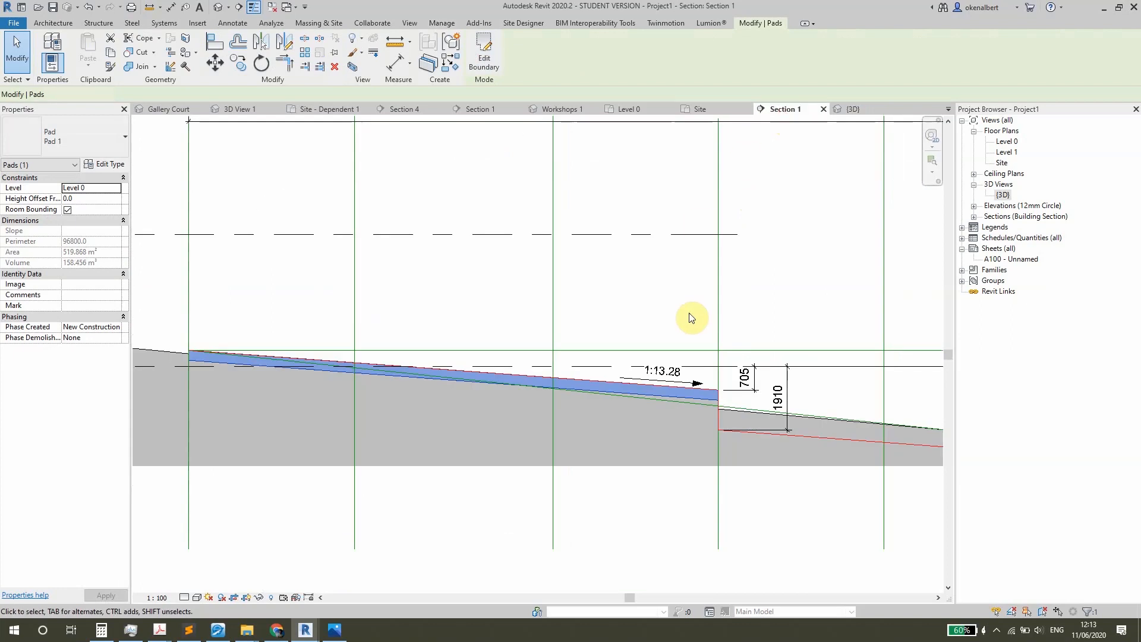
{"action": "scroll", "coordinate": [565, 373], "scroll_direction": "up", "scroll_amount": 4}
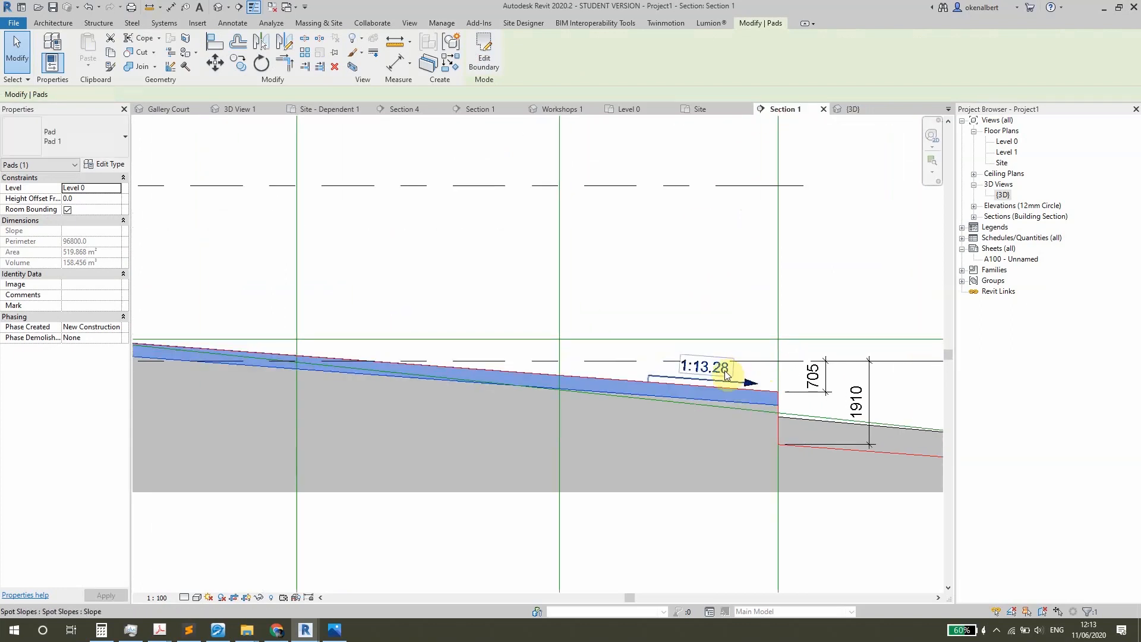
{"action": "scroll", "coordinate": [719, 372], "scroll_direction": "down", "scroll_amount": 6}
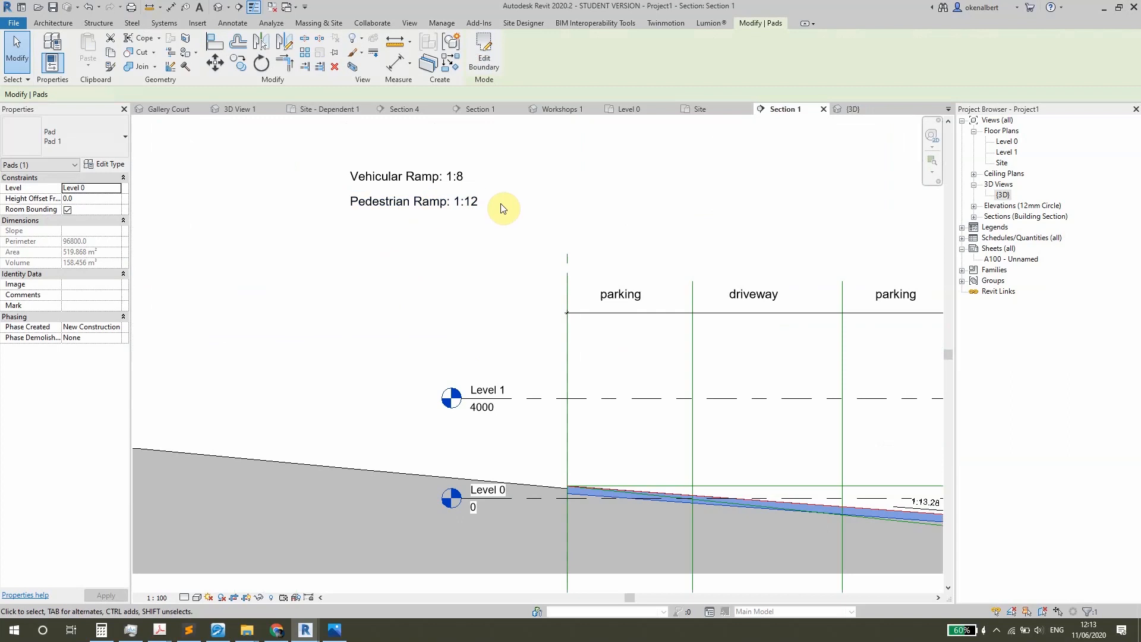
{"action": "middle_click_drag", "start_coordinate": [599, 322], "coordinate": [317, 247]}
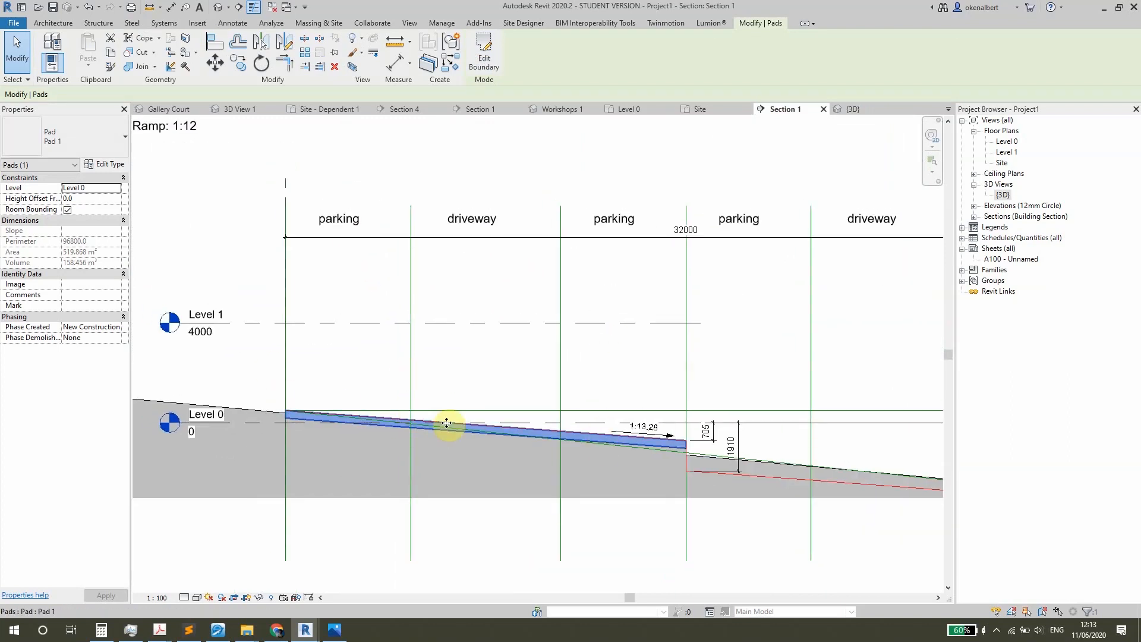
{"action": "middle_click_drag", "start_coordinate": [530, 410], "coordinate": [519, 336]}
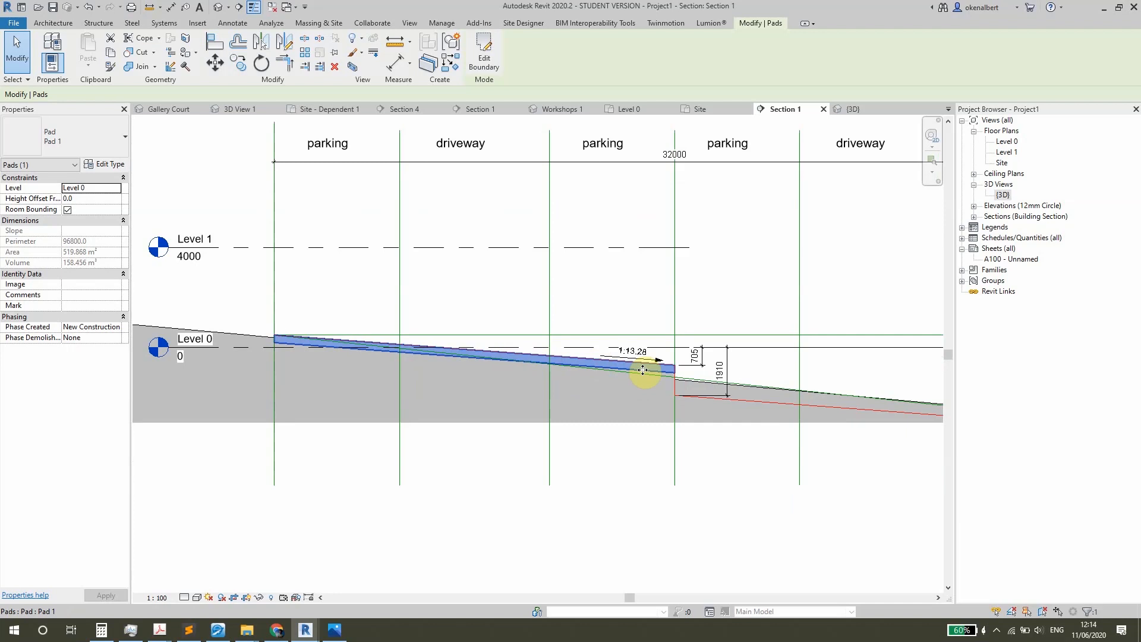
{"action": "middle_click_drag", "start_coordinate": [689, 383], "coordinate": [652, 374]}
{"action": "middle_click_drag", "start_coordinate": [726, 372], "coordinate": [570, 387]}
{"action": "scroll", "coordinate": [461, 380], "scroll_direction": "up", "scroll_amount": 2}
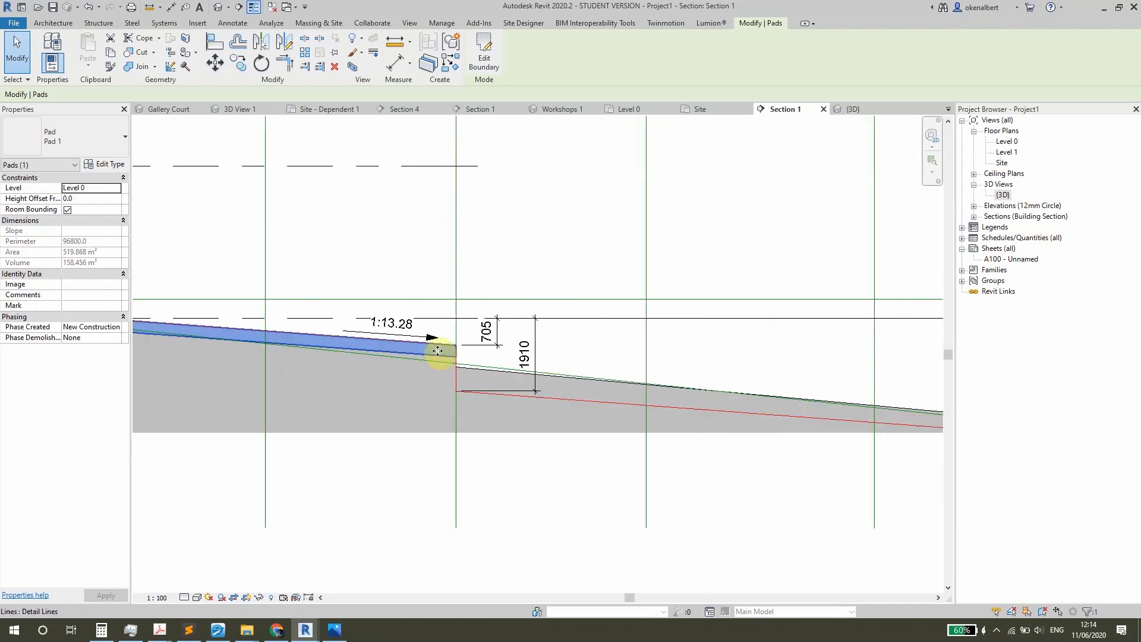
{"action": "scroll", "coordinate": [440, 354], "scroll_direction": "down", "scroll_amount": 2}
{"action": "middle_click_drag", "start_coordinate": [439, 357], "coordinate": [716, 380]}
{"action": "middle_click_drag", "start_coordinate": [340, 328], "coordinate": [419, 344]}
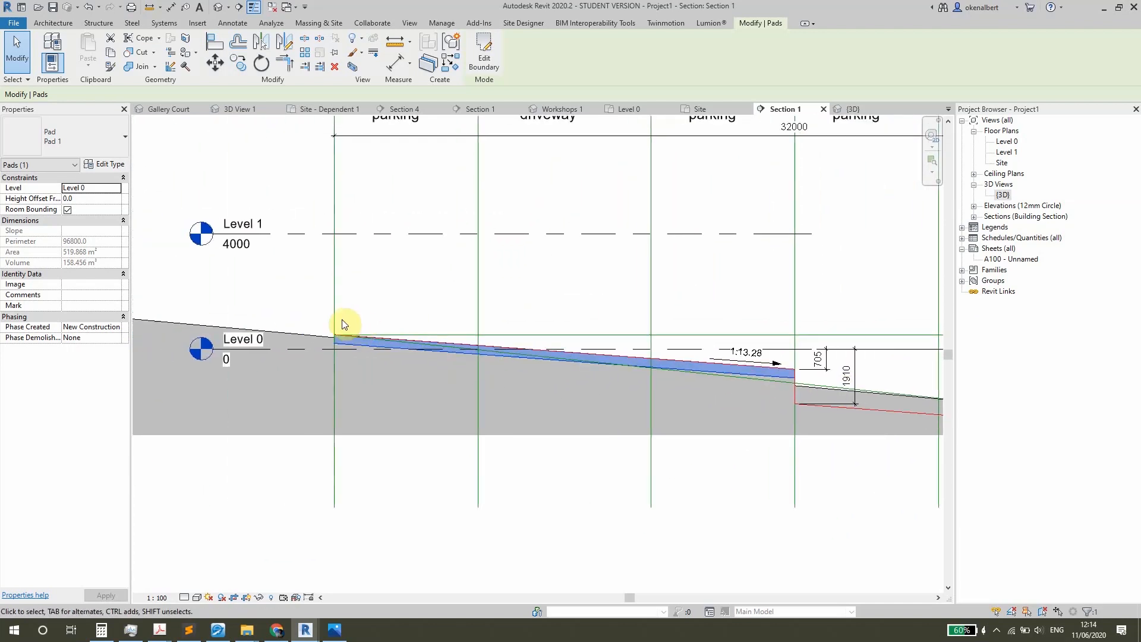
- Copy the upper pad from its uphill top corner to the start of the lower red ramp line
{"action": "scroll", "coordinate": [270, 229], "scroll_direction": "up", "scroll_amount": 1}
{"action": "left_click", "coordinate": [237, 61]}
{"action": "scroll", "coordinate": [373, 384], "scroll_direction": "up", "scroll_amount": 2}
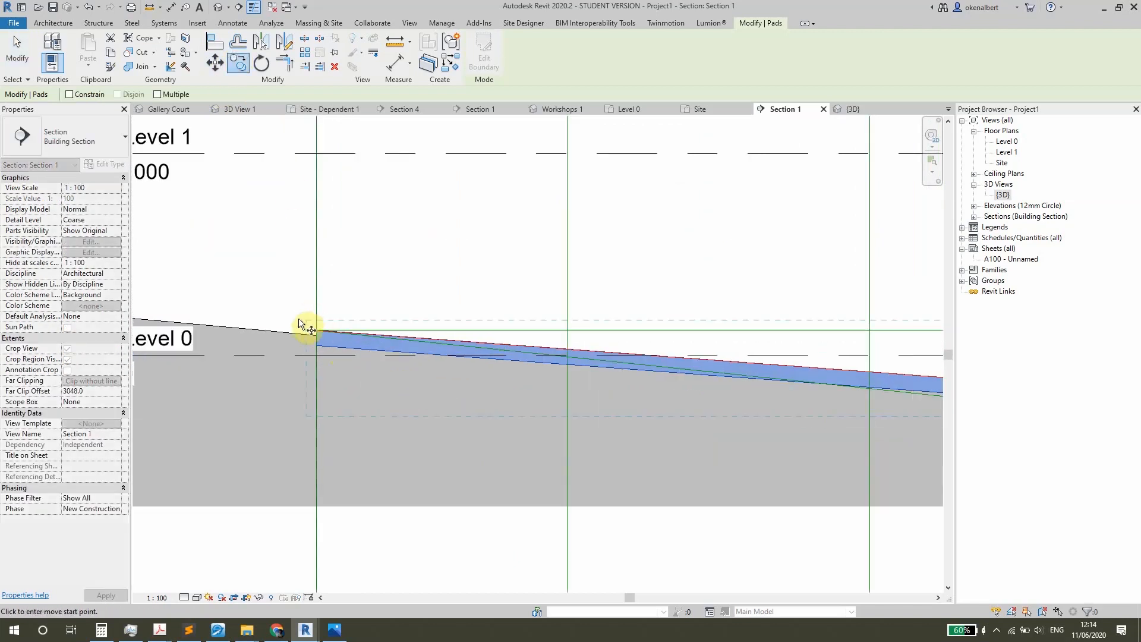
{"action": "left_click", "coordinate": [317, 330]}
{"action": "middle_click_drag", "start_coordinate": [523, 400], "coordinate": [149, 334]}
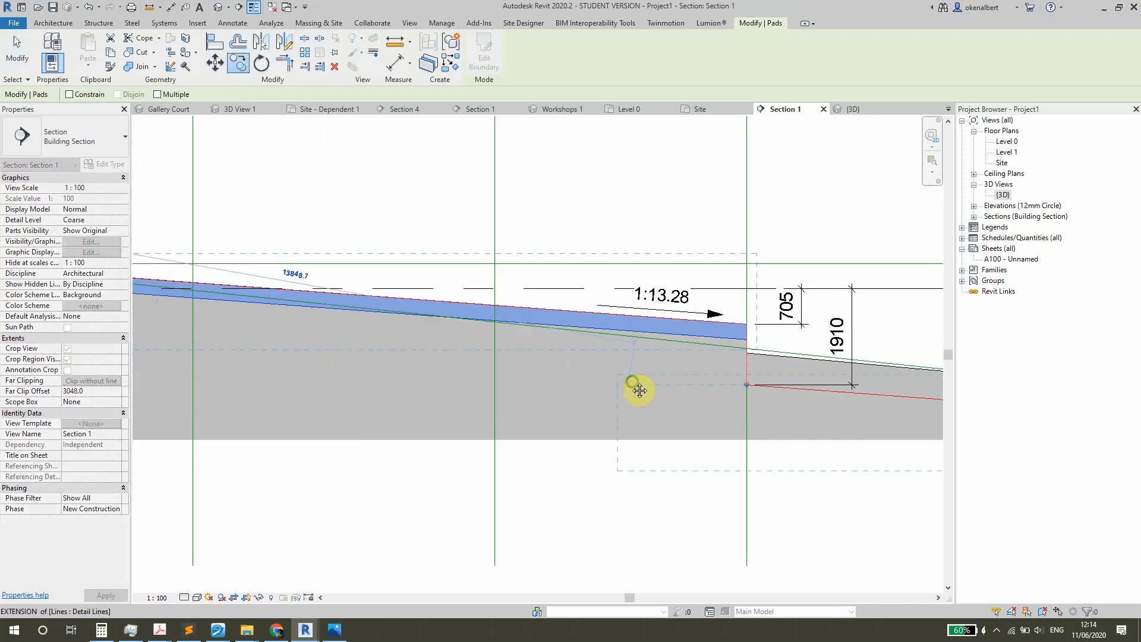
{"action": "middle_click_drag", "start_coordinate": [639, 391], "coordinate": [456, 391]}
{"action": "left_click", "coordinate": [564, 386]}
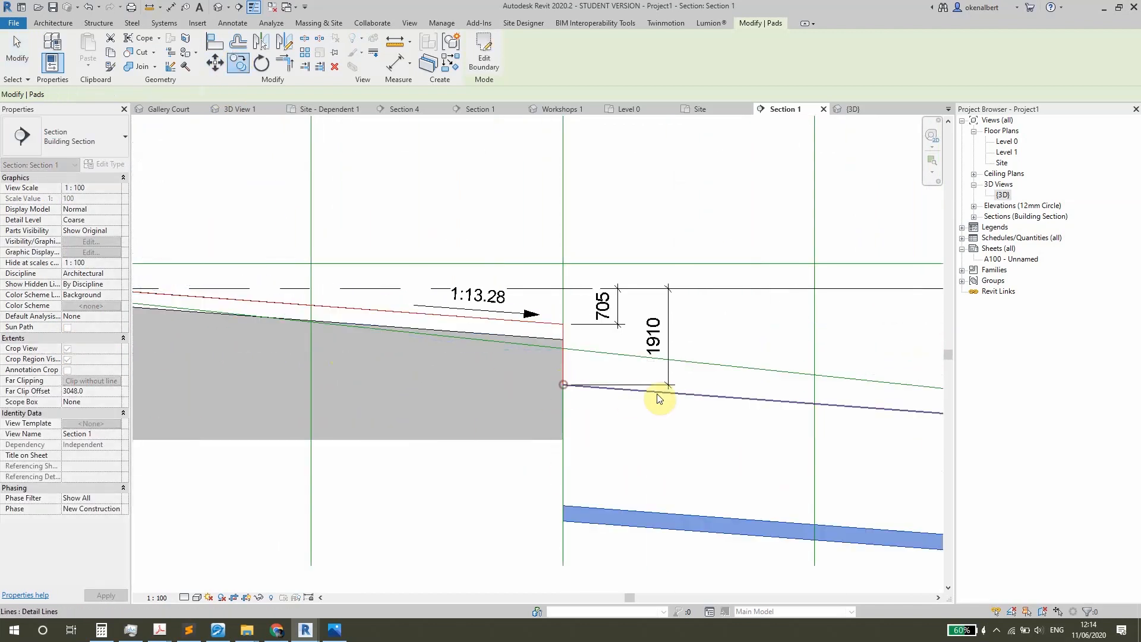
- Move the copied pad up so its uphill top corner meets the start of the lower red ramp line
{"action": "scroll", "coordinate": [655, 393], "scroll_direction": "down", "scroll_amount": 2}
{"action": "middle_click_drag", "start_coordinate": [656, 395], "coordinate": [510, 386]}
{"action": "scroll", "coordinate": [478, 375], "scroll_direction": "down", "scroll_amount": 2}
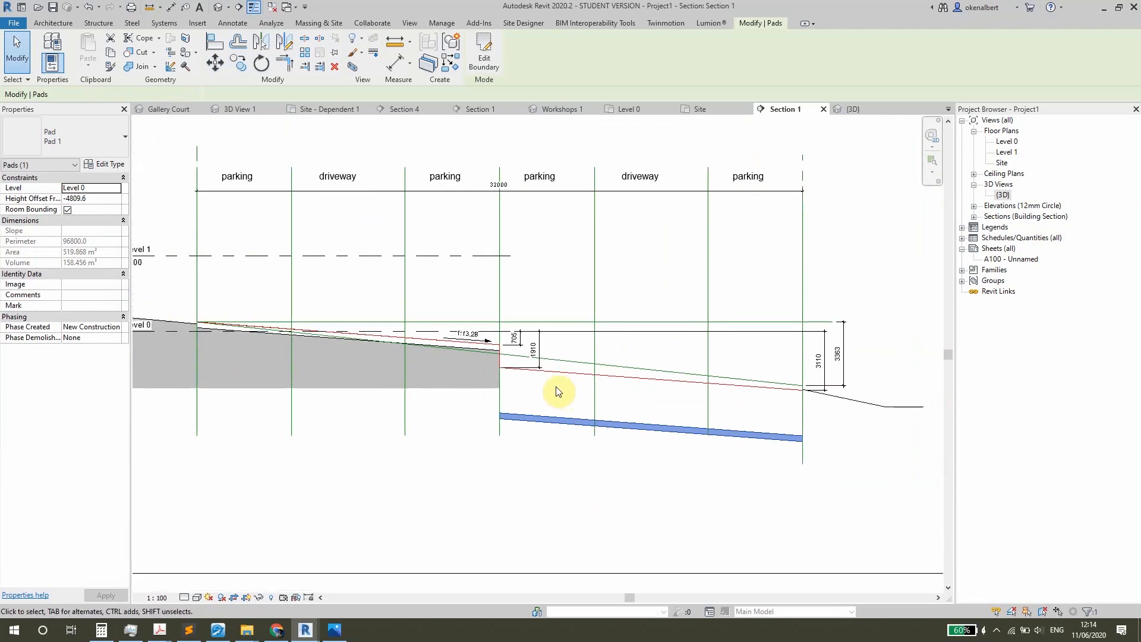
{"action": "scroll", "coordinate": [535, 378], "scroll_direction": "up", "scroll_amount": 2}
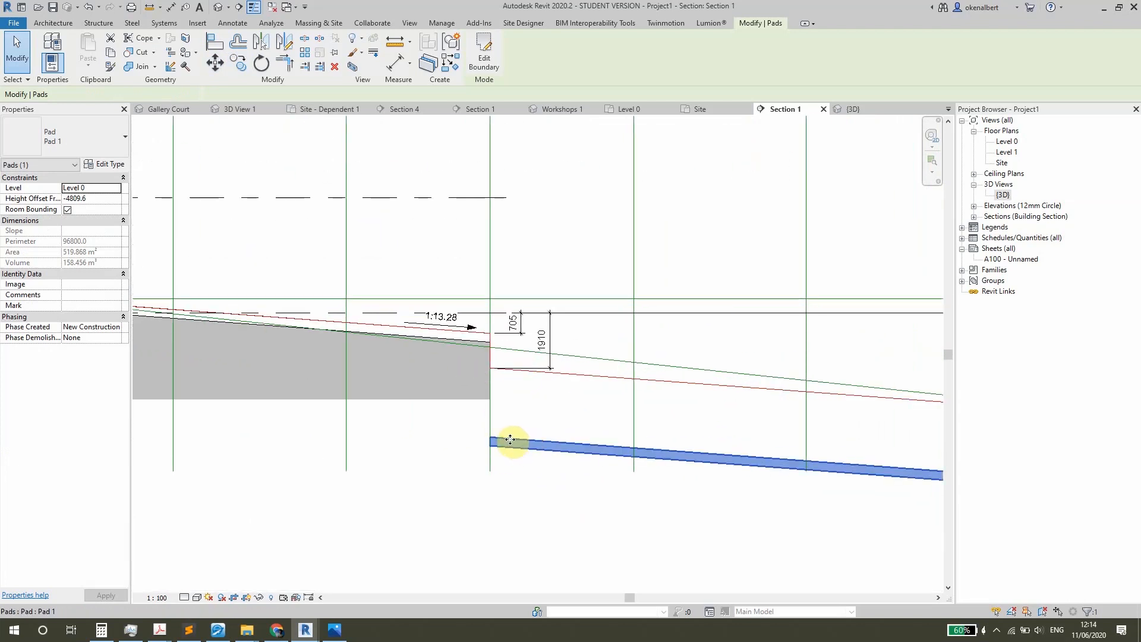
{"action": "key", "text": "m"}
{"action": "key", "text": "v"}
{"action": "scroll", "coordinate": [505, 443], "scroll_direction": "up", "scroll_amount": 1}
{"action": "left_click", "coordinate": [479, 435]}
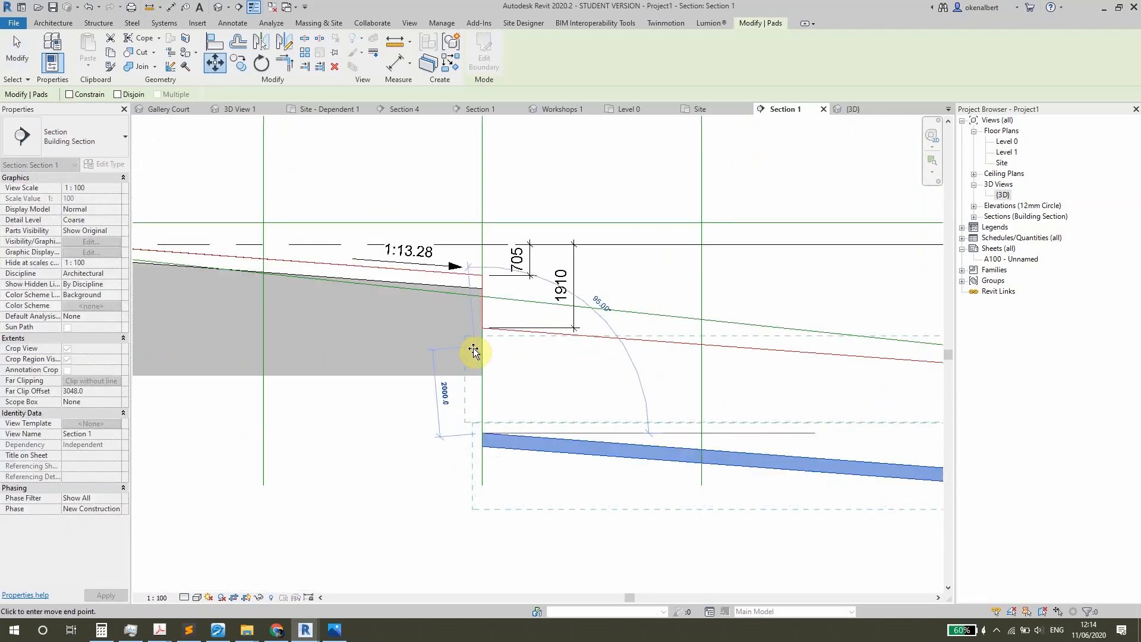
{"action": "left_click", "coordinate": [479, 327]}
{"action": "scroll", "coordinate": [461, 378], "scroll_direction": "down", "scroll_amount": 3}
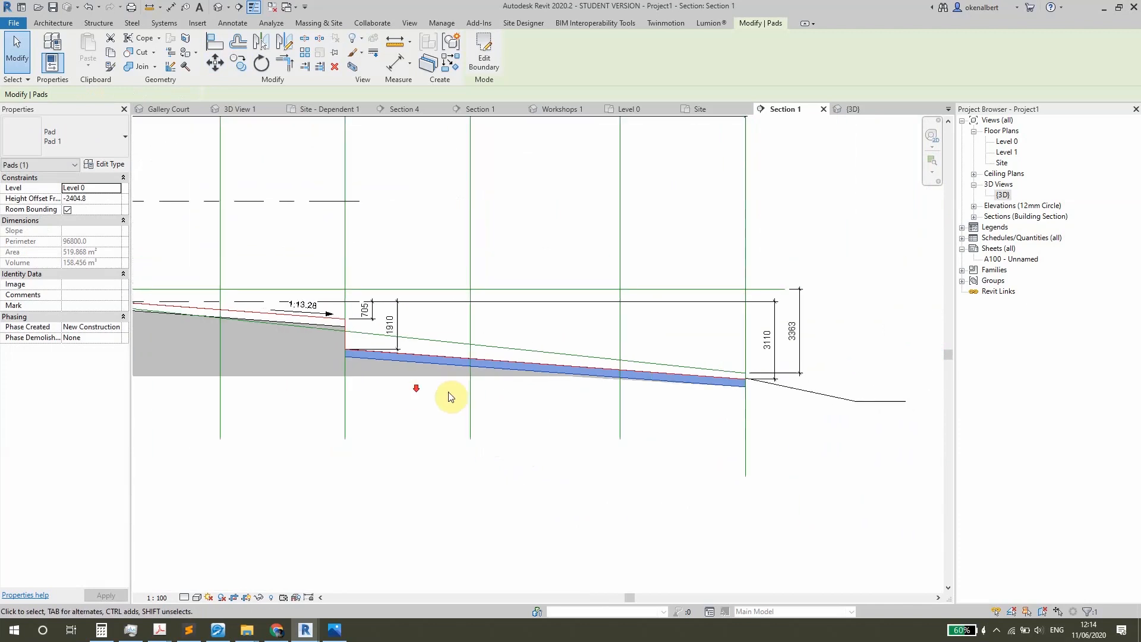
{"action": "scroll", "coordinate": [450, 395], "scroll_direction": "down", "scroll_amount": 1}
{"action": "middle_click_drag", "start_coordinate": [520, 406], "coordinate": [668, 438]}
{"action": "left_click", "coordinate": [604, 426]}
- Add a spot slope annotation to the lower pad's top surface near the driveway bay
{"action": "scroll", "coordinate": [604, 429], "scroll_direction": "down", "scroll_amount": 3}
{"action": "scroll", "coordinate": [573, 357], "scroll_direction": "up", "scroll_amount": 3}
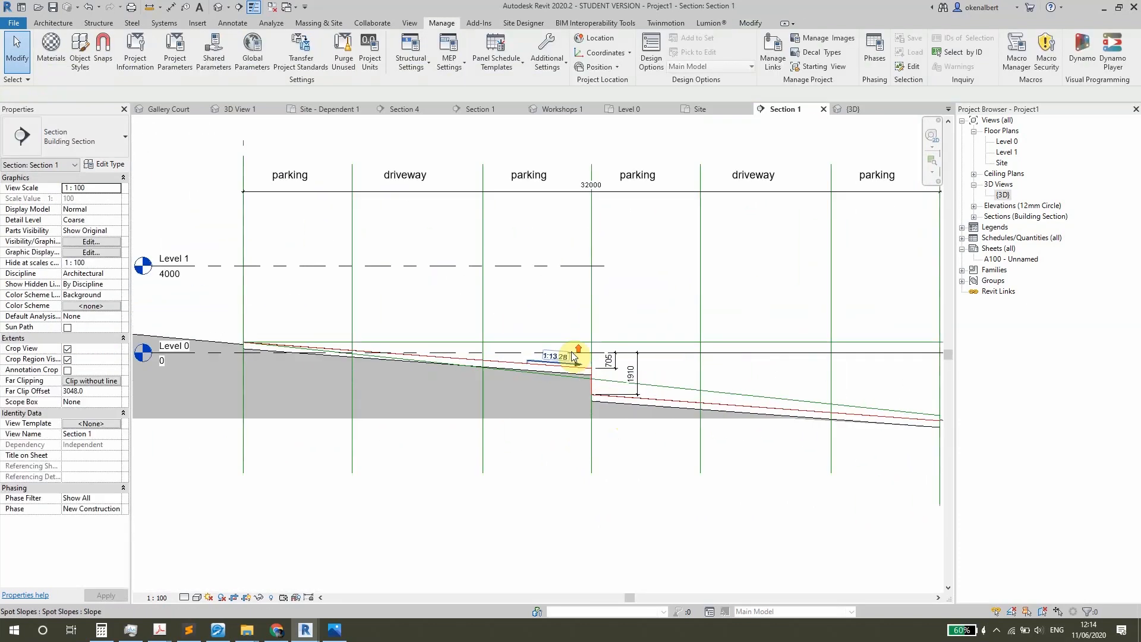
{"action": "left_click", "coordinate": [571, 356]}
{"action": "key", "text": "c"}
{"action": "key", "text": "s"}
{"action": "scroll", "coordinate": [761, 405], "scroll_direction": "up", "scroll_amount": 3}
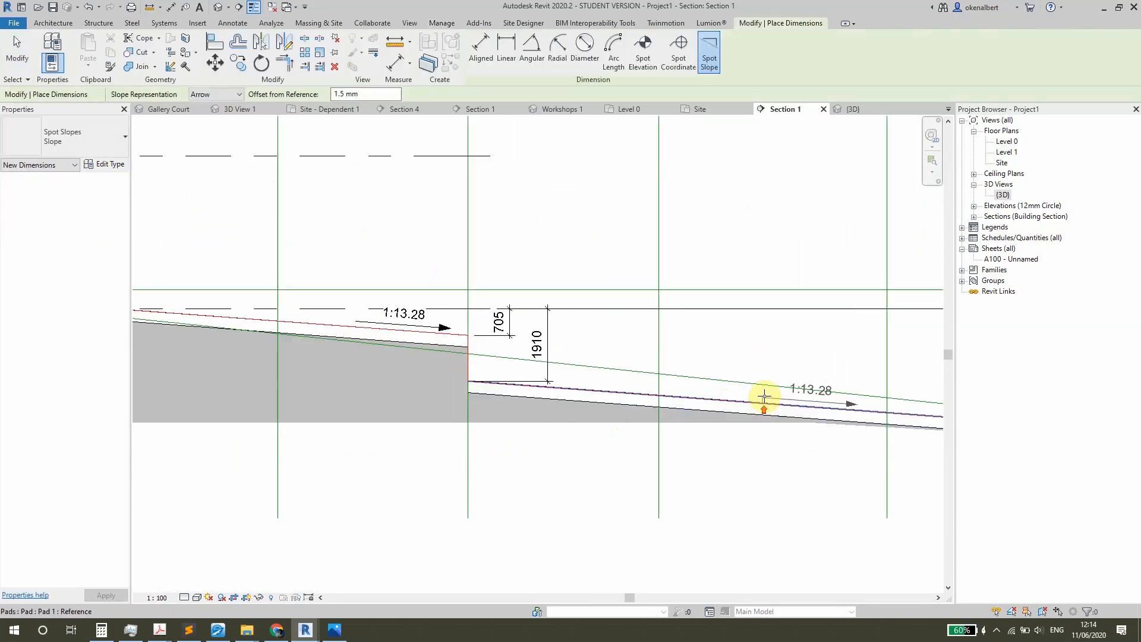
{"action": "left_click", "coordinate": [766, 400]}
{"action": "scroll", "coordinate": [760, 374], "scroll_direction": "down", "scroll_amount": 2}
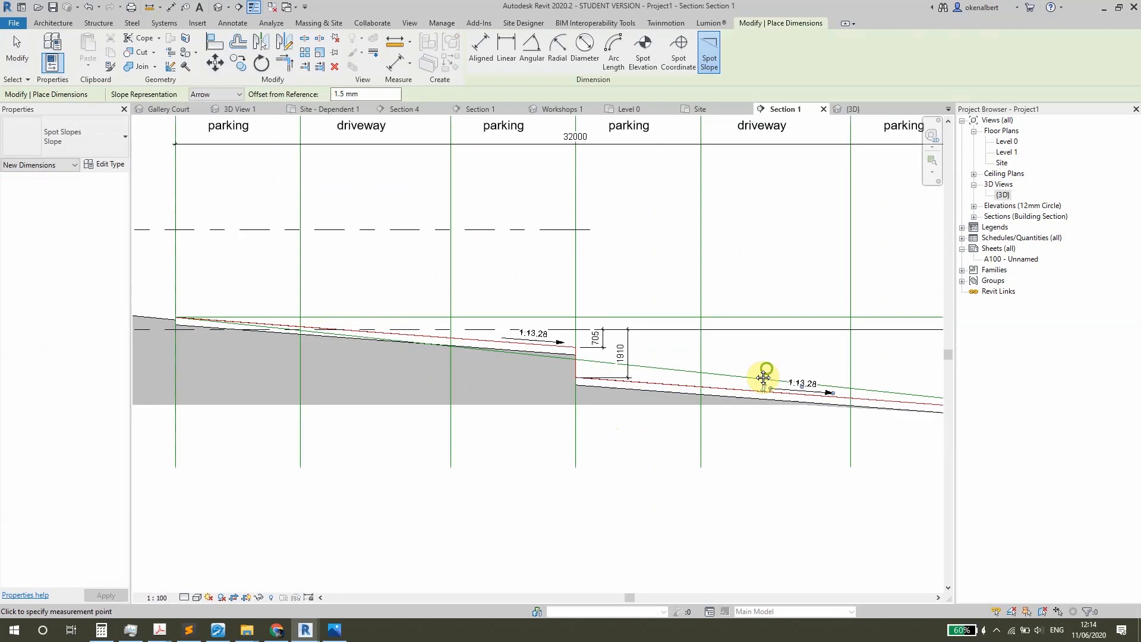
{"action": "key", "text": "Escape"}
{"action": "key", "text": "Escape"}
- Raise the lower pad vertically by about 500 mm along the middle guide to reduce the step between platforms
{"action": "scroll", "coordinate": [743, 401], "scroll_direction": "down", "scroll_amount": 2}
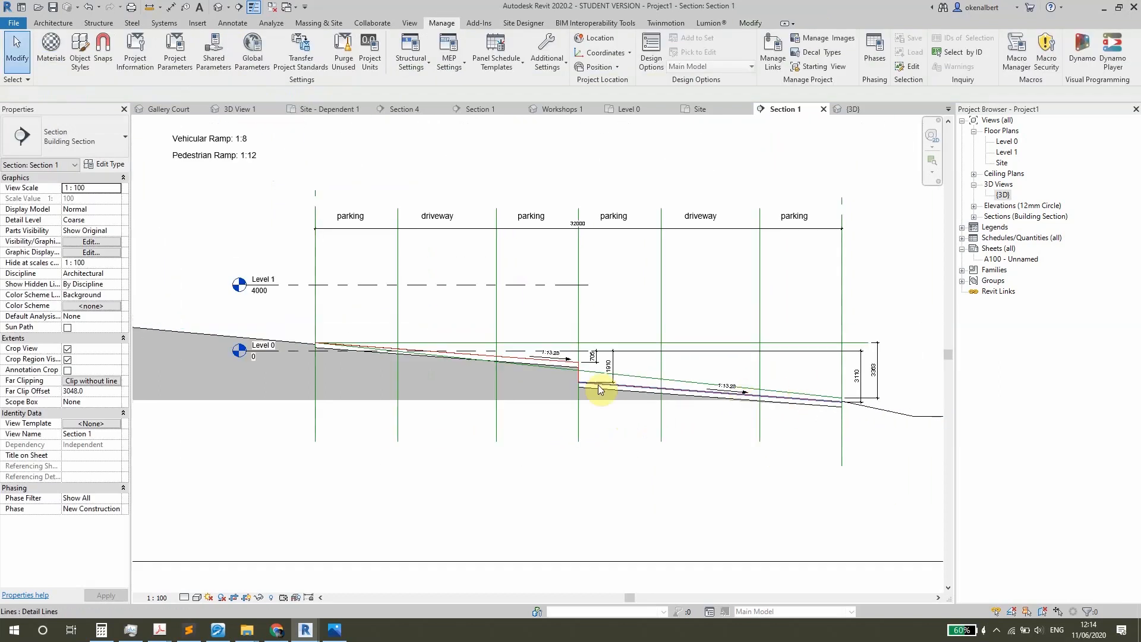
{"action": "scroll", "coordinate": [600, 389], "scroll_direction": "up", "scroll_amount": 4}
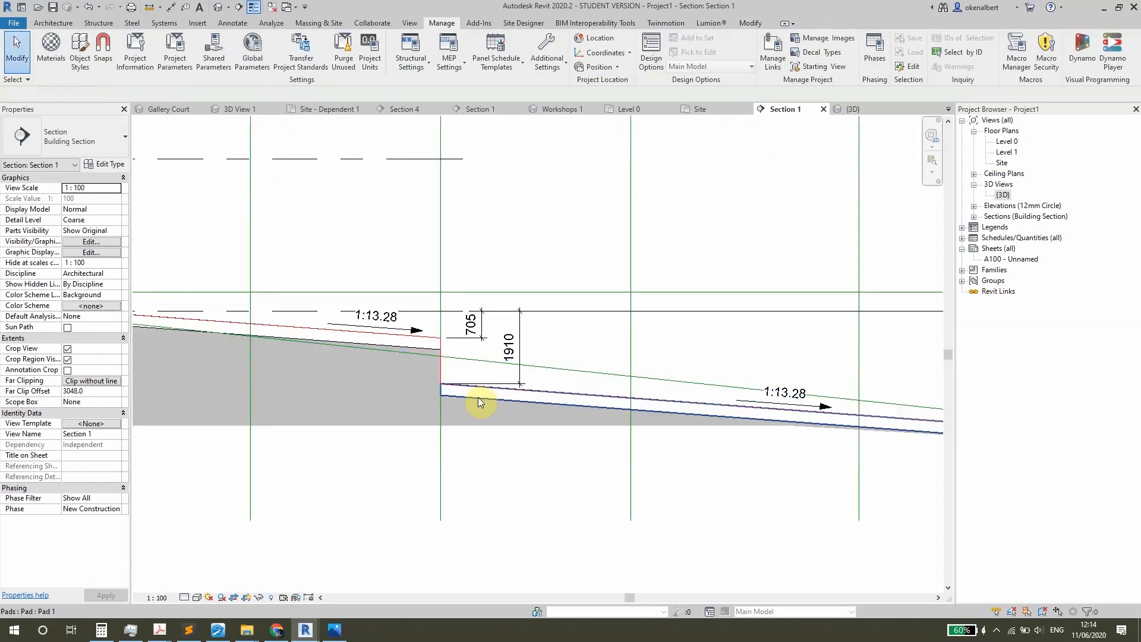
{"action": "left_click", "coordinate": [478, 402]}
{"action": "scroll", "coordinate": [483, 413], "scroll_direction": "down", "scroll_amount": 2}
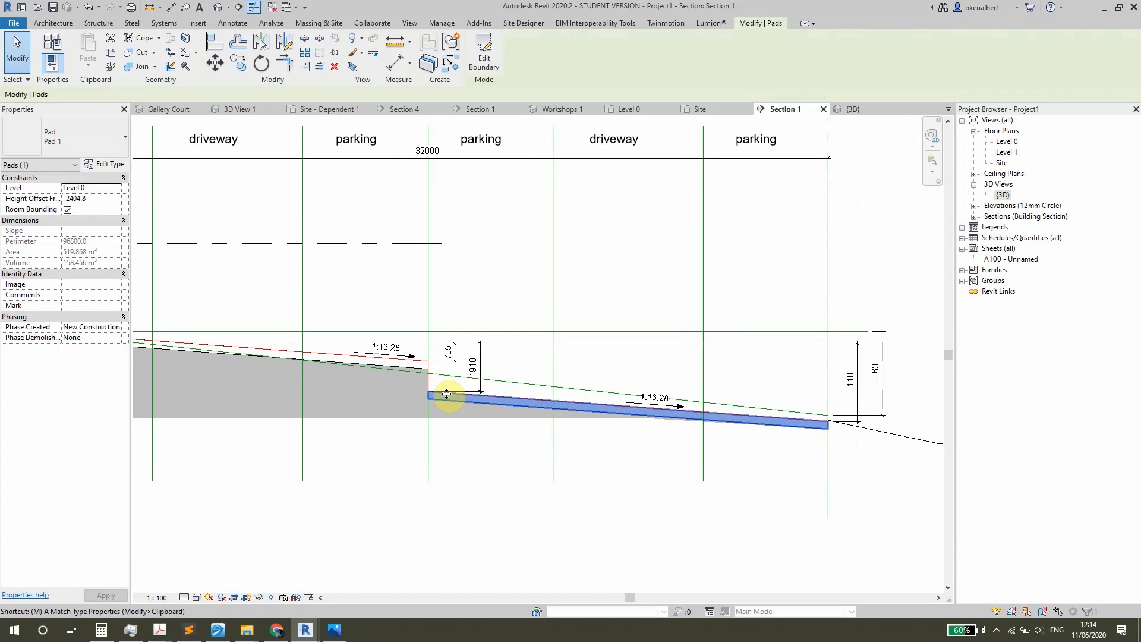
{"action": "key", "text": "v"}
{"action": "scroll", "coordinate": [447, 394], "scroll_direction": "up", "scroll_amount": 3}
{"action": "left_click", "coordinate": [425, 397]}
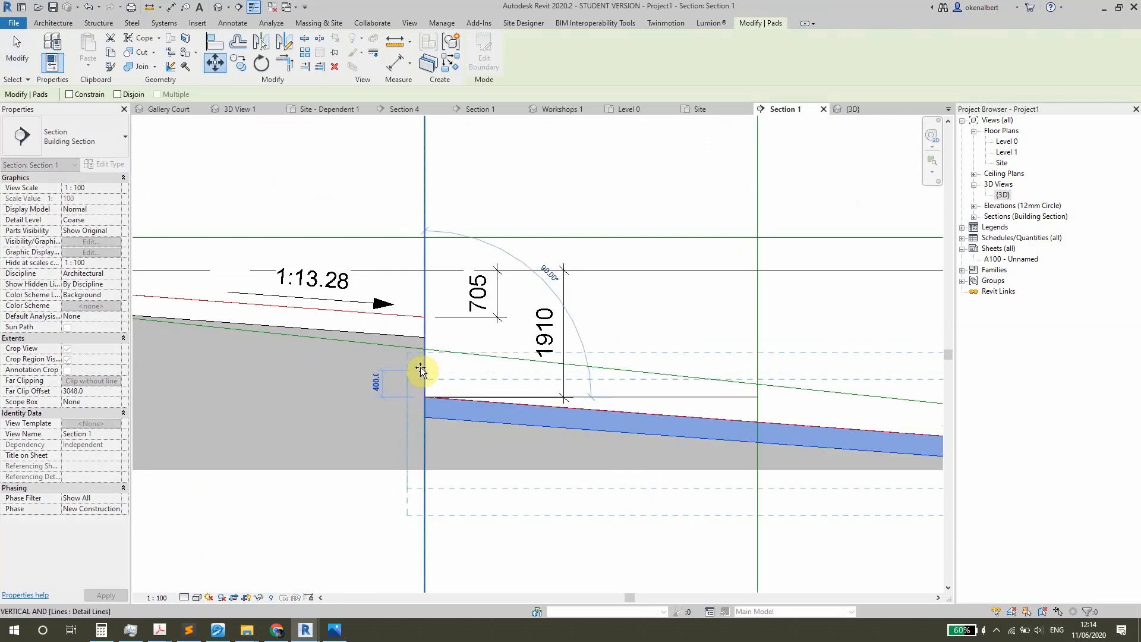
{"action": "left_click", "coordinate": [421, 370]}
- Examine the raised lower pad in Section 1 against the terrain, the ramp lines and the step from the upper pad
{"action": "scroll", "coordinate": [200, 399], "scroll_direction": "down", "scroll_amount": 2}
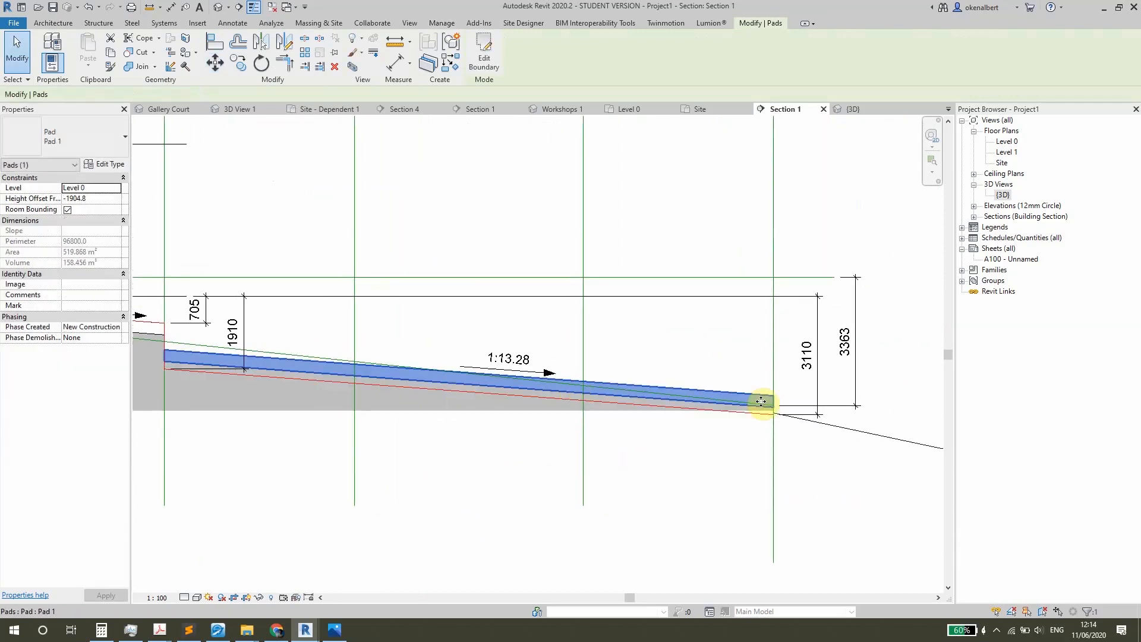
{"action": "scroll", "coordinate": [763, 405], "scroll_direction": "up", "scroll_amount": 1}
{"action": "scroll", "coordinate": [778, 413], "scroll_direction": "down", "scroll_amount": 1}
{"action": "scroll", "coordinate": [422, 390], "scroll_direction": "down", "scroll_amount": 1}
{"action": "middle_click_drag", "start_coordinate": [420, 389], "coordinate": [763, 415]}
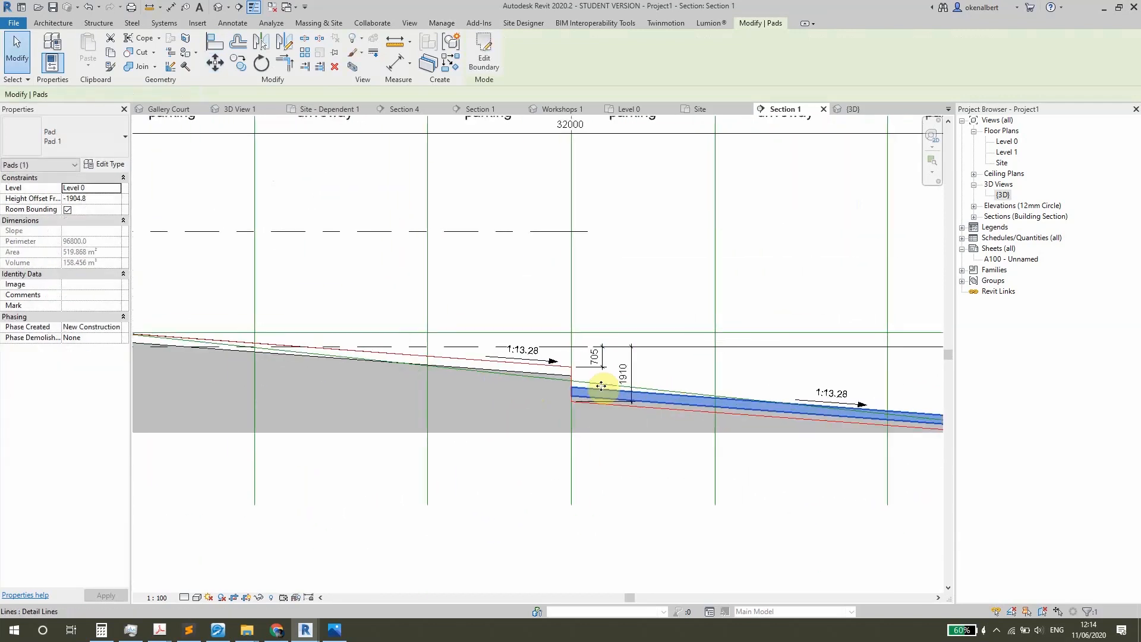
{"action": "middle_click_drag", "start_coordinate": [497, 396], "coordinate": [695, 412]}
{"action": "middle_click_drag", "start_coordinate": [393, 361], "coordinate": [276, 328]}
{"action": "middle_click_drag", "start_coordinate": [663, 393], "coordinate": [433, 363]}
{"action": "scroll", "coordinate": [597, 380], "scroll_direction": "up", "scroll_amount": 1}
{"action": "middle_click_drag", "start_coordinate": [601, 380], "coordinate": [731, 408]}
{"action": "scroll", "coordinate": [750, 411], "scroll_direction": "down", "scroll_amount": 1}
{"action": "left_click", "coordinate": [533, 384]}
{"action": "scroll", "coordinate": [524, 385], "scroll_direction": "down", "scroll_amount": 1}
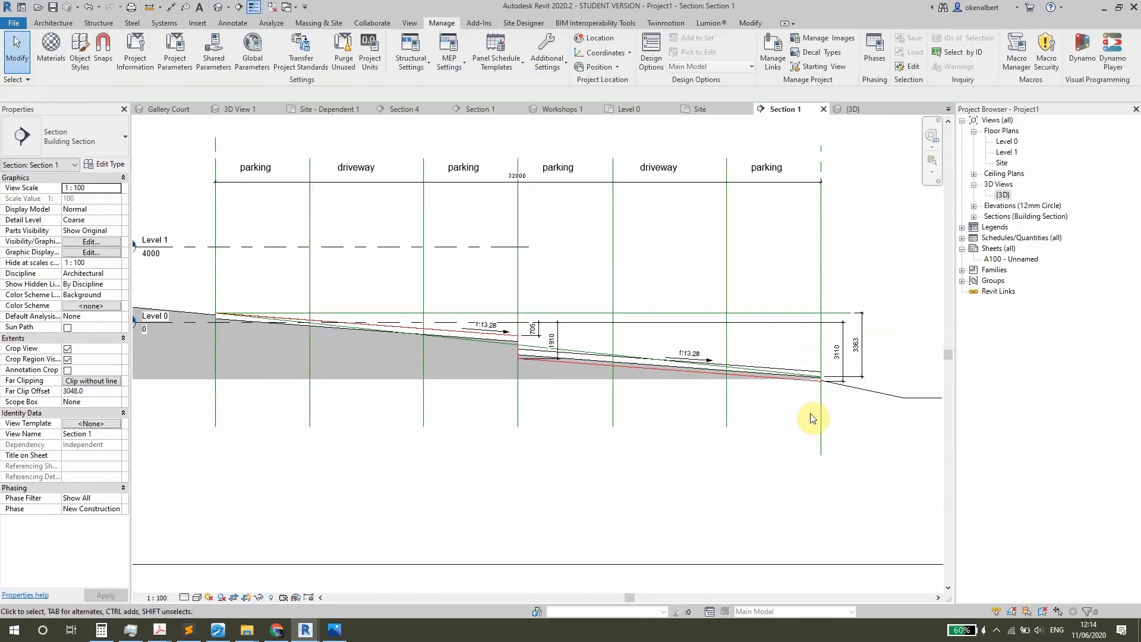
{"action": "middle_click_drag", "start_coordinate": [484, 337], "coordinate": [569, 355]}
{"action": "scroll", "coordinate": [571, 356], "scroll_direction": "up", "scroll_amount": 1}
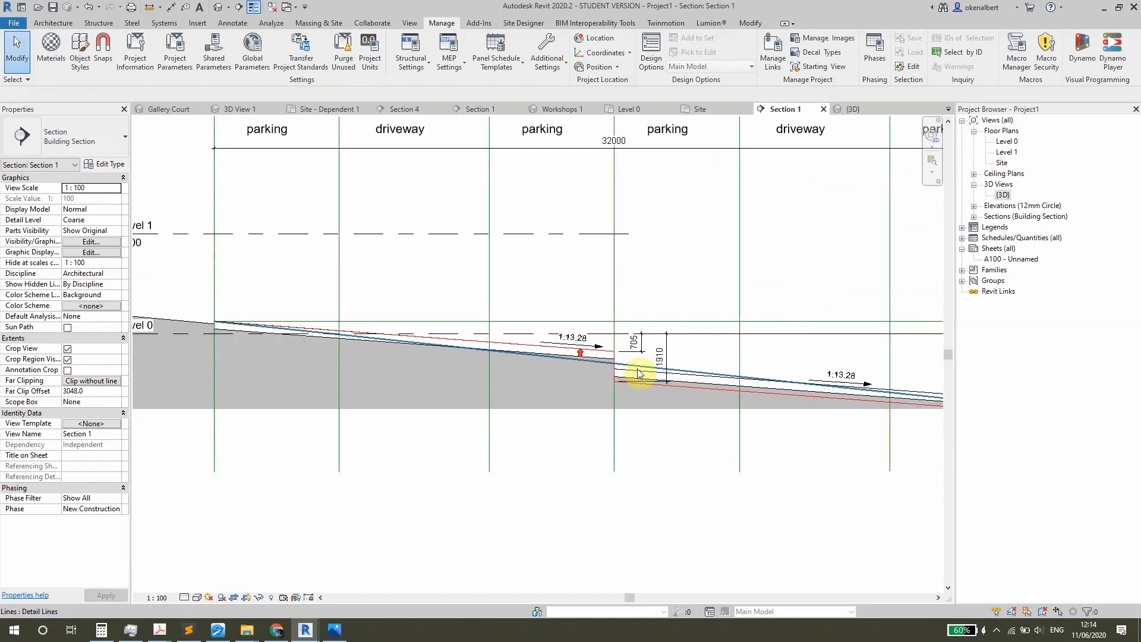
{"action": "scroll", "coordinate": [612, 372], "scroll_direction": "up", "scroll_amount": 1}
{"action": "scroll", "coordinate": [594, 371], "scroll_direction": "down", "scroll_amount": 1}
{"action": "scroll", "coordinate": [594, 374], "scroll_direction": "down", "scroll_amount": 1}
- Inspect the two stepped sloping pads and their edges against the terrain from several angles in the 3D view
{"action": "left_click", "coordinate": [850, 108]}
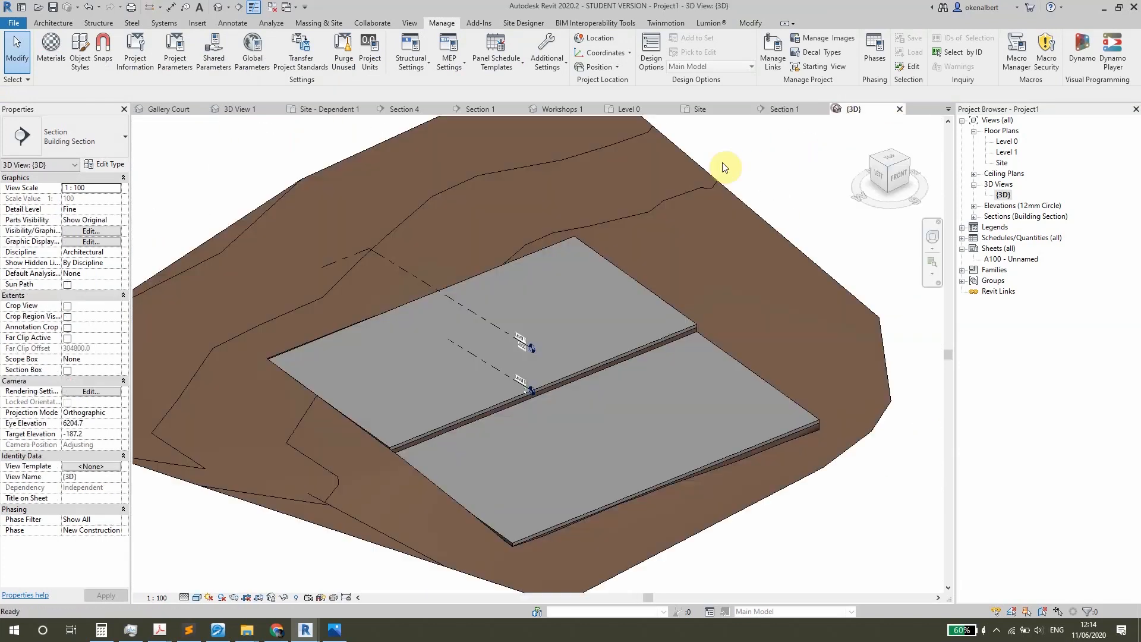
{"action": "scroll", "coordinate": [587, 474], "scroll_direction": "up", "scroll_amount": 2}
{"action": "middle_click_drag", "start_coordinate": [587, 471], "coordinate": [685, 380], "text": "shift"}
{"action": "middle_click_drag", "start_coordinate": [616, 370], "coordinate": [90, 270], "text": "shift"}
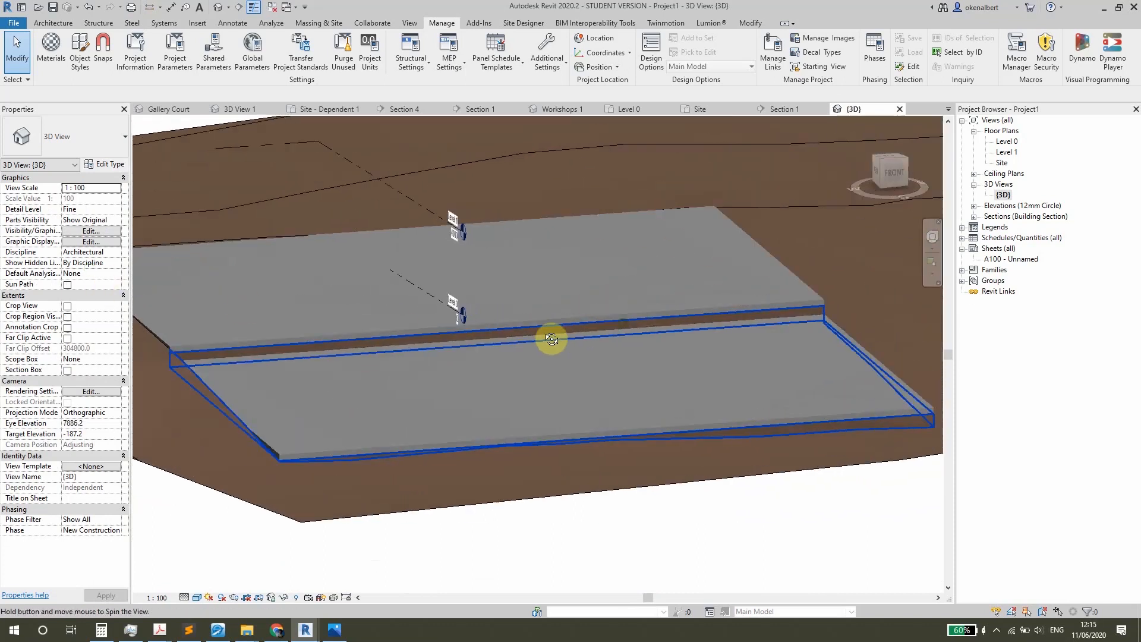
{"action": "middle_click_drag", "start_coordinate": [551, 334], "coordinate": [468, 375], "text": "shift"}
{"action": "middle_click_drag", "start_coordinate": [609, 387], "coordinate": [606, 439], "text": "shift"}
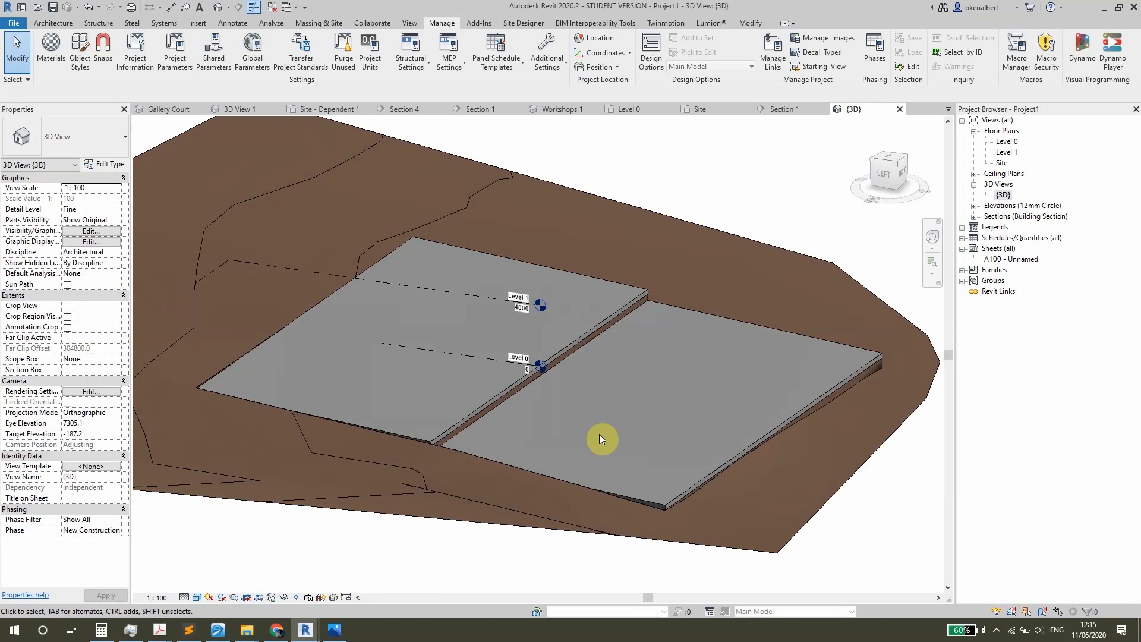
{"action": "scroll", "coordinate": [550, 427], "scroll_direction": "down", "scroll_amount": 3}
{"action": "scroll", "coordinate": [550, 426], "scroll_direction": "up", "scroll_amount": 2}
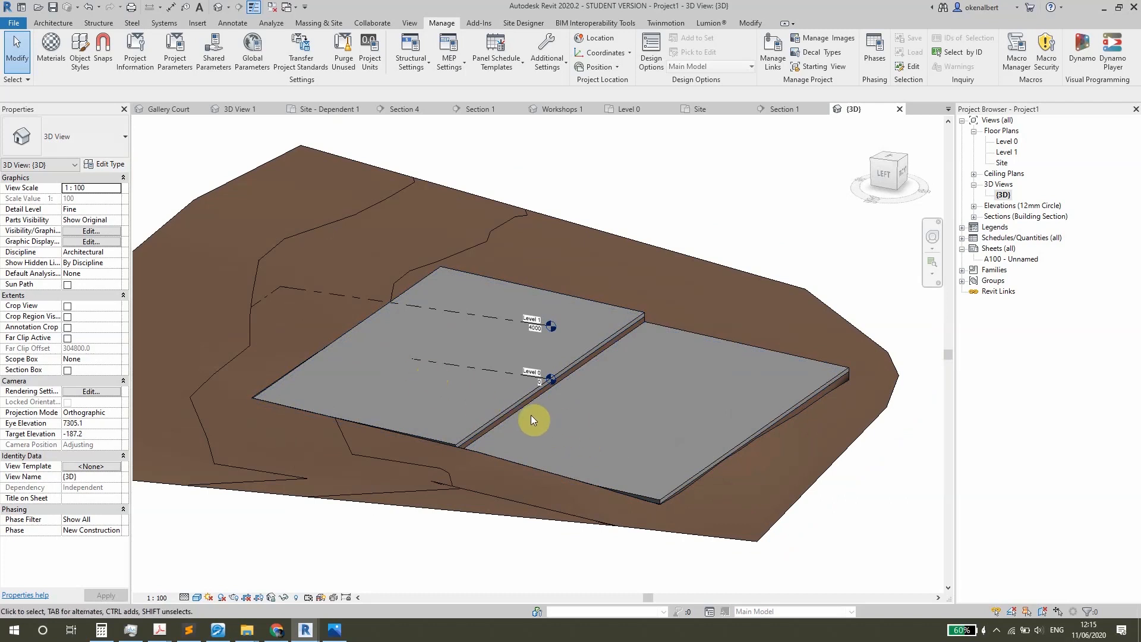
{"action": "middle_click_drag", "start_coordinate": [619, 425], "coordinate": [448, 467], "text": "shift"}
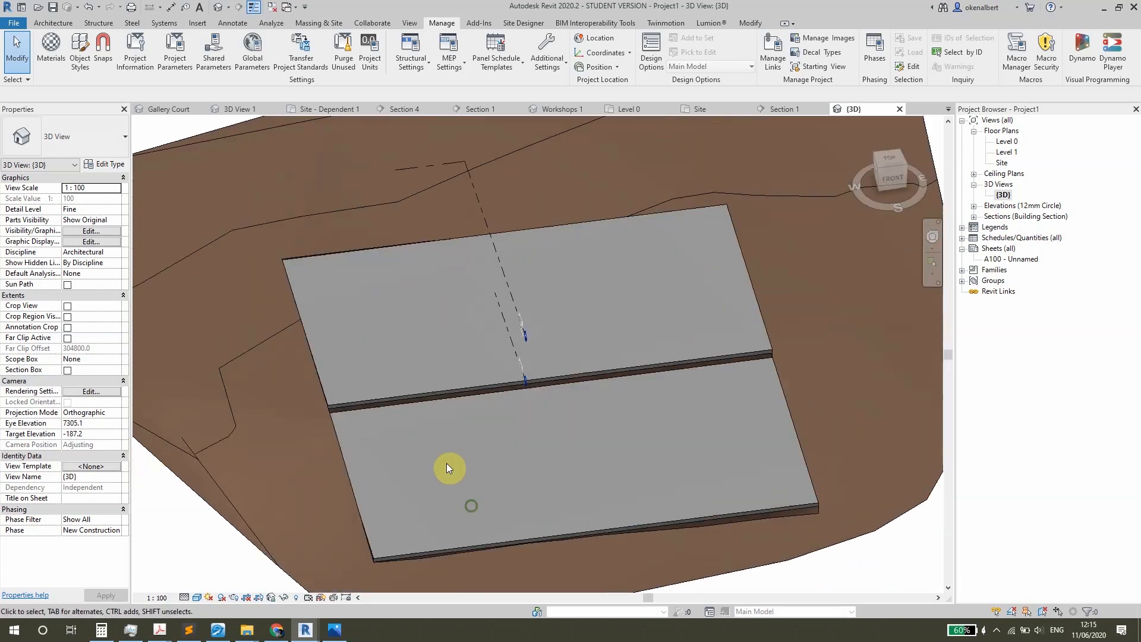
{"action": "scroll", "coordinate": [337, 373], "scroll_direction": "up", "scroll_amount": 2}
{"action": "middle_click_drag", "start_coordinate": [338, 374], "coordinate": [457, 361], "text": "shift"}
{"action": "middle_click_drag", "start_coordinate": [548, 433], "coordinate": [415, 355], "text": "shift"}
- Start placing parking components on the two sloping pads in the Site floor plan
{"action": "left_click", "coordinate": [702, 110]}
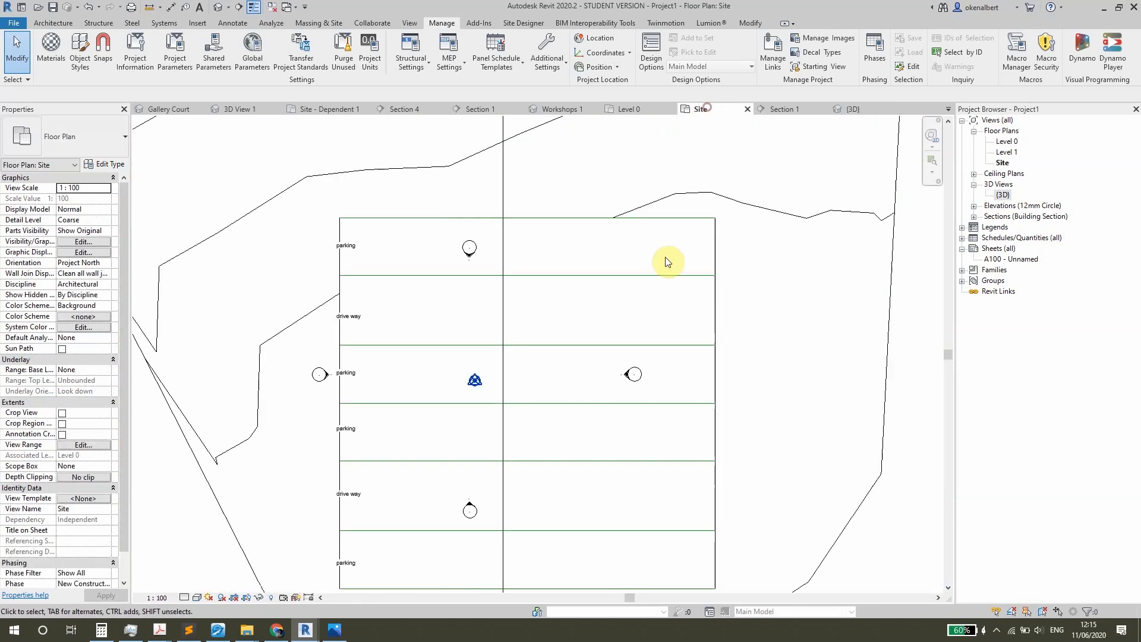
{"action": "scroll", "coordinate": [535, 400], "scroll_direction": "up", "scroll_amount": 4}
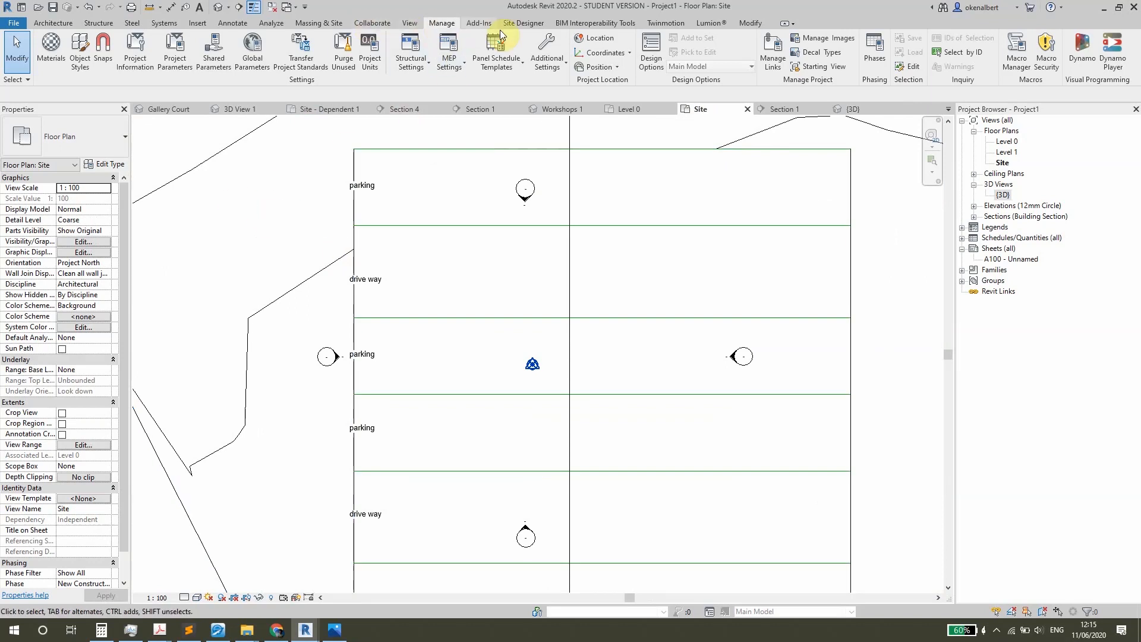
{"action": "left_click", "coordinate": [321, 24]}
{"action": "left_click", "coordinate": [376, 57]}
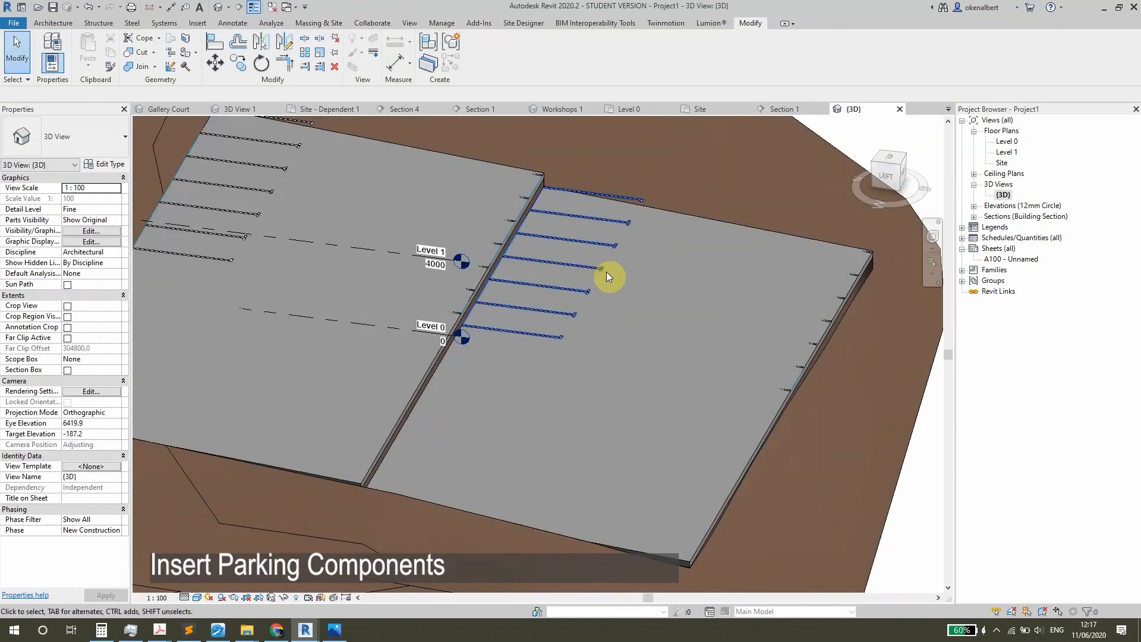
- Inspect the Parking_Standard_Bays components on both sloping pads from several angles in the 3D view
{"action": "middle_click_drag", "start_coordinate": [606, 273], "coordinate": [572, 321], "text": "shift"}
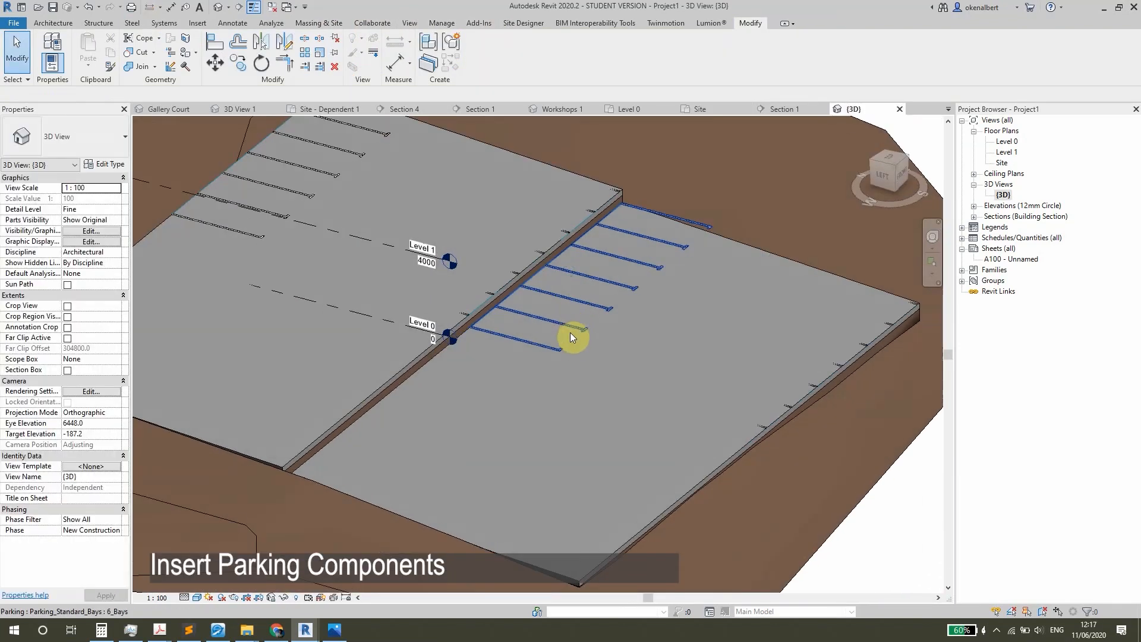
{"action": "left_click", "coordinate": [577, 334]}
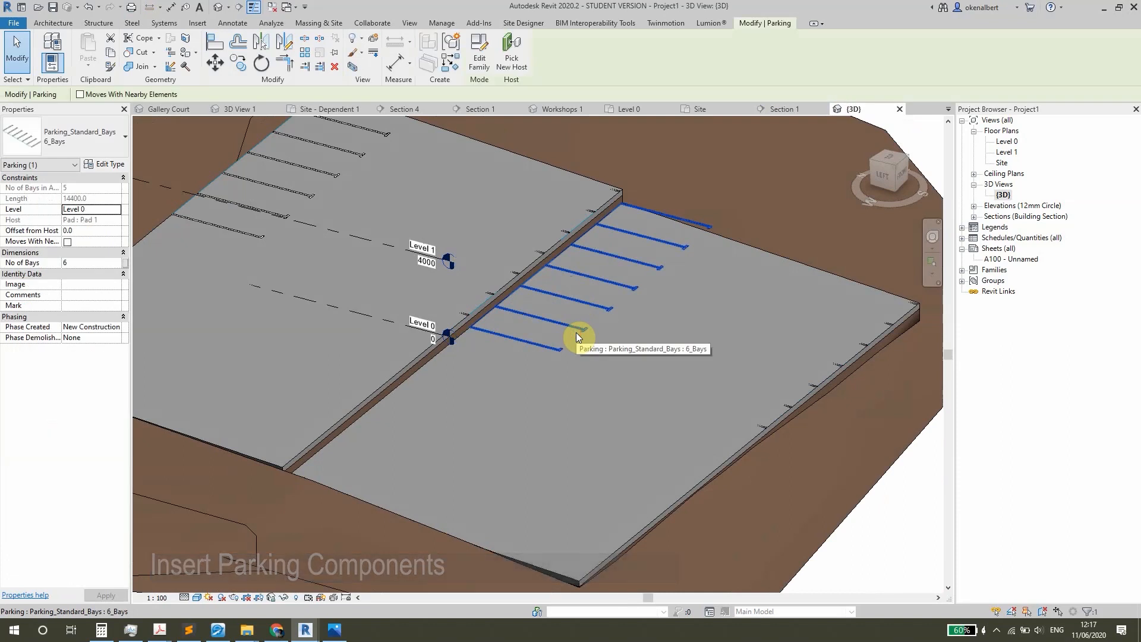
{"action": "middle_click_drag", "start_coordinate": [576, 333], "coordinate": [345, 394], "text": "shift"}
{"action": "scroll", "coordinate": [630, 374], "scroll_direction": "up", "scroll_amount": 5}
{"action": "scroll", "coordinate": [782, 339], "scroll_direction": "up", "scroll_amount": 3}
{"action": "mouse_move", "coordinate": [782, 339]}
{"action": "middle_mouse_down"}
{"action": "mouse_move", "coordinate": [582, 390]}
{"action": "mouse_move", "coordinate": [460, 374]}
{"action": "mouse_move", "coordinate": [534, 384]}
{"action": "mouse_move", "coordinate": [293, 419]}
{"action": "mouse_move", "coordinate": [635, 433]}
{"action": "mouse_move", "coordinate": [693, 461]}
{"action": "mouse_move", "coordinate": [604, 301]}
{"action": "mouse_move", "coordinate": [767, 268]}
{"action": "mouse_move", "coordinate": [722, 438]}
{"action": "mouse_move", "coordinate": [522, 323]}
{"action": "mouse_move", "coordinate": [331, 339]}
{"action": "mouse_move", "coordinate": [336, 357]}
{"action": "mouse_move", "coordinate": [609, 410]}
{"action": "mouse_move", "coordinate": [481, 245]}
{"action": "middle_mouse_up"}
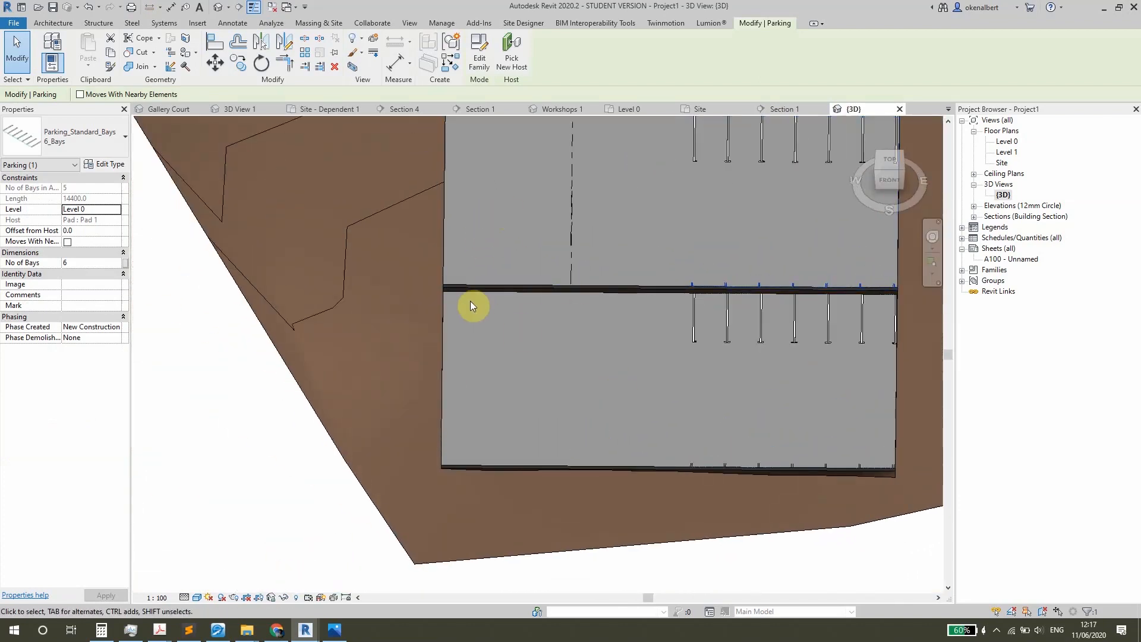
{"action": "middle_click_drag", "start_coordinate": [492, 316], "coordinate": [599, 333], "text": "shift"}
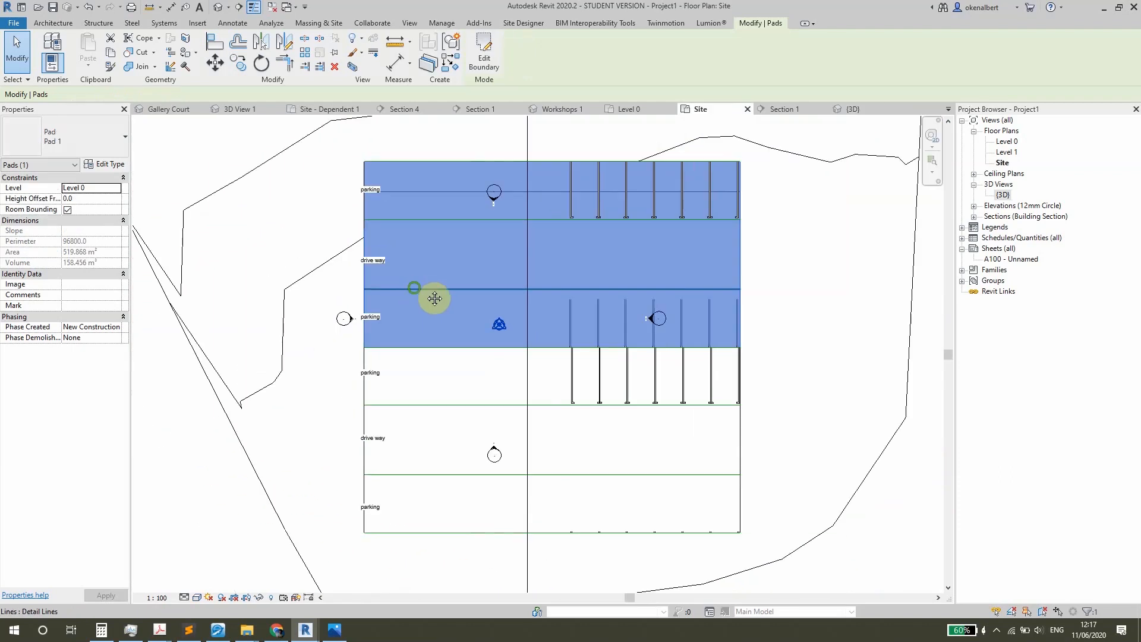
- Edit the upper pad's boundary in the Site plan, moving the edge beside the bay labels 6000 mm inward, and finish the sketch
{"action": "scroll", "coordinate": [469, 267], "scroll_direction": "up", "scroll_amount": 2}
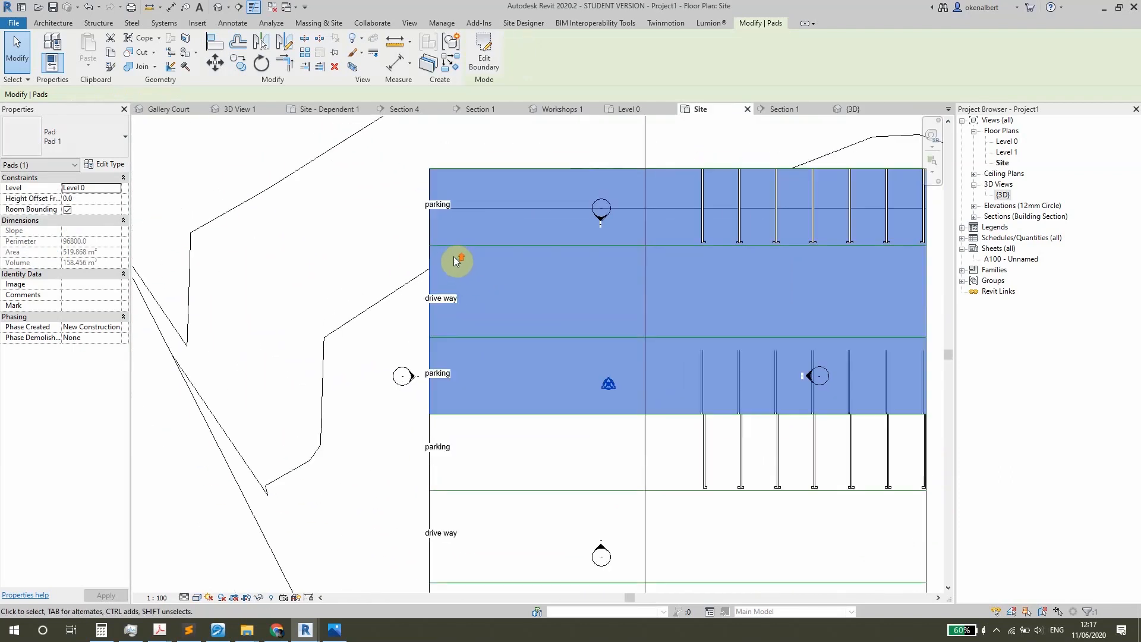
{"action": "left_click", "coordinate": [476, 76]}
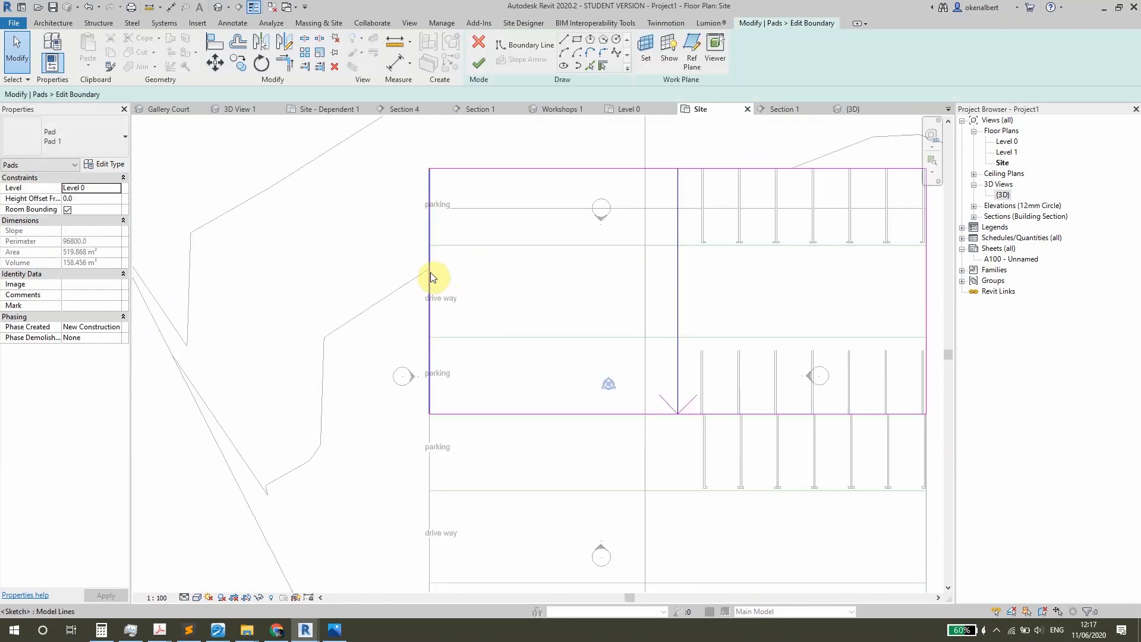
{"action": "left_click", "coordinate": [430, 272]}
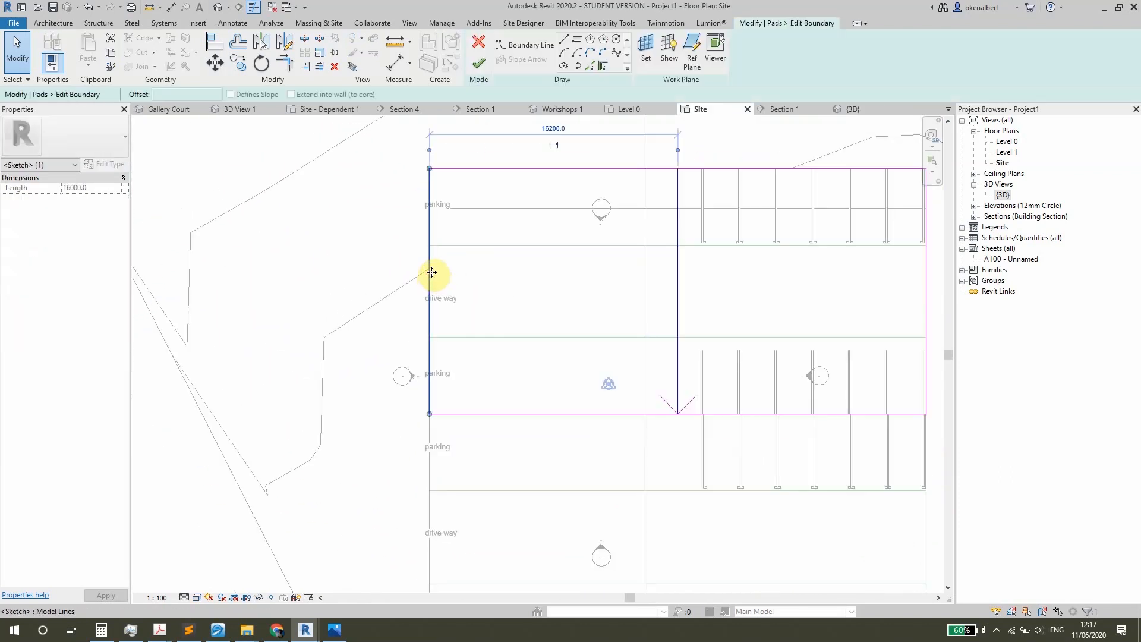
{"action": "key", "text": "m"}
{"action": "key", "text": "v"}
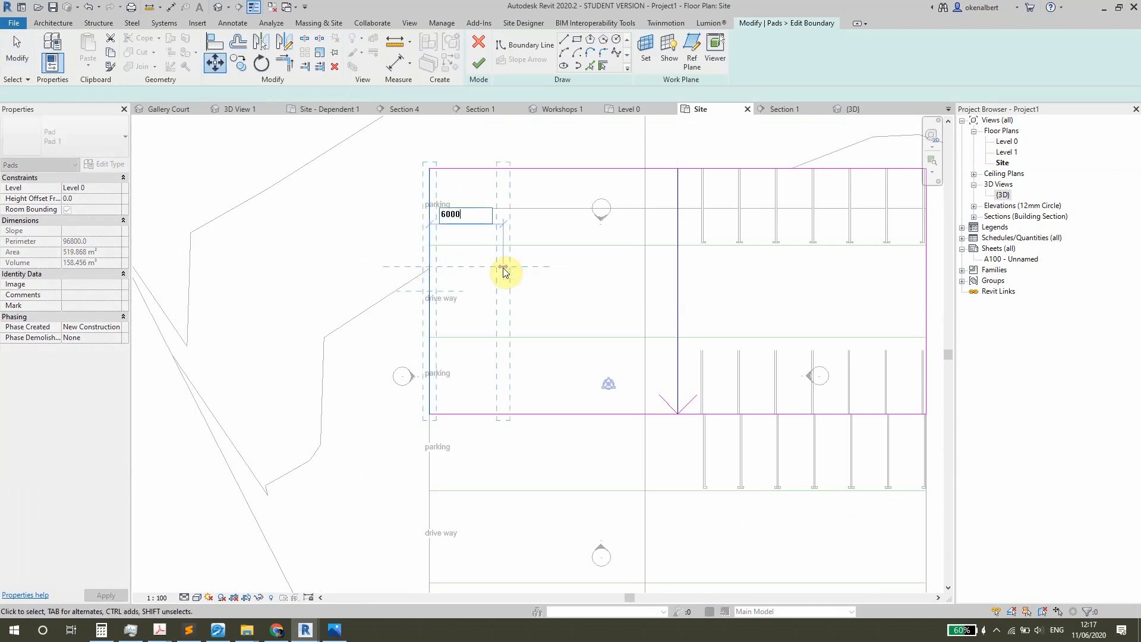
{"action": "type", "text": "6000"}
{"action": "key", "text": "Return"}
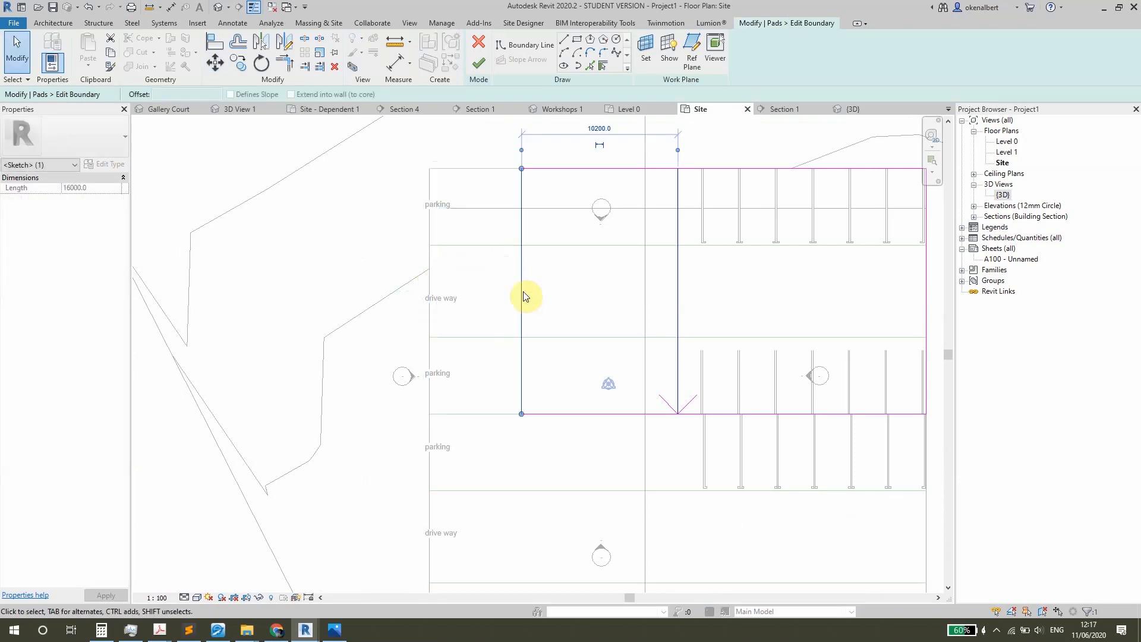
{"action": "left_click", "coordinate": [480, 63]}
- Move the lower pad's label-side boundary edge inward to line up with the shortened upper pad, and finish the sketch
{"action": "scroll", "coordinate": [549, 362], "scroll_direction": "down", "scroll_amount": 2}
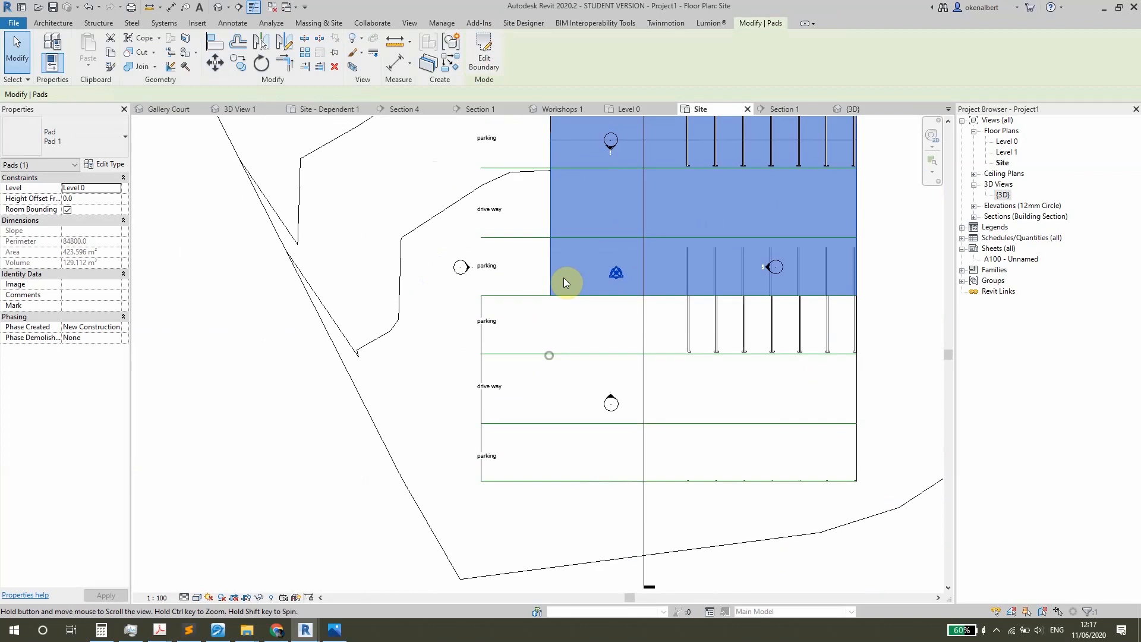
{"action": "left_click", "coordinate": [482, 347]}
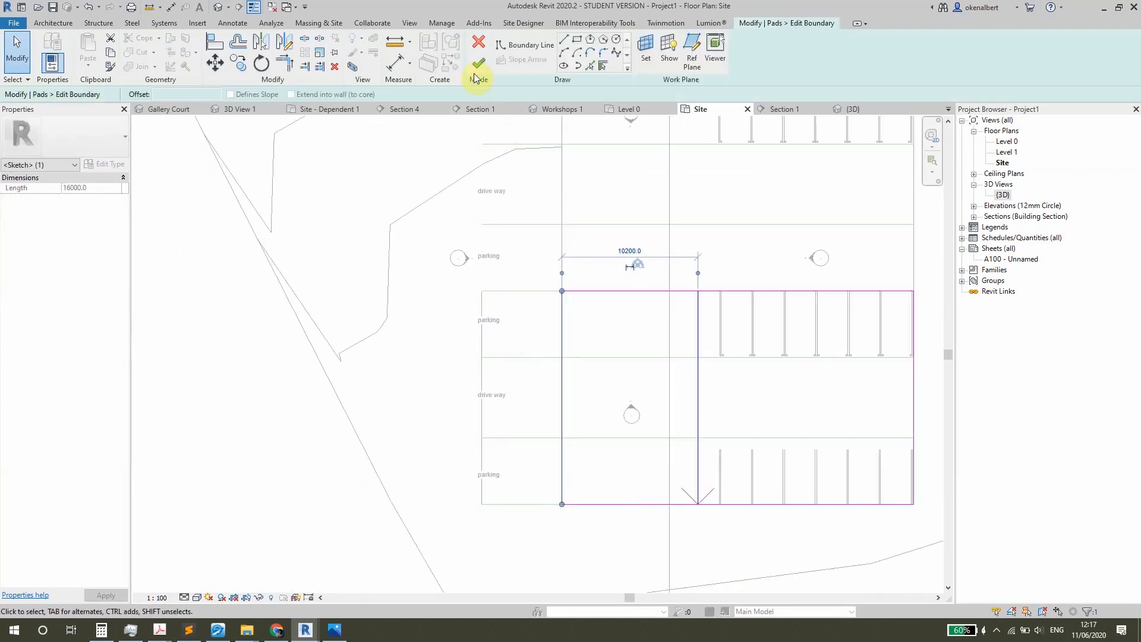
{"action": "left_click", "coordinate": [477, 65]}
- Sketch a 6000 × 10000 mm rectangular boundary for a new pad across the two middle parking bays beside the shortened pads
{"action": "scroll", "coordinate": [544, 312], "scroll_direction": "up", "scroll_amount": 3}
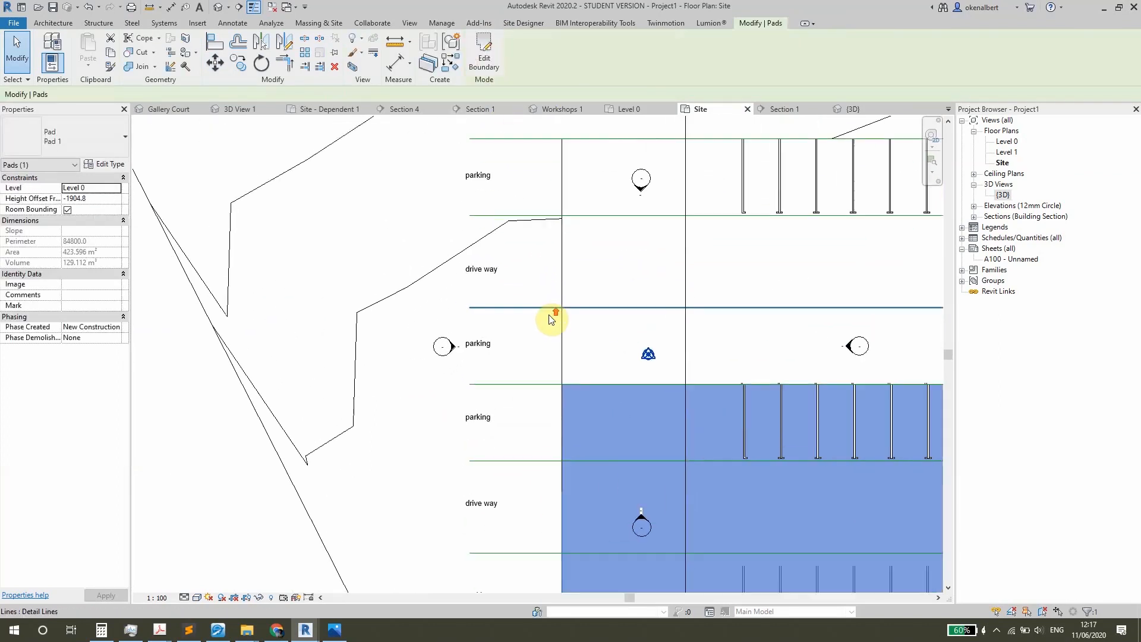
{"action": "middle_click_drag", "start_coordinate": [558, 260], "coordinate": [601, 226]}
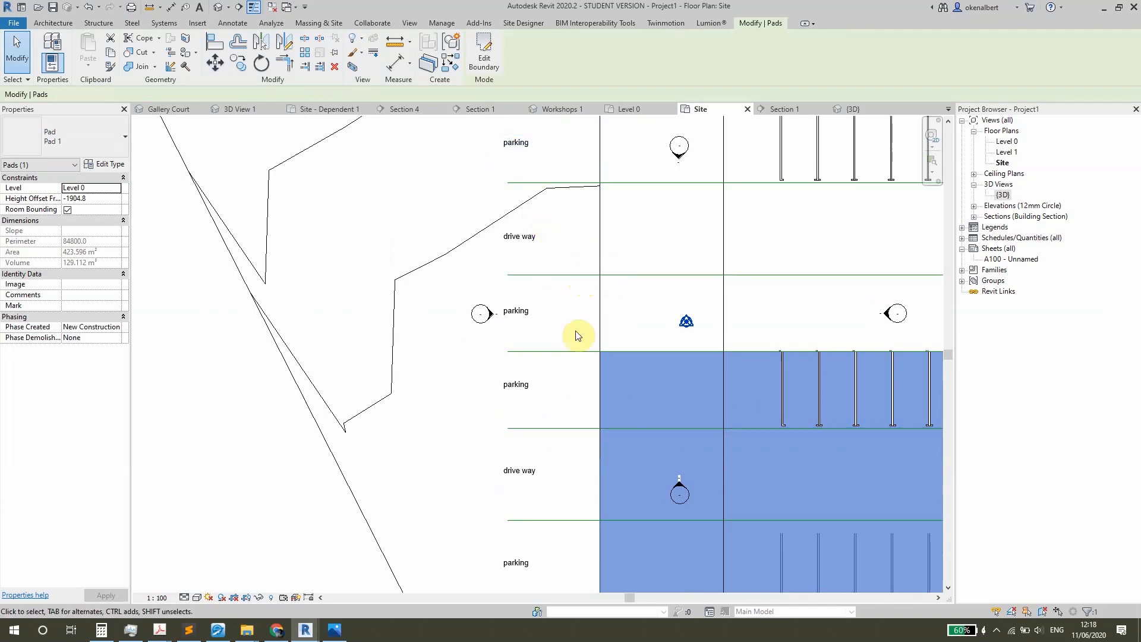
{"action": "middle_click_drag", "start_coordinate": [575, 294], "coordinate": [590, 341]}
{"action": "scroll", "coordinate": [588, 275], "scroll_direction": "down", "scroll_amount": 1}
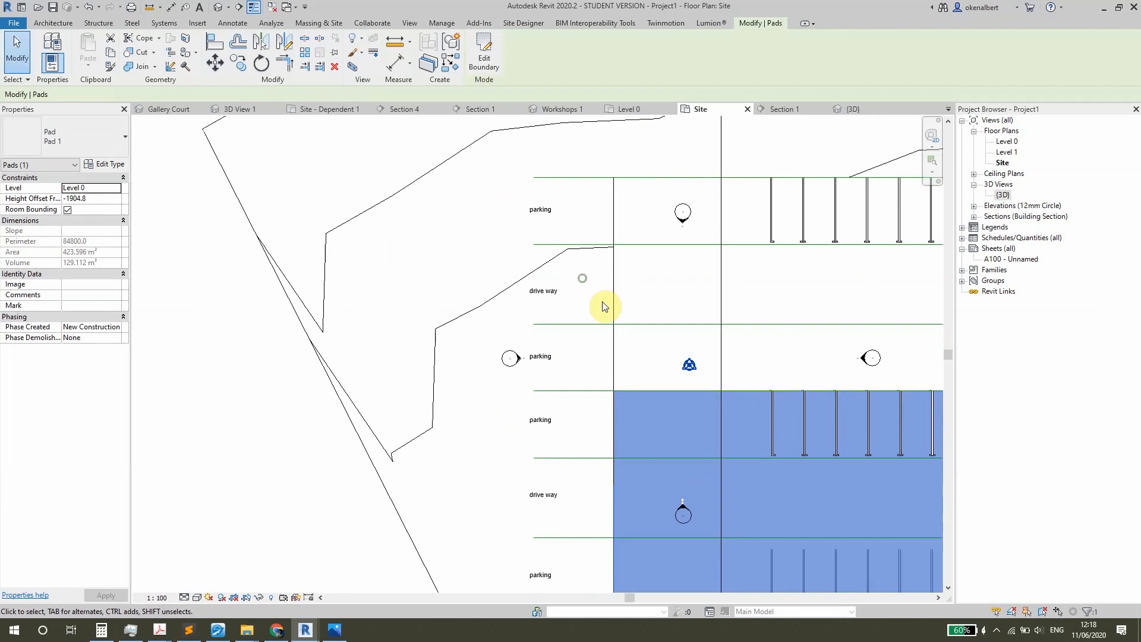
{"action": "left_click", "coordinate": [616, 268]}
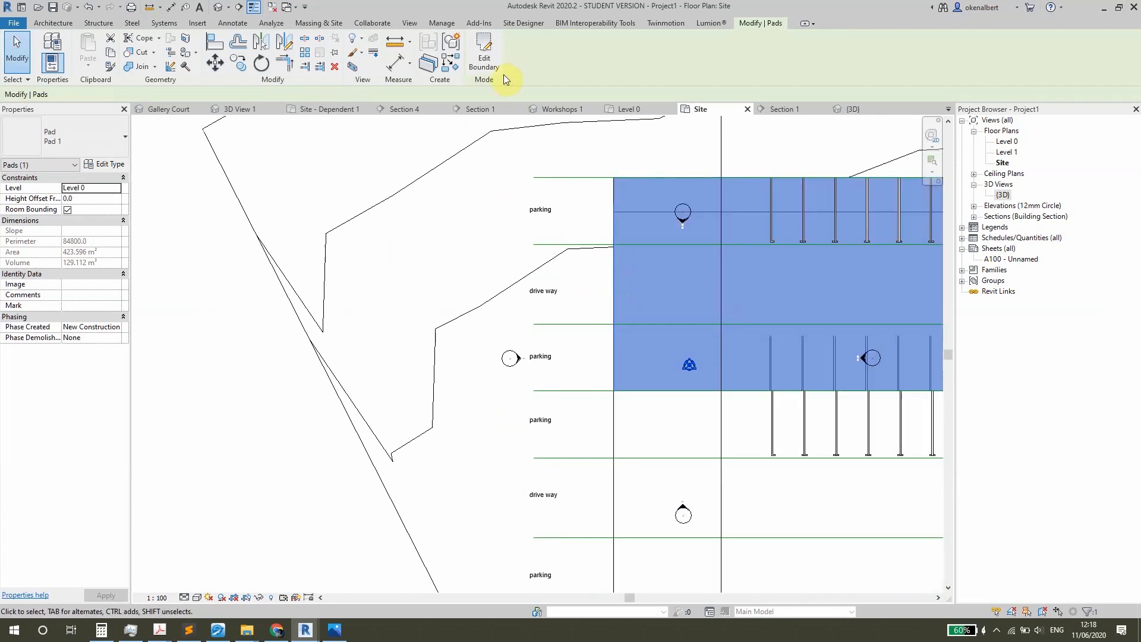
{"action": "left_click", "coordinate": [484, 59]}
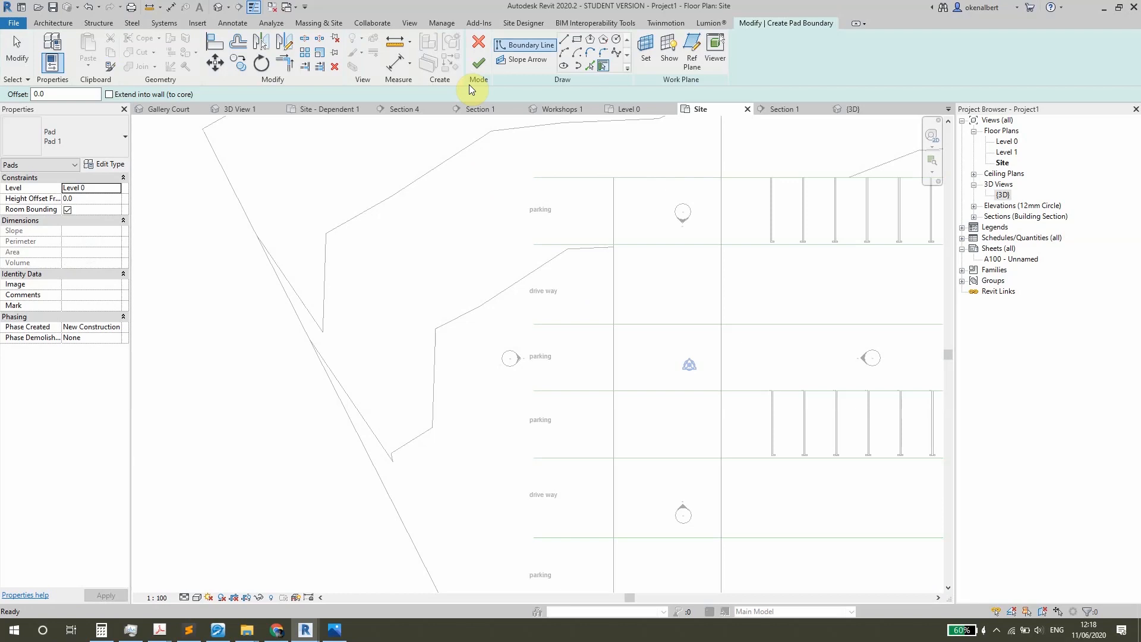
{"action": "left_click", "coordinate": [577, 40]}
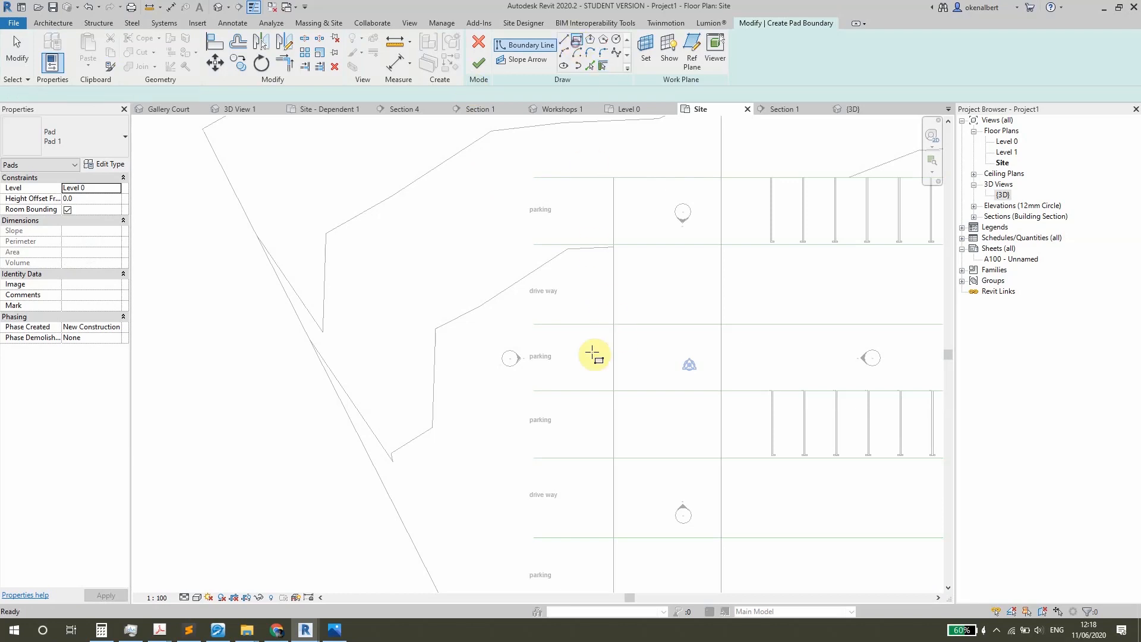
{"action": "left_click", "coordinate": [614, 321]}
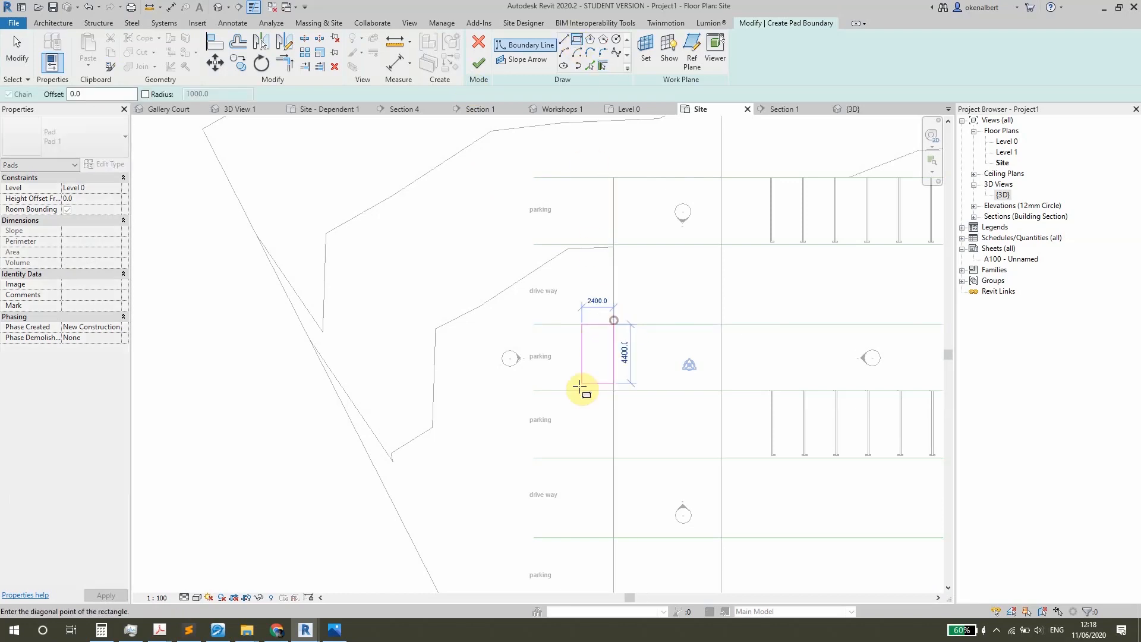
{"action": "left_click", "coordinate": [535, 456]}
{"action": "scroll", "coordinate": [553, 446], "scroll_direction": "up", "scroll_amount": 2}
{"action": "middle_click_drag", "start_coordinate": [566, 438], "coordinate": [544, 328]}
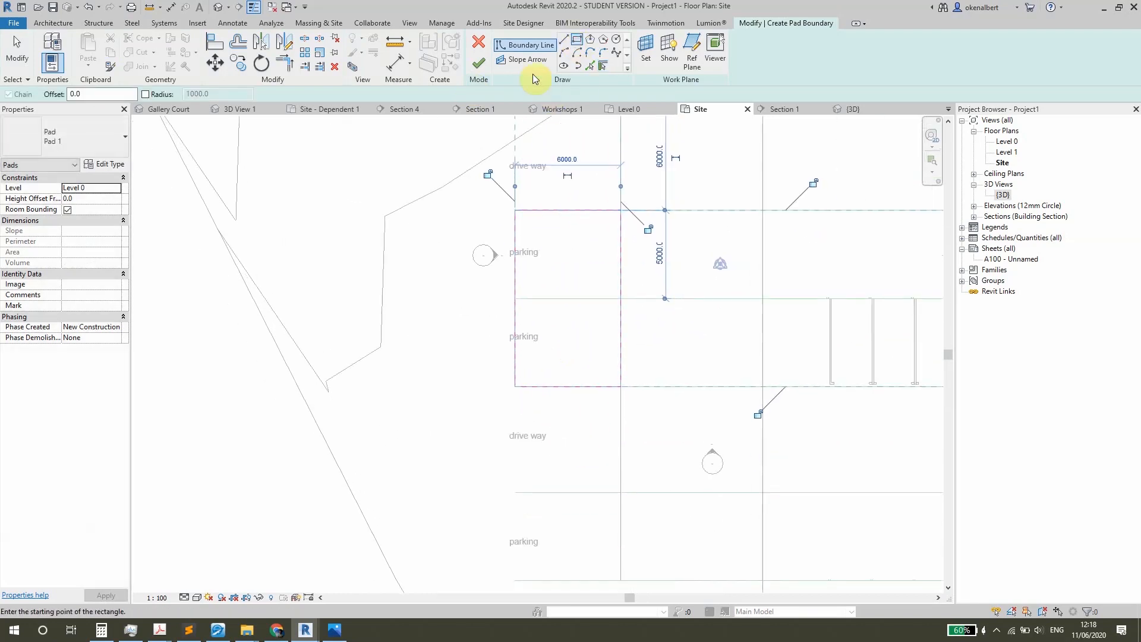
- Add a slope arrow from the new pad's upper edge midpoint to its lower edge midpoint and finish the pad
{"action": "left_click", "coordinate": [530, 64]}
{"action": "left_click", "coordinate": [567, 210]}
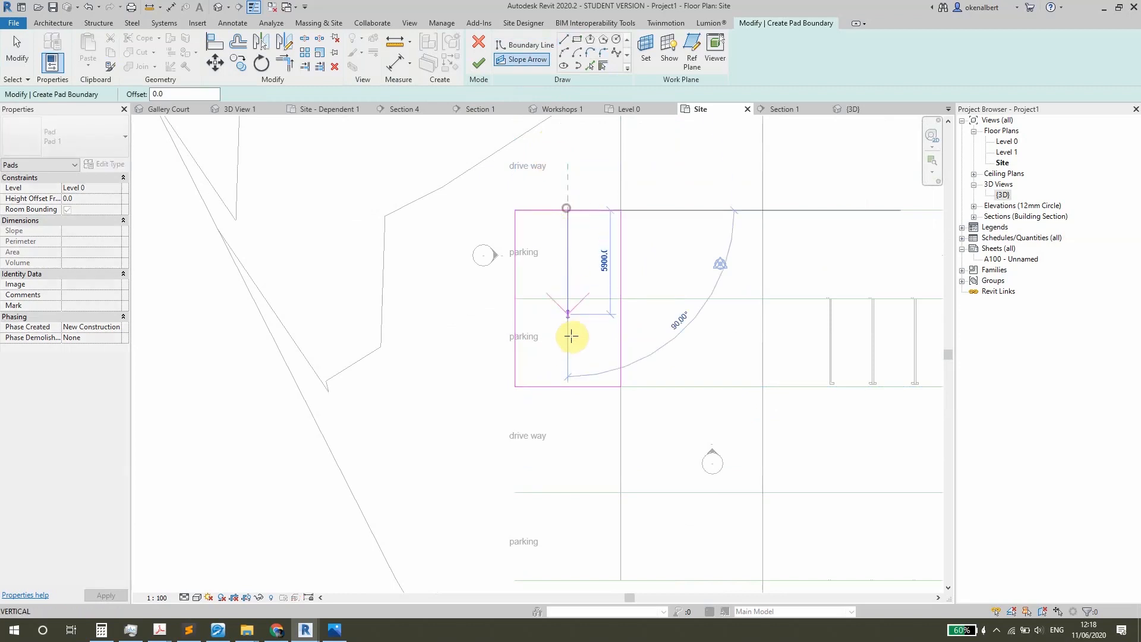
{"action": "left_click", "coordinate": [569, 388]}
{"action": "key", "text": "Escape"}
{"action": "key", "text": "Escape"}
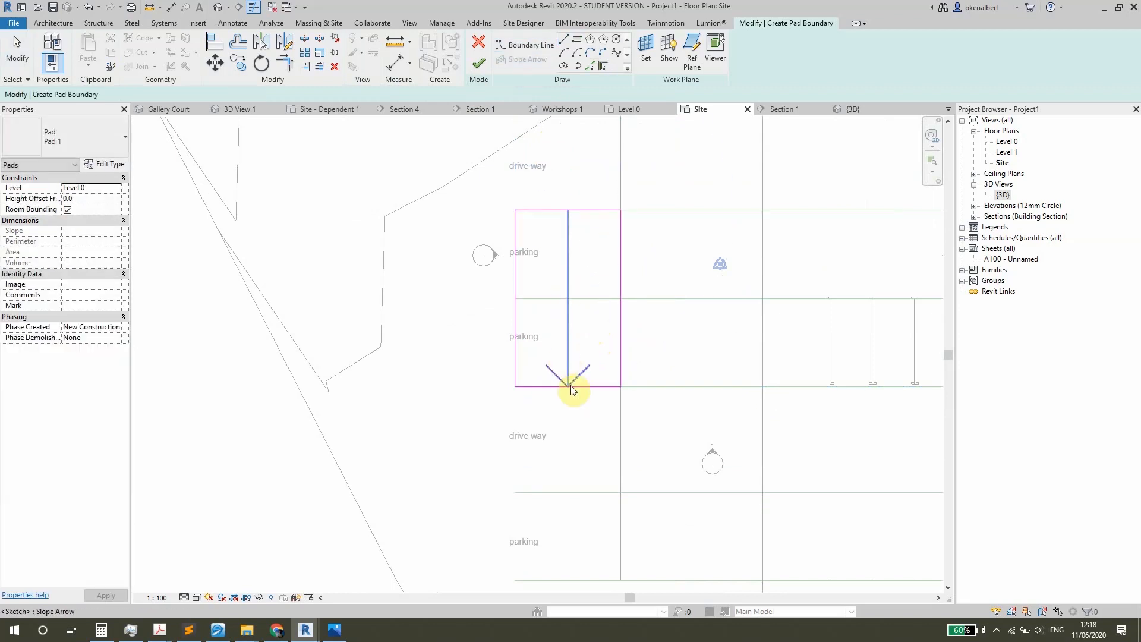
{"action": "scroll", "coordinate": [582, 263], "scroll_direction": "down", "scroll_amount": 2}
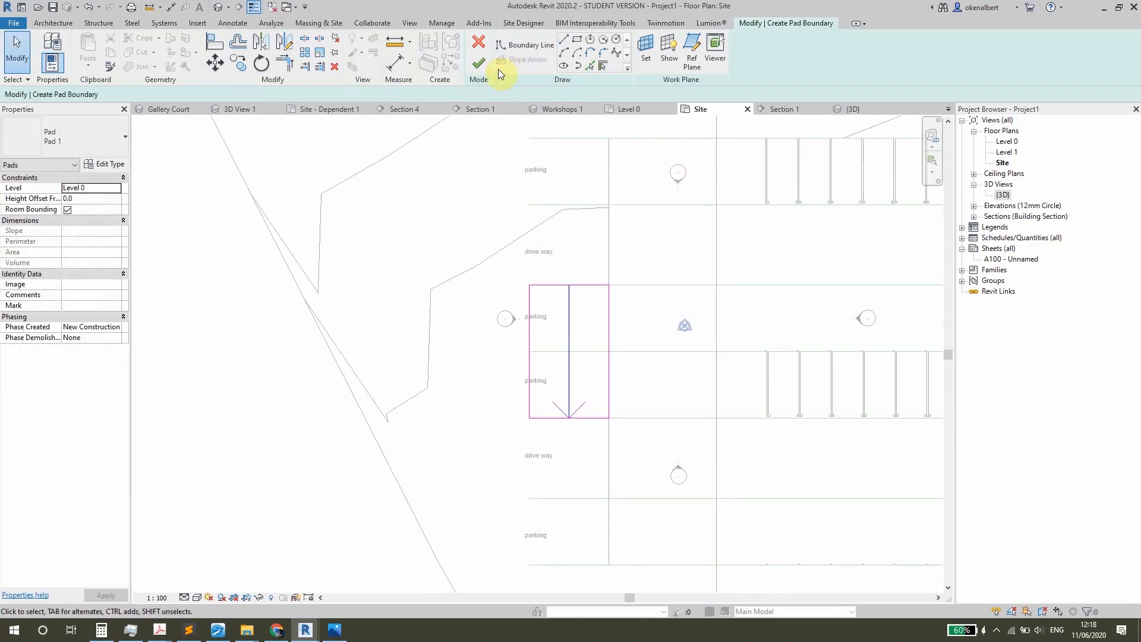
{"action": "left_click", "coordinate": [480, 64]}
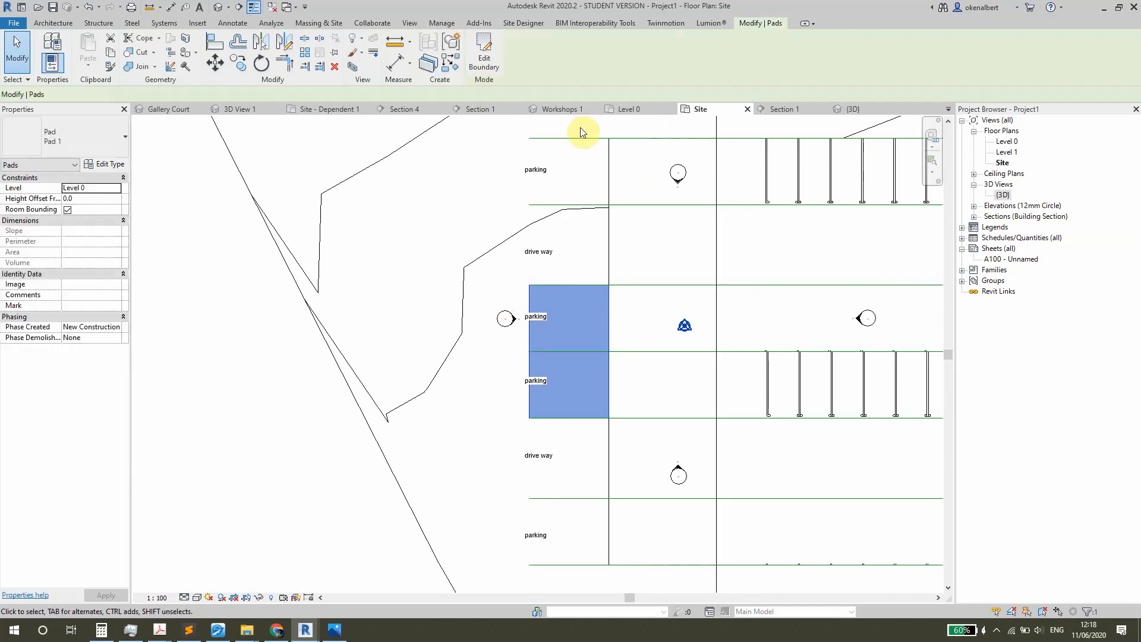
- Move the Section 1 line so it cuts through the new connecting pad, and open the Section 1 view
{"action": "scroll", "coordinate": [685, 351], "scroll_direction": "down", "scroll_amount": 2}
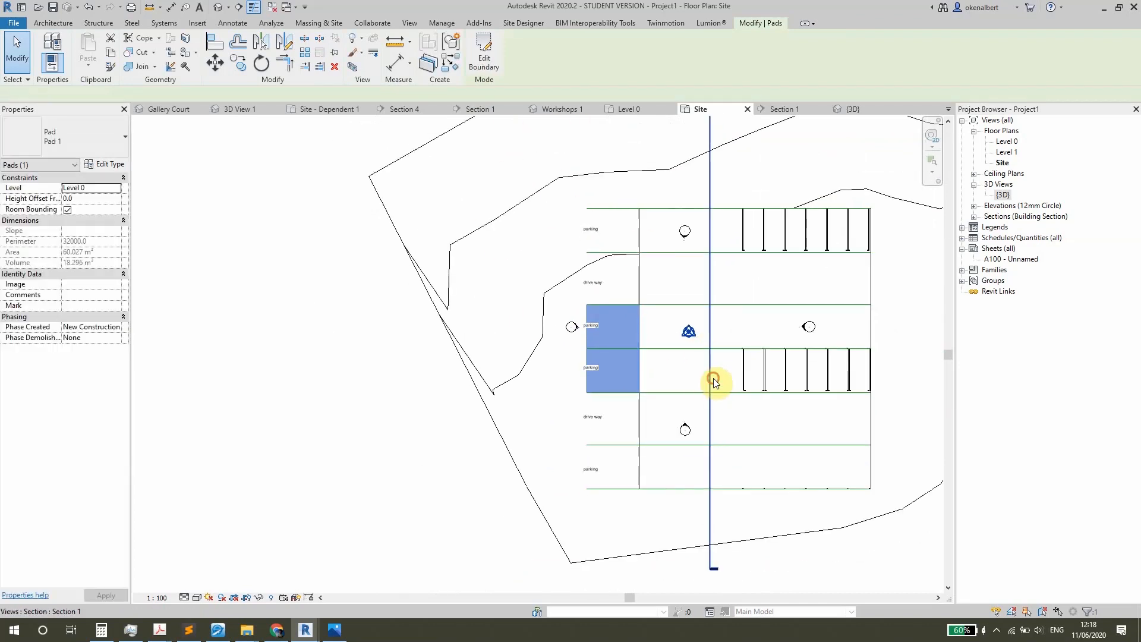
{"action": "left_click", "coordinate": [712, 379]}
{"action": "left_click_drag", "start_coordinate": [706, 361], "coordinate": [617, 364]}
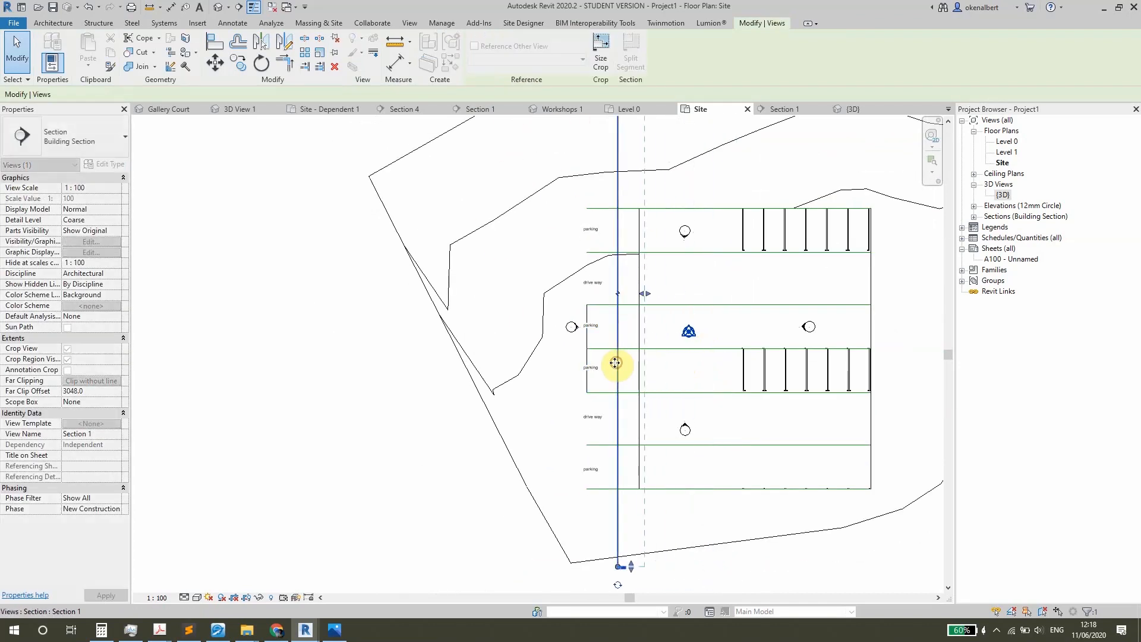
{"action": "left_click", "coordinate": [782, 112]}
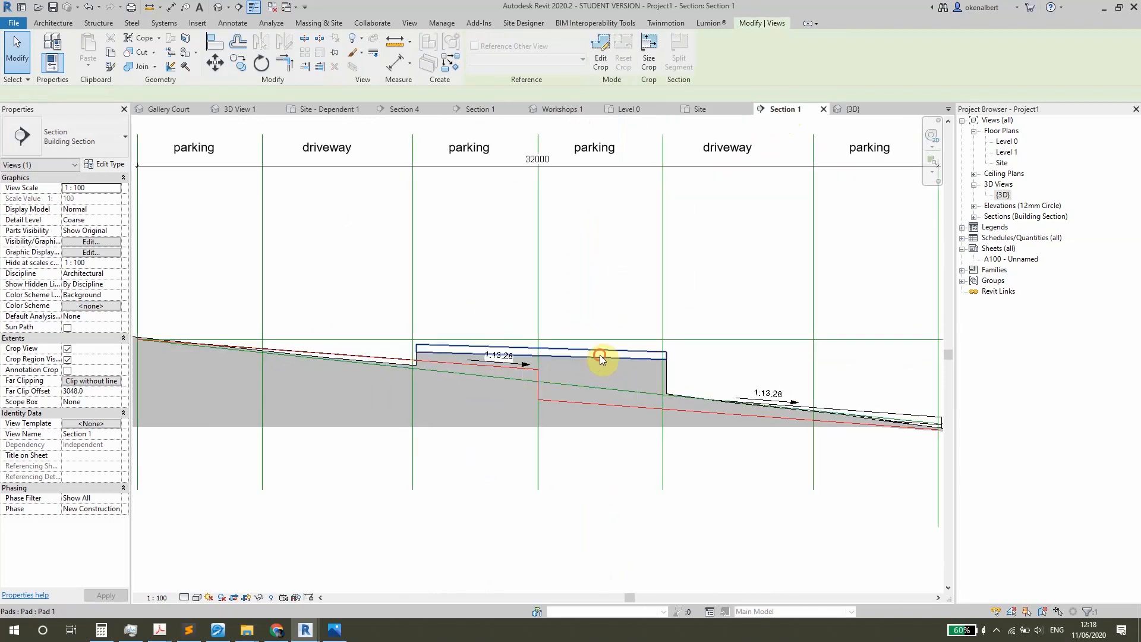
- Compare the connecting pad with the lower pad in Section 1 and set the view's visual style to Wireframe
{"action": "left_click", "coordinate": [600, 355]}
{"action": "scroll", "coordinate": [592, 393], "scroll_direction": "down", "scroll_amount": 1}
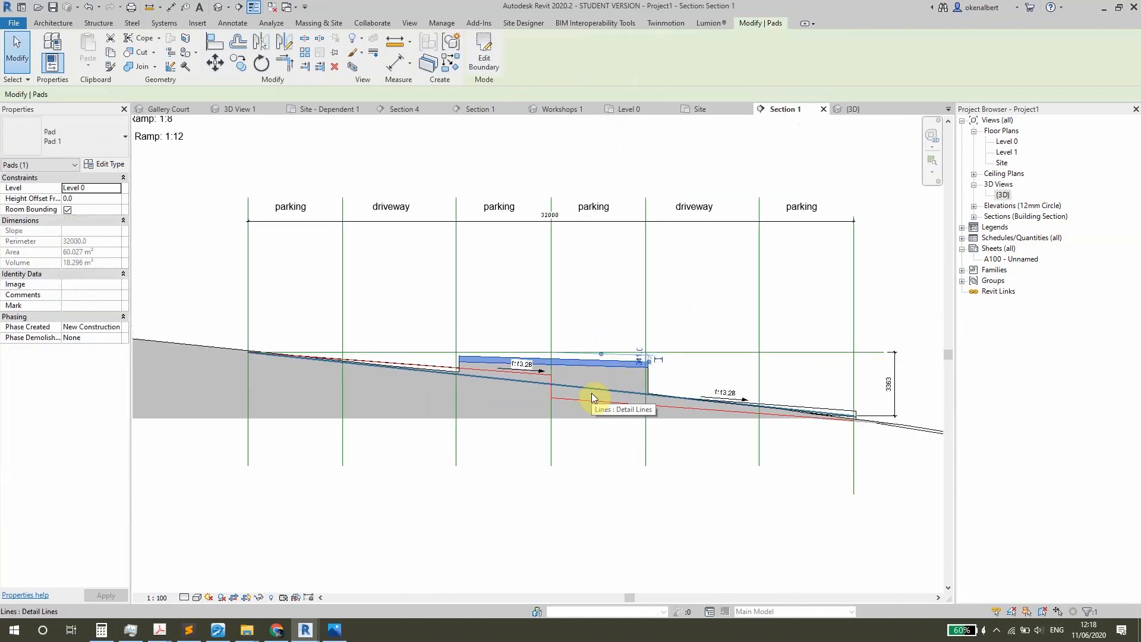
{"action": "scroll", "coordinate": [612, 380], "scroll_direction": "up", "scroll_amount": 1}
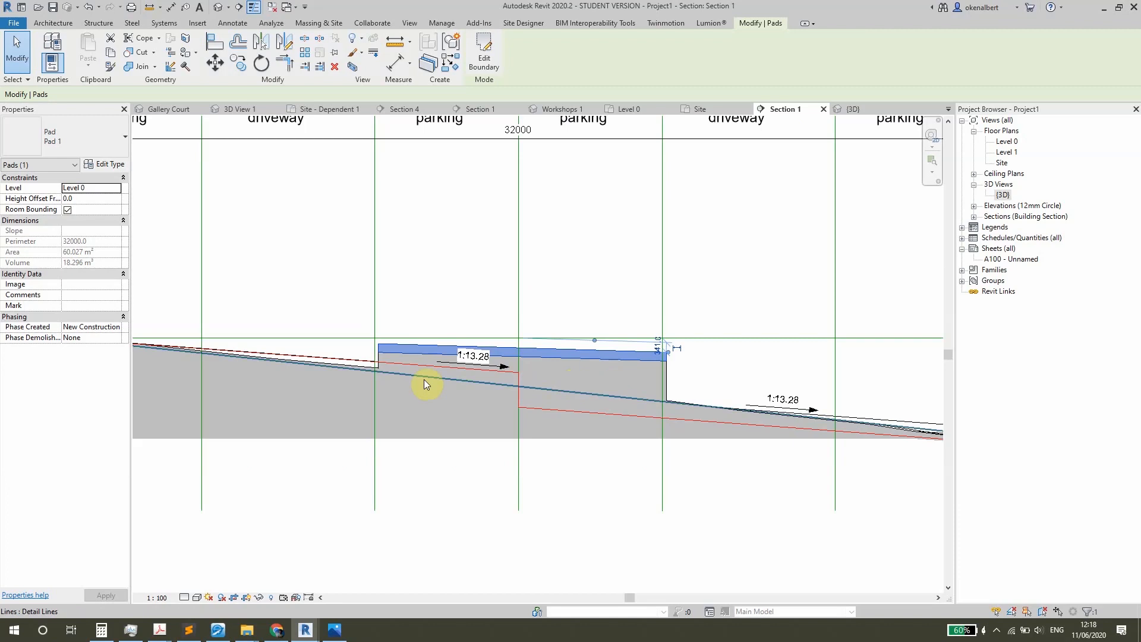
{"action": "left_click", "coordinate": [904, 417]}
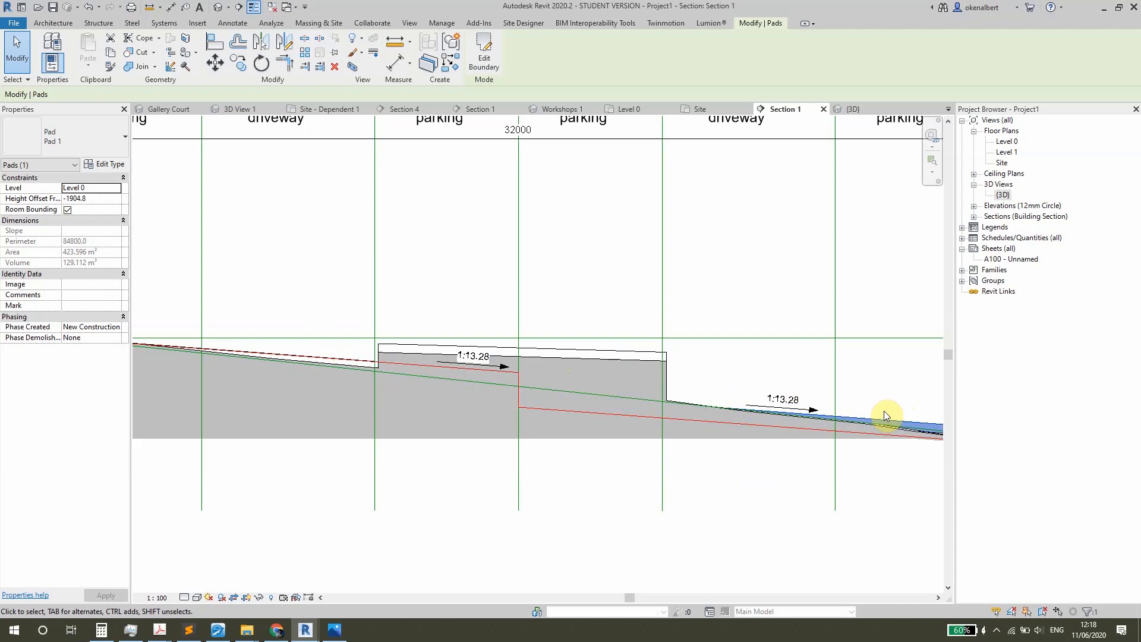
{"action": "left_click", "coordinate": [196, 598]}
{"action": "left_click", "coordinate": [220, 525]}
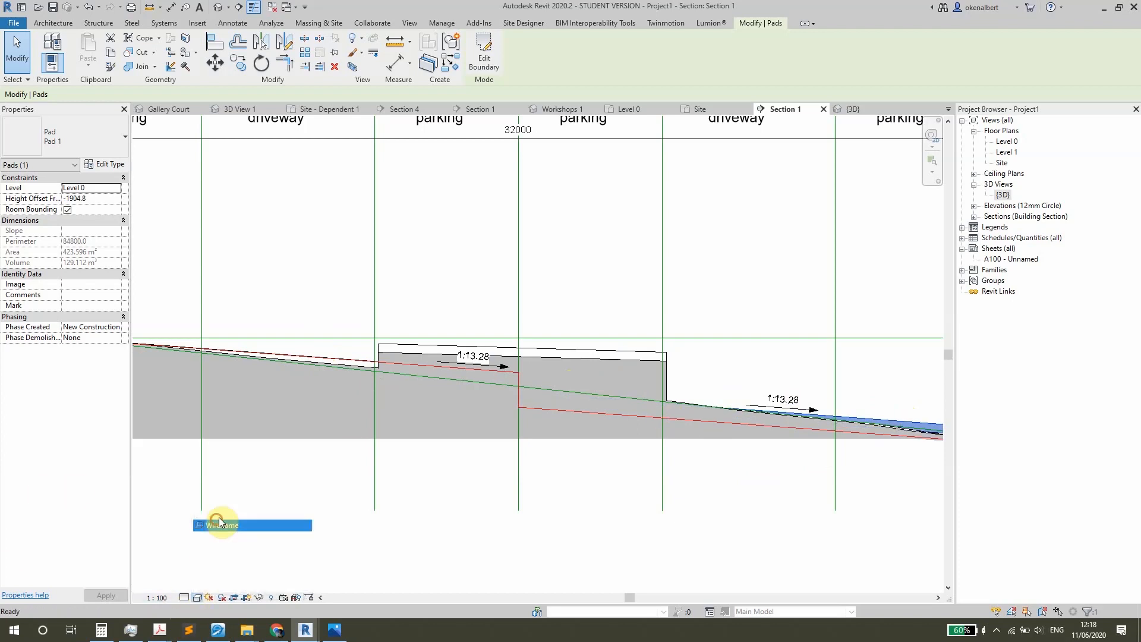
- Draw a horizontal red detail line about 11400 mm long from the lower pad's surface edge past the connecting pad's upper end
{"action": "scroll", "coordinate": [675, 387], "scroll_direction": "up", "scroll_amount": 5}
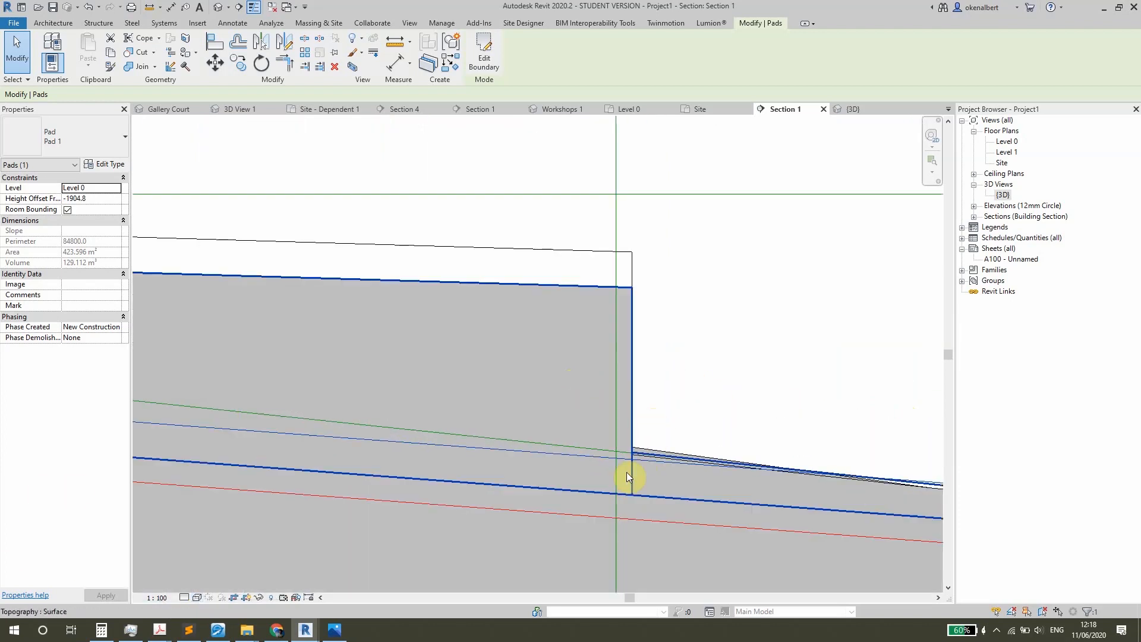
{"action": "key", "text": "d"}
{"action": "key", "text": "l"}
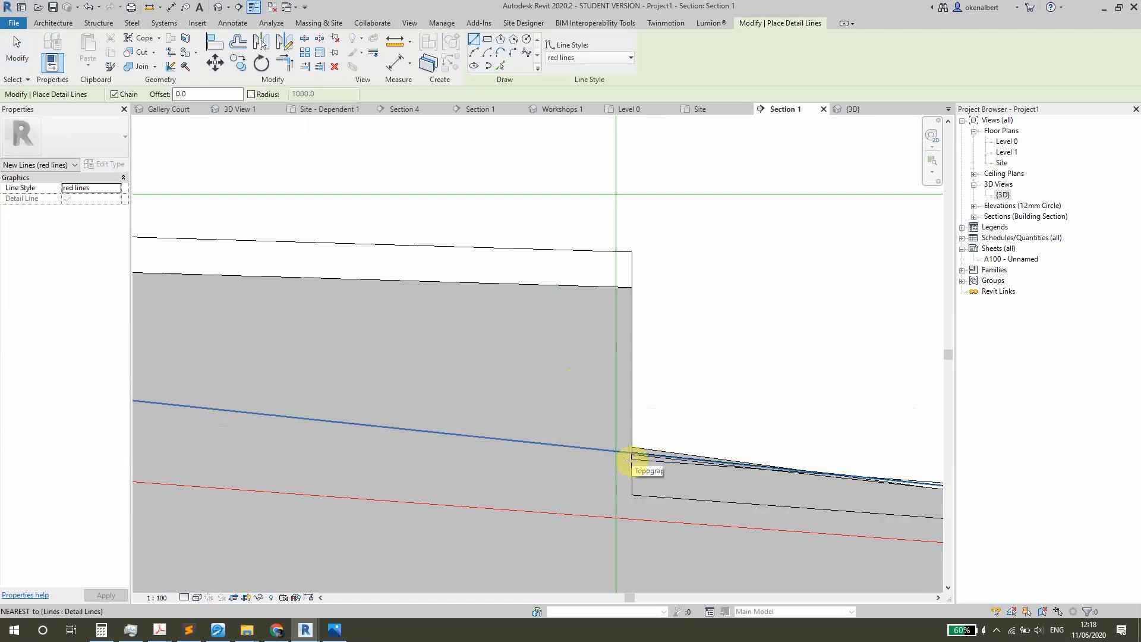
{"action": "scroll", "coordinate": [630, 462], "scroll_direction": "up", "scroll_amount": 2}
{"action": "scroll", "coordinate": [629, 455], "scroll_direction": "down", "scroll_amount": 2}
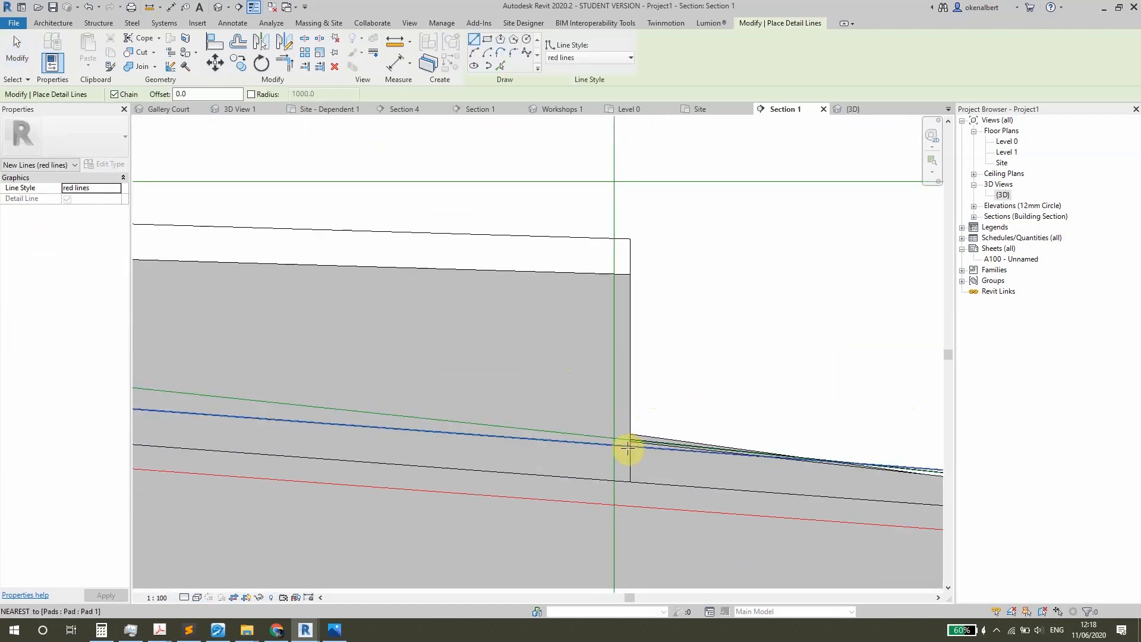
{"action": "left_click", "coordinate": [630, 447]}
{"action": "scroll", "coordinate": [542, 458], "scroll_direction": "down", "scroll_amount": 4}
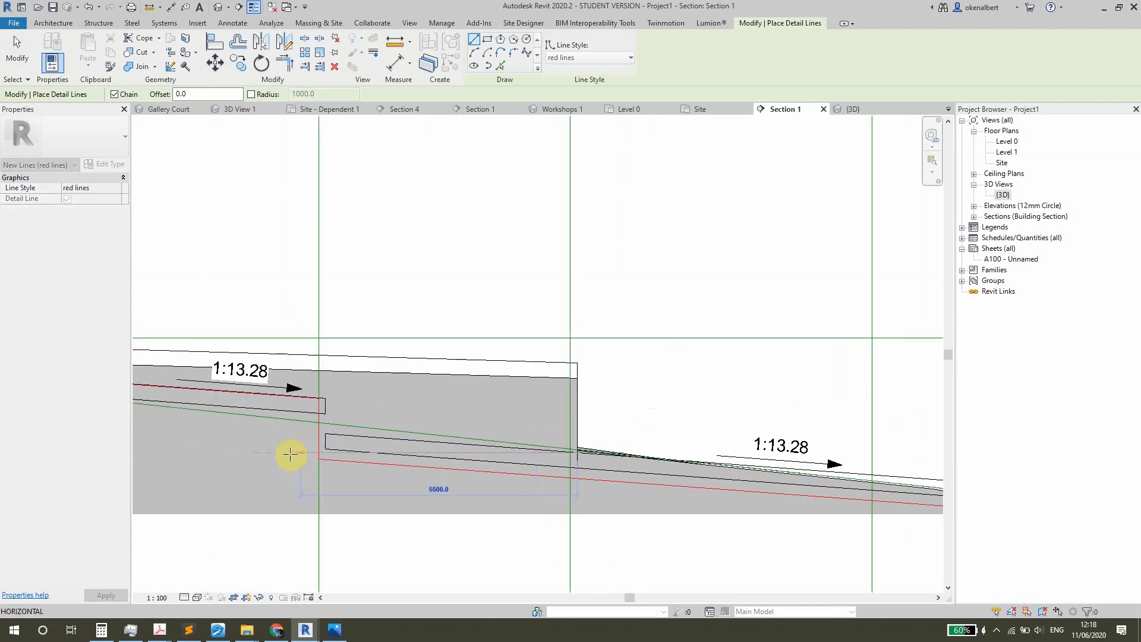
{"action": "middle_click_drag", "start_coordinate": [210, 462], "coordinate": [566, 450]}
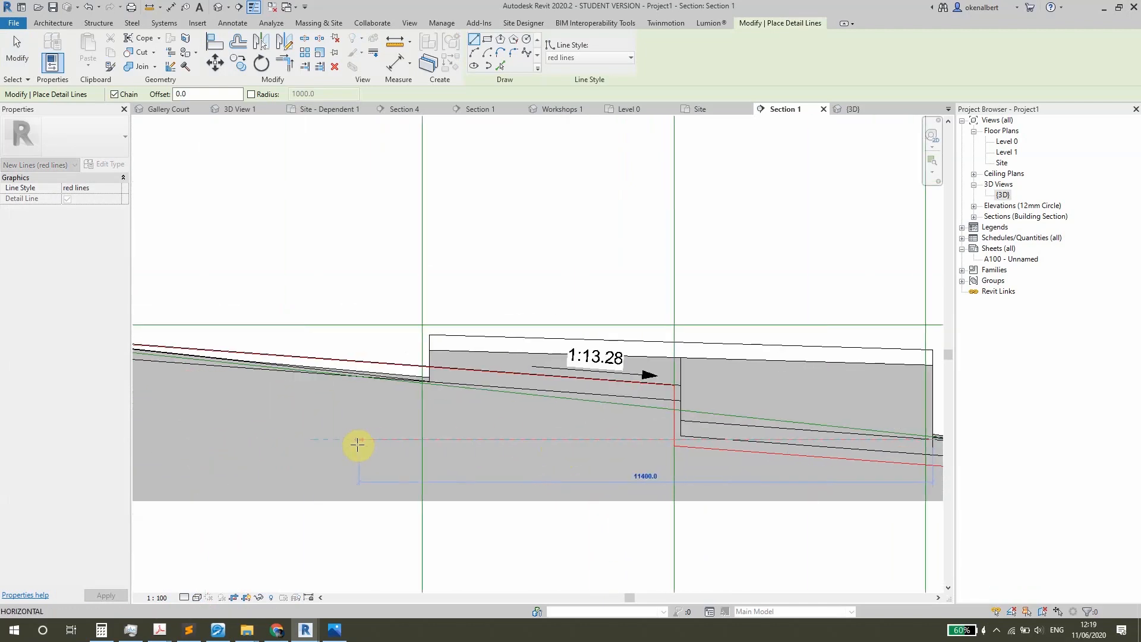
{"action": "left_click", "coordinate": [358, 441]}
{"action": "scroll", "coordinate": [446, 396], "scroll_direction": "up", "scroll_amount": 4}
{"action": "key", "text": "Escape"}
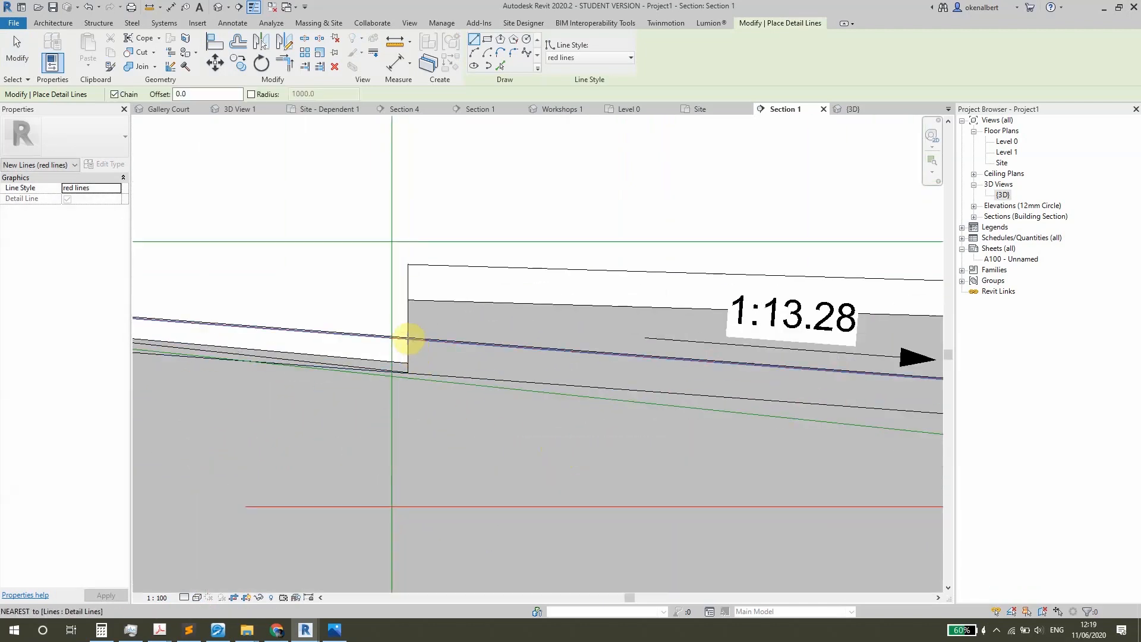
- Draw a vertical red detail line from the upper pad's surface at its shortened edge down across the horizontal line
{"action": "scroll", "coordinate": [412, 372], "scroll_direction": "down", "scroll_amount": 1}
{"action": "scroll", "coordinate": [410, 346], "scroll_direction": "up", "scroll_amount": 1}
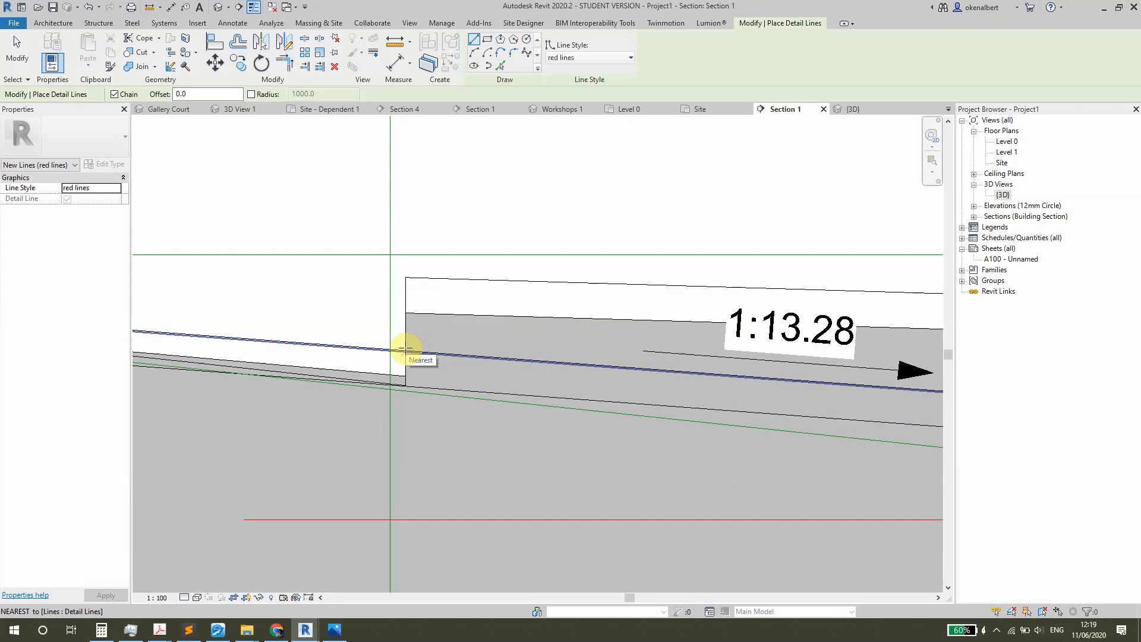
{"action": "left_click", "coordinate": [407, 351]}
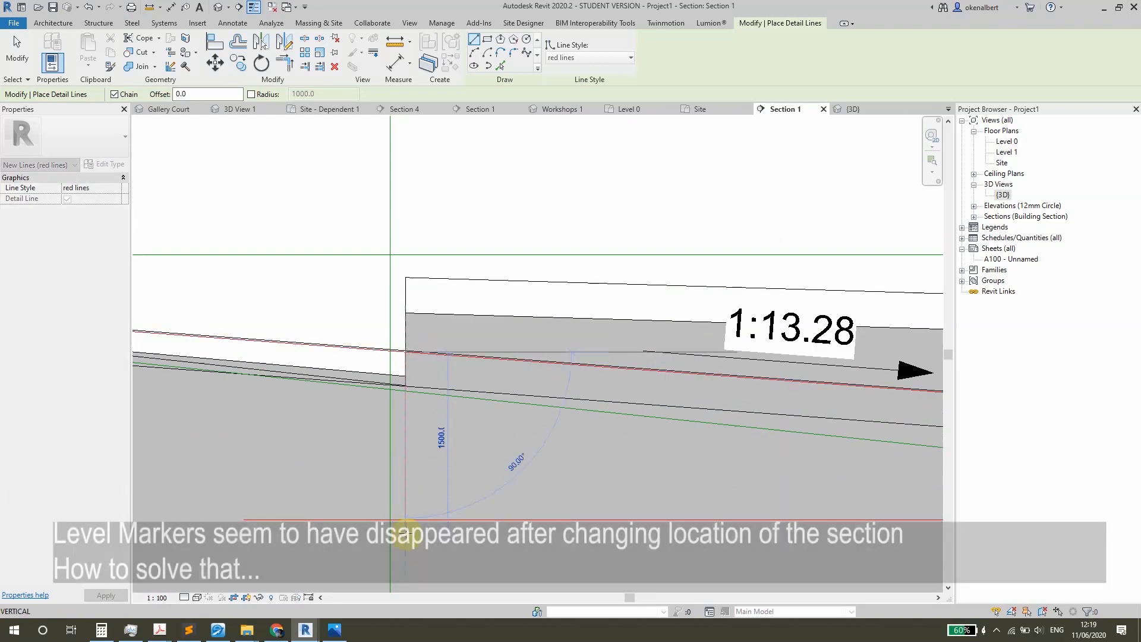
{"action": "left_click", "coordinate": [407, 544]}
{"action": "scroll", "coordinate": [331, 433], "scroll_direction": "down", "scroll_amount": 3}
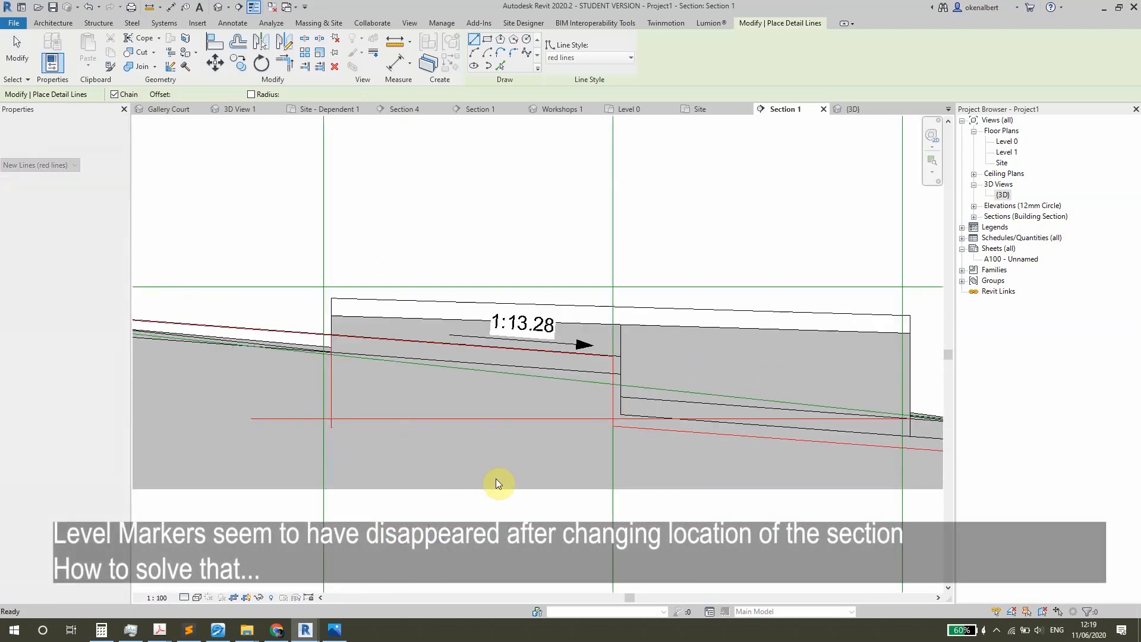
{"action": "middle_click_drag", "start_coordinate": [497, 479], "coordinate": [446, 482]}
{"action": "scroll", "coordinate": [440, 480], "scroll_direction": "down", "scroll_amount": 2}
- In the 3D view, stretch the Level 0 extents on three sides so they cover both parking pads and the connecting pad
{"action": "left_click", "coordinate": [701, 109]}
{"action": "left_click", "coordinate": [849, 109]}
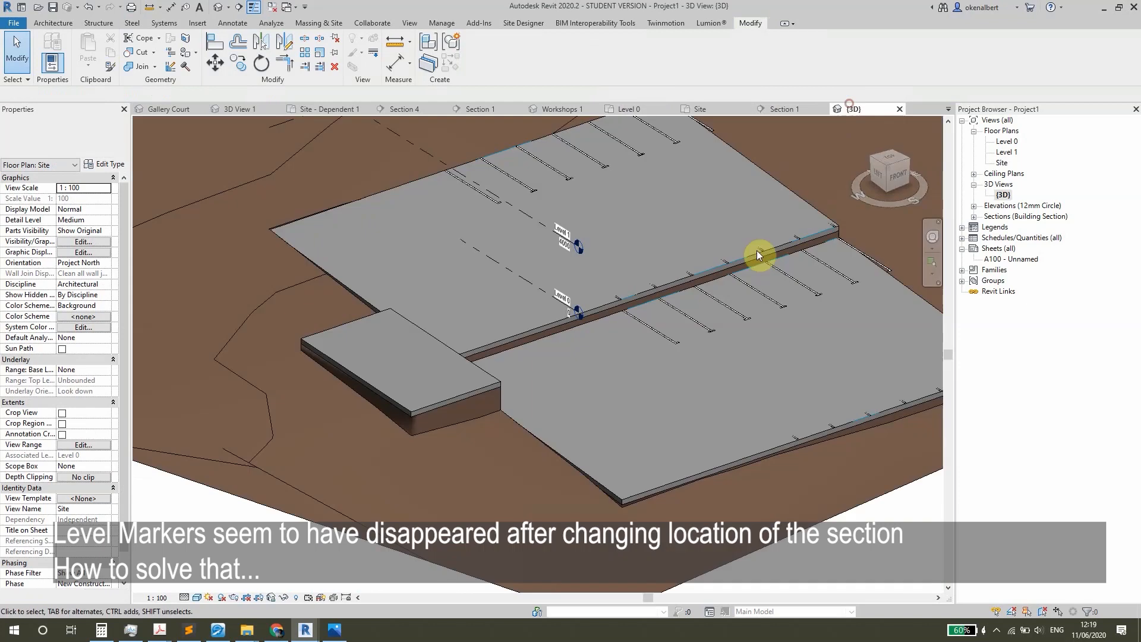
{"action": "left_click", "coordinate": [511, 269]}
{"action": "scroll", "coordinate": [512, 269], "scroll_direction": "down", "scroll_amount": 4}
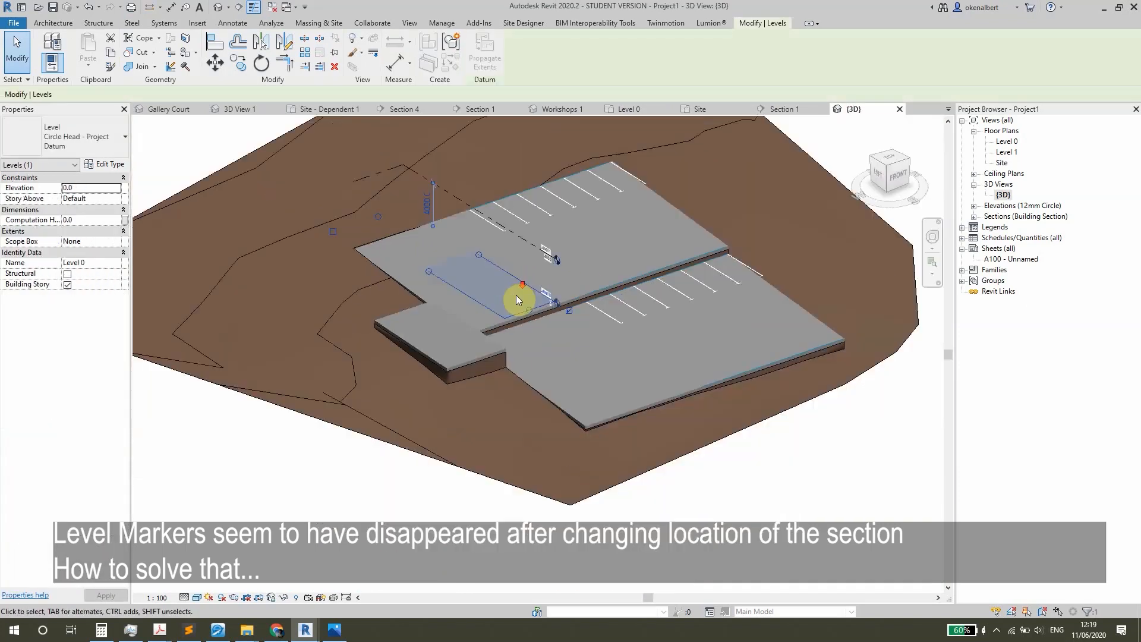
{"action": "middle_click_drag", "start_coordinate": [516, 295], "coordinate": [525, 352]}
{"action": "left_click_drag", "start_coordinate": [488, 315], "coordinate": [739, 231]}
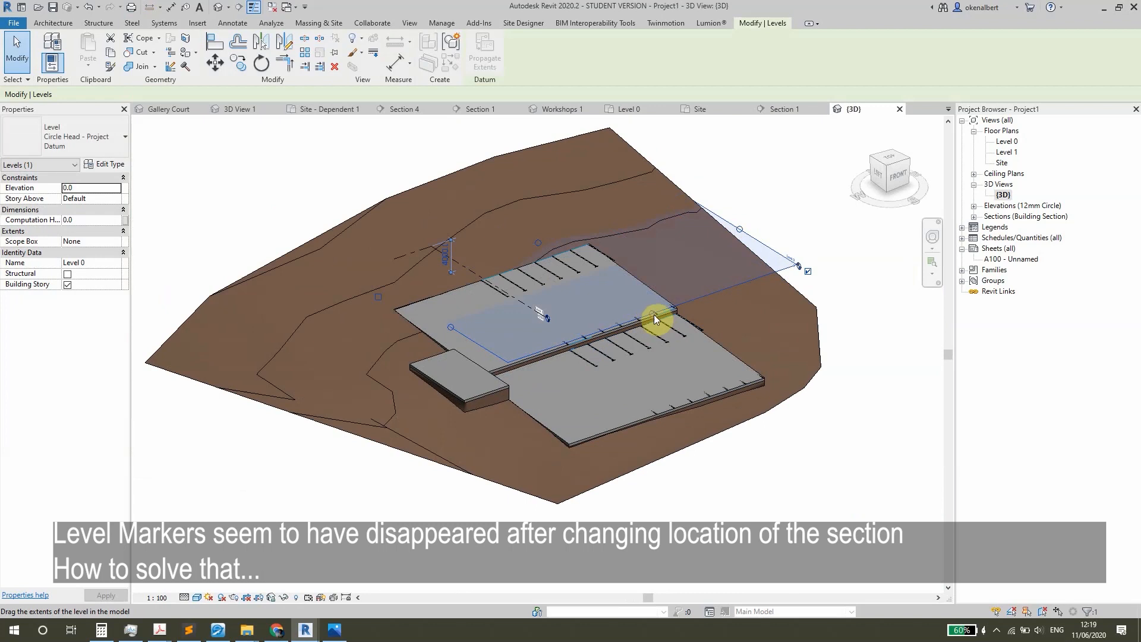
{"action": "left_click_drag", "start_coordinate": [654, 316], "coordinate": [760, 409]}
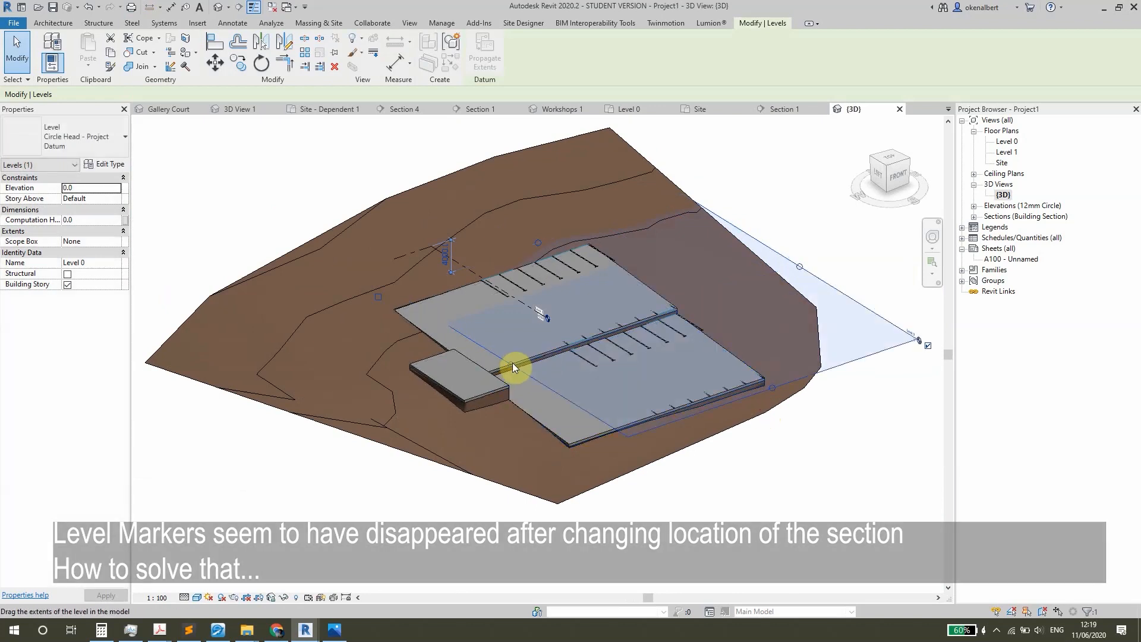
{"action": "left_click_drag", "start_coordinate": [513, 363], "coordinate": [356, 433]}
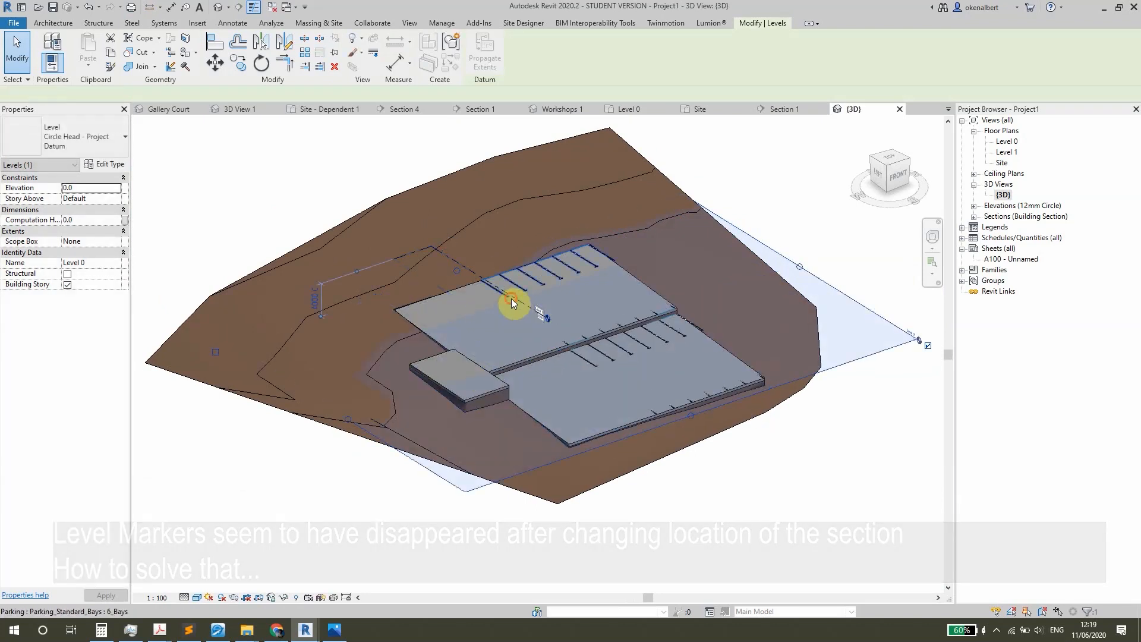
- Stretch the Level 1 extents in the 3D view so they also cover all of the pads
{"action": "left_click", "coordinate": [511, 299]}
{"action": "left_click", "coordinate": [515, 304]}
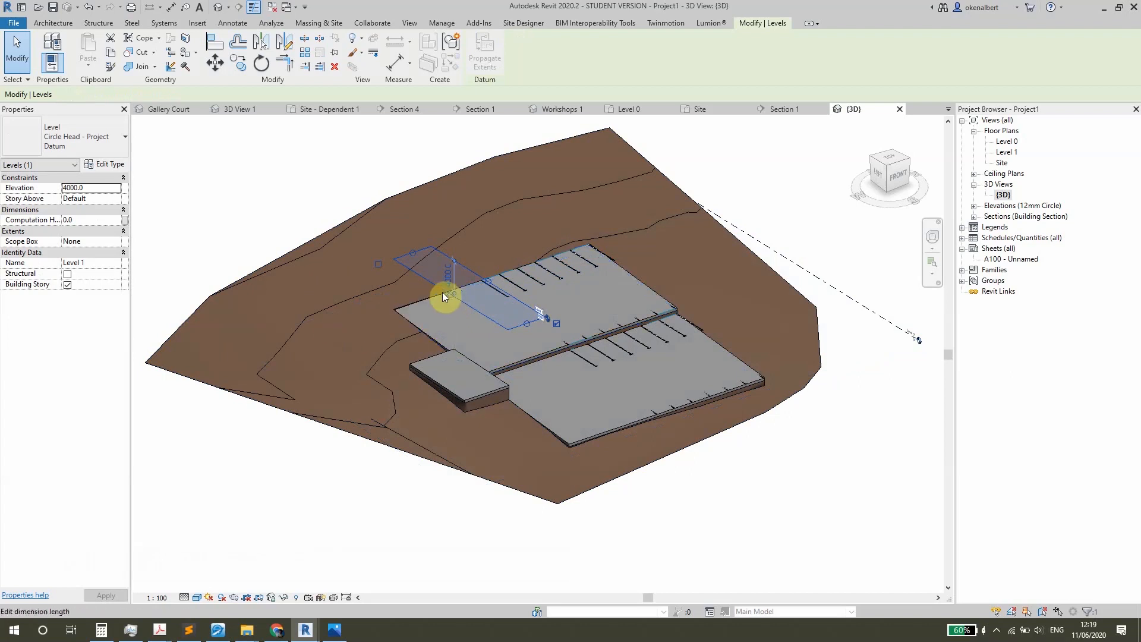
{"action": "scroll", "coordinate": [447, 294], "scroll_direction": "up", "scroll_amount": 2}
{"action": "left_click_drag", "start_coordinate": [447, 295], "coordinate": [178, 377]}
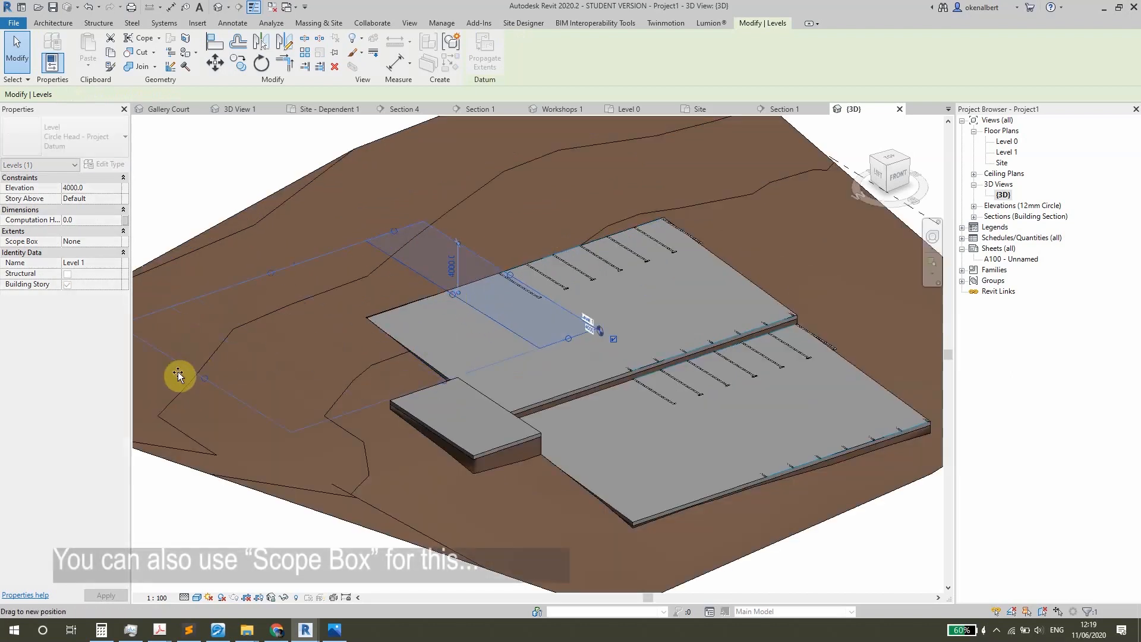
{"action": "scroll", "coordinate": [512, 298], "scroll_direction": "down", "scroll_amount": 2}
{"action": "left_click_drag", "start_coordinate": [514, 284], "coordinate": [810, 220]}
{"action": "left_click_drag", "start_coordinate": [610, 298], "coordinate": [754, 392]}
{"action": "left_click", "coordinate": [820, 463]}
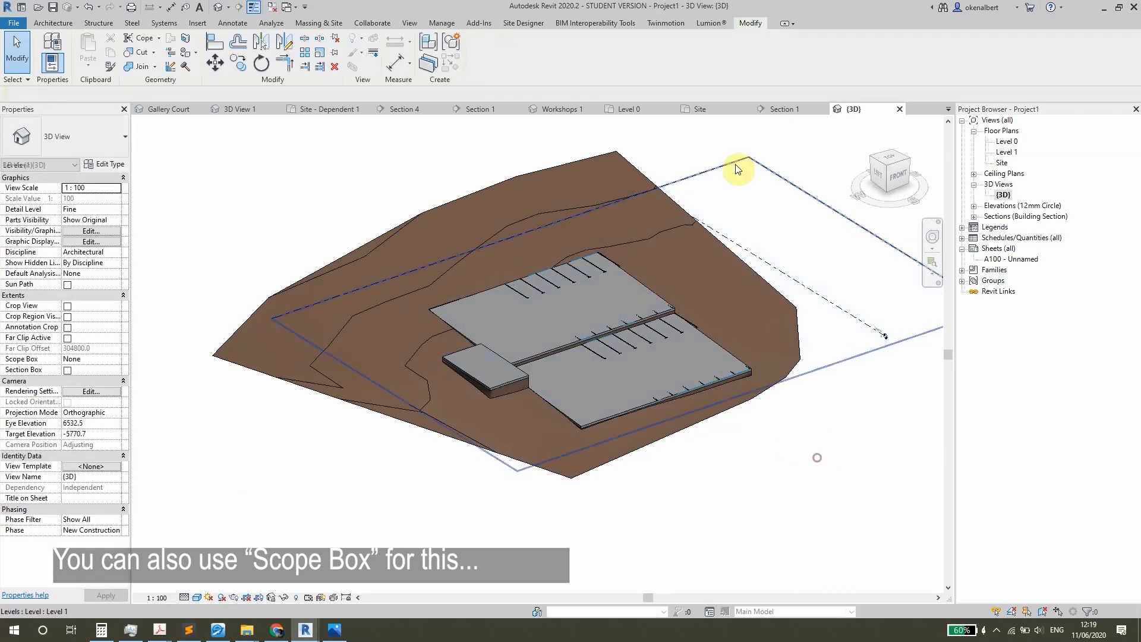
- In Section 1, dimension the vertical distance from Level 0 to the upper pad's surface at the connecting pad's upper end
{"action": "left_click", "coordinate": [767, 109]}
{"action": "scroll", "coordinate": [637, 479], "scroll_direction": "down", "scroll_amount": 3}
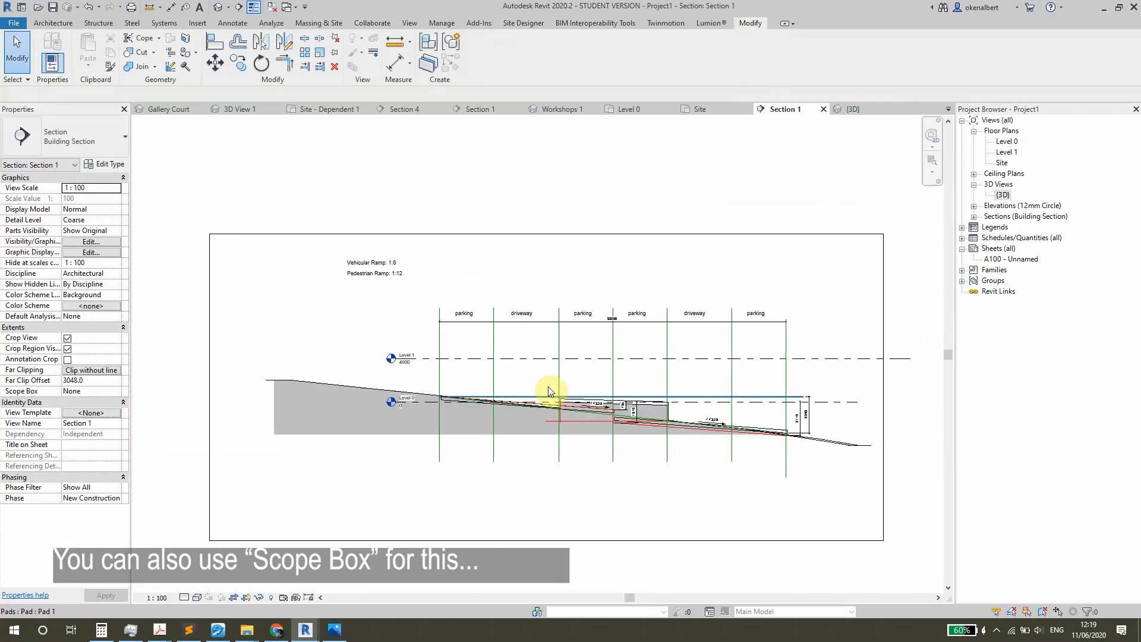
{"action": "scroll", "coordinate": [682, 408], "scroll_direction": "up", "scroll_amount": 5}
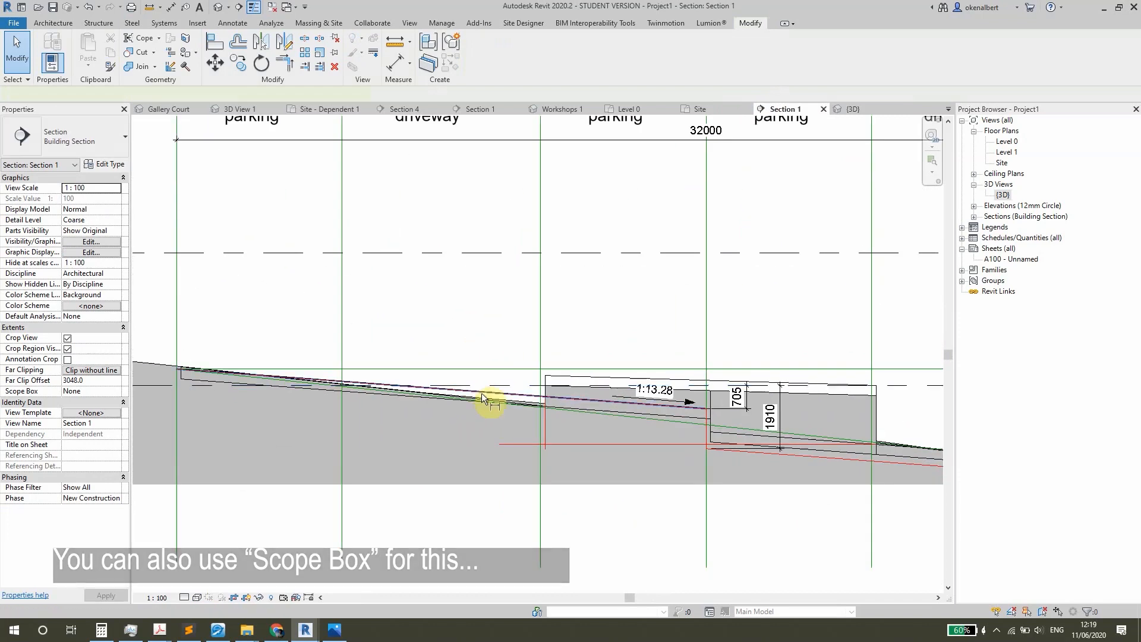
{"action": "scroll", "coordinate": [482, 394], "scroll_direction": "up", "scroll_amount": 1}
{"action": "key", "text": "d"}
{"action": "key", "text": "i"}
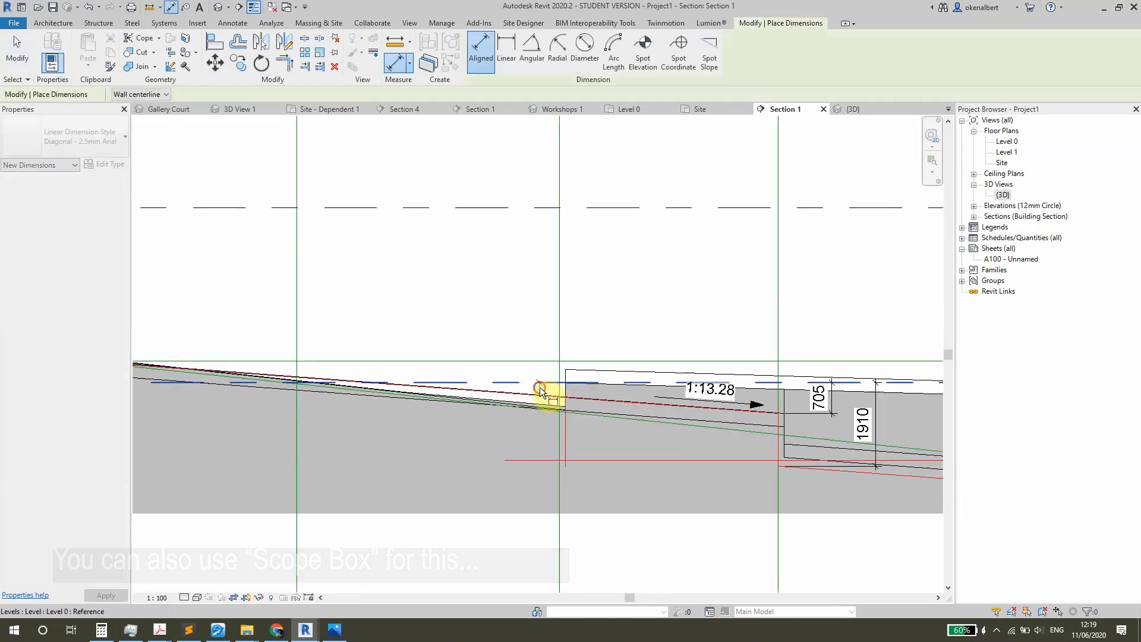
{"action": "left_click", "coordinate": [540, 387]}
{"action": "scroll", "coordinate": [540, 387], "scroll_direction": "up", "scroll_amount": 2}
{"action": "left_click", "coordinate": [564, 390]}
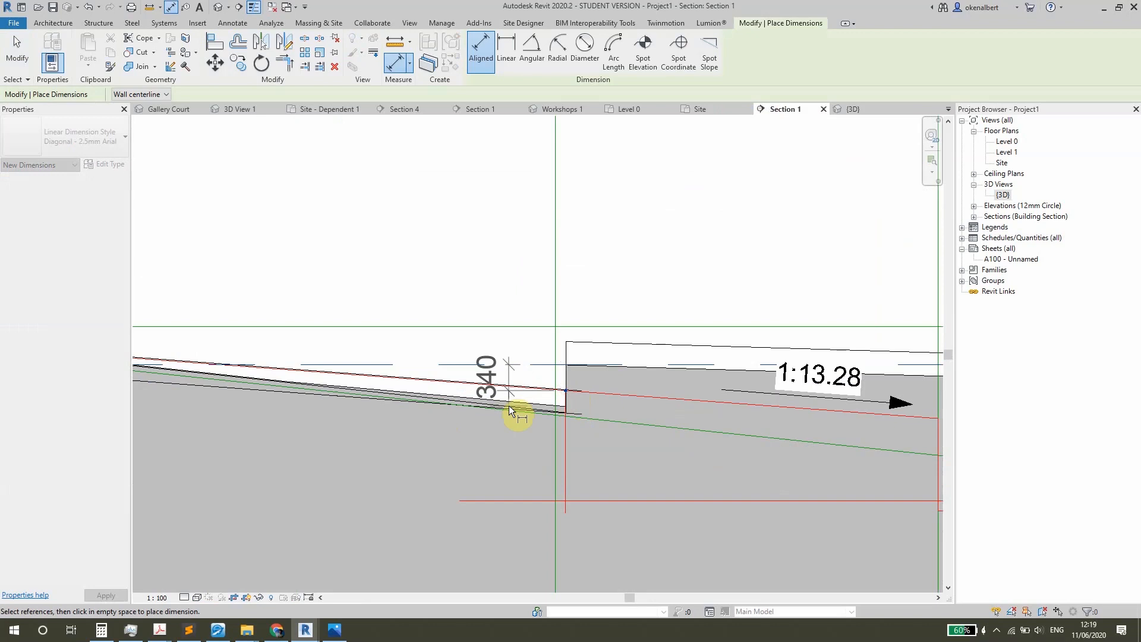
{"action": "left_click", "coordinate": [480, 445]}
- Dimension the vertical distance from Level 0 to the horizontal detail line at the lower pad's edge, and select the connecting pad
{"action": "scroll", "coordinate": [553, 388], "scroll_direction": "down", "scroll_amount": 1}
{"action": "scroll", "coordinate": [551, 386], "scroll_direction": "down", "scroll_amount": 1}
{"action": "middle_click_drag", "start_coordinate": [564, 354], "coordinate": [518, 321]}
{"action": "middle_click_drag", "start_coordinate": [769, 361], "coordinate": [294, 346]}
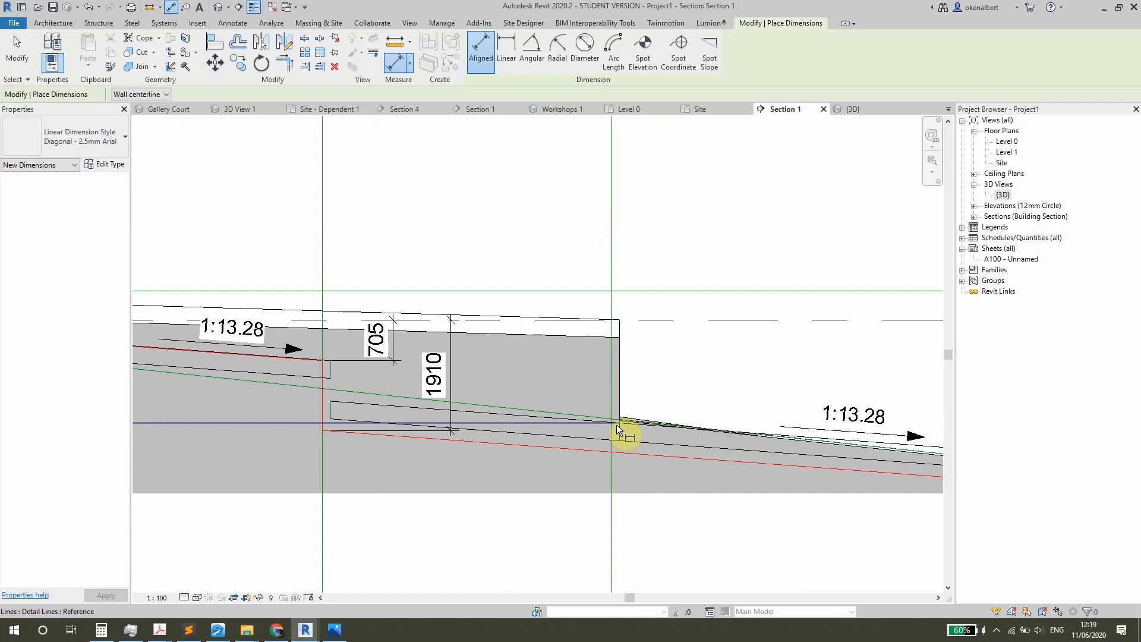
{"action": "scroll", "coordinate": [604, 437], "scroll_direction": "up", "scroll_amount": 2}
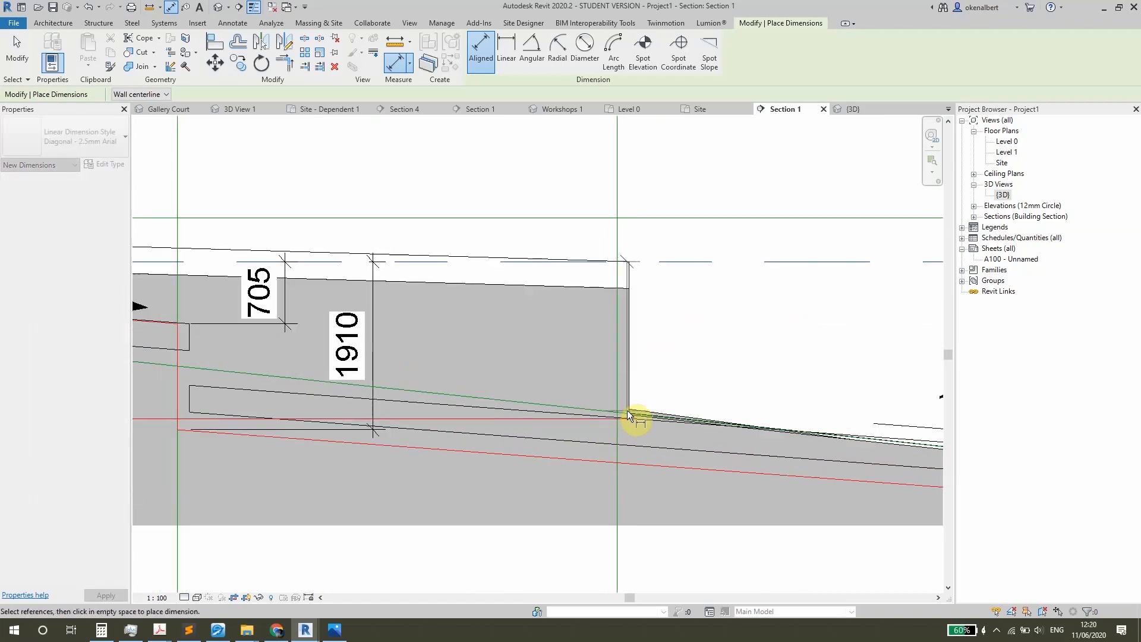
{"action": "left_click", "coordinate": [629, 416]}
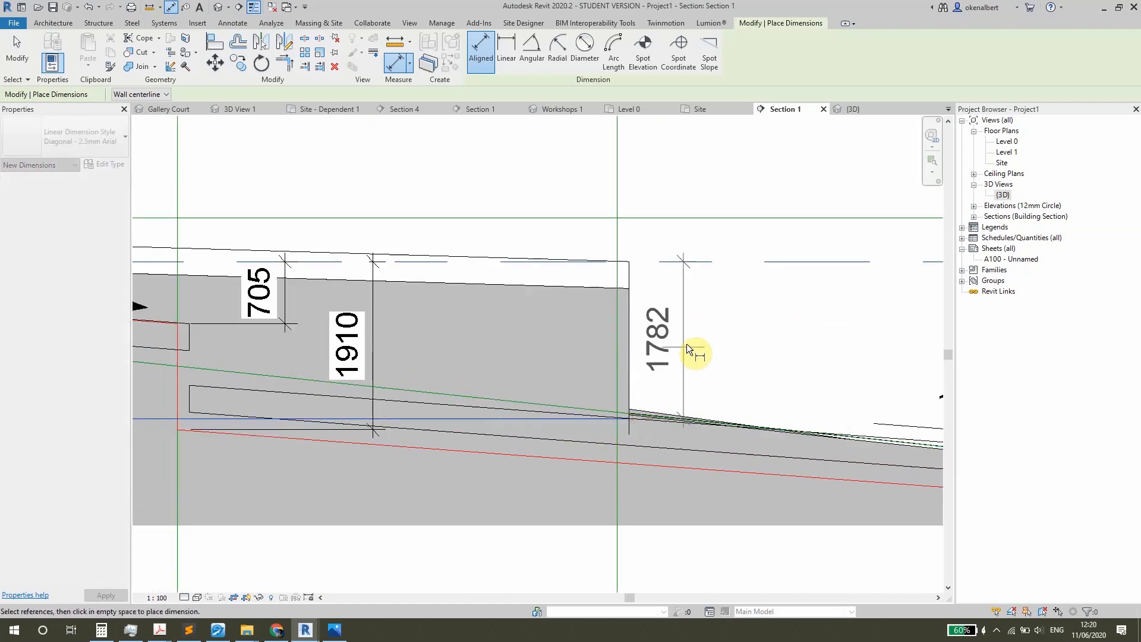
{"action": "scroll", "coordinate": [701, 339], "scroll_direction": "down", "scroll_amount": 3}
{"action": "left_click", "coordinate": [761, 359]}
{"action": "scroll", "coordinate": [761, 359], "scroll_direction": "down", "scroll_amount": 2}
{"action": "middle_click_drag", "start_coordinate": [761, 359], "coordinate": [765, 339]}
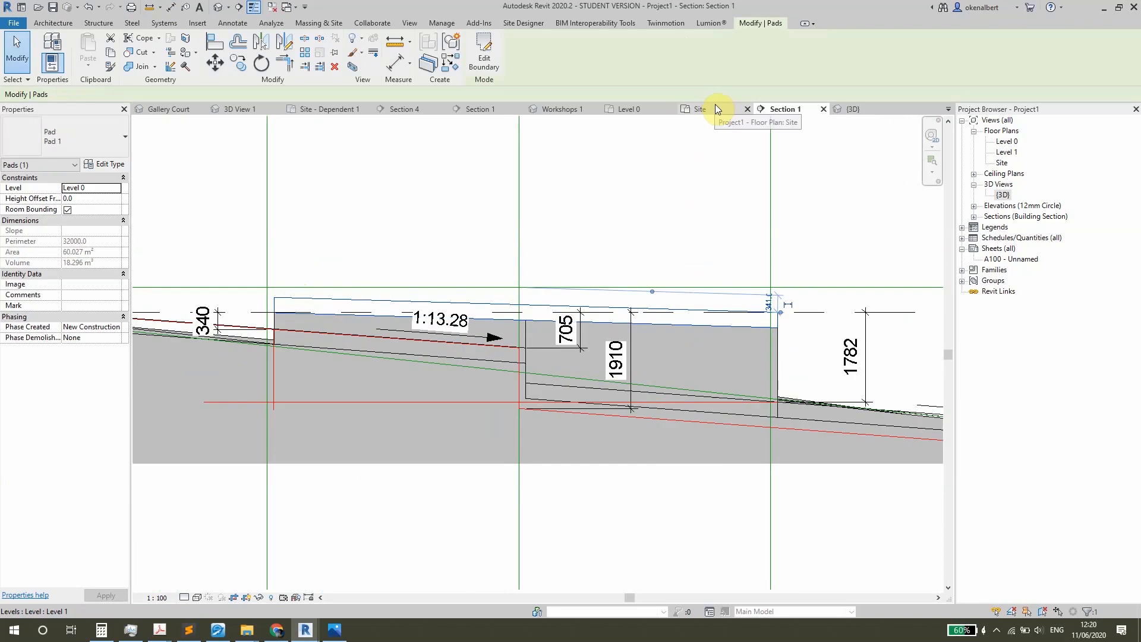
- Edit the connecting pad in the Site plan, setting its slope arrow's tail offset to 340 and head offset to -1782, and finish
{"action": "left_click", "coordinate": [716, 105]}
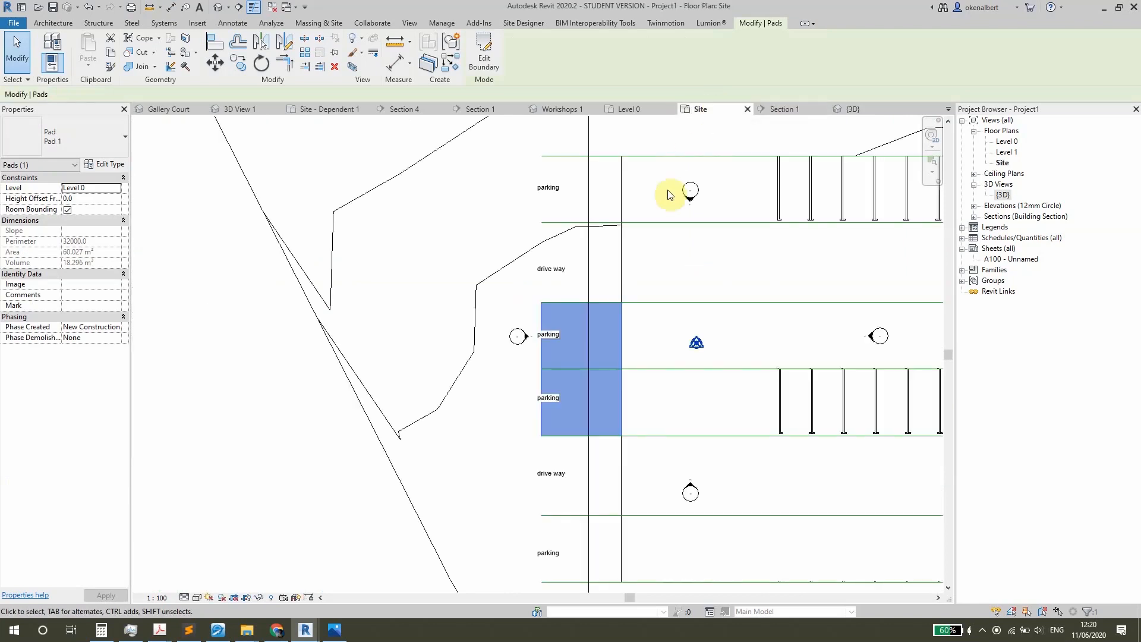
{"action": "left_click", "coordinate": [783, 110]}
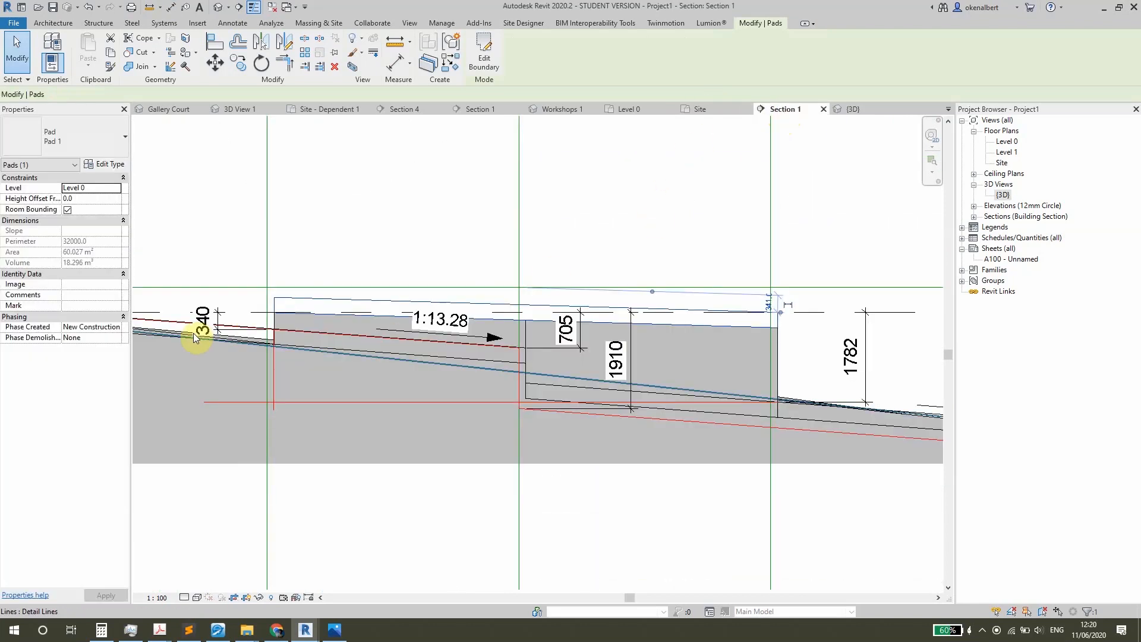
{"action": "left_click", "coordinate": [704, 109]}
{"action": "left_click", "coordinate": [478, 62]}
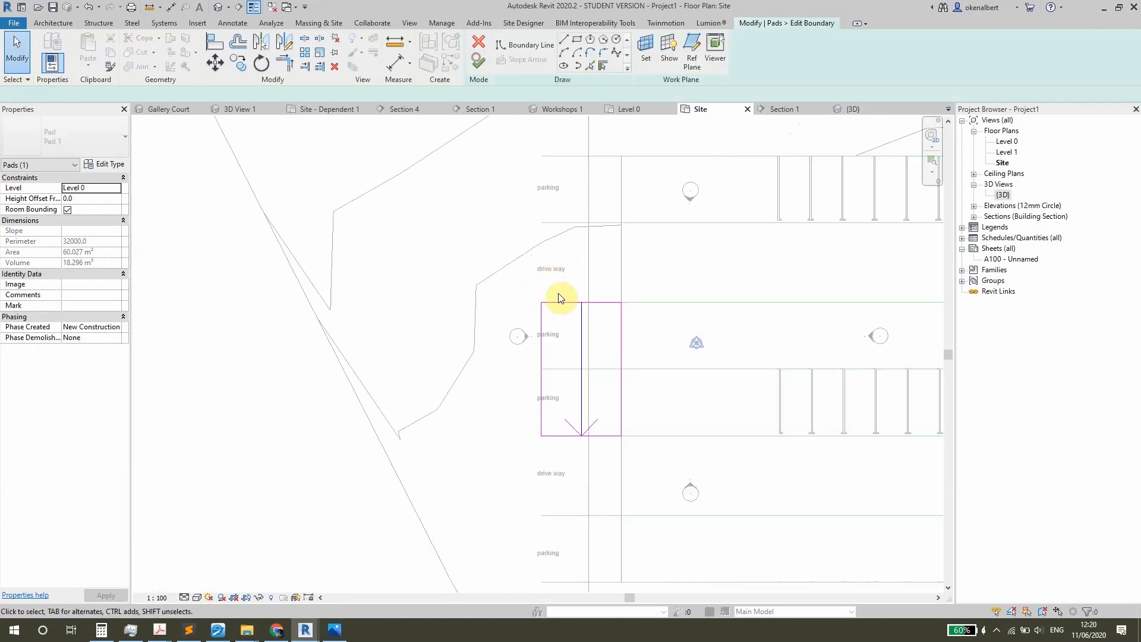
{"action": "left_click", "coordinate": [580, 331]}
{"action": "left_click", "coordinate": [483, 322]}
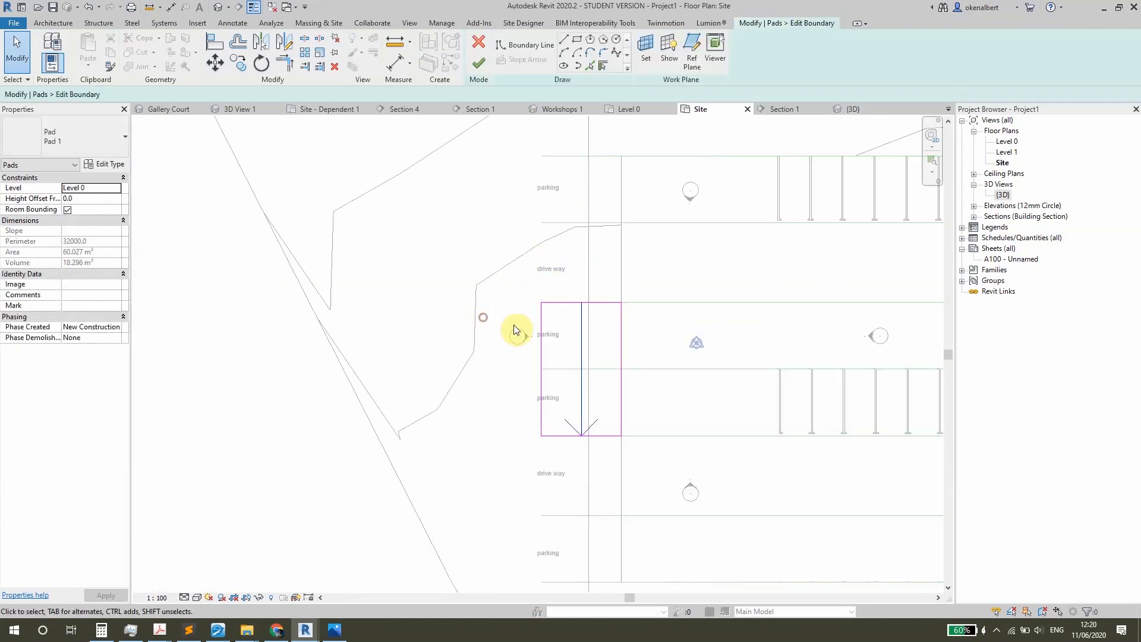
{"action": "left_click", "coordinate": [576, 345]}
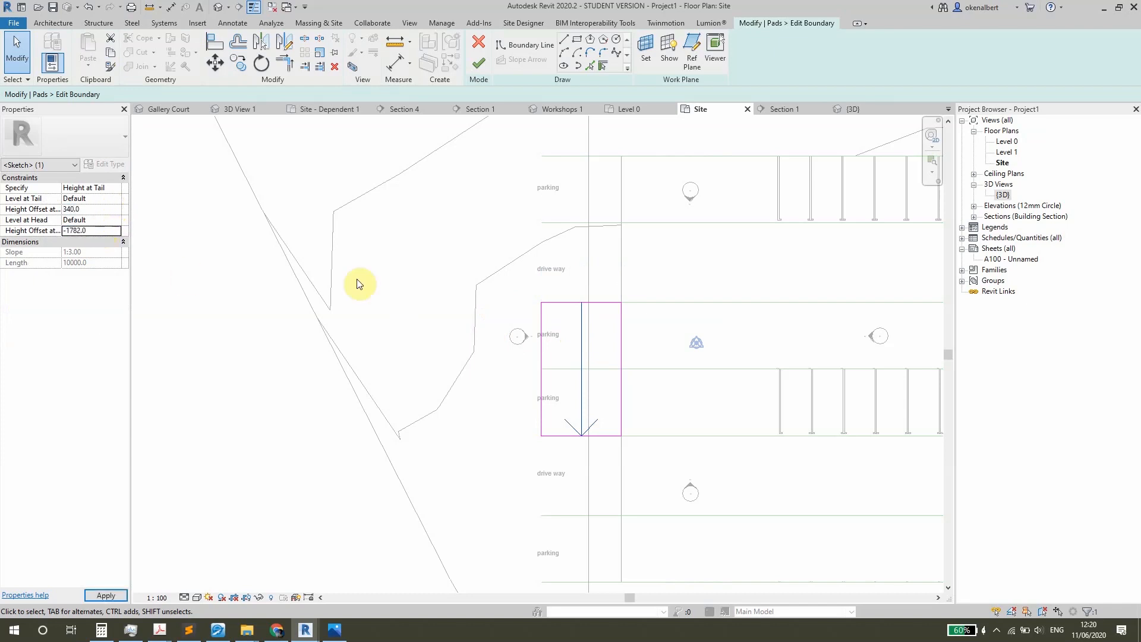
{"action": "left_click", "coordinate": [478, 63]}
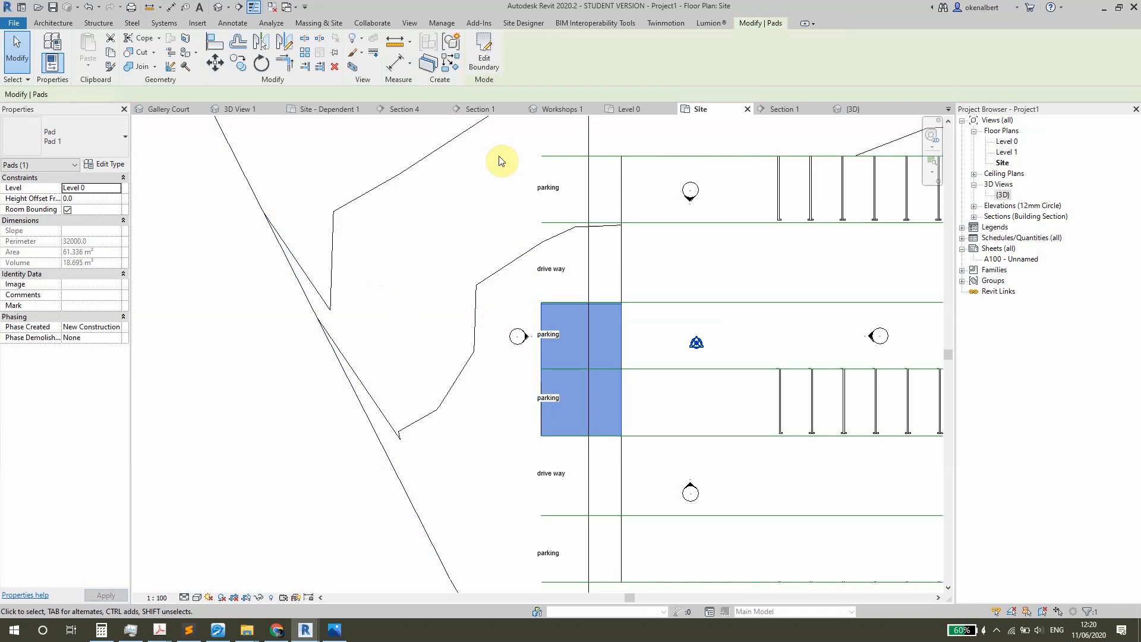
- Check the connecting pad's upper and lower ends against the adjoining pads in Section 1
{"action": "left_click", "coordinate": [772, 106]}
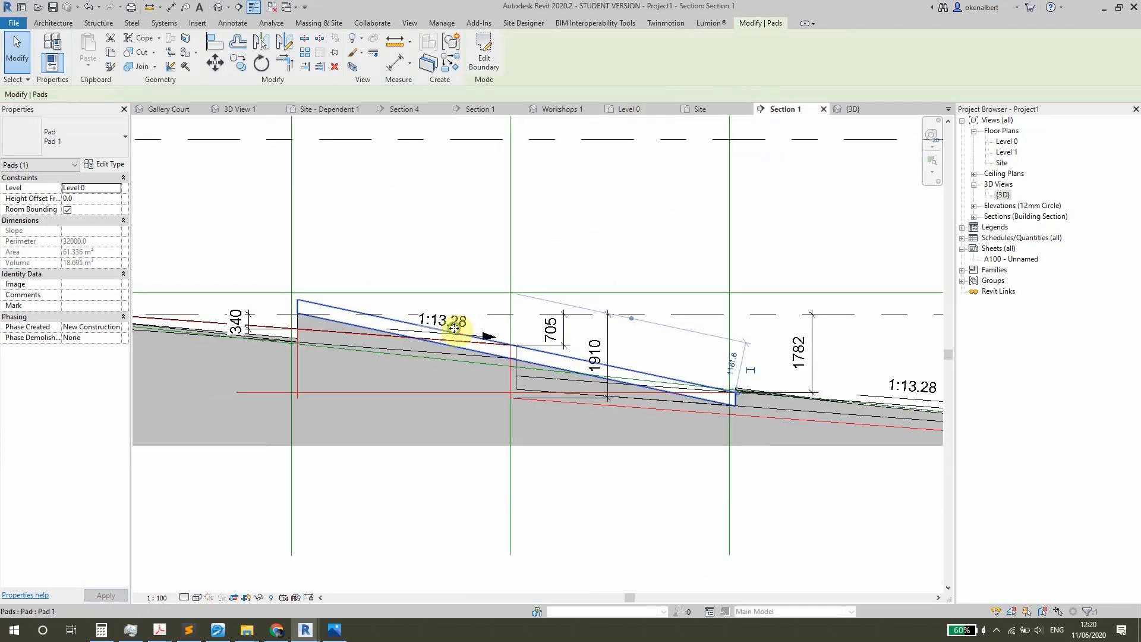
{"action": "scroll", "coordinate": [470, 327], "scroll_direction": "down", "scroll_amount": 1}
{"action": "scroll", "coordinate": [306, 348], "scroll_direction": "up", "scroll_amount": 2}
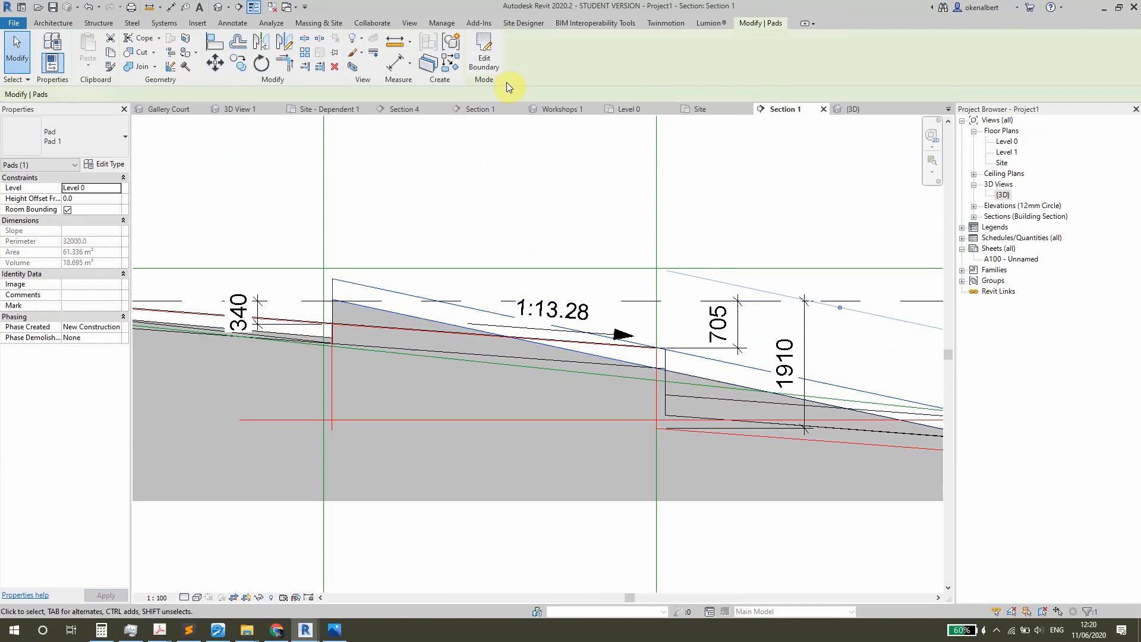
- Edit the connecting pad's sketch in the Site plan, correcting its slope arrow's height offset at tail to -340, and finish
{"action": "left_click", "coordinate": [485, 58]}
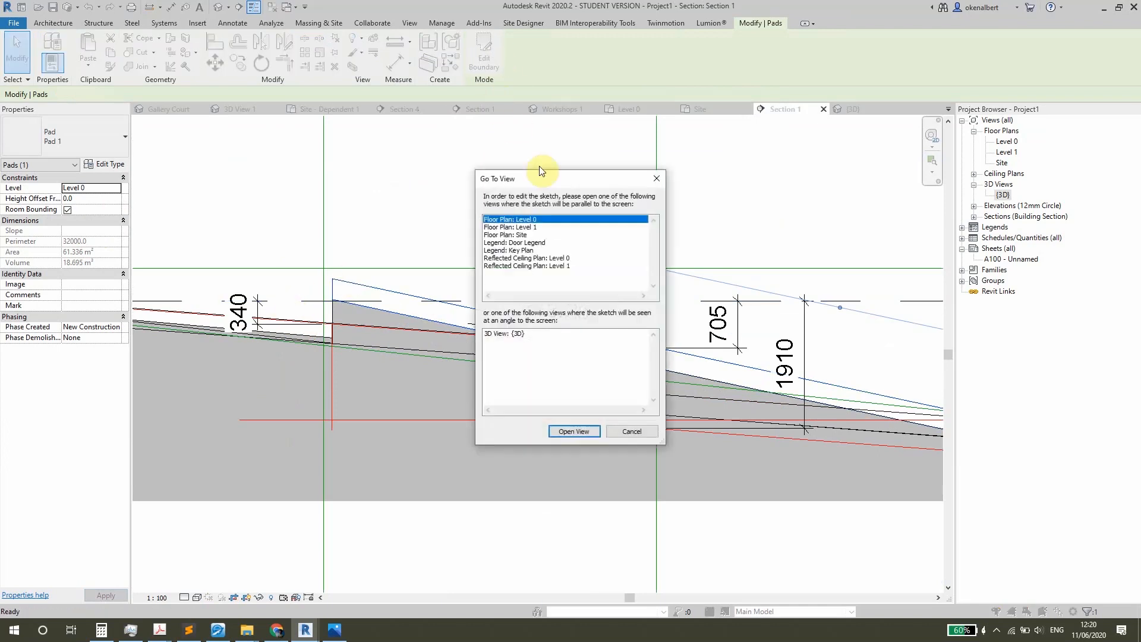
{"action": "left_click", "coordinate": [662, 181]}
{"action": "left_click", "coordinate": [731, 111]}
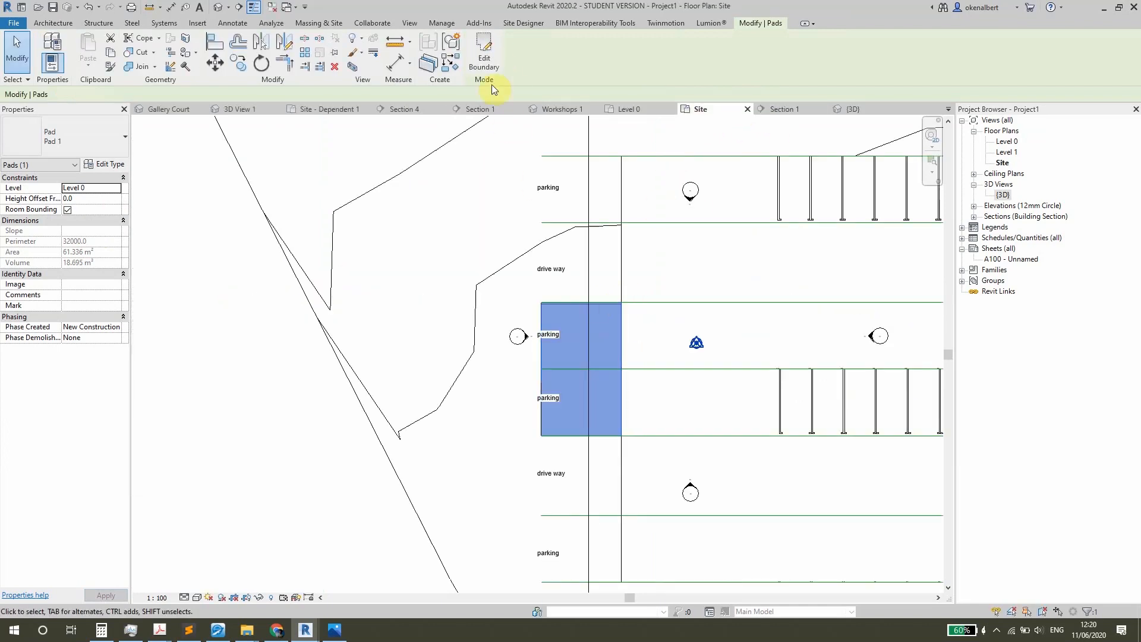
{"action": "left_click", "coordinate": [486, 62]}
{"action": "left_click", "coordinate": [581, 330]}
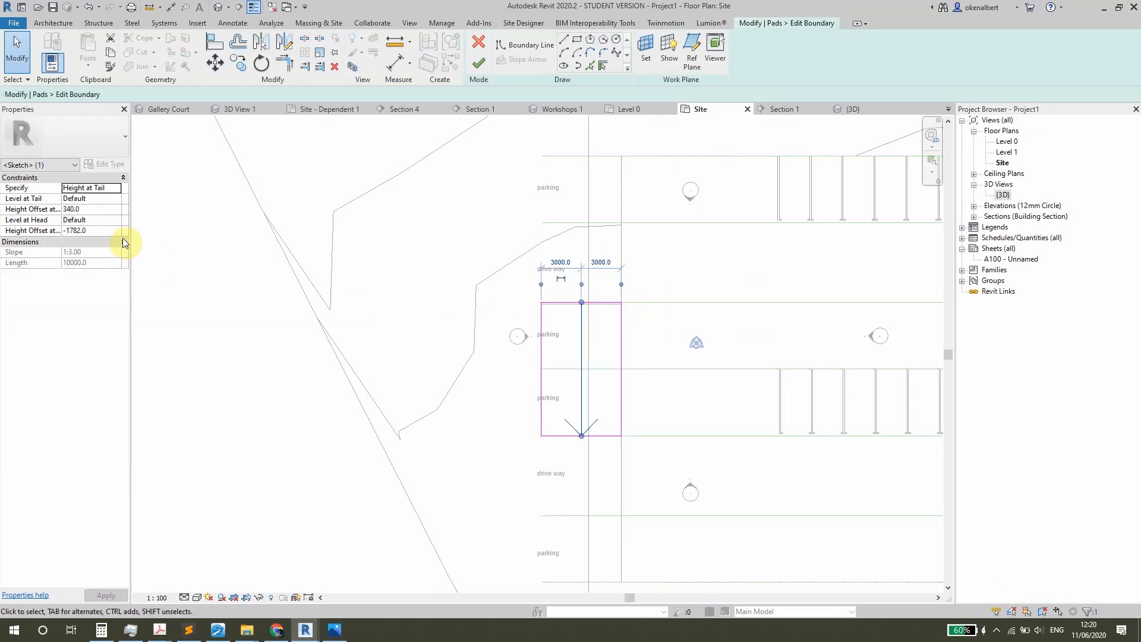
{"action": "left_click", "coordinate": [66, 210]}
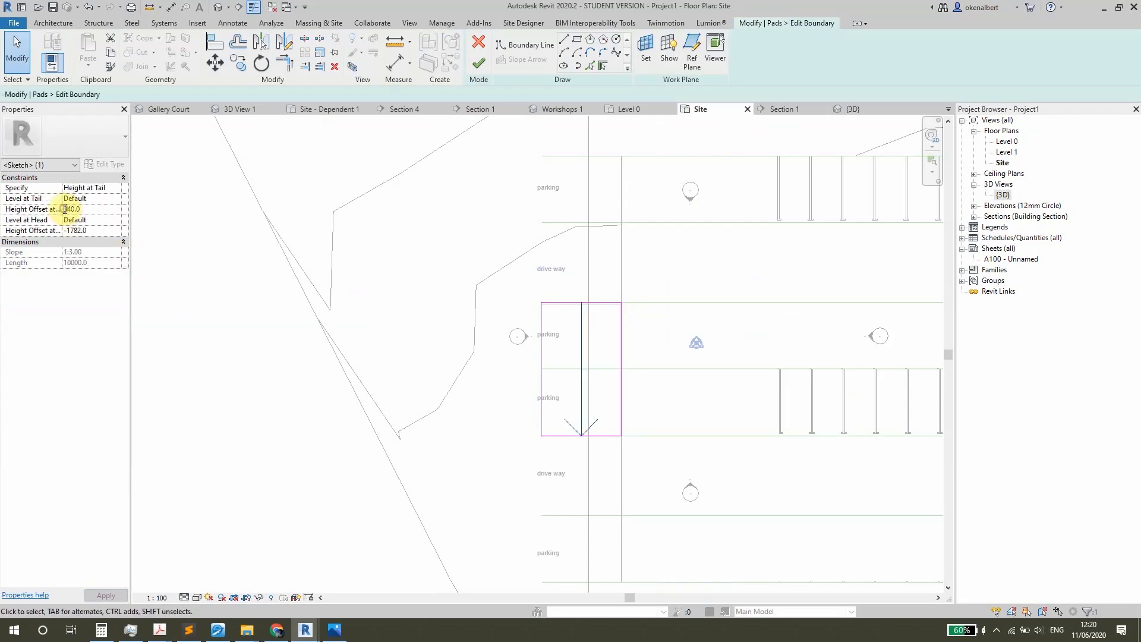
{"action": "left_click", "coordinate": [377, 262]}
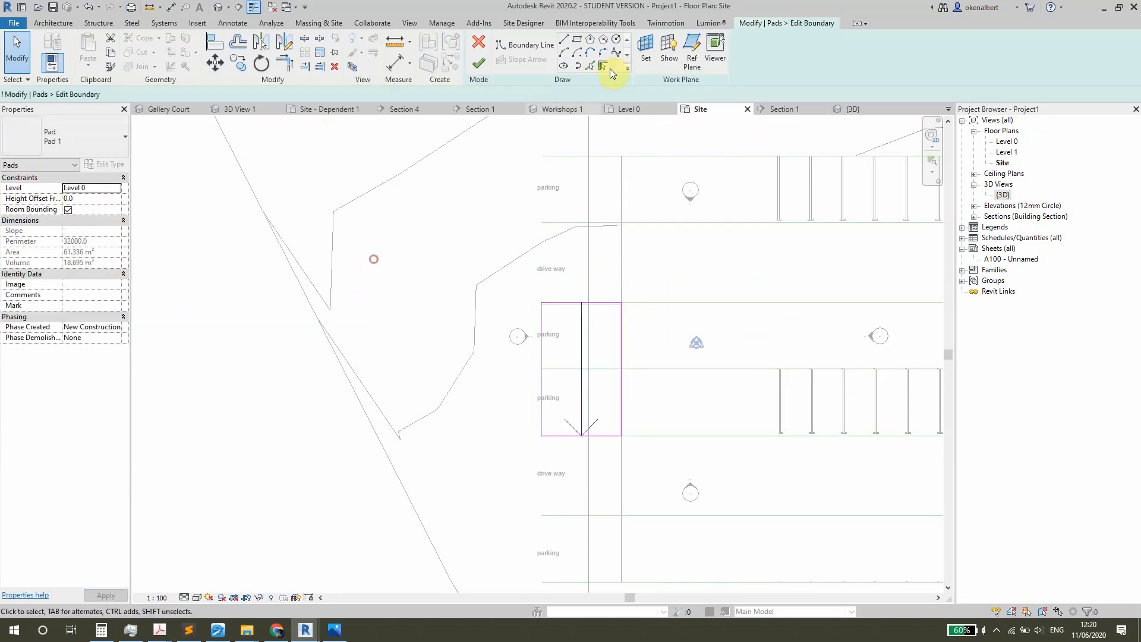
{"action": "left_click", "coordinate": [479, 64]}
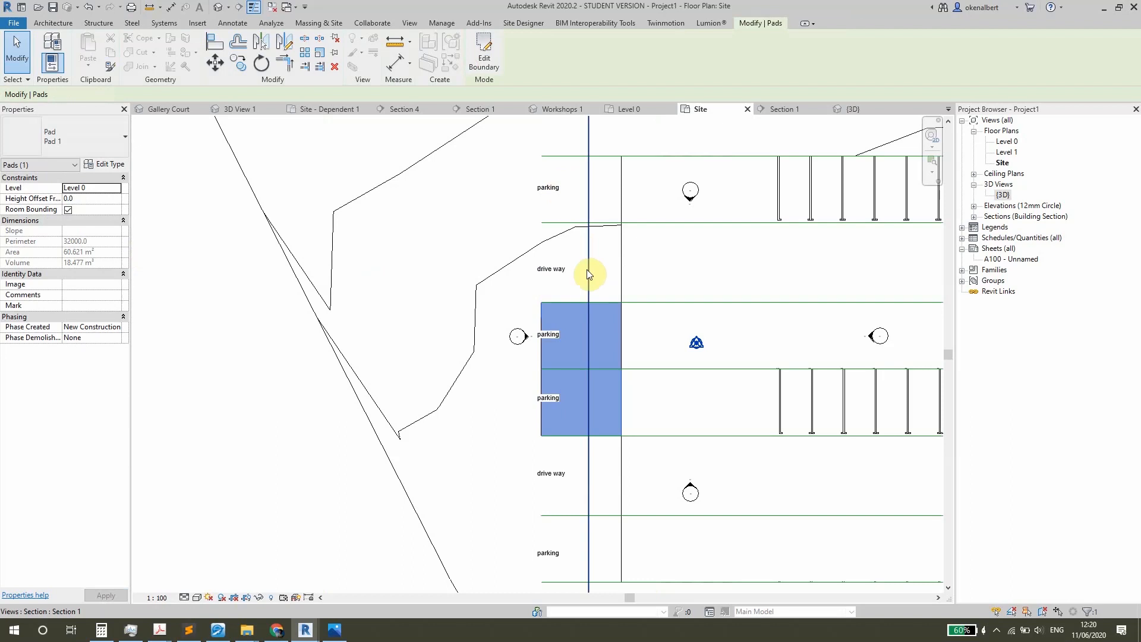
- In the 3D view, edit the upper pad's boundary, adding picked lines along the connecting pad's upper end and outer side
{"action": "left_click", "coordinate": [850, 109]}
{"action": "scroll", "coordinate": [483, 342], "scroll_direction": "up", "scroll_amount": 5}
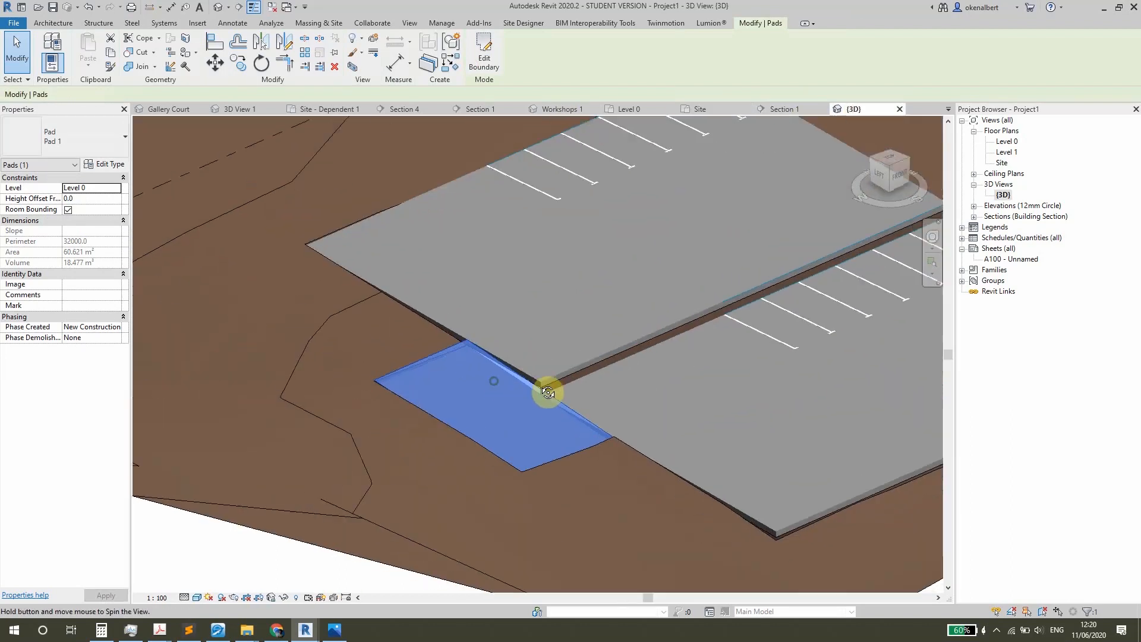
{"action": "middle_click_drag", "start_coordinate": [547, 387], "coordinate": [688, 438], "text": "shift"}
{"action": "scroll", "coordinate": [446, 321], "scroll_direction": "down", "scroll_amount": 2}
{"action": "middle_click_drag", "start_coordinate": [446, 321], "coordinate": [591, 410], "text": "shift"}
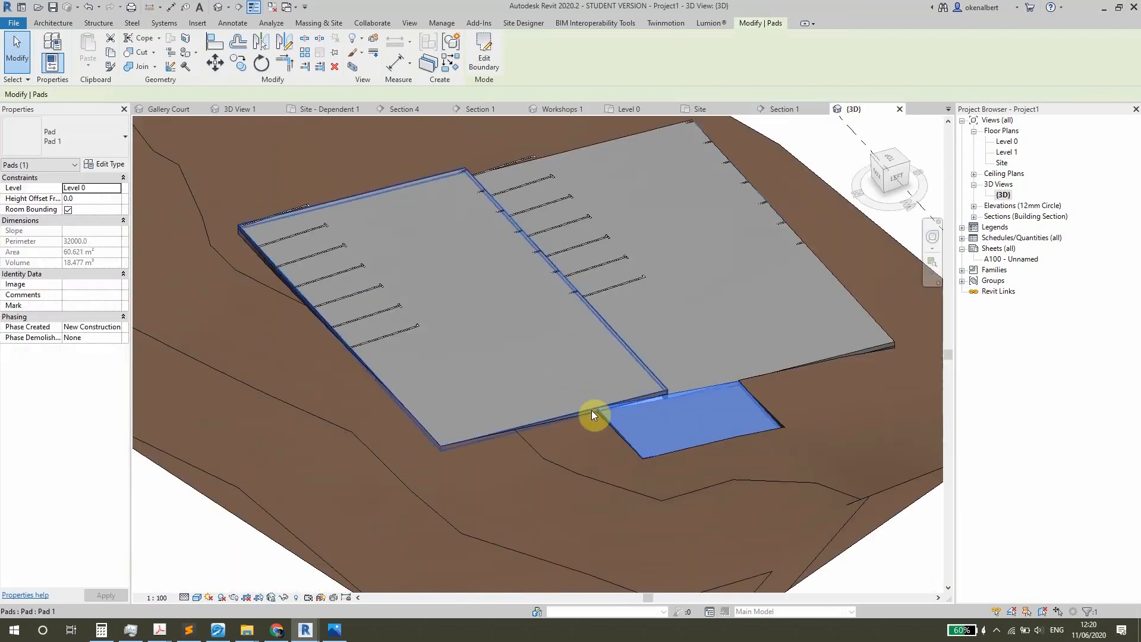
{"action": "left_click", "coordinate": [636, 364]}
{"action": "left_click", "coordinate": [498, 63]}
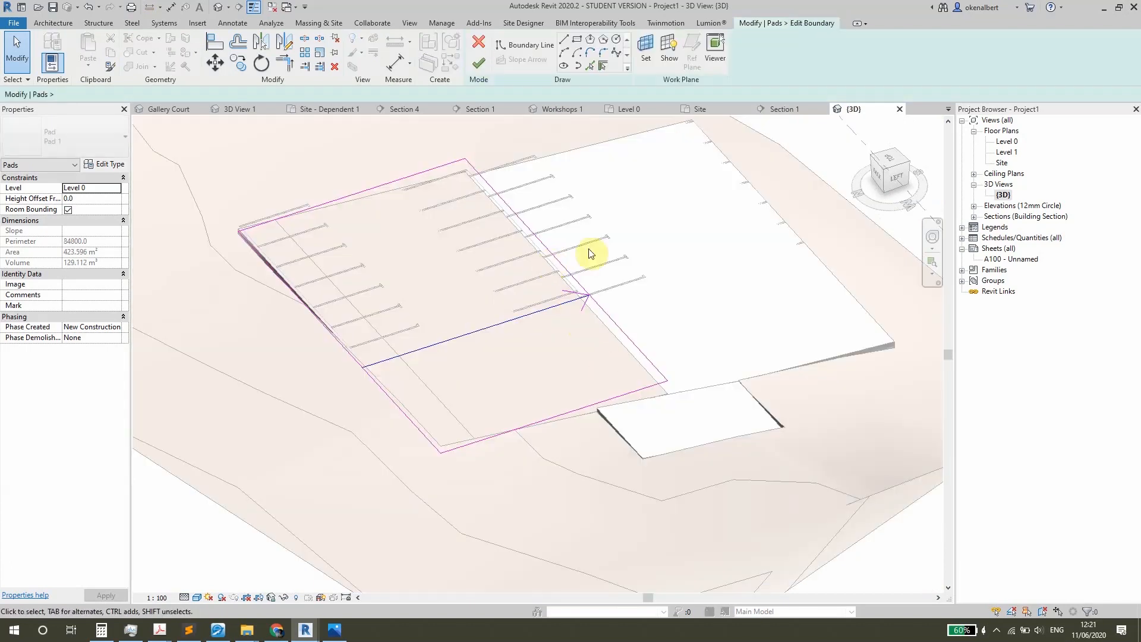
{"action": "left_click", "coordinate": [590, 67]}
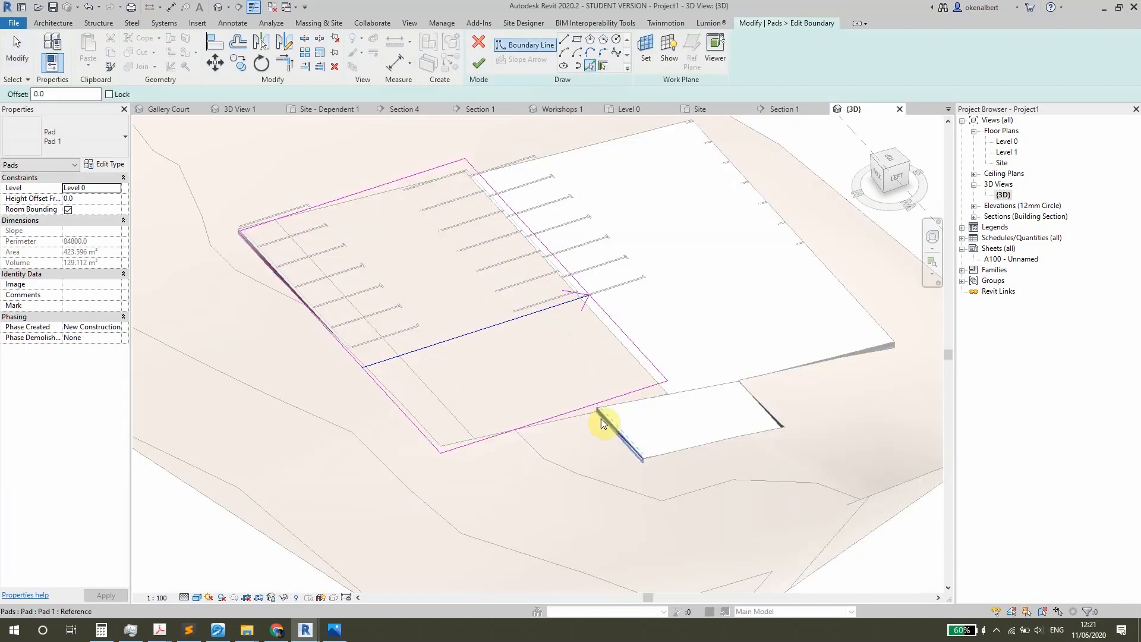
{"action": "left_click", "coordinate": [601, 419]}
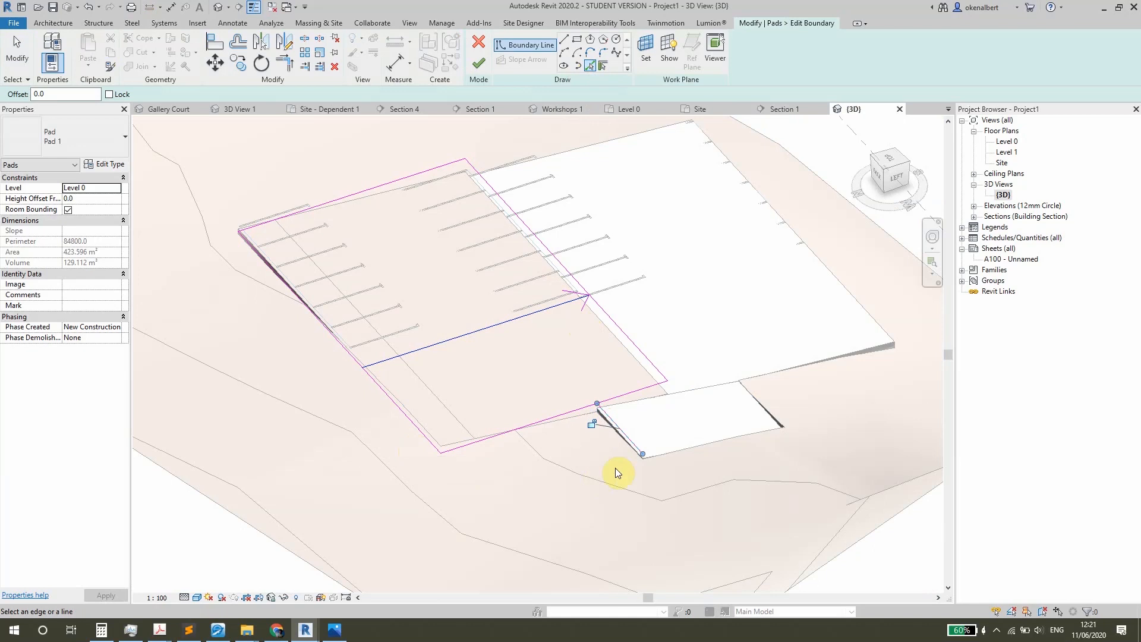
{"action": "left_click", "coordinate": [654, 458]}
{"action": "key", "text": "Escape"}
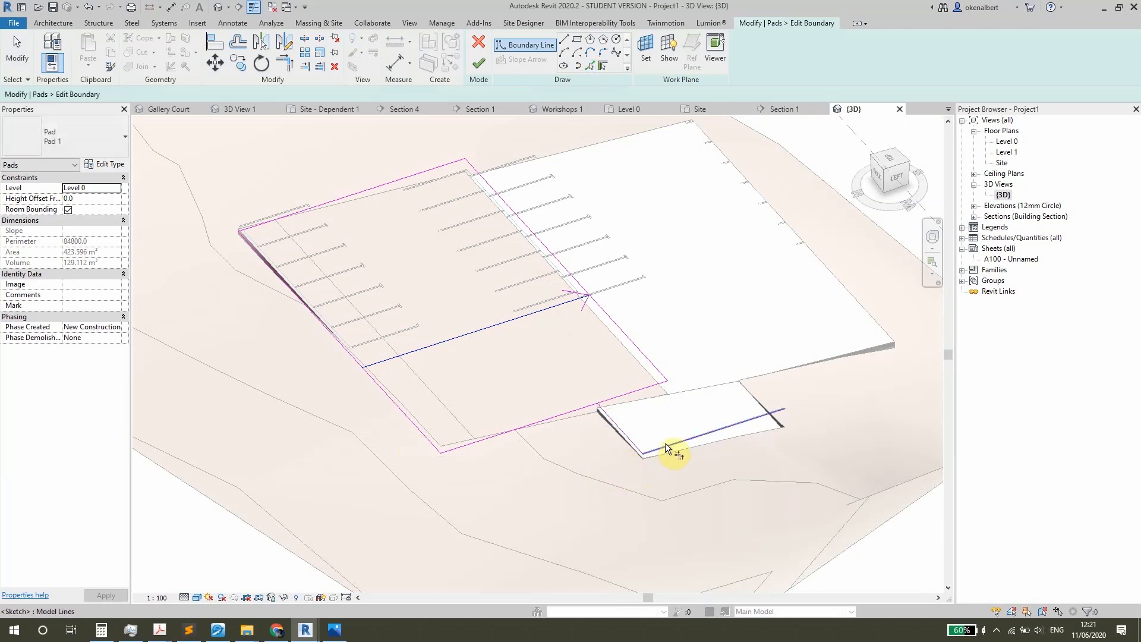
- Trim and extend the upper pad's boundary lines into a closed outline reaching the connecting pad's outer side, and finish
{"action": "left_click", "coordinate": [665, 444]}
{"action": "left_click", "coordinate": [426, 434]}
{"action": "left_click", "coordinate": [528, 423]}
{"action": "left_click", "coordinate": [617, 420]}
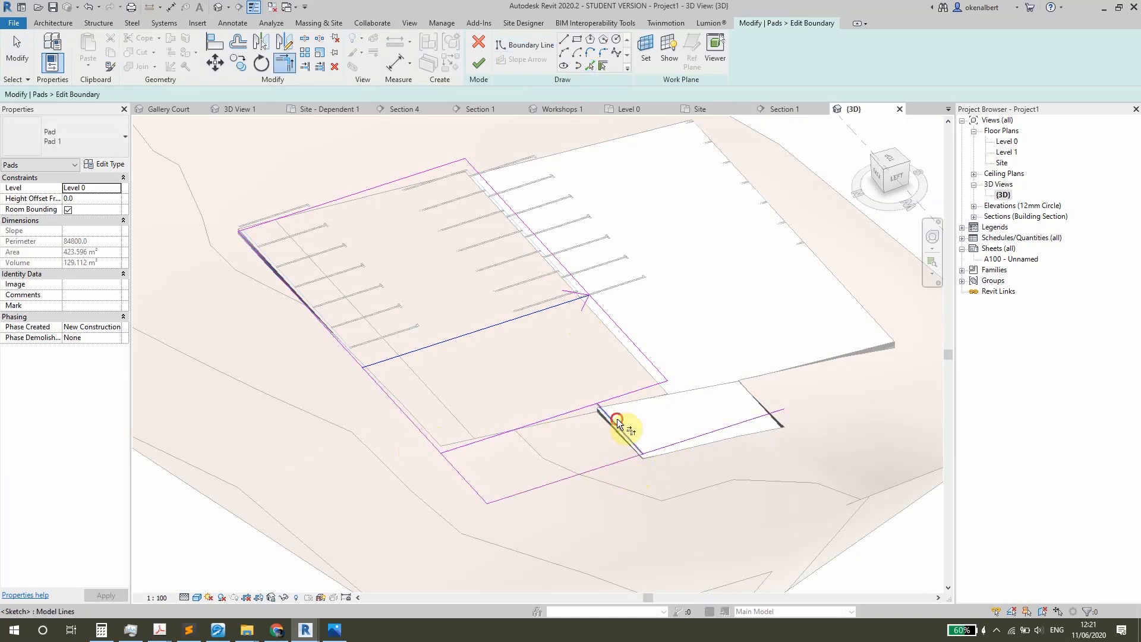
{"action": "left_click", "coordinate": [611, 417]}
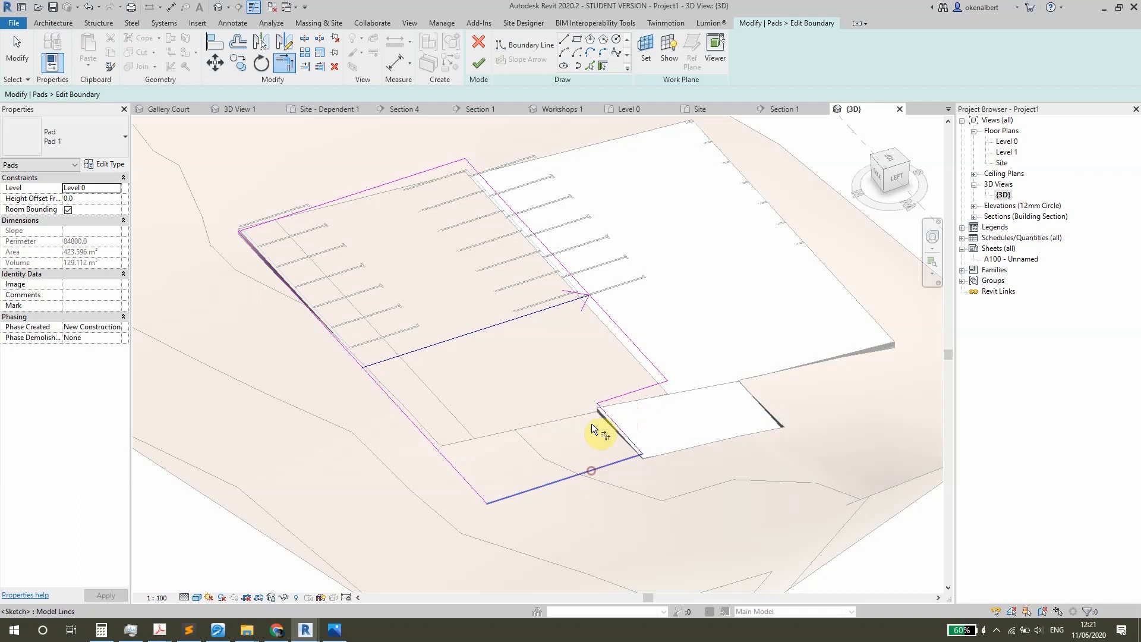
{"action": "left_click", "coordinate": [478, 67]}
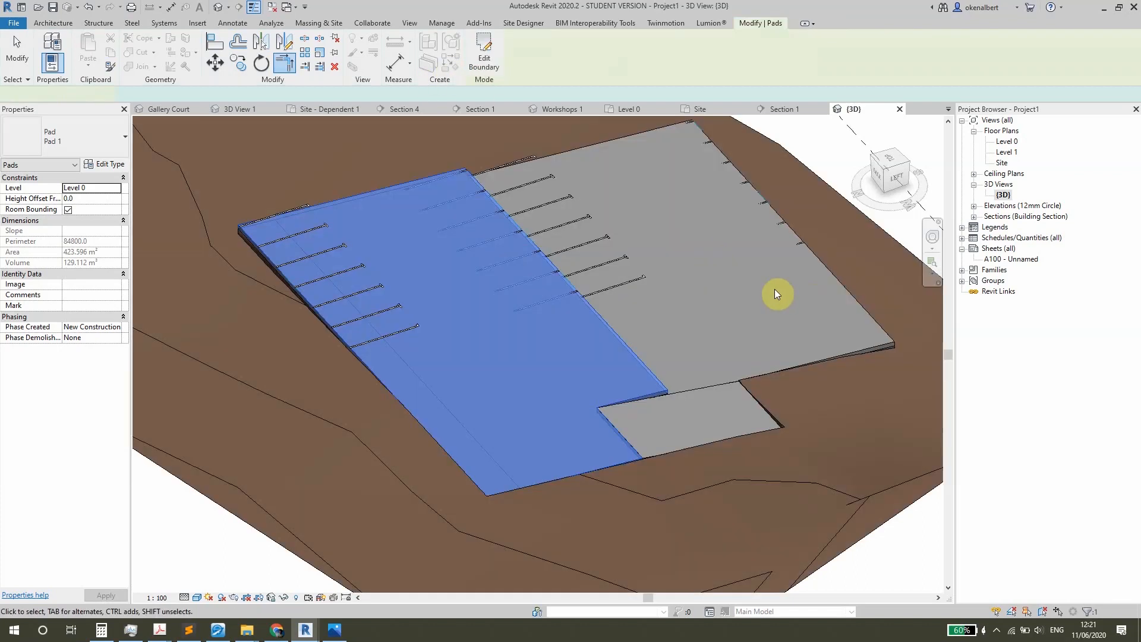
- Edit the lower pad's boundary, adding picked lines along the connecting pad's lower end and outer side
{"action": "left_click", "coordinate": [864, 311]}
{"action": "middle_click_drag", "start_coordinate": [712, 315], "coordinate": [466, 321]}
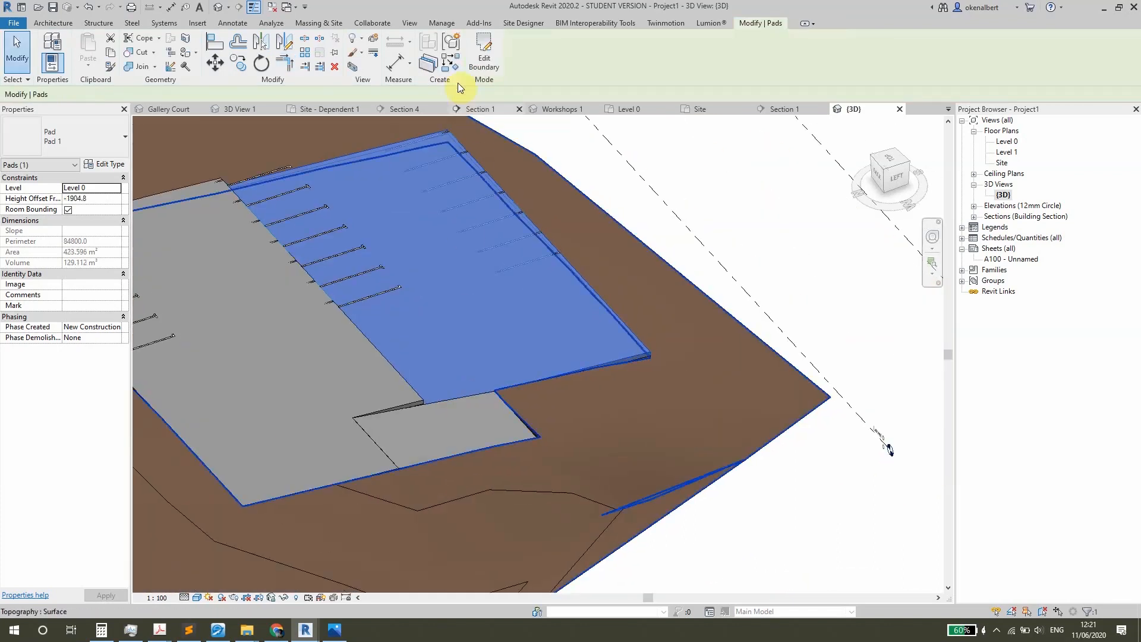
{"action": "left_click", "coordinate": [484, 57]}
{"action": "scroll", "coordinate": [535, 333], "scroll_direction": "up", "scroll_amount": 3}
{"action": "left_click", "coordinate": [589, 66]}
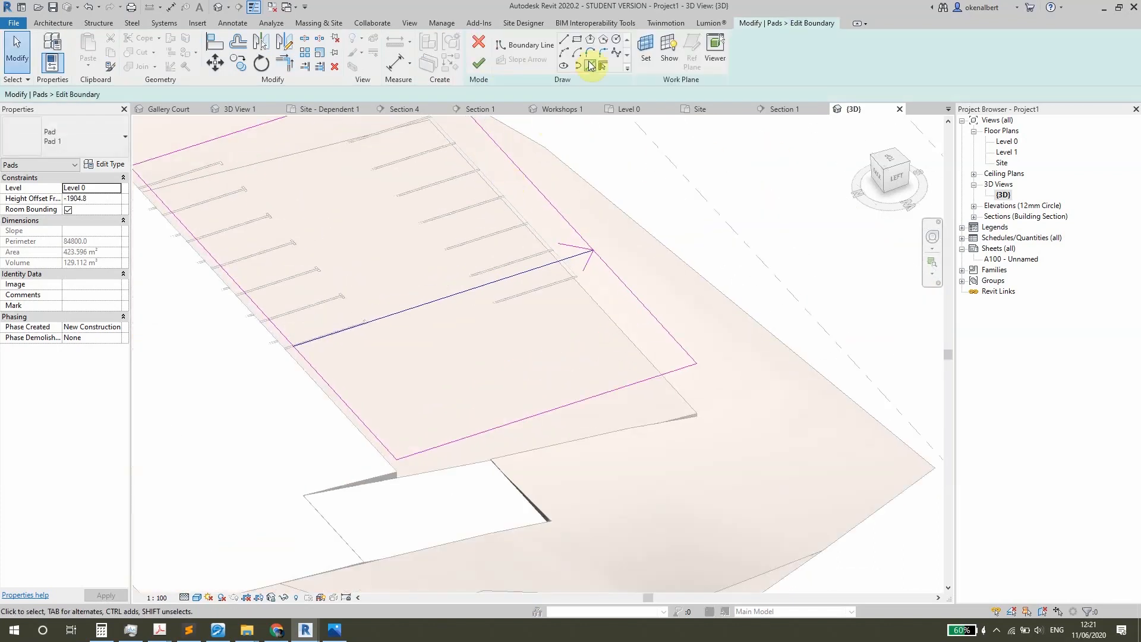
{"action": "left_click", "coordinate": [511, 485]}
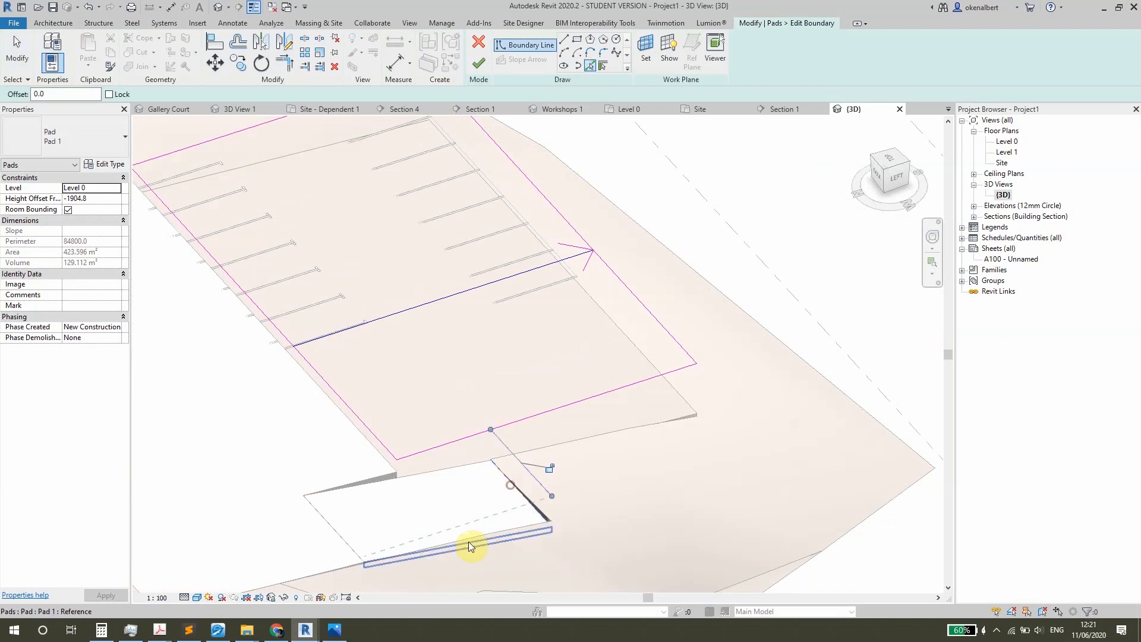
{"action": "left_click", "coordinate": [419, 549]}
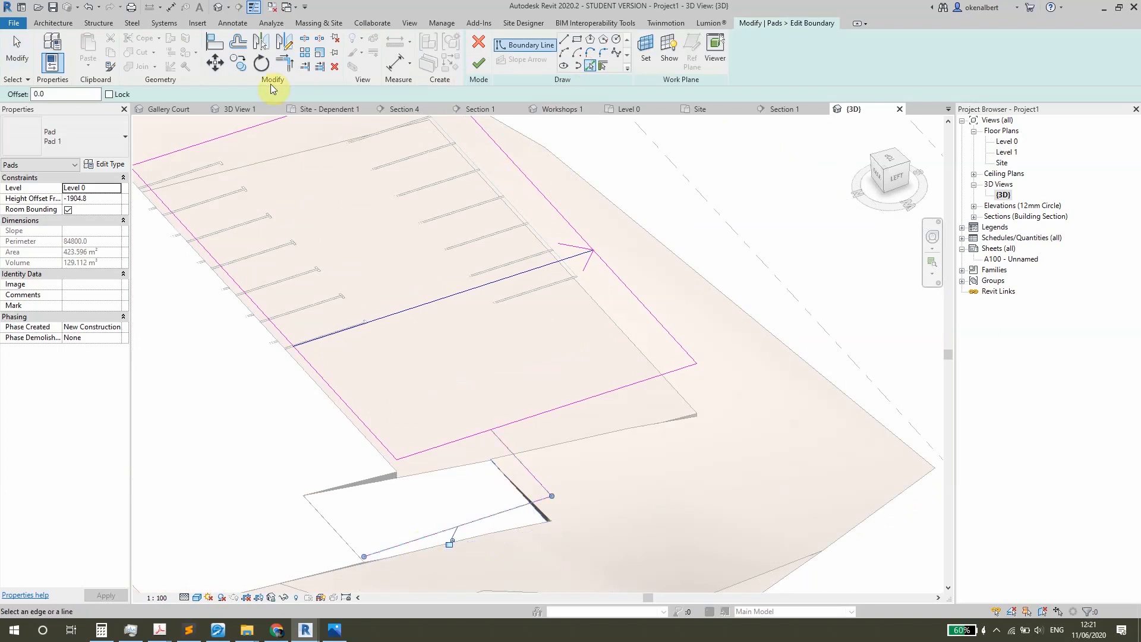
- Trim and extend the lower pad's boundary lines into a closed outline flush with the connecting pad's outer side, and finish
{"action": "left_click", "coordinate": [281, 65]}
{"action": "left_click", "coordinate": [483, 515]}
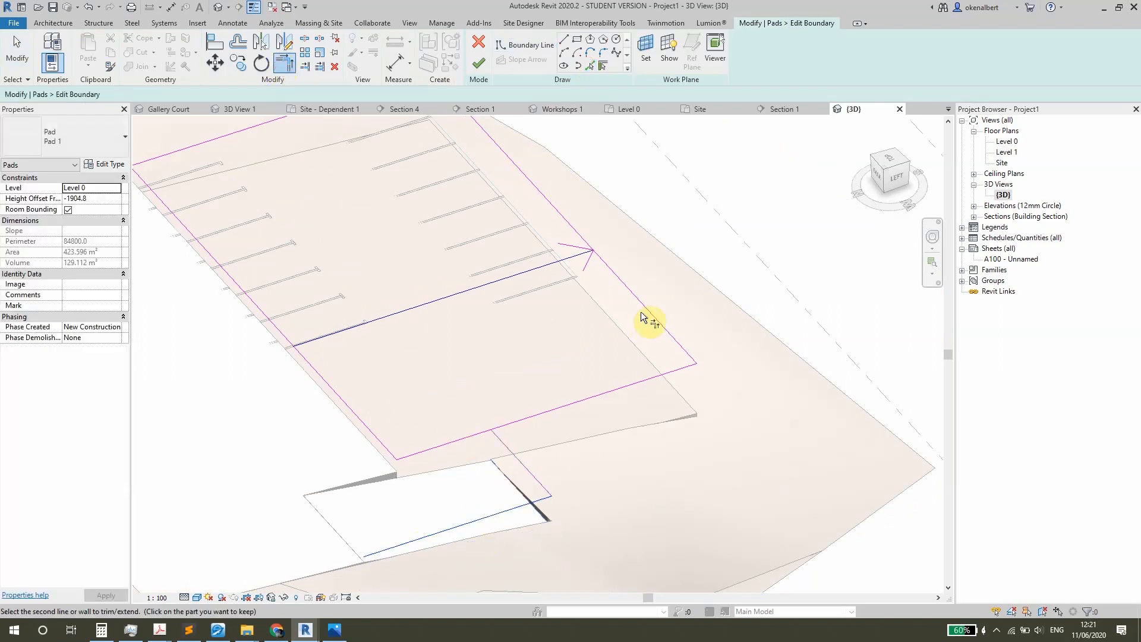
{"action": "left_click", "coordinate": [651, 315]}
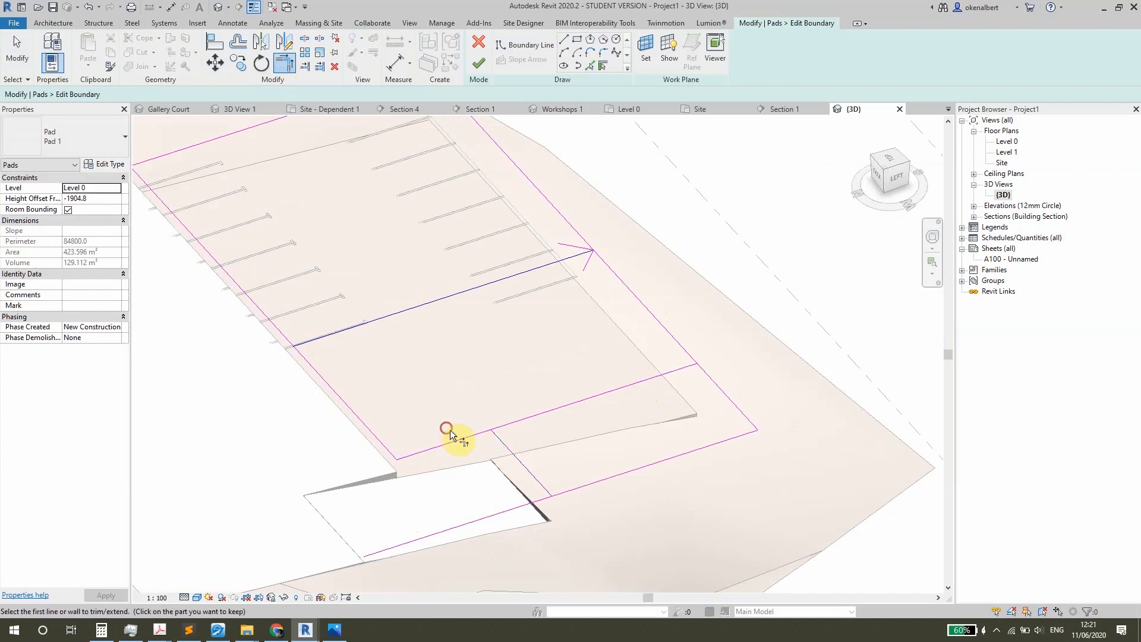
{"action": "left_click", "coordinate": [476, 433]}
{"action": "left_click", "coordinate": [530, 465]}
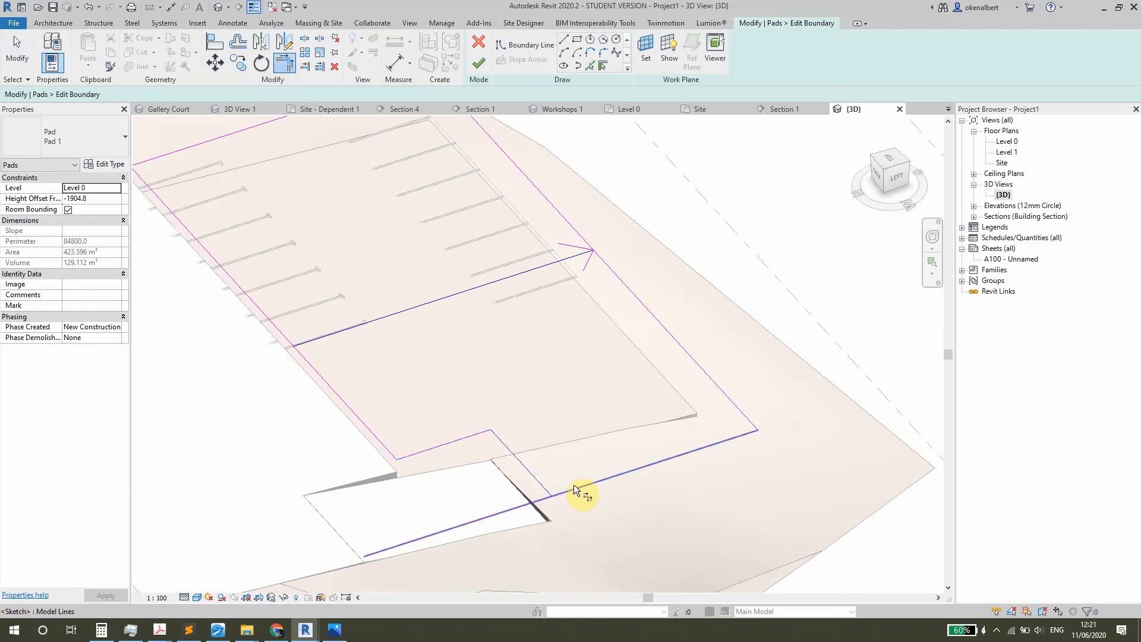
{"action": "scroll", "coordinate": [573, 484], "scroll_direction": "down", "scroll_amount": 3}
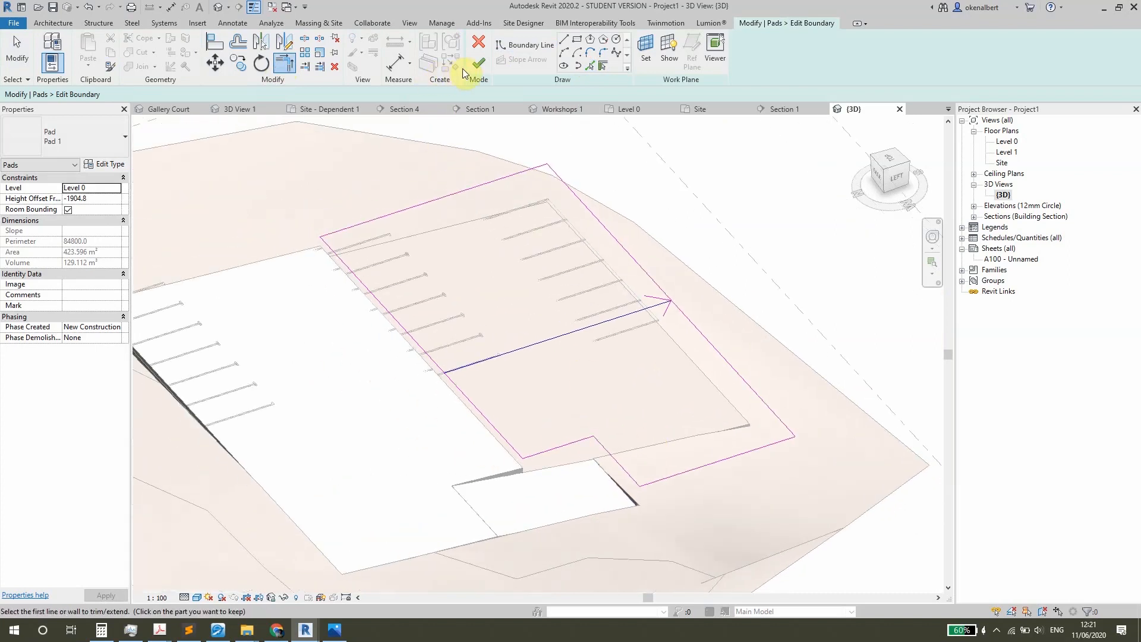
{"action": "left_click", "coordinate": [478, 63]}
{"action": "key", "text": "Escape"}
{"action": "middle_click_drag", "start_coordinate": [559, 461], "coordinate": [430, 413], "text": "shift"}
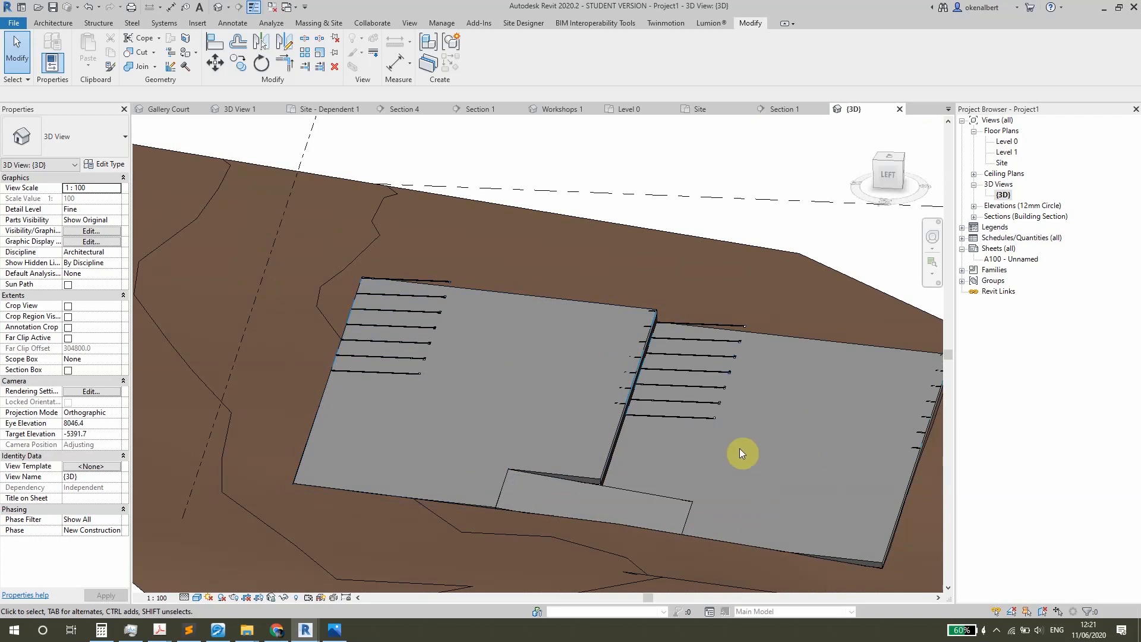
- Review the parking pads, connecting ramp and surrounding topography in the Site plan, comparing the layout with the slopes in Section 1
{"action": "left_click", "coordinate": [674, 109]}
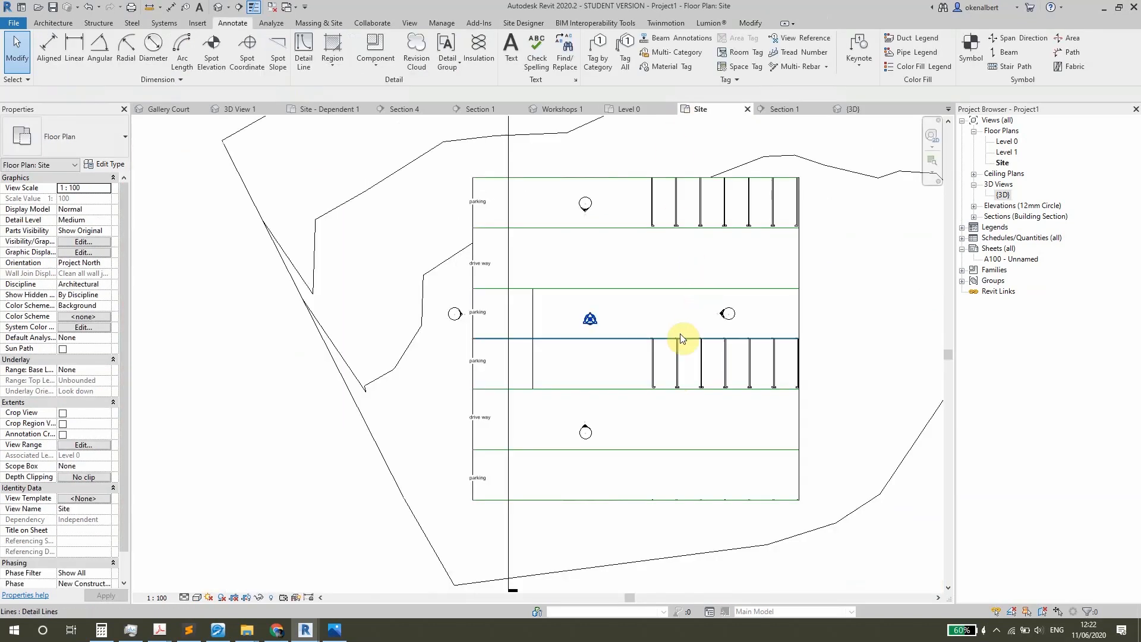
{"action": "scroll", "coordinate": [654, 422], "scroll_direction": "down", "scroll_amount": 2}
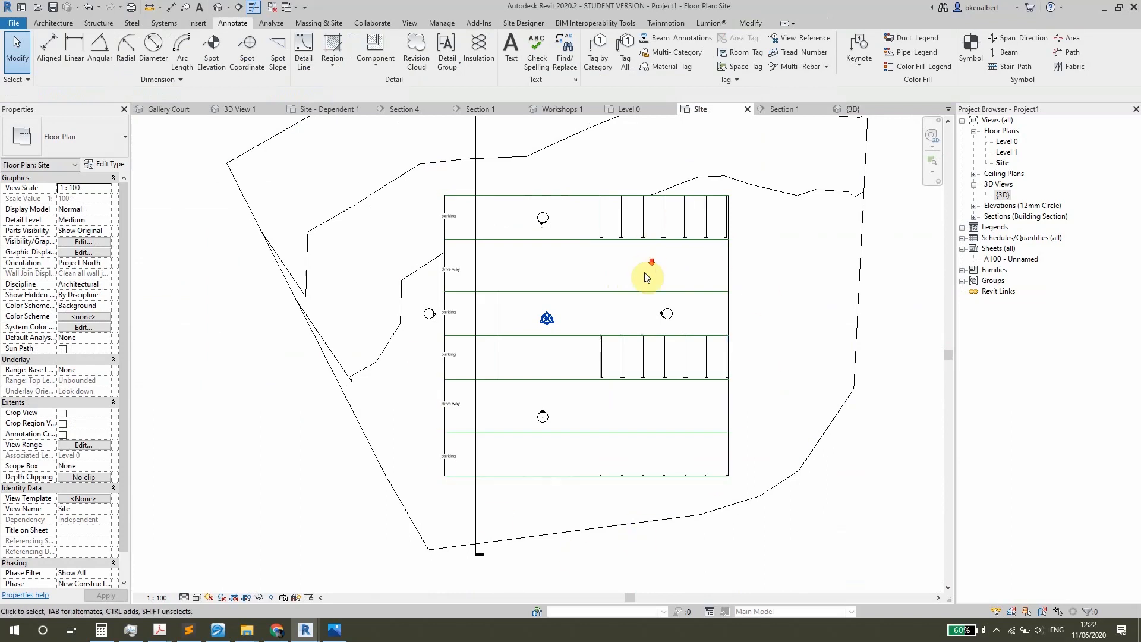
{"action": "scroll", "coordinate": [651, 299], "scroll_direction": "down", "scroll_amount": 1}
{"action": "middle_click_drag", "start_coordinate": [652, 300], "coordinate": [637, 378]}
{"action": "left_click", "coordinate": [814, 360]}
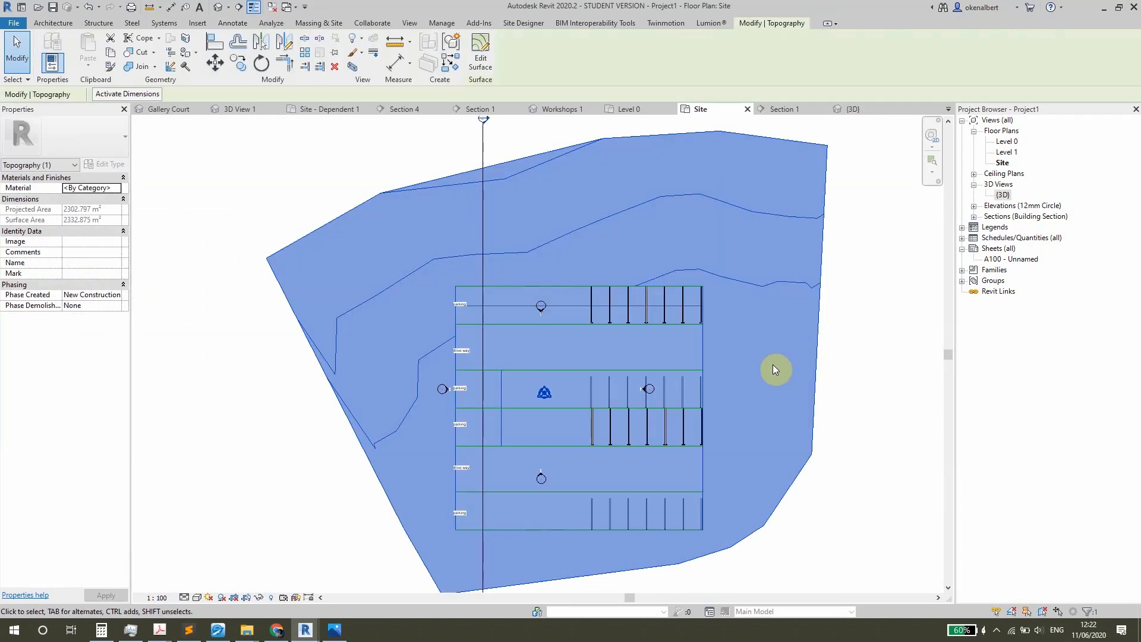
{"action": "left_click", "coordinate": [772, 364]}
{"action": "left_click", "coordinate": [814, 362]}
{"action": "left_click", "coordinate": [795, 368]}
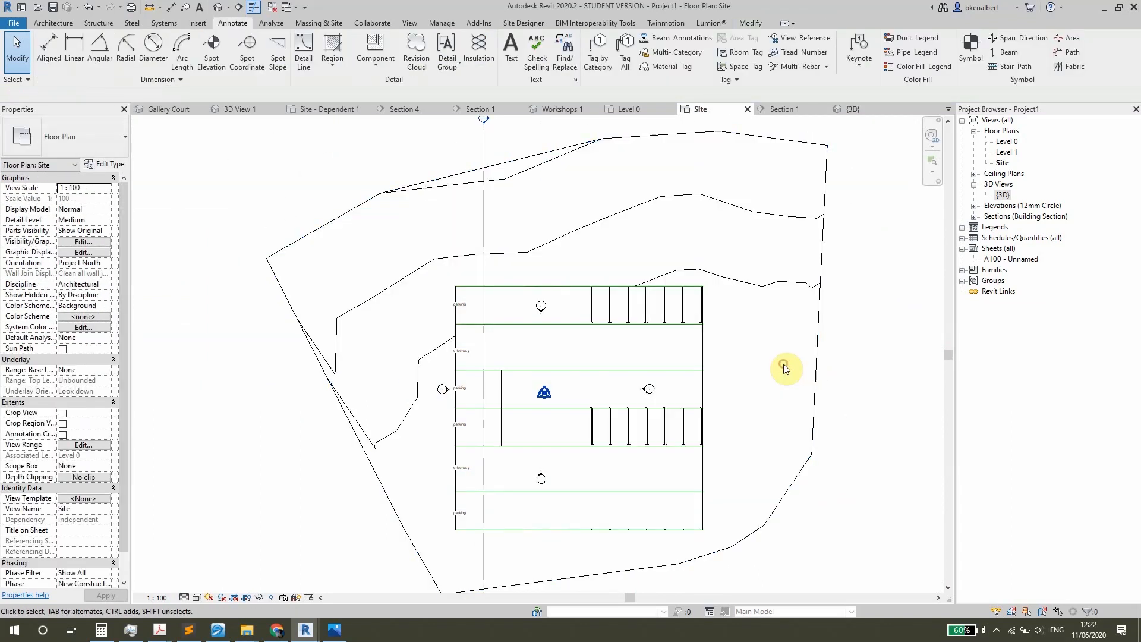
{"action": "scroll", "coordinate": [507, 355], "scroll_direction": "up", "scroll_amount": 1}
{"action": "middle_click_drag", "start_coordinate": [507, 355], "coordinate": [519, 307]}
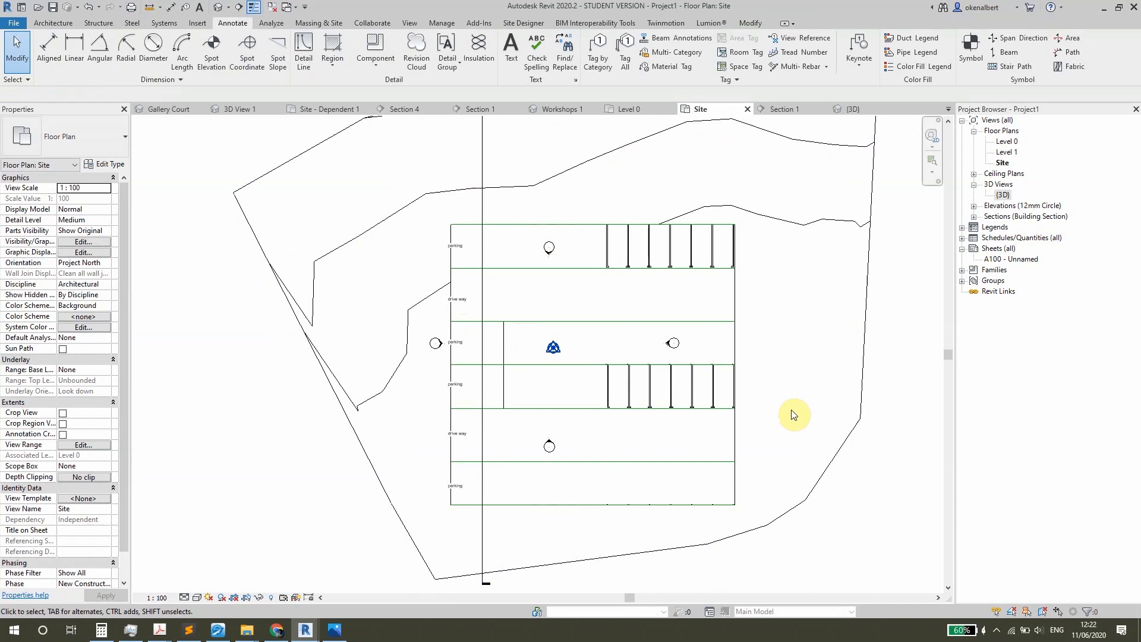
{"action": "scroll", "coordinate": [795, 415], "scroll_direction": "down", "scroll_amount": 1}
{"action": "middle_click_drag", "start_coordinate": [795, 415], "coordinate": [731, 416]}
{"action": "scroll", "coordinate": [603, 399], "scroll_direction": "up", "scroll_amount": 3}
{"action": "middle_click_drag", "start_coordinate": [539, 393], "coordinate": [586, 365]}
{"action": "left_click", "coordinate": [783, 108]}
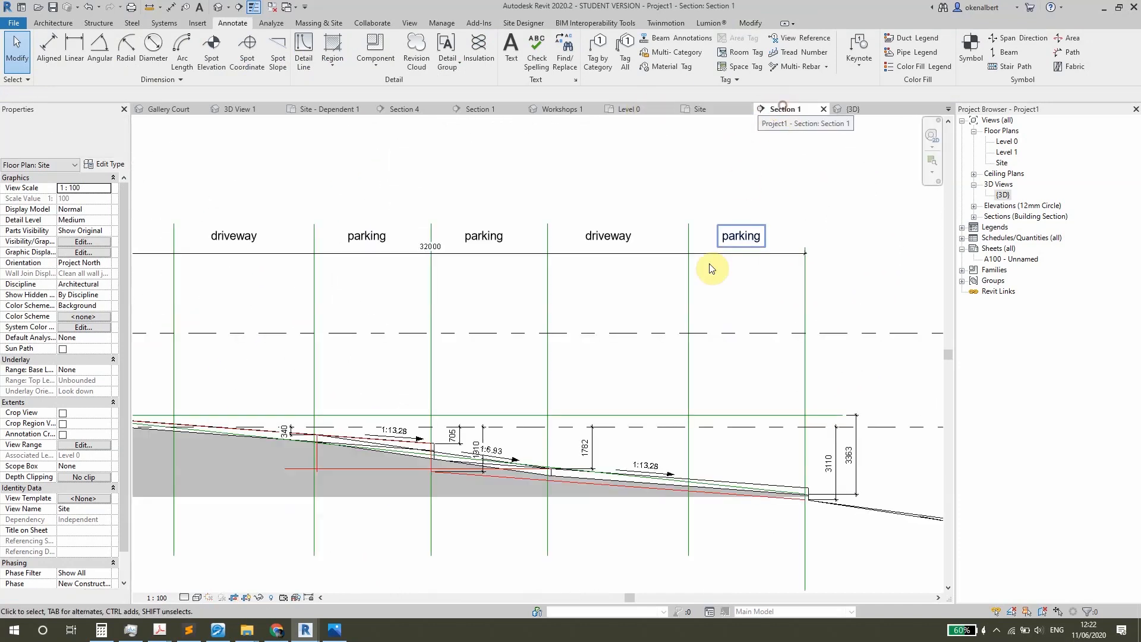
{"action": "middle_click_drag", "start_coordinate": [554, 430], "coordinate": [574, 394]}
{"action": "key", "text": "ctrl+Tab"}
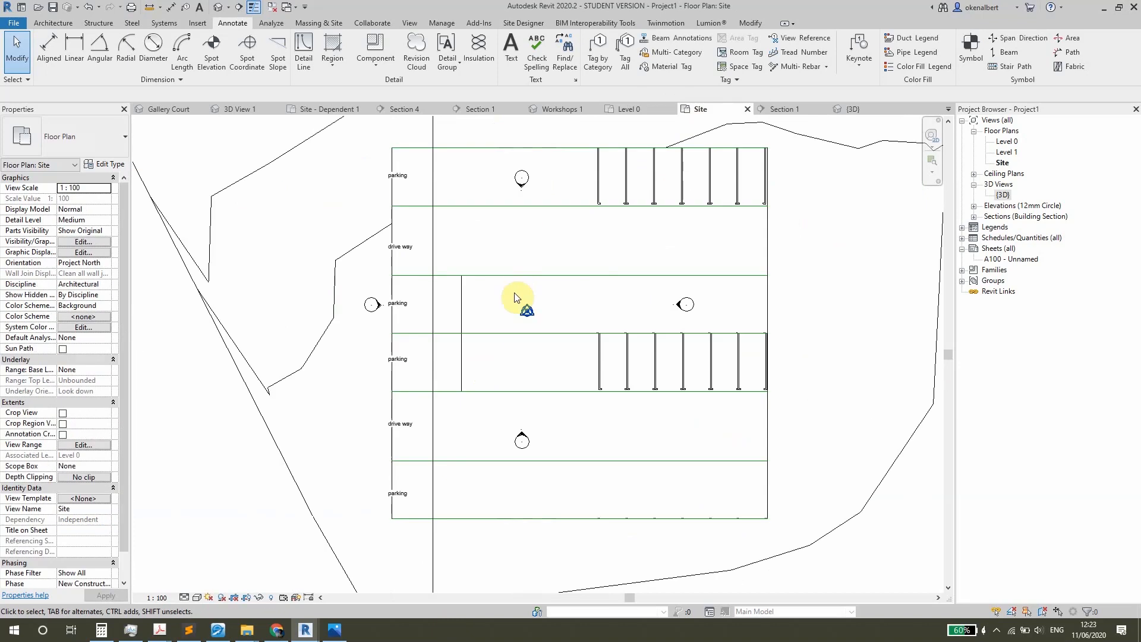